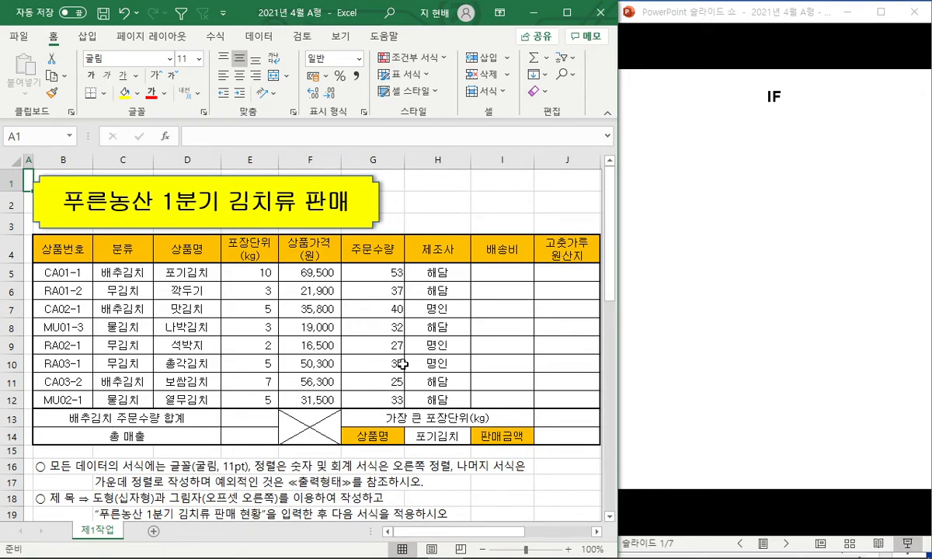
# Step: Delete rows 16 and 17 containing the font and alignment instruction, and maximize the workbook window
pyautogui.click(127, 467)
pyautogui.moveTo(19, 466); pyautogui.dragTo(15, 479)
pyautogui.rightClick(16, 478)
pyautogui.click(62, 322)
pyautogui.click(94, 457)
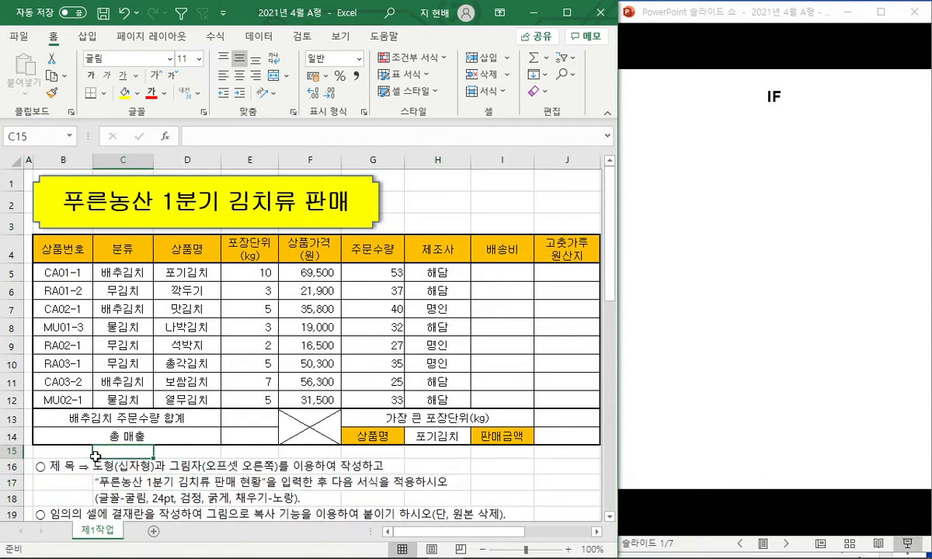
pyautogui.click(75, 453)
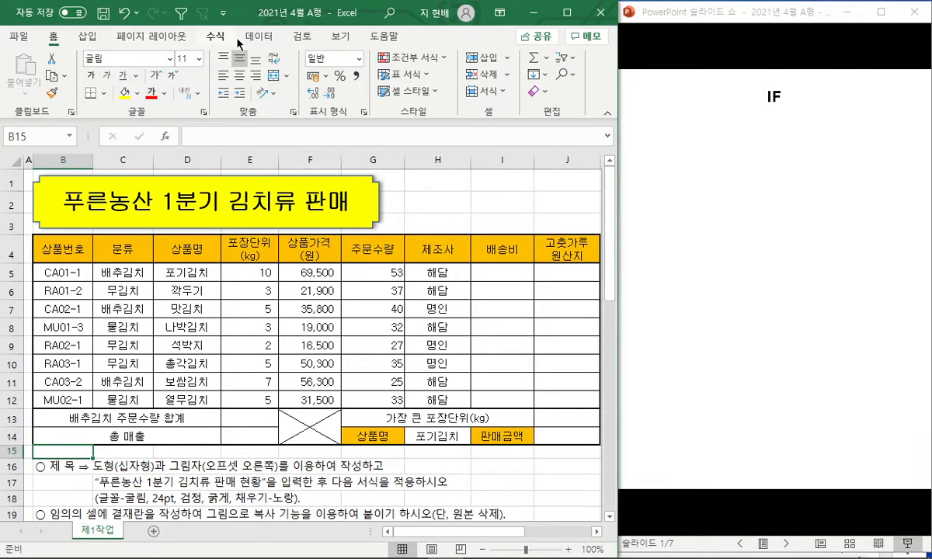
pyautogui.click(567, 12)
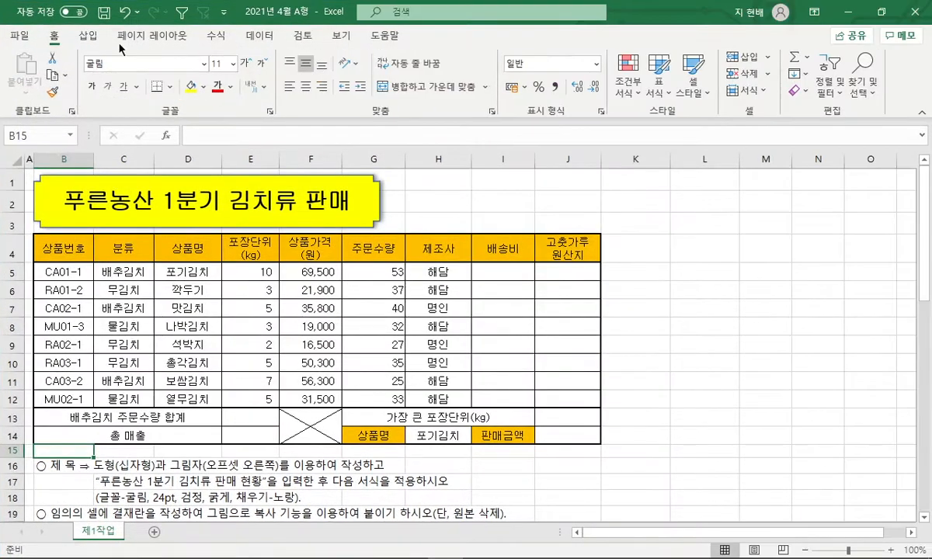
# Step: Draw a cross (십자형) shape about 13.2 cm wide and 4.34 cm high over the table and adjust its corner notches
pyautogui.click(91, 36)
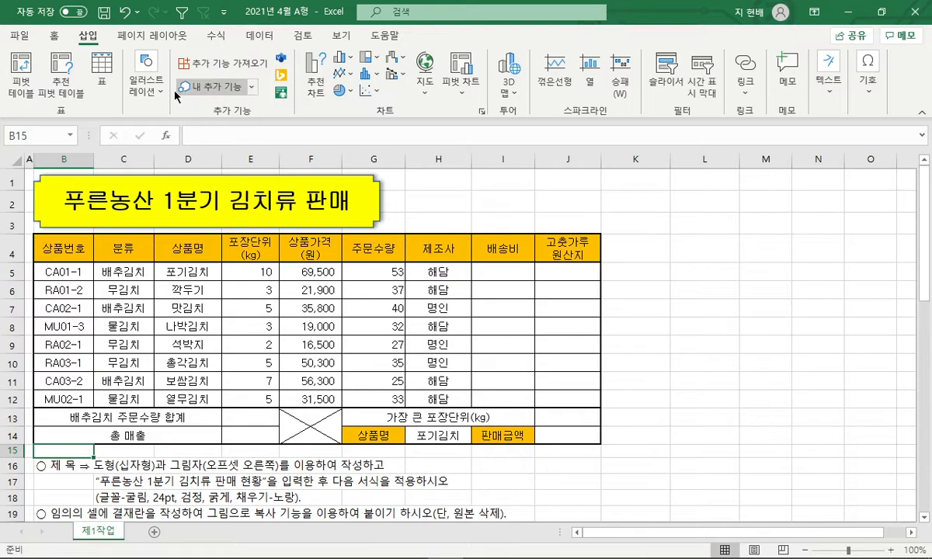
pyautogui.click(146, 84)
pyautogui.click(175, 144)
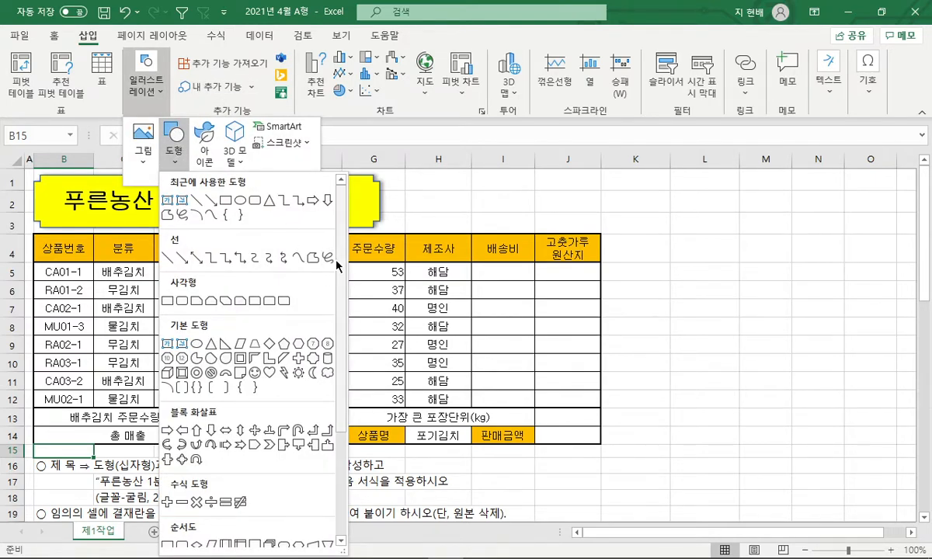
pyautogui.click(298, 362)
pyautogui.moveTo(309, 286); pyautogui.dragTo(673, 406)
pyautogui.moveTo(340, 289); pyautogui.dragTo(332, 288)
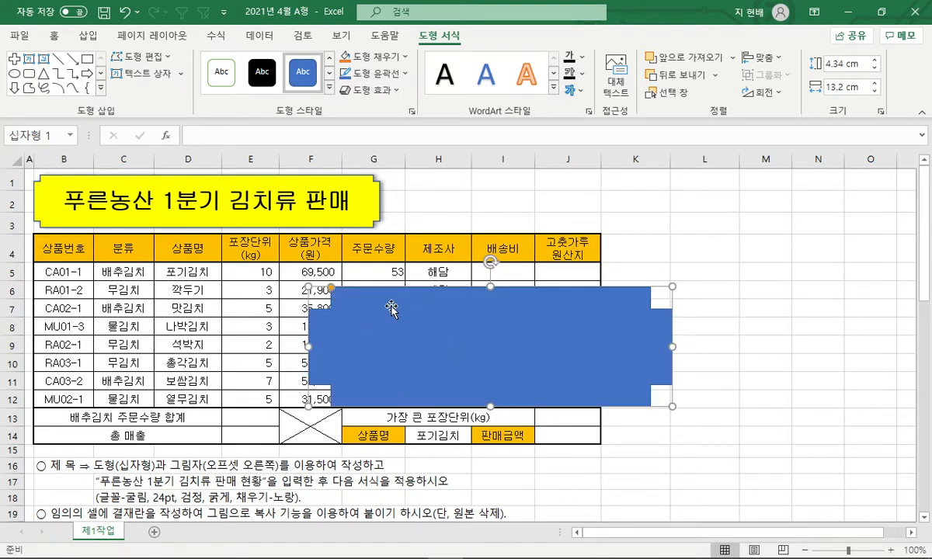
# Step: Apply the outer shadow with the right offset (오프셋: 오른쪽) to the cross shape
pyautogui.click(397, 92)
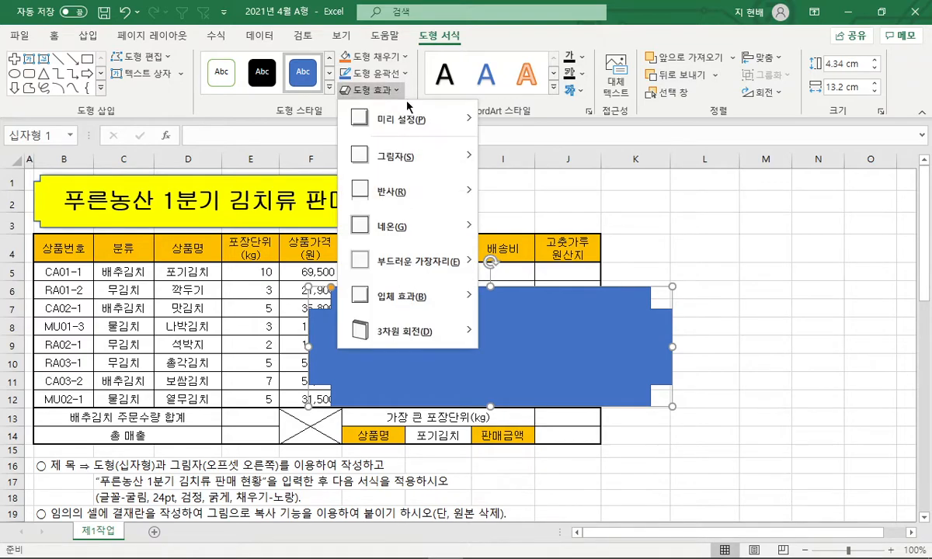
pyautogui.moveTo(404, 154)
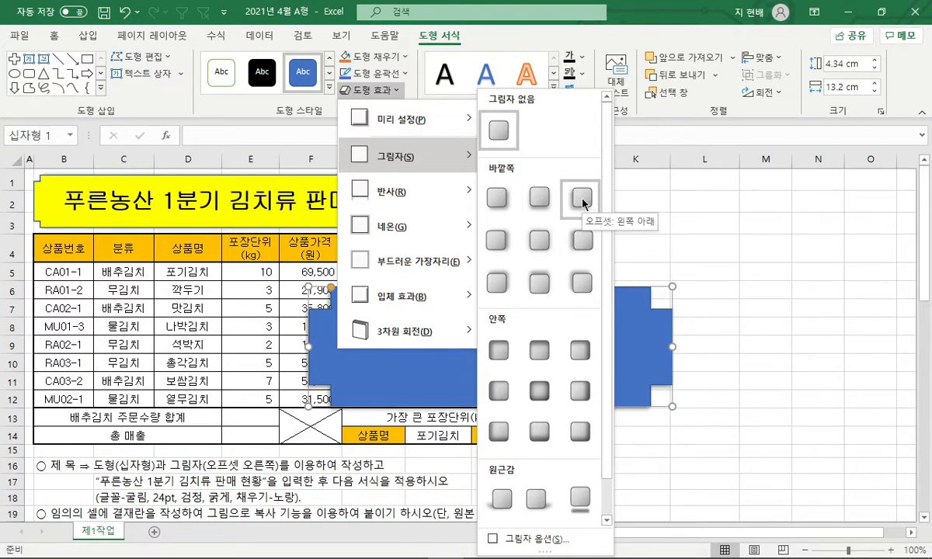
pyautogui.click(495, 240)
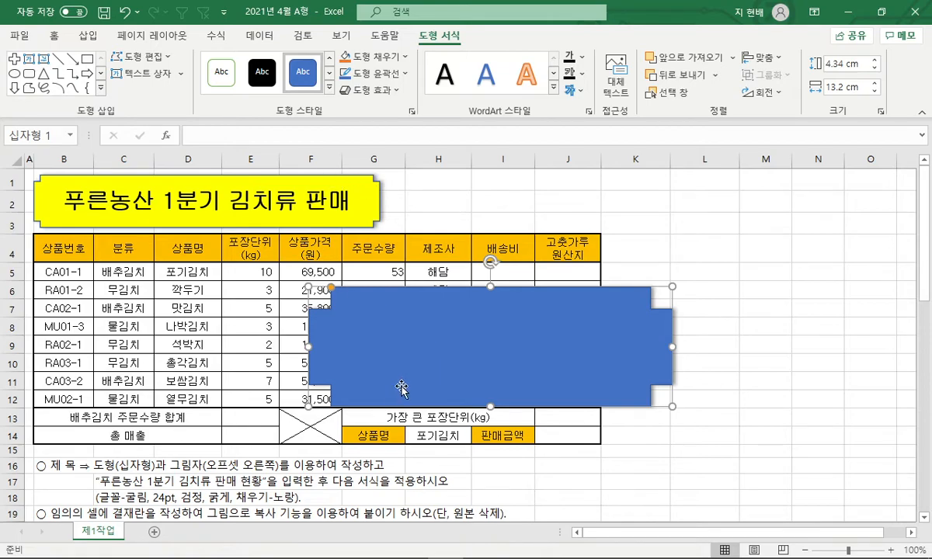
# Step: Delete the practice cross shape covering the table
pyautogui.click(567, 465)
pyautogui.click(576, 400)
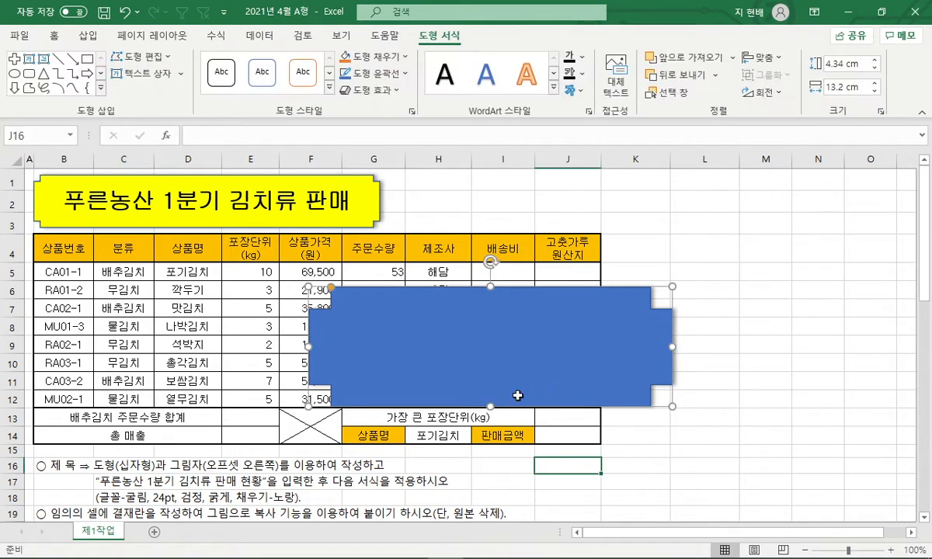
pyautogui.press('Delete')
# Step: Delete rows 16 to 18 containing the title shape instruction
pyautogui.click(45, 466)
pyautogui.moveTo(15, 466); pyautogui.dragTo(18, 495)
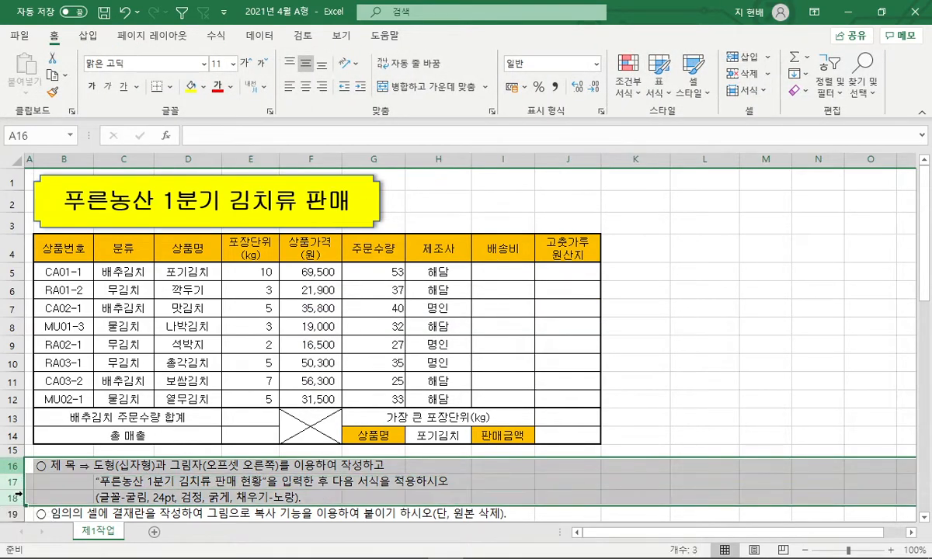
pyautogui.hotkey('ctrl', '-')
pyautogui.click(177, 383)
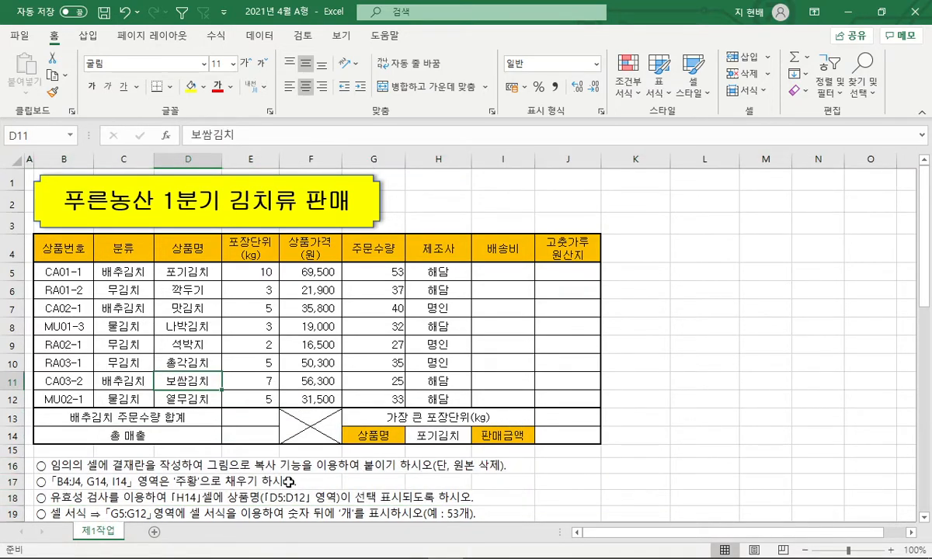
pyautogui.click(550, 469)
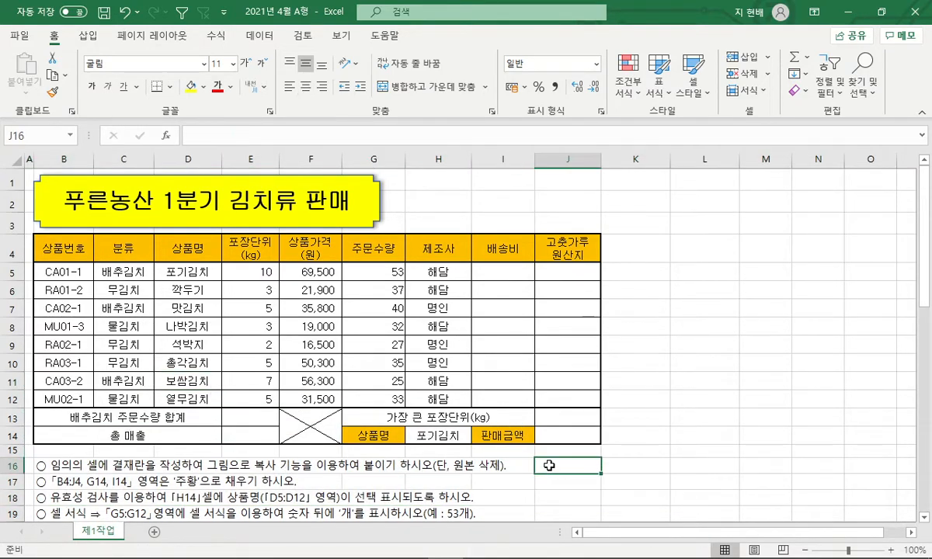
# Step: Switch to GE04-10A.pdf in Acrobat Reader, examine the approval box beside the title in the sample sheet, and return to the workbook
pyautogui.click(384, 546)
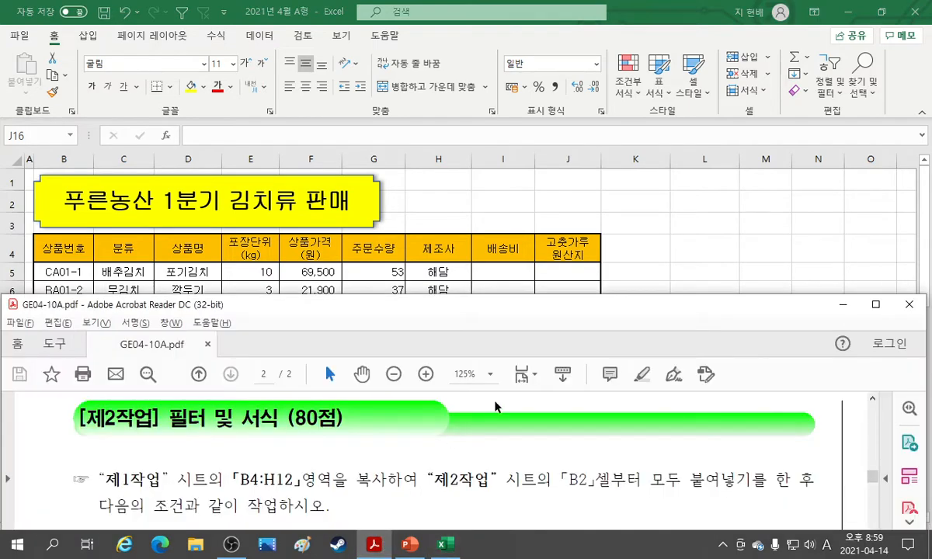
pyautogui.scroll(5, 696, 426)
pyautogui.scroll(2, 707, 464)
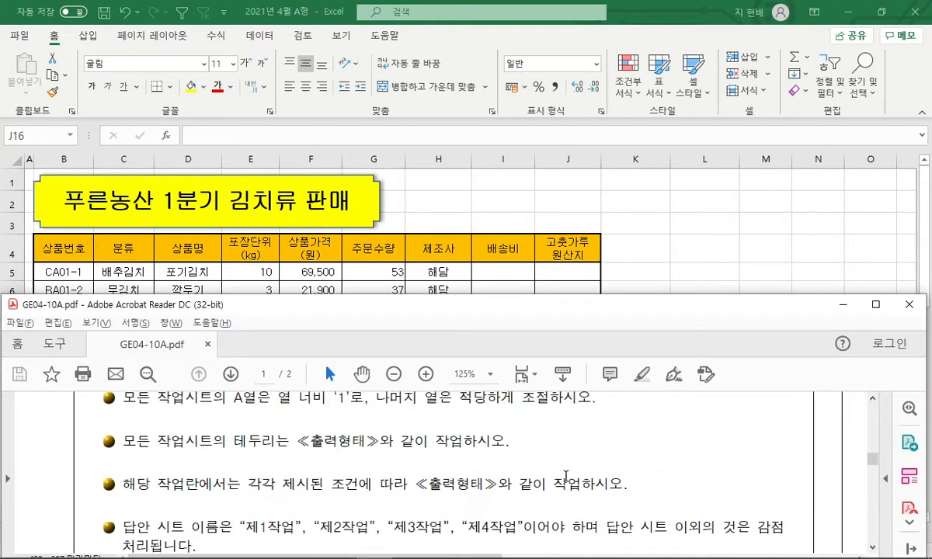
pyautogui.moveTo(480, 556); pyautogui.dragTo(796, 551)
pyautogui.scroll(3, 764, 456)
pyautogui.scroll(15, 765, 456)
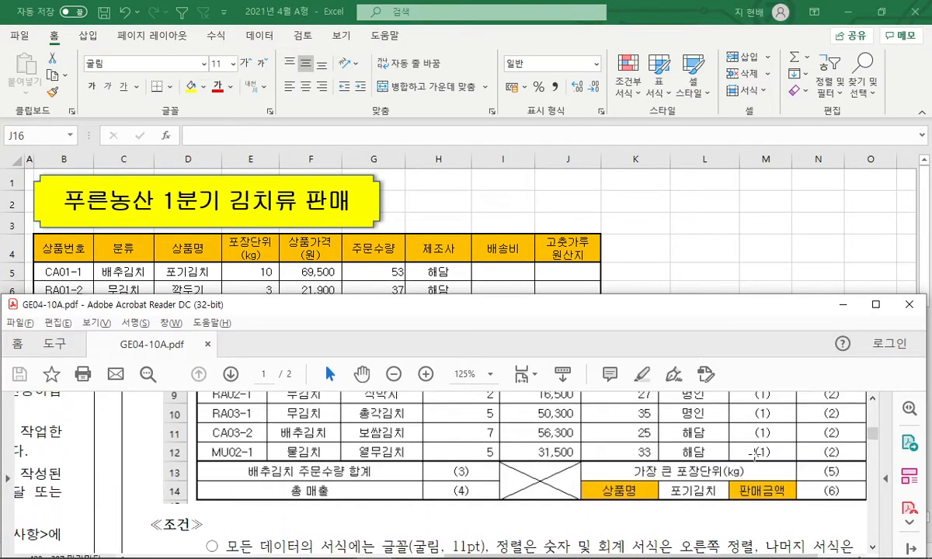
pyautogui.scroll(3, 752, 459)
pyautogui.click(705, 287)
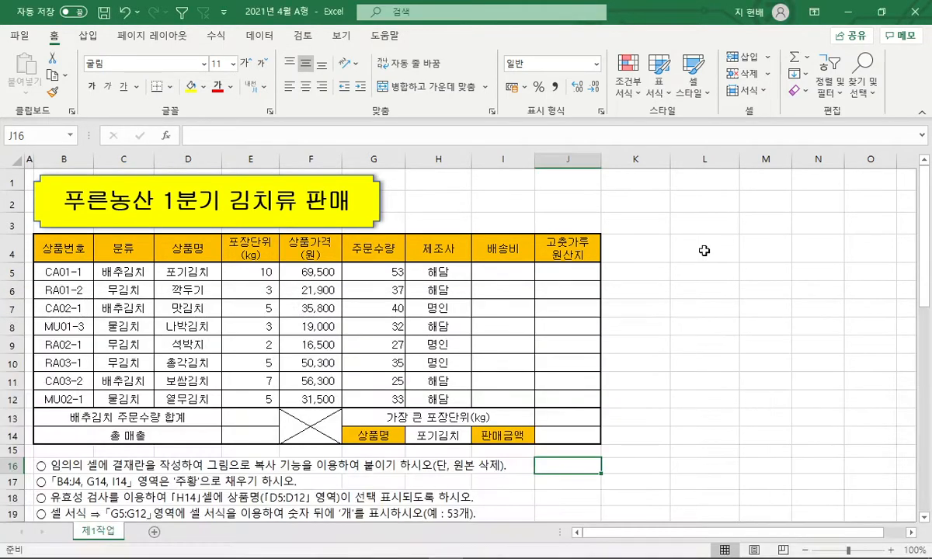
# Step: Insert three blank rows at row 16 above the instructions and go to cell L16
pyautogui.hotkey('ctrl', 'shift', '+')
pyautogui.hotkey('ctrl', 'shift', '+')
pyautogui.hotkey('ctrl', 'shift', '+')
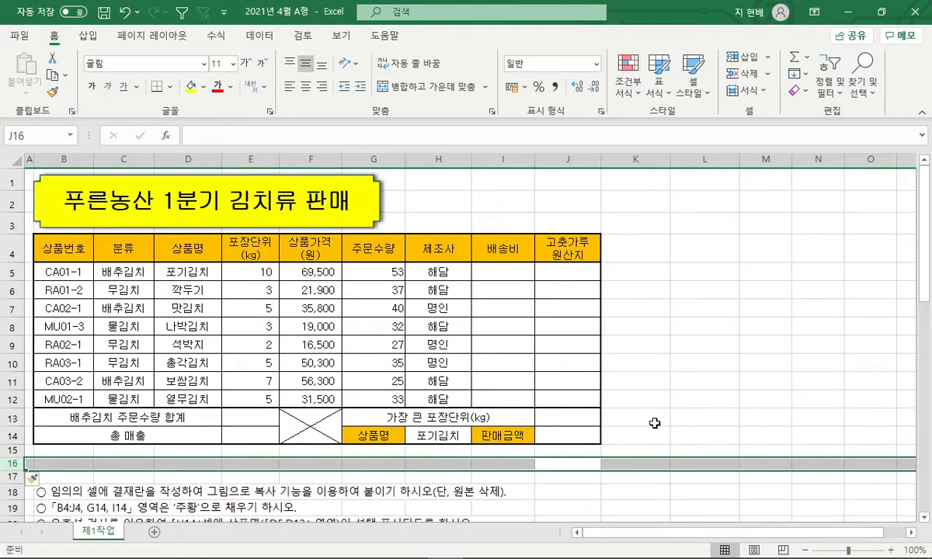
pyautogui.press('Right')
pyautogui.press('Right')
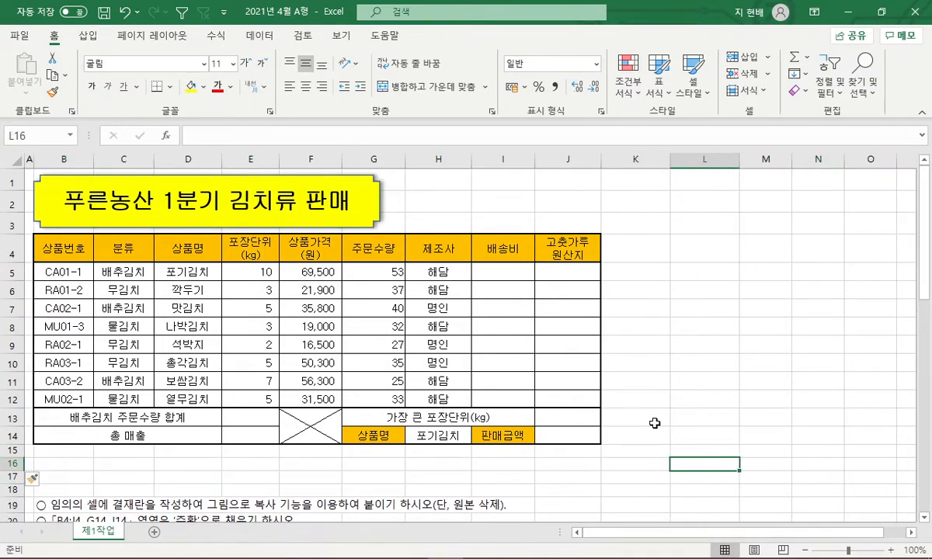
pyautogui.write('ruf')
pyautogui.press('Escape')
pyautogui.press('Hangul')
pyautogui.write('결')
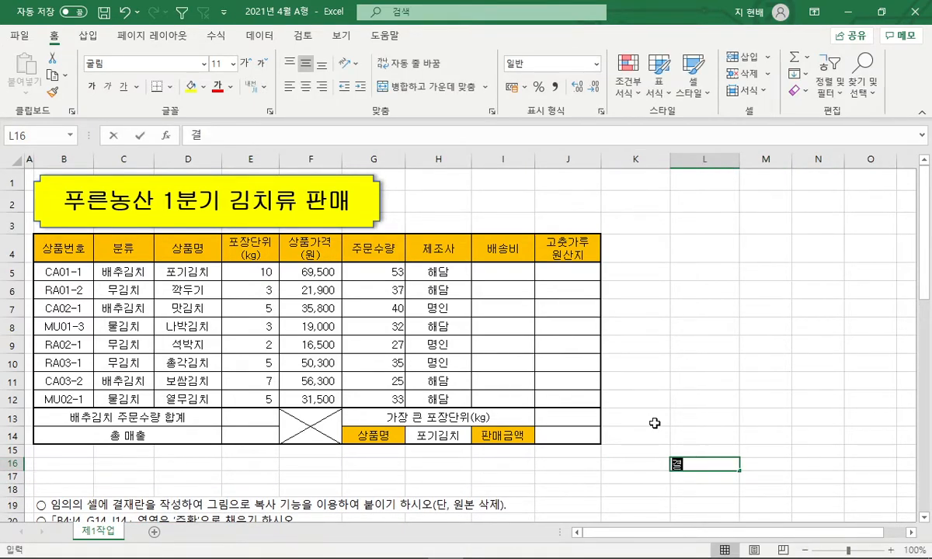
pyautogui.press('Hangul_Hanja')
pyautogui.press('Escape')
pyautogui.press('BackSpace')
pyautogui.press('Escape')
pyautogui.write('결')
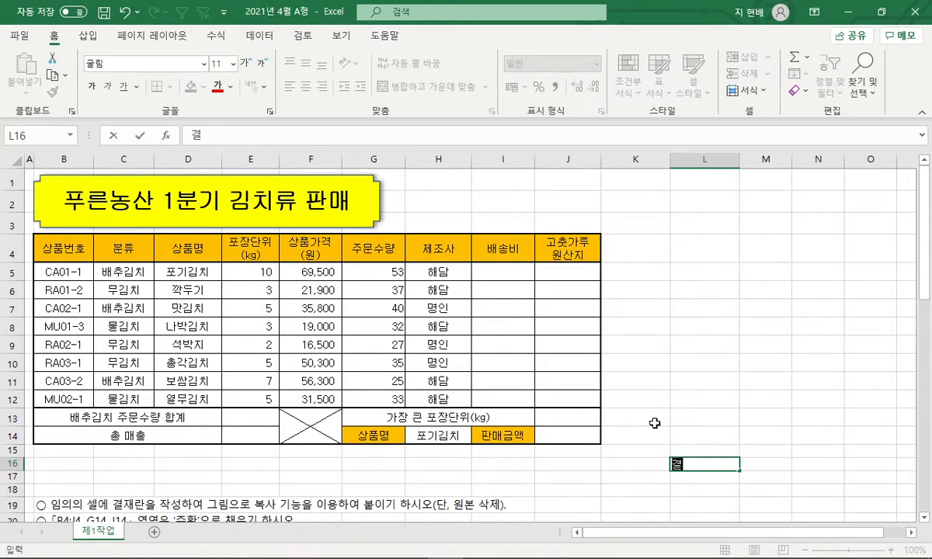
pyautogui.press('BackSpace')
# Step: Enter 결 and 재 on two lines in L16, and 대리, 과장 and 부장 in M16 to O16
pyautogui.write('결')
pyautogui.hotkey('alt', 'Return')
pyautogui.write('재')
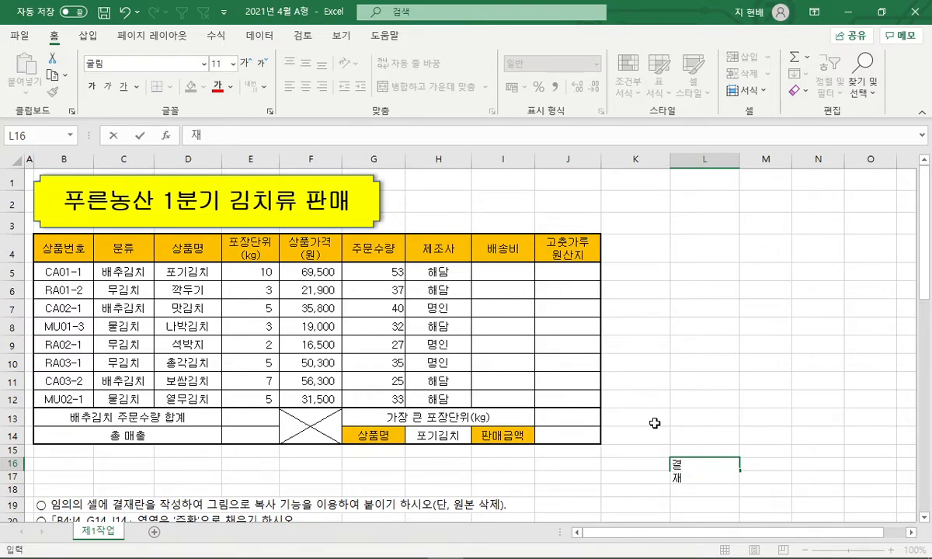
pyautogui.press('Tab')
pyautogui.write('대리')
pyautogui.press('Tab')
pyautogui.write('과장')
pyautogui.press('Tab')
pyautogui.write('ㅂ부장')
pyautogui.press('Return')
# Step: Merge and center L16:L17 and apply all borders to the approval box L16:O17
pyautogui.moveTo(703, 471); pyautogui.dragTo(874, 488)
pyautogui.click(431, 87)
pyautogui.click(170, 86)
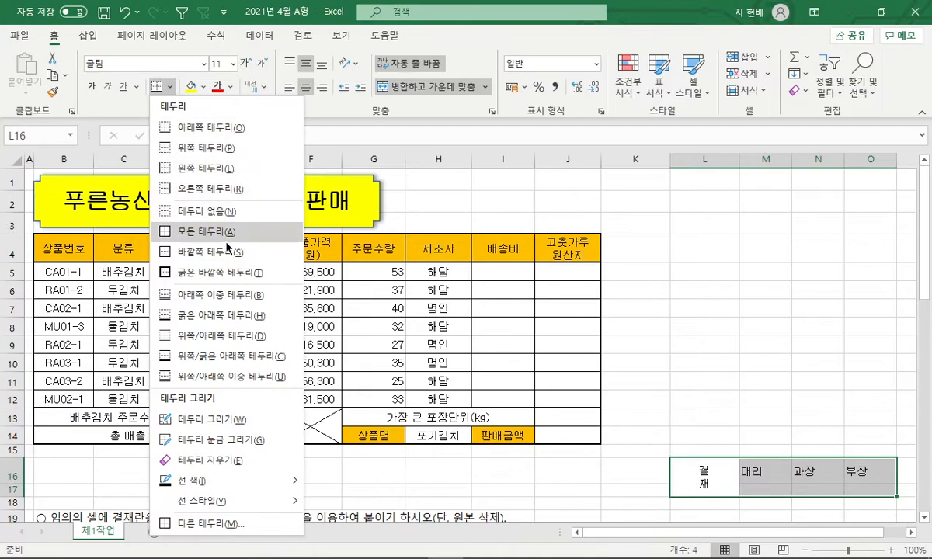
pyautogui.click(206, 231)
pyautogui.click(666, 202)
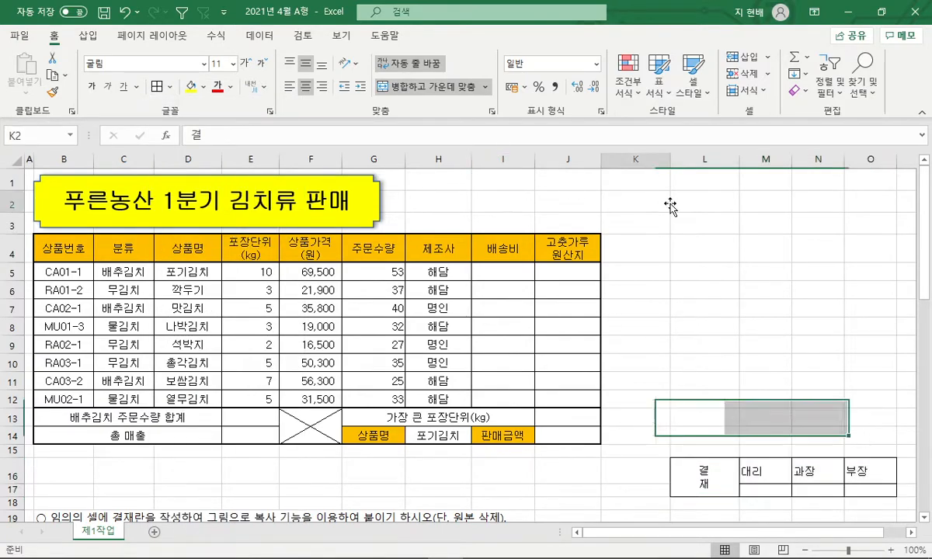
# Step: Narrow column L to fit its label and center the labels in M16:O16 horizontally
pyautogui.moveTo(740, 159); pyautogui.dragTo(698, 164)
pyautogui.click(722, 470)
pyautogui.moveTo(722, 470); pyautogui.dragTo(825, 471)
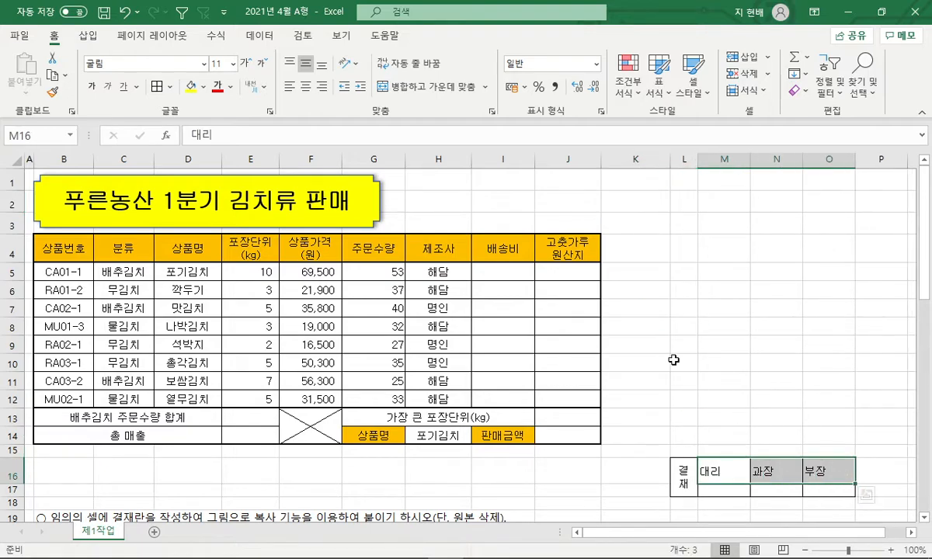
pyautogui.click(305, 86)
# Step: Shorten row 16 and make row 17 taller so the approval box matches the one in GE04-10A.pdf
pyautogui.moveTo(11, 483); pyautogui.dragTo(11, 507)
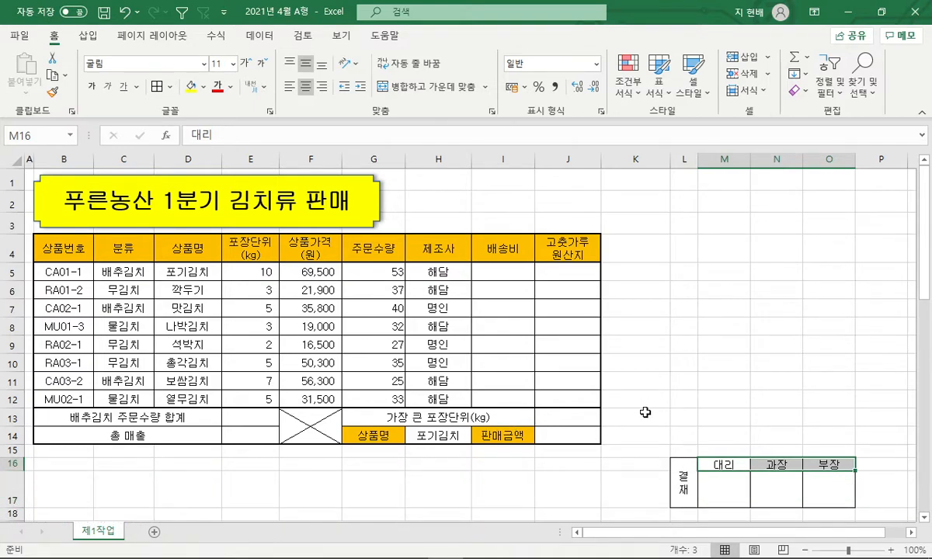
pyautogui.click(724, 418)
pyautogui.click(374, 545)
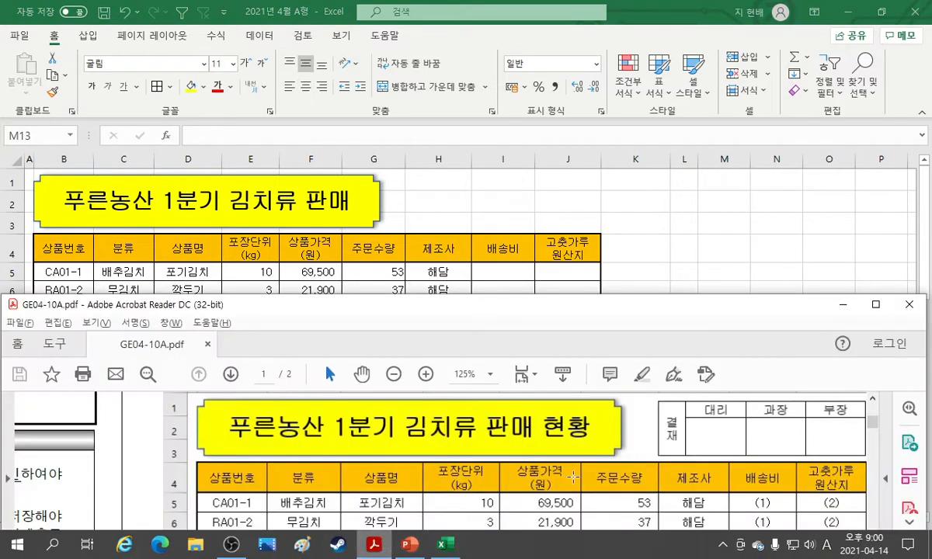
pyautogui.hotkey('alt', 'Tab')
# Step: Copy the approval box L16:O17 as a picture, as shown on screen and in picture format
pyautogui.moveTo(689, 484); pyautogui.dragTo(827, 488)
pyautogui.click(66, 76)
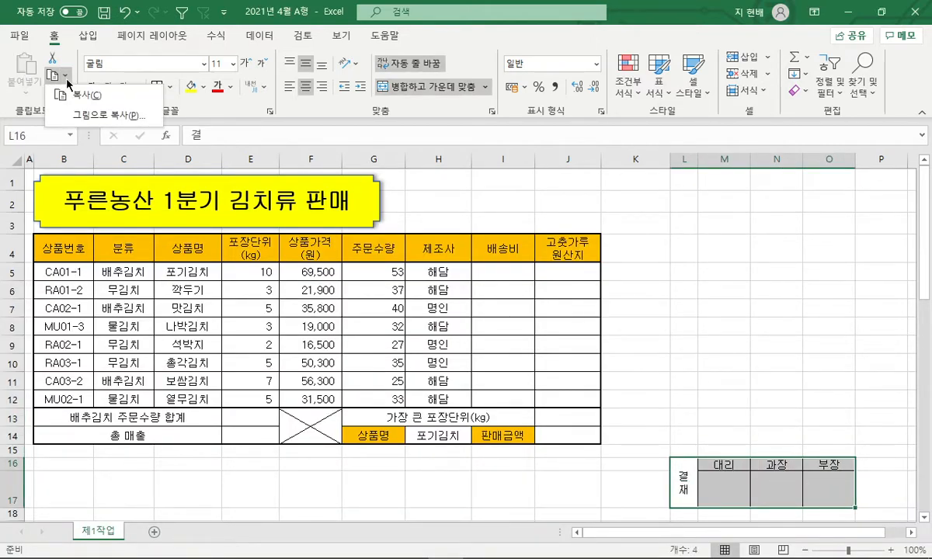
pyautogui.click(105, 115)
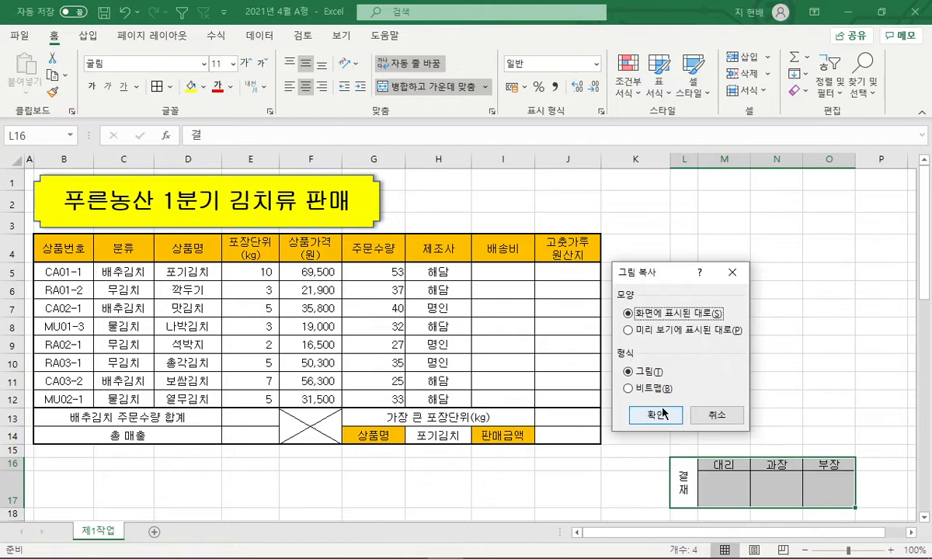
pyautogui.click(663, 414)
# Step: Paste the copied approval box at H1 as an enhanced metafile picture and position it beside the title above the table
pyautogui.click(439, 179)
pyautogui.rightClick(440, 180)
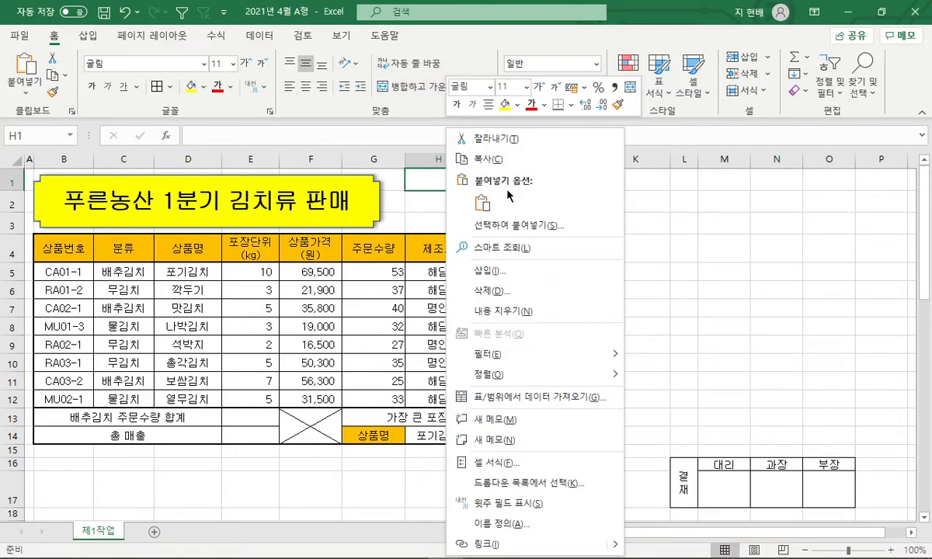
pyautogui.click(572, 230)
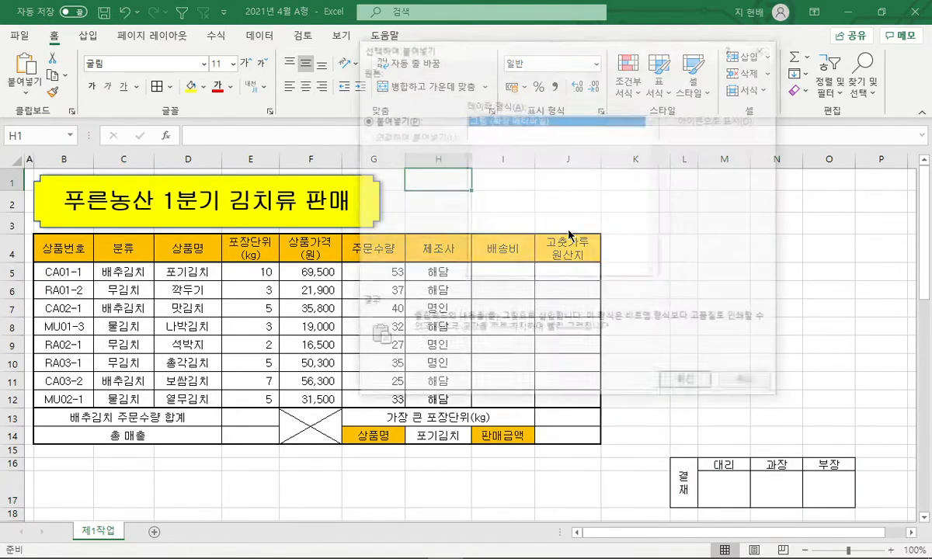
pyautogui.click(685, 382)
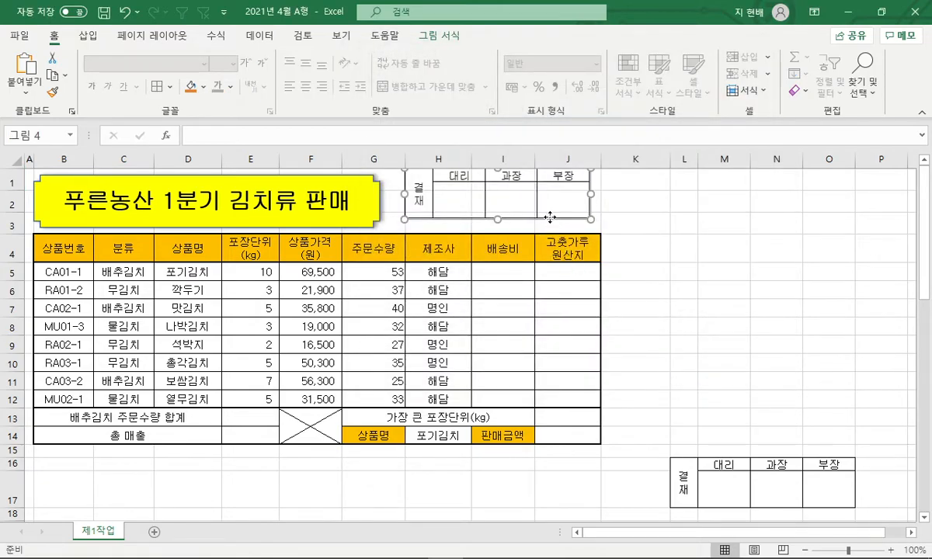
pyautogui.moveTo(551, 215); pyautogui.dragTo(553, 222)
pyautogui.click(701, 287)
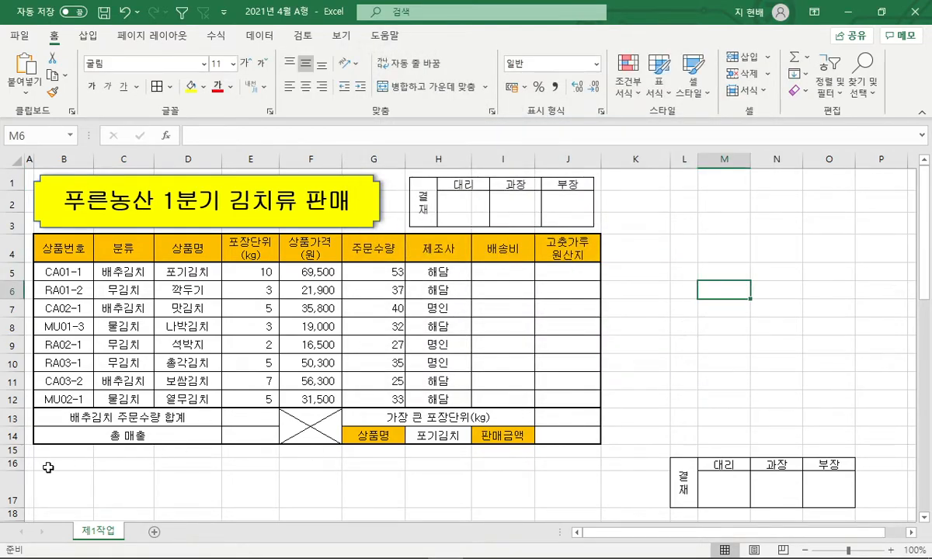
# Step: Delete rows 16 and 17 containing the original approval box
pyautogui.moveTo(14, 462); pyautogui.dragTo(15, 485)
pyautogui.rightClick(23, 487)
pyautogui.click(64, 365)
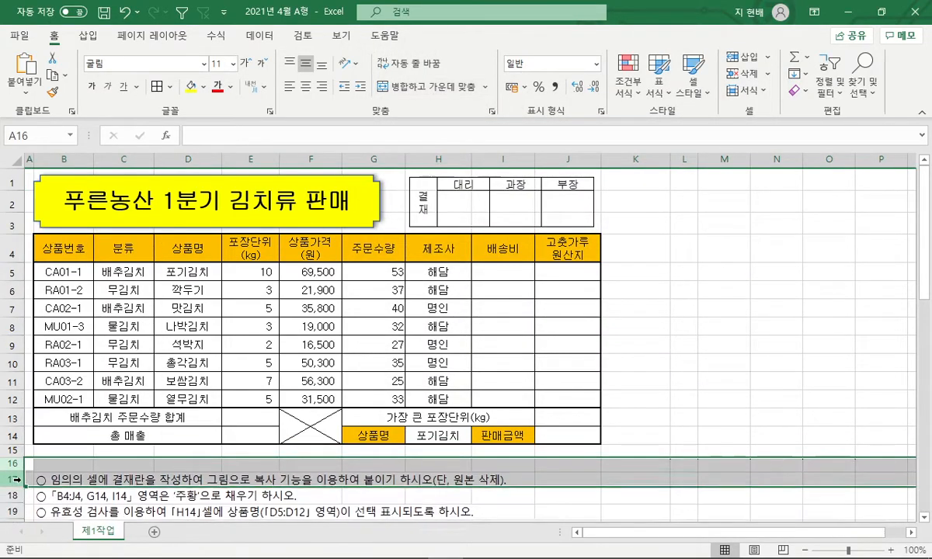
pyautogui.click(188, 398)
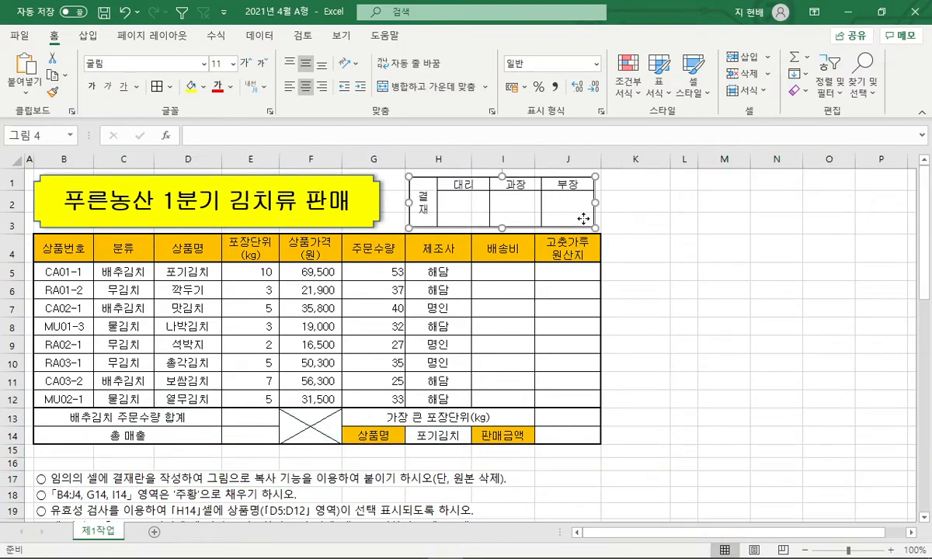
# Step: Nudge the approval box picture slightly to the right and down beside the title
pyautogui.moveTo(585, 214); pyautogui.dragTo(589, 217)
pyautogui.click(665, 243)
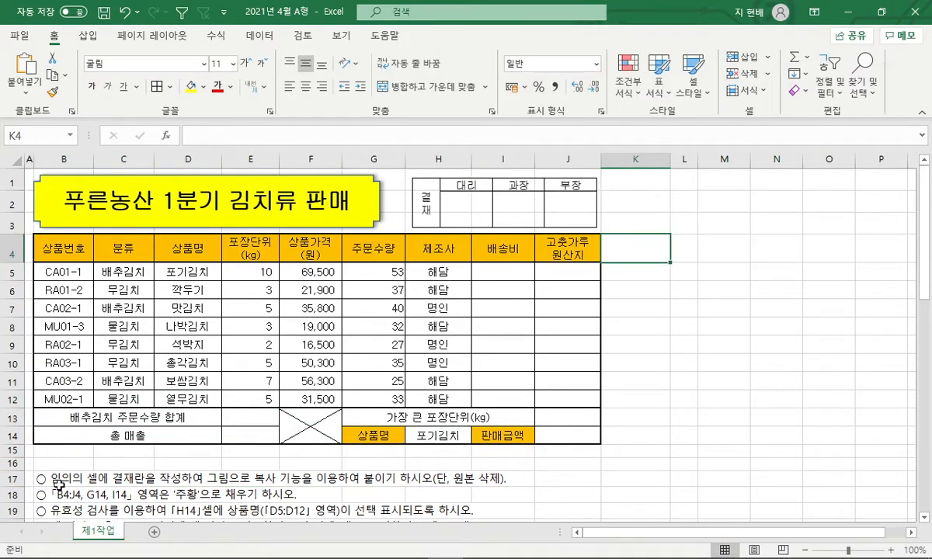
# Step: Delete the two completed instruction rows about the approval box and the orange fill, one after the other, from row 17
pyautogui.click(14, 479)
pyautogui.hotkey('ctrl', '-')
pyautogui.click(90, 452)
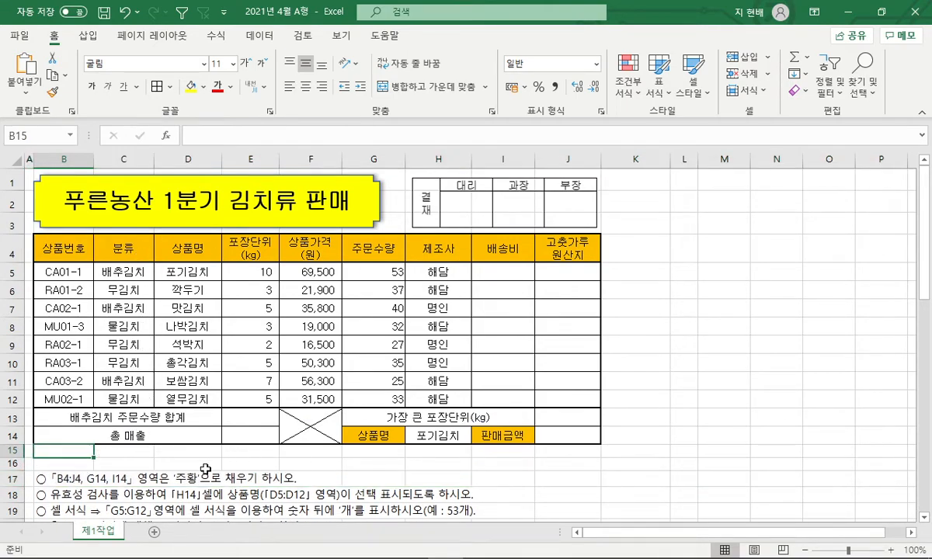
pyautogui.click(15, 479)
pyautogui.hotkey('ctrl', '-')
pyautogui.click(85, 464)
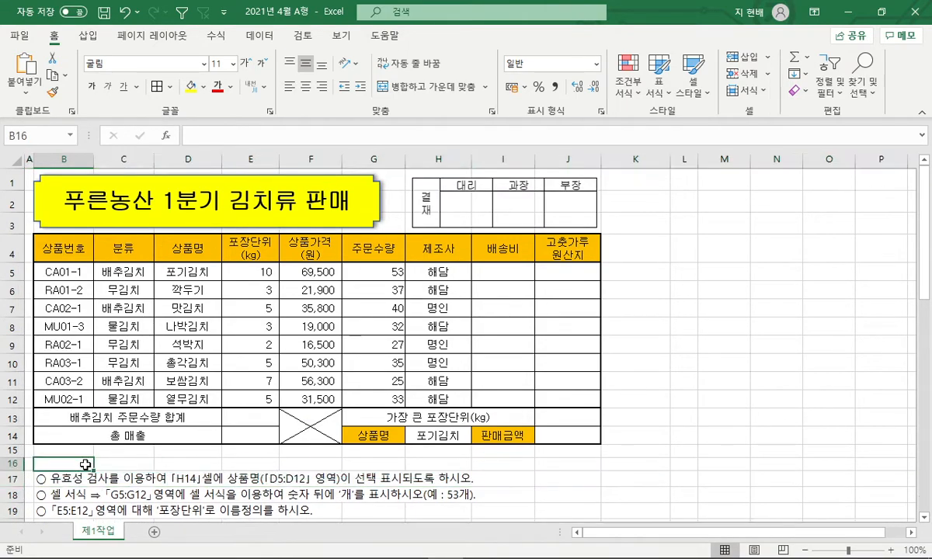
# Step: Set up data validation on H14 as a list with =$D$5:$D$12 as its source
pyautogui.click(448, 442)
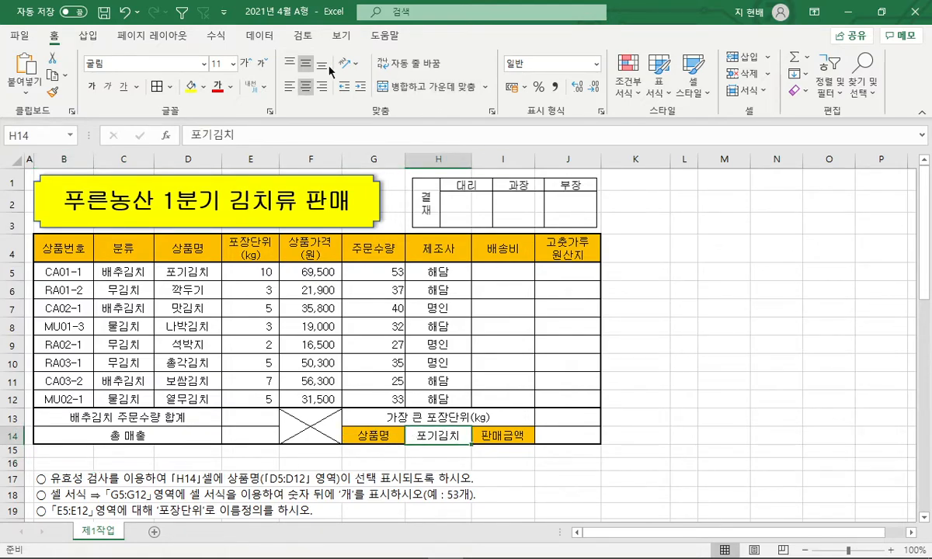
pyautogui.click(253, 36)
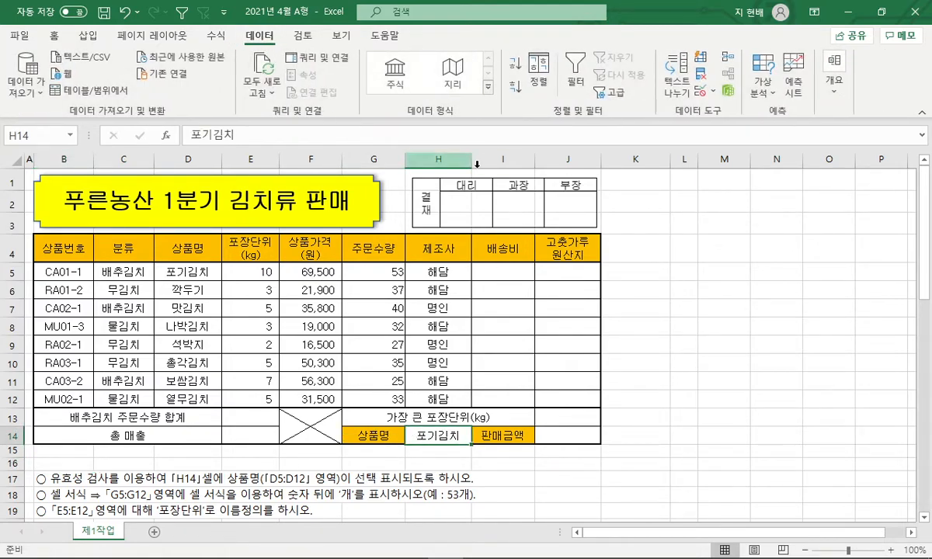
pyautogui.click(714, 93)
pyautogui.click(730, 106)
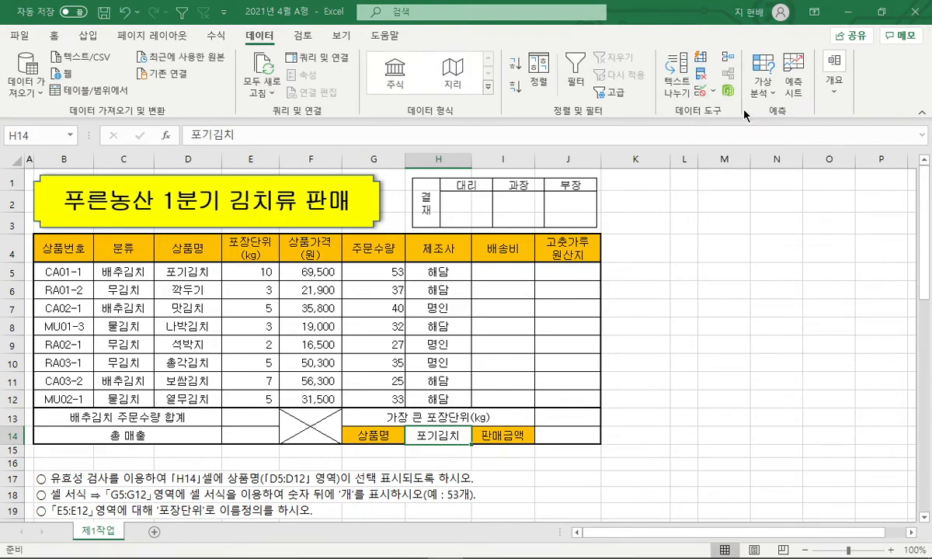
pyautogui.click(579, 308)
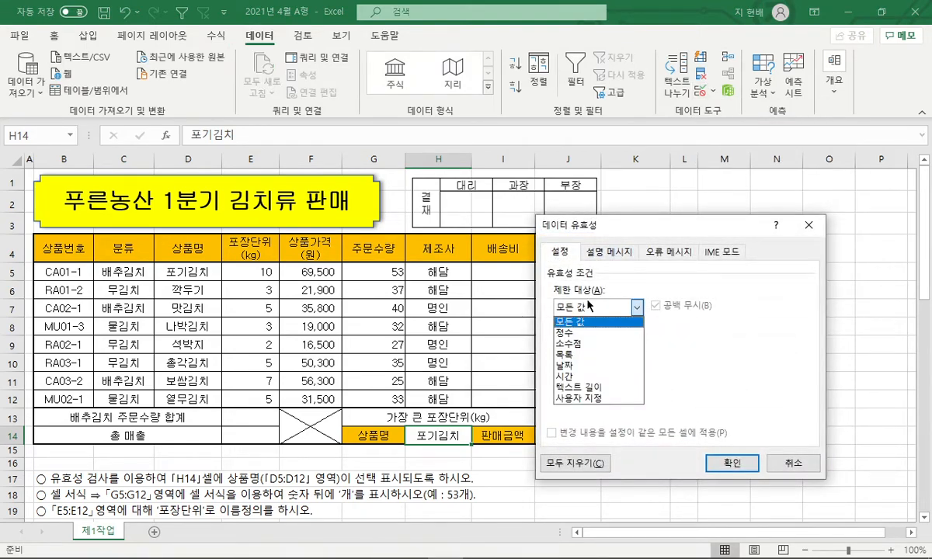
pyautogui.click(575, 354)
pyautogui.click(574, 375)
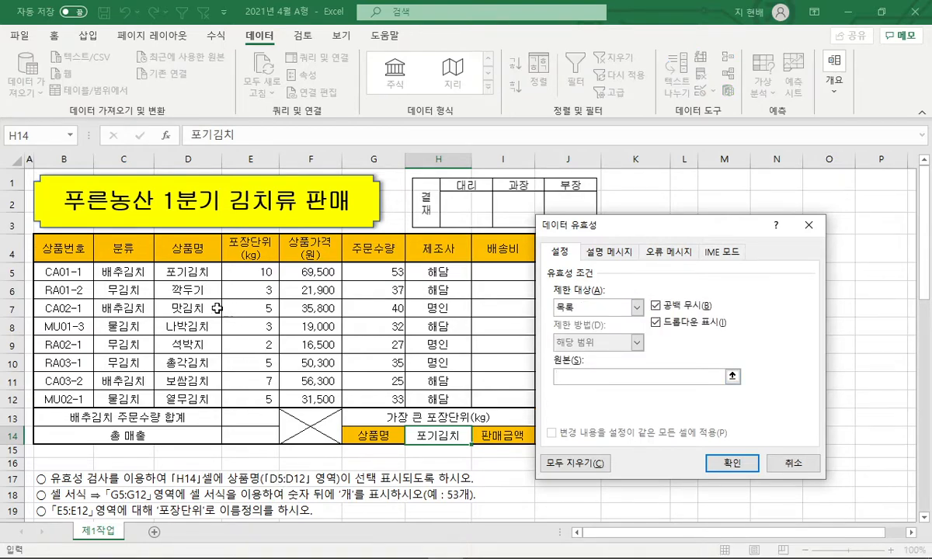
pyautogui.moveTo(191, 266); pyautogui.dragTo(196, 397)
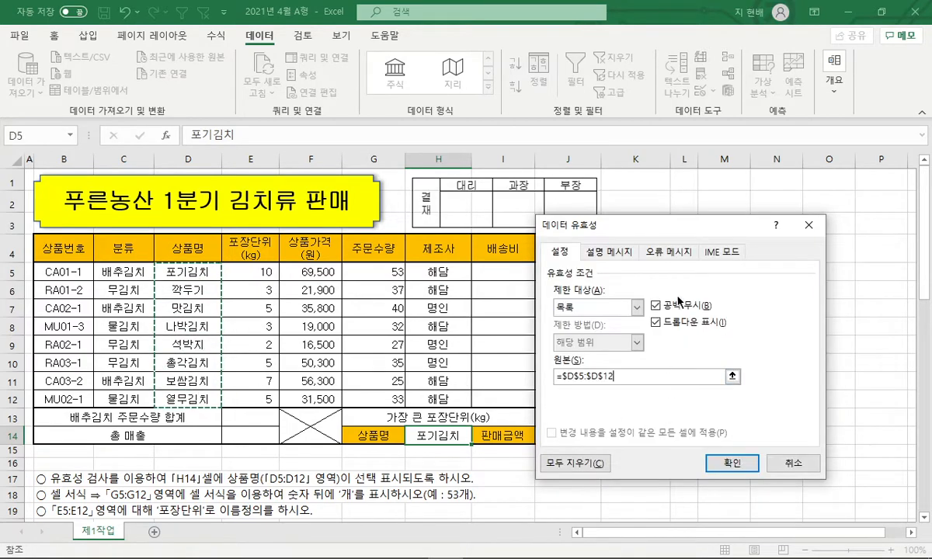
pyautogui.moveTo(691, 226); pyautogui.dragTo(725, 190)
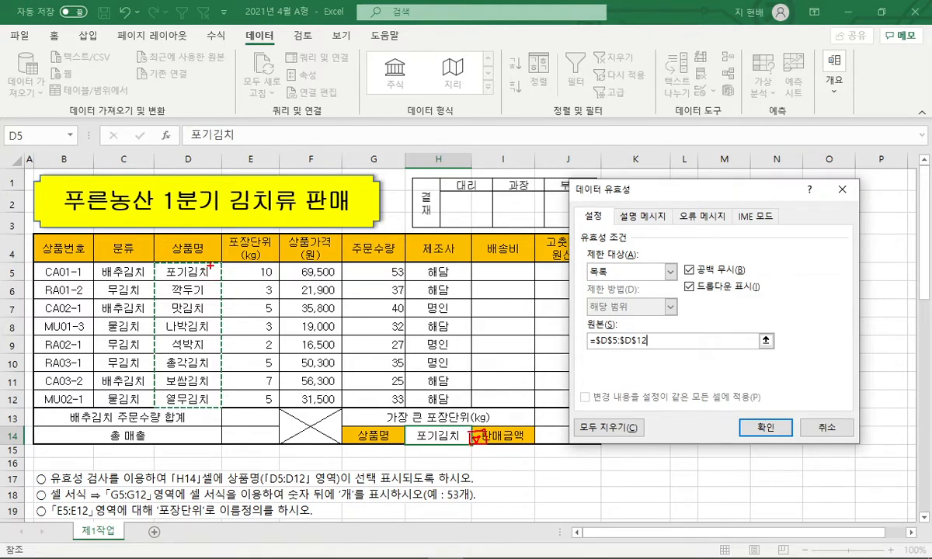
pyautogui.moveTo(199, 265)
pyautogui.mouseDown()
pyautogui.moveTo(137, 348)
pyautogui.moveTo(204, 383)
pyautogui.moveTo(221, 268)
pyautogui.mouseUp()
pyautogui.moveTo(376, 433); pyautogui.dragTo(470, 441)
pyautogui.moveTo(383, 525); pyautogui.dragTo(482, 453)
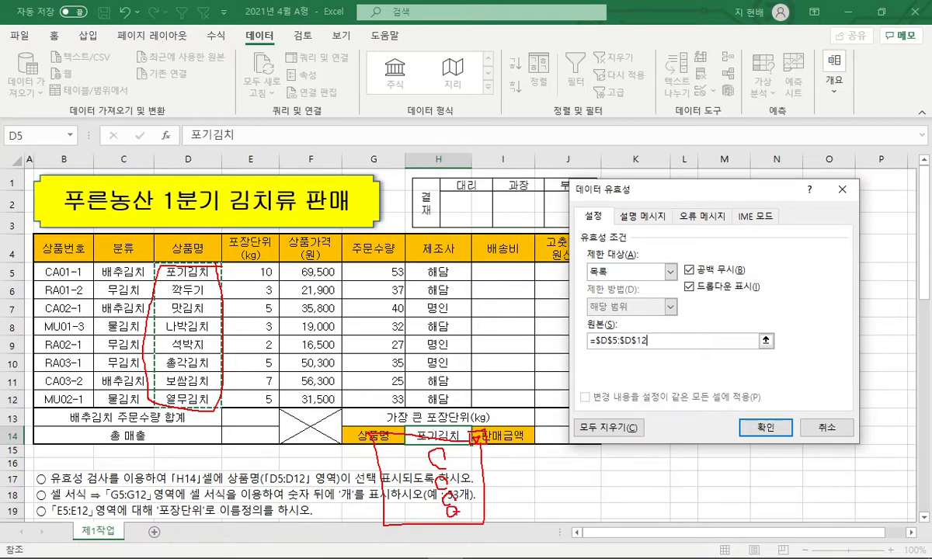
pyautogui.press('Escape')
# Step: Apply the list validation to H14 and check the product names offered in its list
pyautogui.click(765, 428)
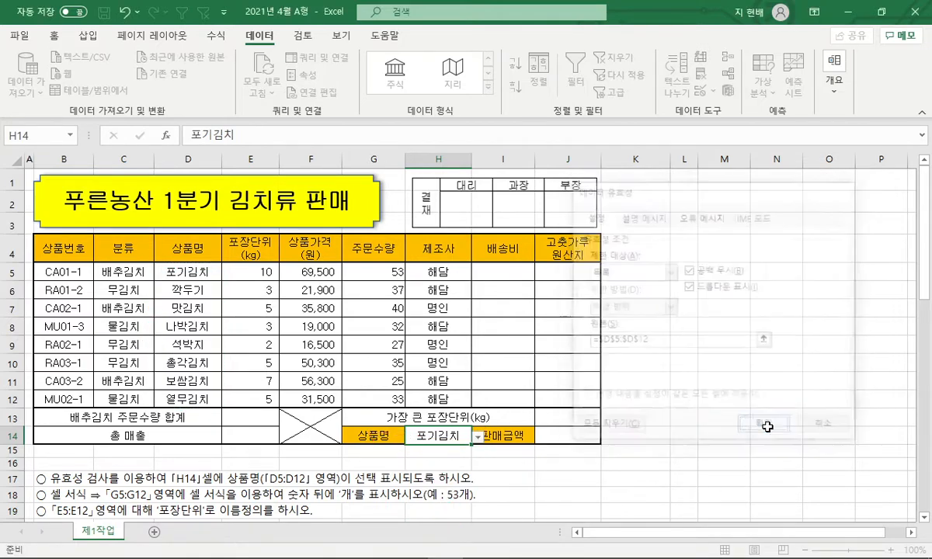
pyautogui.click(479, 438)
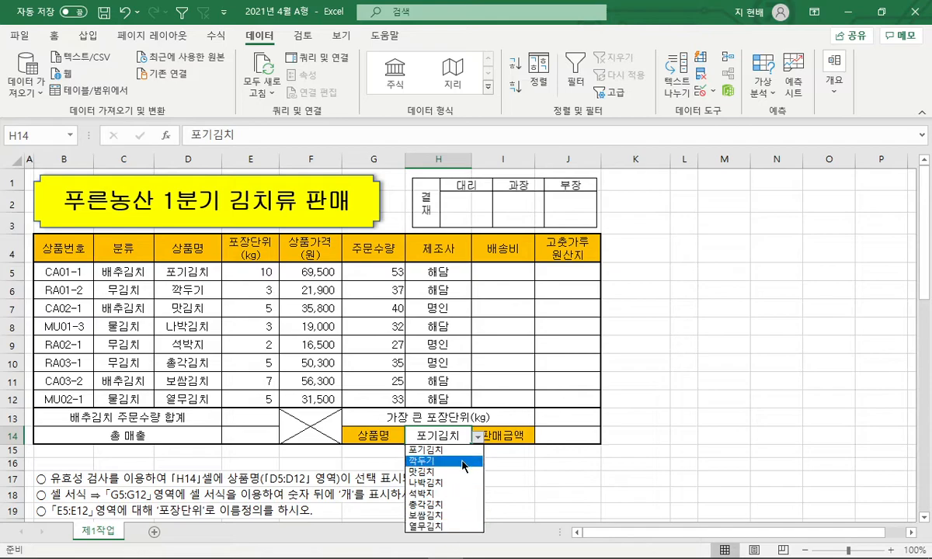
pyautogui.click(479, 438)
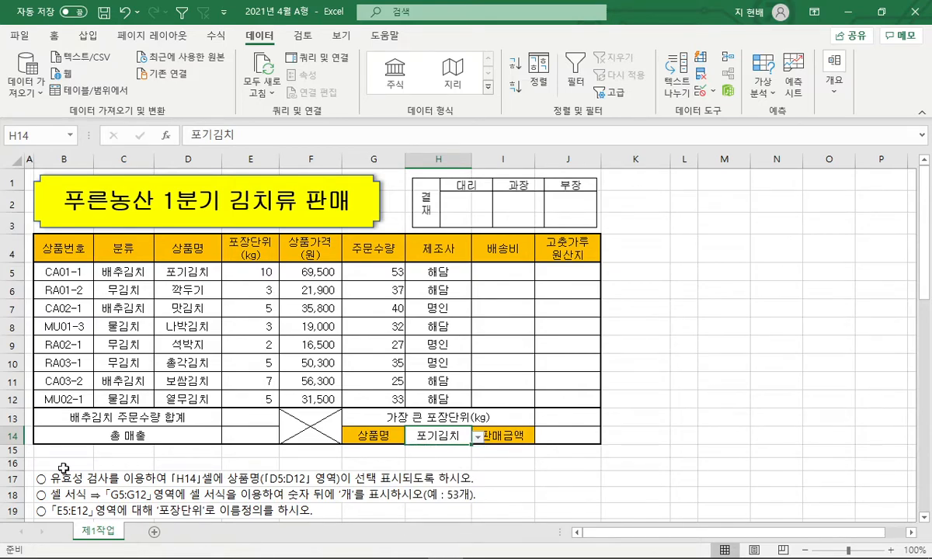
# Step: Delete row 17 containing the completed data validation instruction
pyautogui.click(14, 479)
pyautogui.hotkey('ctrl', '-')
pyautogui.click(501, 494)
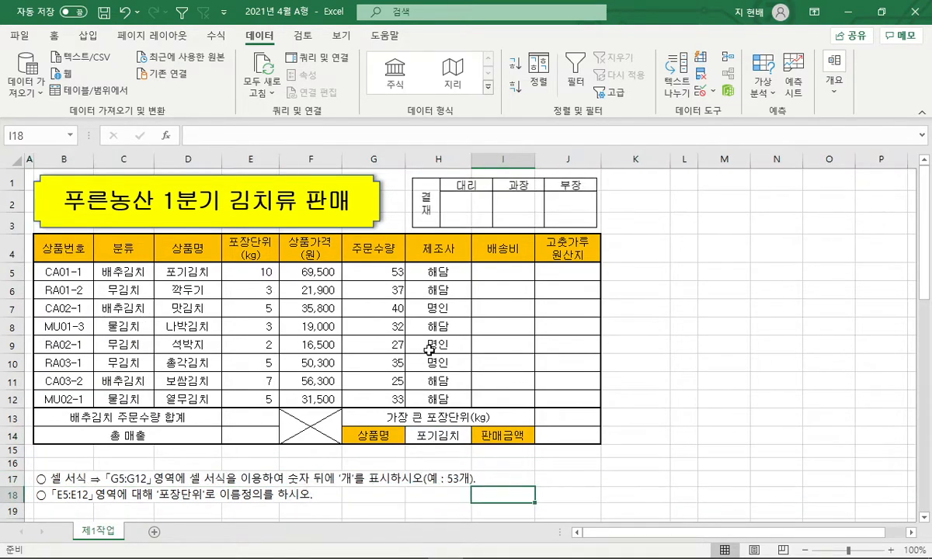
# Step: Open the cell formatting for the order quantities G5:G12 and choose the custom (사용자 지정) number category
pyautogui.moveTo(385, 272); pyautogui.dragTo(383, 397)
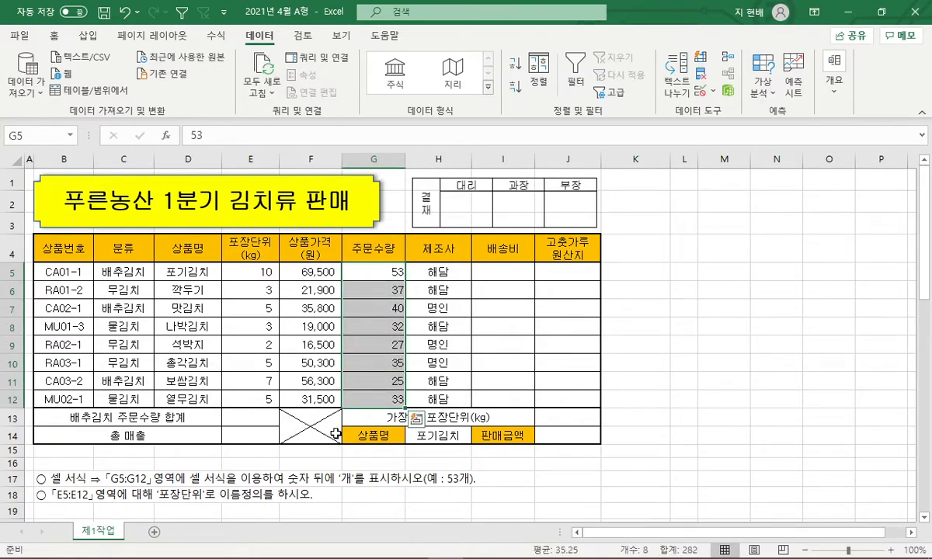
pyautogui.rightClick(370, 301)
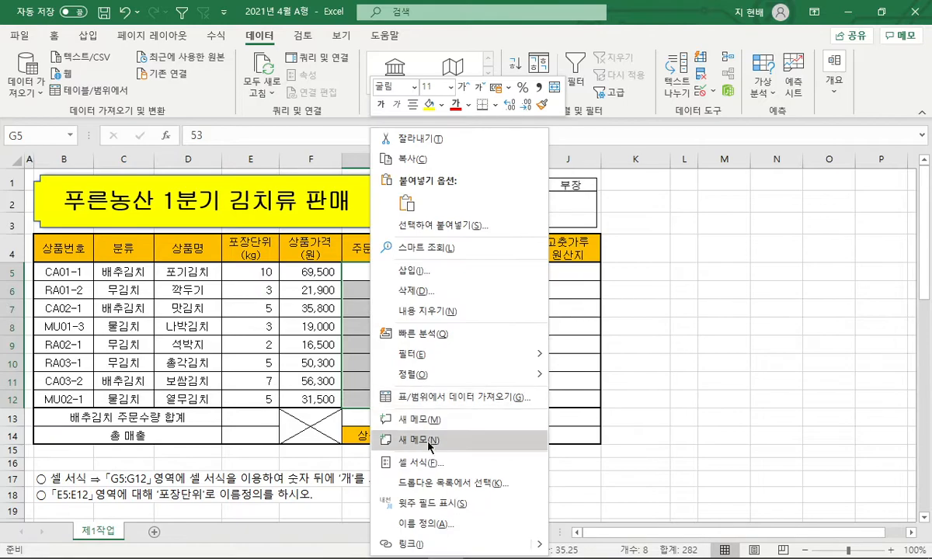
pyautogui.click(443, 463)
pyautogui.moveTo(424, 173); pyautogui.dragTo(250, 64)
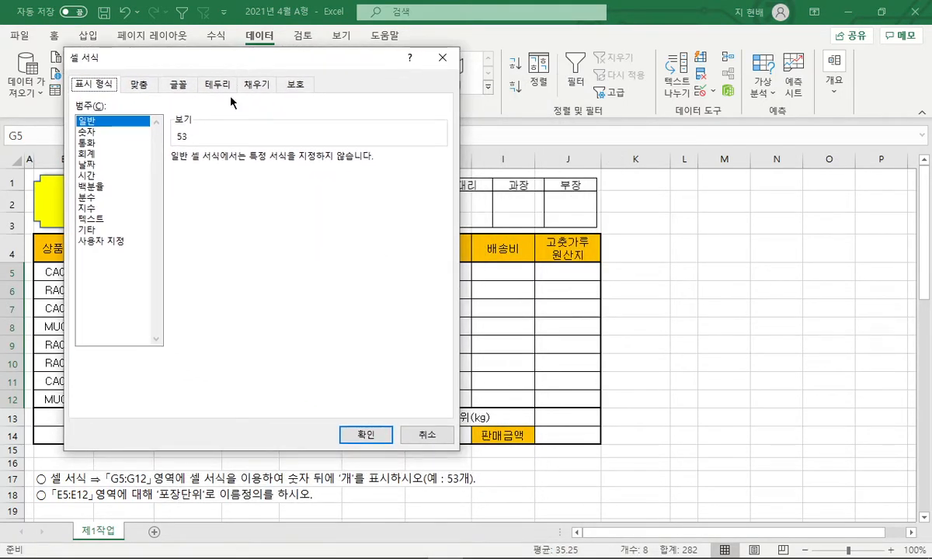
pyautogui.click(117, 242)
pyautogui.moveTo(317, 62); pyautogui.dragTo(279, 66)
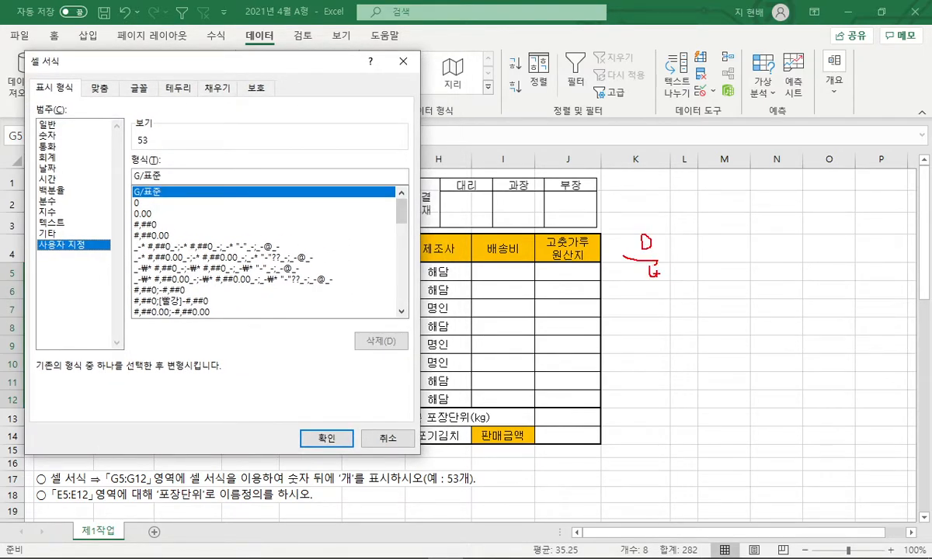
pyautogui.moveTo(676, 247)
pyautogui.mouseDown()
pyautogui.moveTo(676, 278)
pyautogui.moveTo(748, 282)
pyautogui.mouseUp()
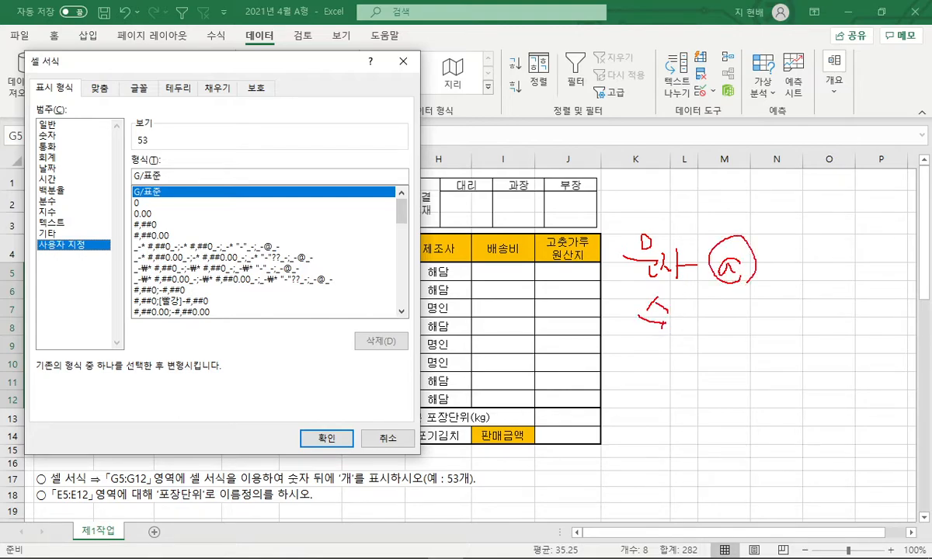
pyautogui.moveTo(671, 312); pyautogui.dragTo(674, 342)
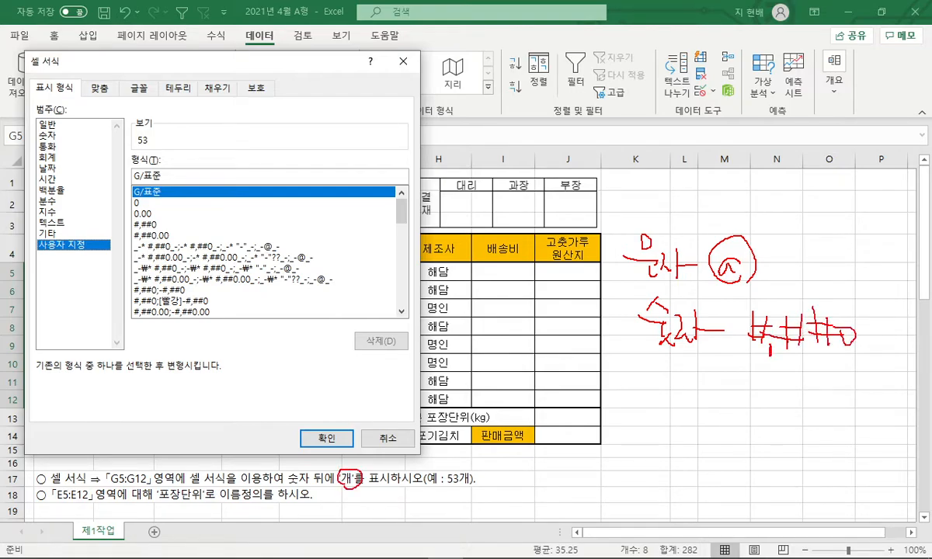
pyautogui.moveTo(860, 230); pyautogui.dragTo(860, 253)
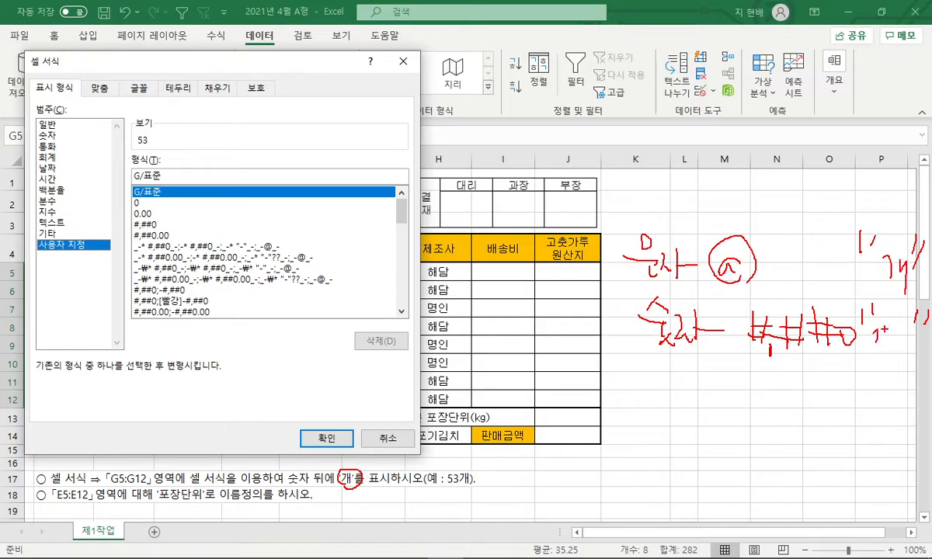
pyautogui.moveTo(808, 306)
pyautogui.mouseDown()
pyautogui.moveTo(864, 332)
pyautogui.moveTo(738, 295)
pyautogui.moveTo(855, 305)
pyautogui.moveTo(824, 342)
pyautogui.mouseUp()
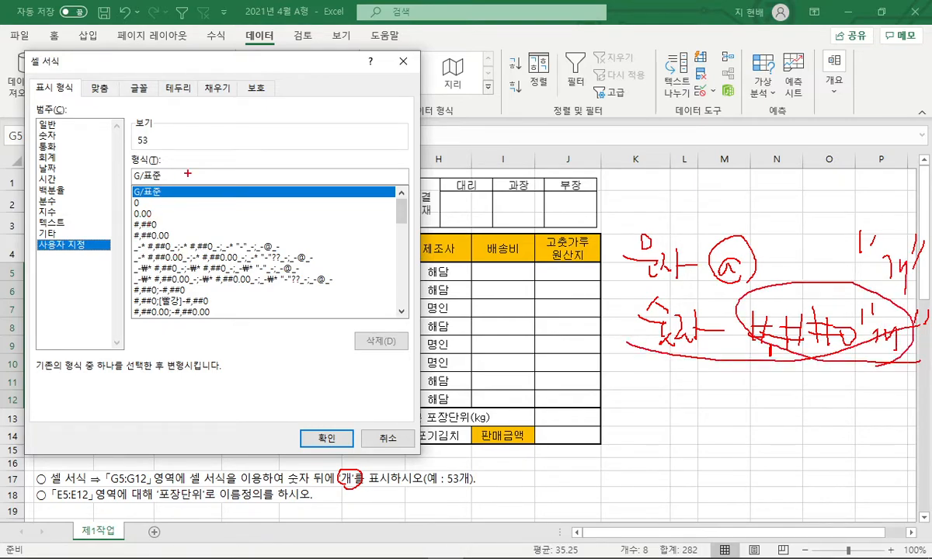
pyautogui.press('Escape')
# Step: Replace the format code with #,##0"개" and apply it to G5:G12
pyautogui.press('BackSpace')
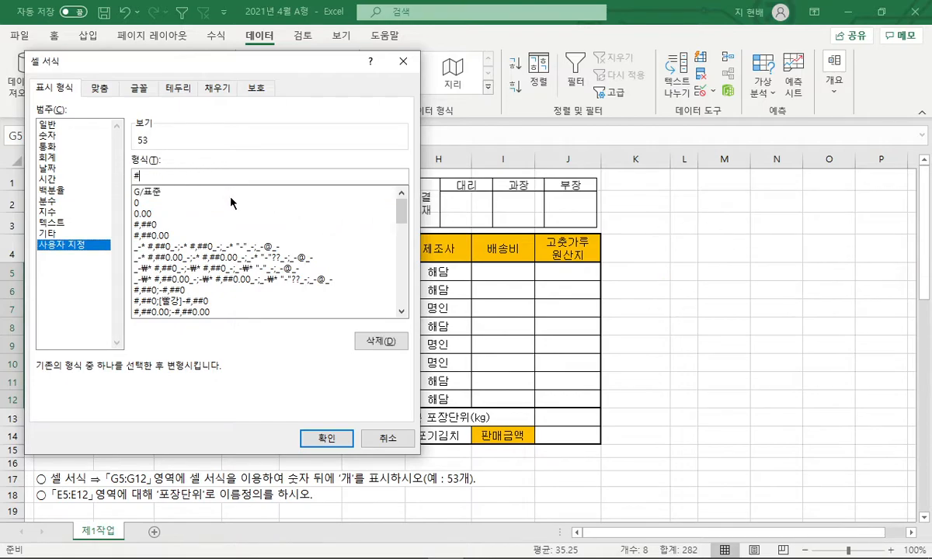
pyautogui.write('#,##0"개"')
pyautogui.press('Return')
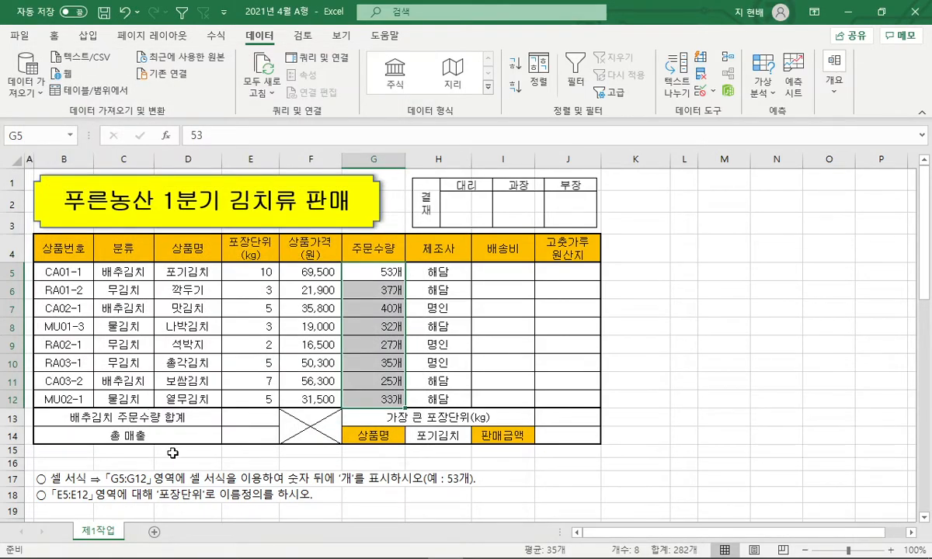
# Step: Delete row 17 containing the completed cell format instruction
pyautogui.click(169, 464)
pyautogui.click(14, 479)
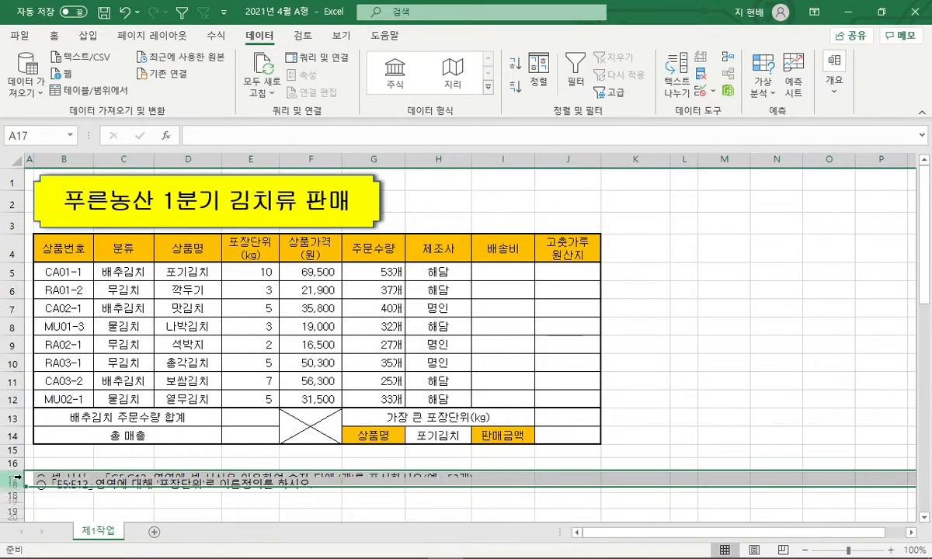
pyautogui.click(247, 449)
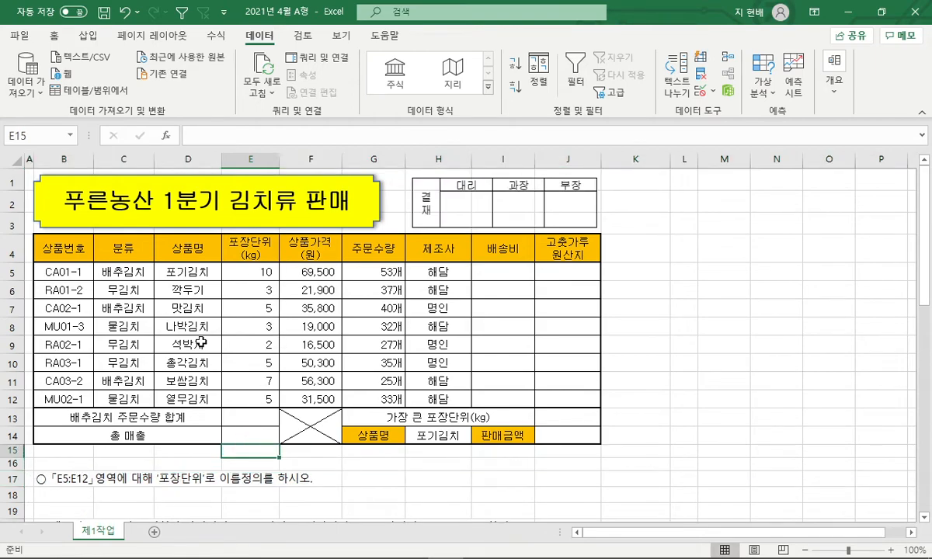
# Step: Define the name 포장단위 for the range E5:E12
pyautogui.moveTo(262, 268); pyautogui.dragTo(264, 394)
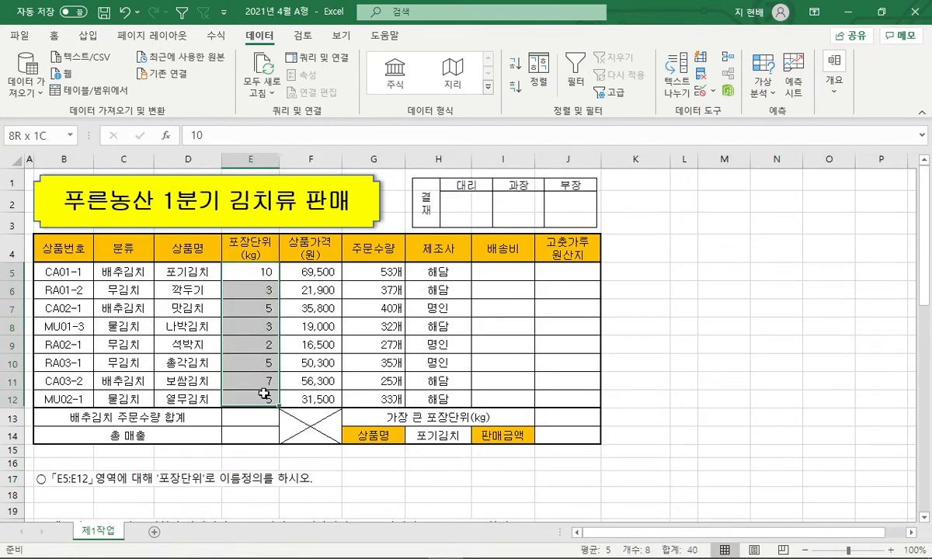
pyautogui.click(39, 136)
pyautogui.write('포장단위')
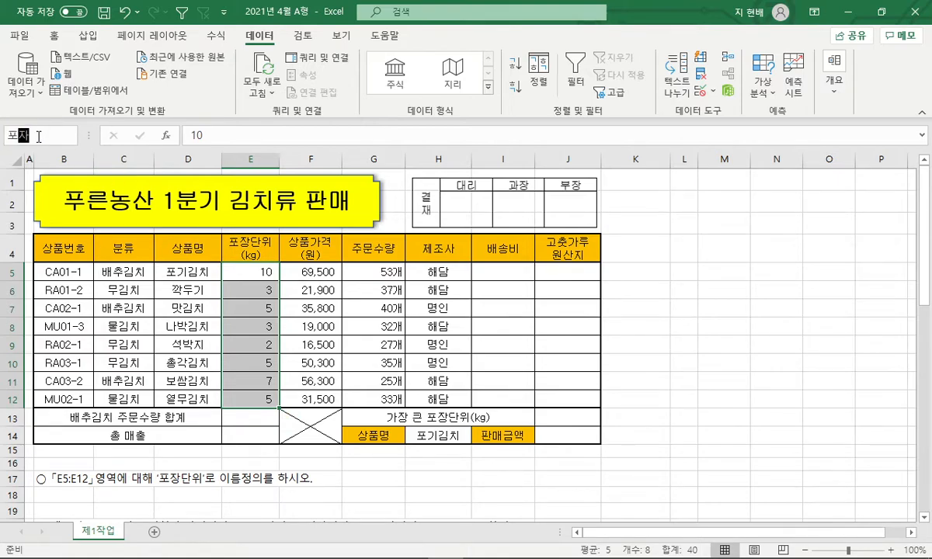
pyautogui.press('Return')
# Step: Check the reference of the name 포장단위 in the Name Manager, widening the reference column, and close it
pyautogui.click(215, 36)
pyautogui.click(408, 82)
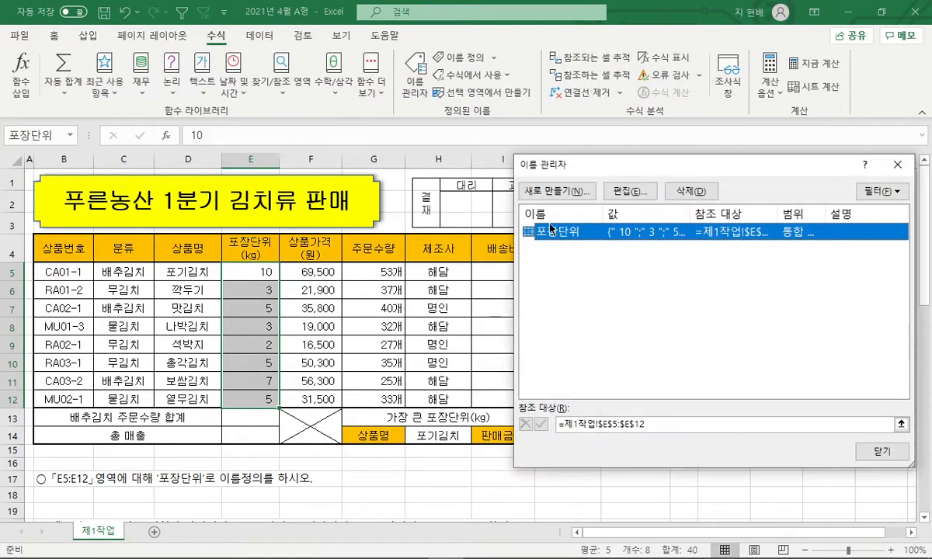
pyautogui.moveTo(666, 172); pyautogui.dragTo(587, 165)
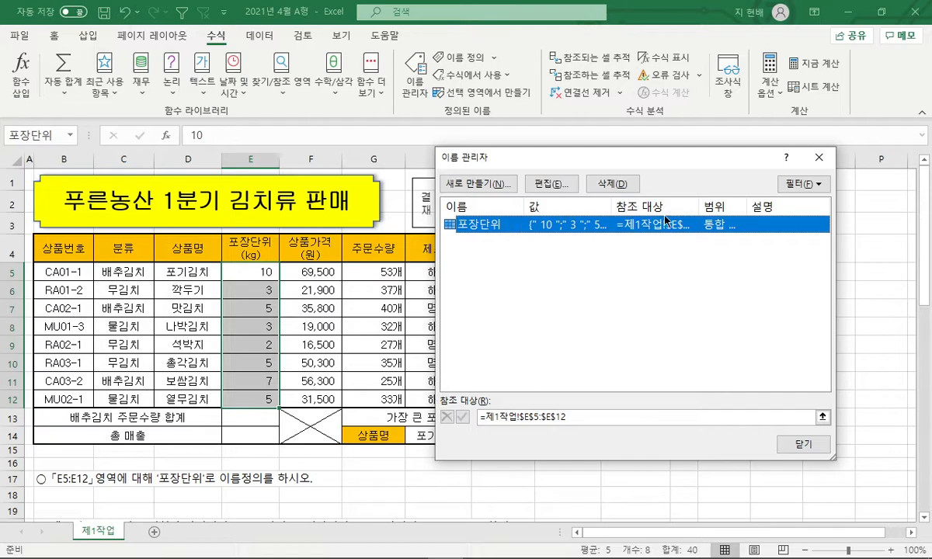
pyautogui.moveTo(700, 206); pyautogui.dragTo(771, 206)
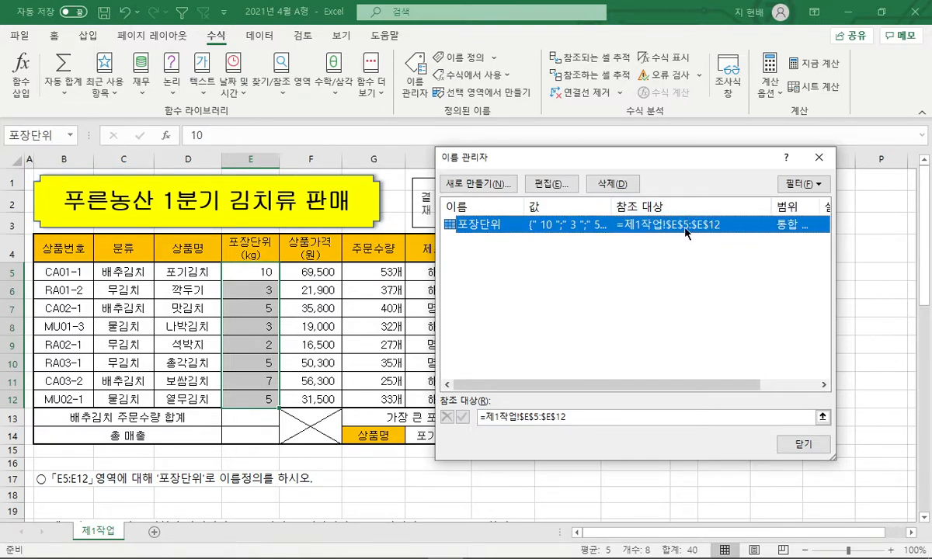
pyautogui.click(811, 444)
# Step: Jump to the named range 포장단위 from another cell to verify which cells it covers
pyautogui.click(318, 345)
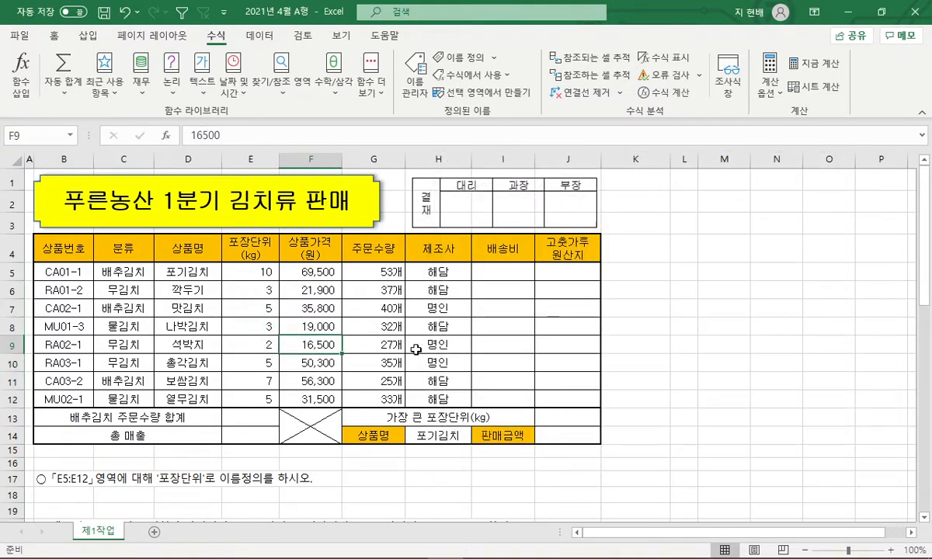
pyautogui.click(422, 349)
pyautogui.click(66, 132)
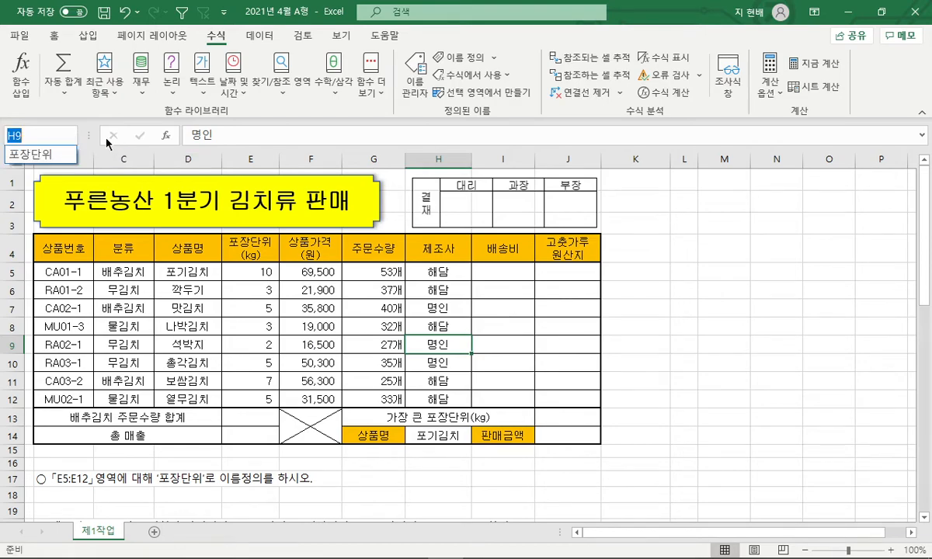
pyautogui.click(45, 153)
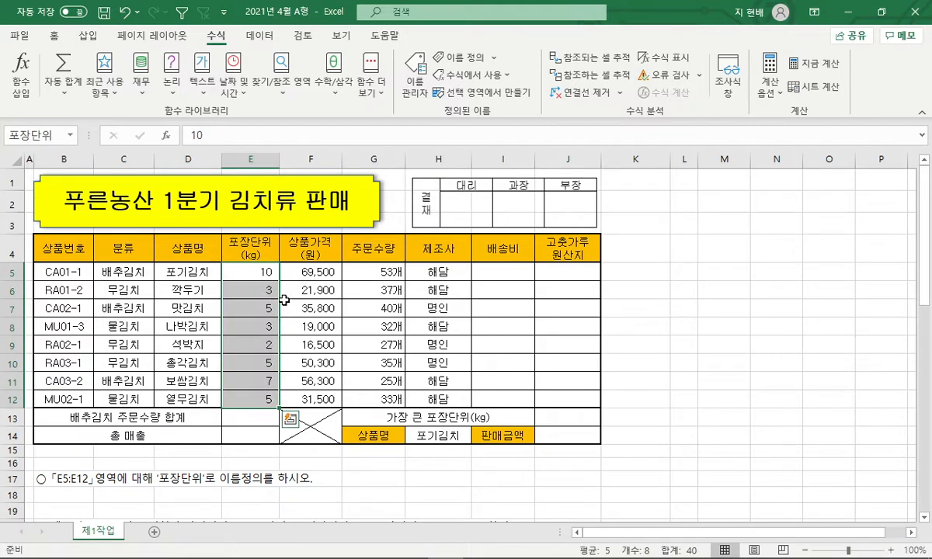
# Step: Delete the completed 포장단위 name-definition instruction row and the spare empty rows, so the 배송비 instruction starts at row 16
pyautogui.click(123, 462)
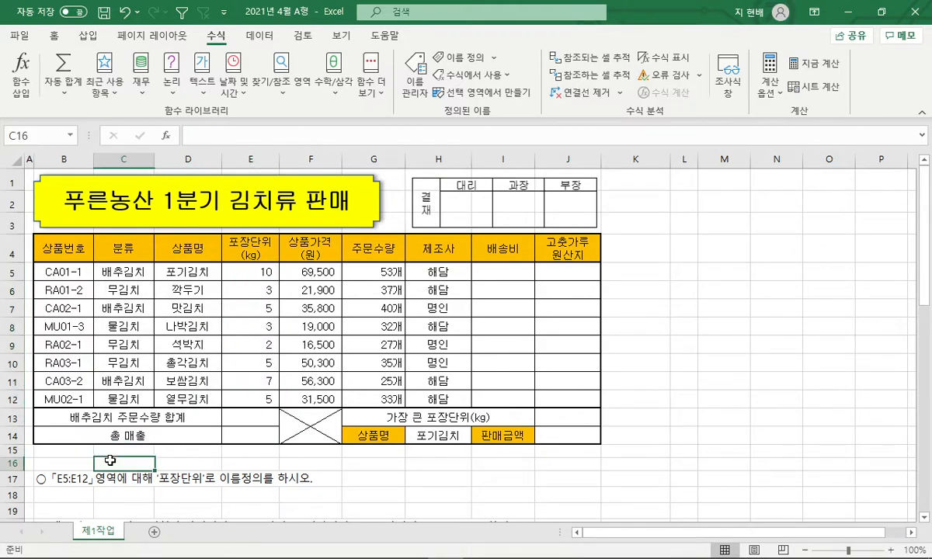
pyautogui.rightClick(19, 480)
pyautogui.click(60, 362)
pyautogui.click(80, 421)
pyautogui.moveTo(13, 464); pyautogui.dragTo(9, 491)
pyautogui.hotkey('ctrl', '-')
# Step: Restore the workbook window from full size so it sits beside the PowerPoint slide show
pyautogui.click(883, 12)
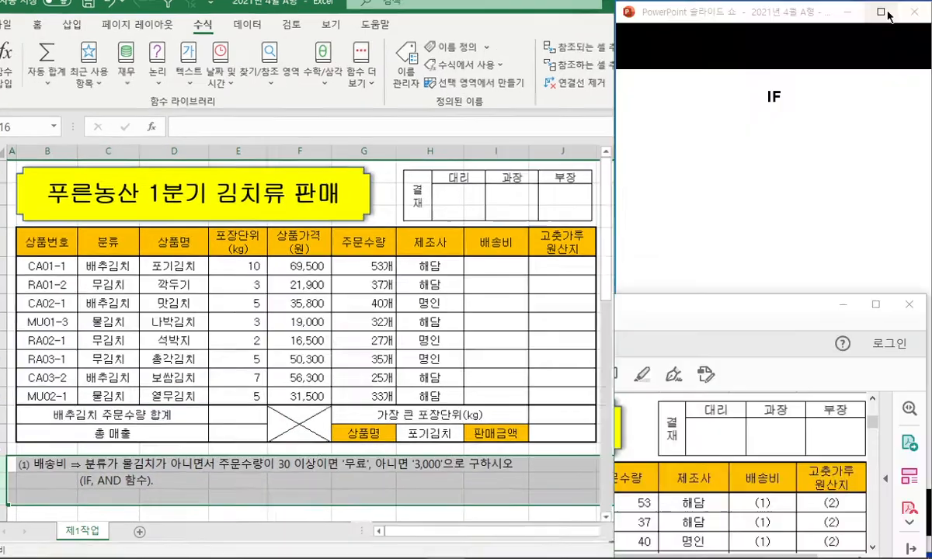
pyautogui.click(716, 271)
pyautogui.click(203, 483)
pyautogui.click(255, 483)
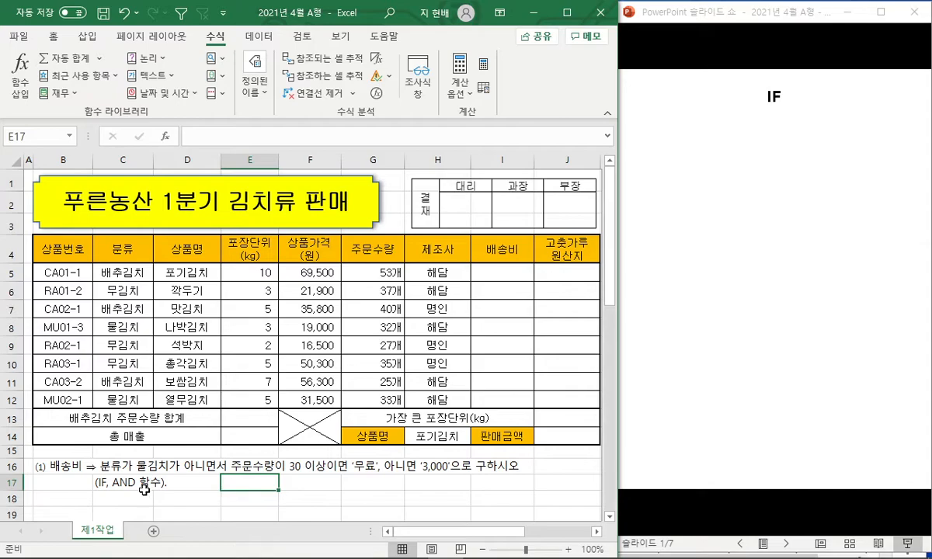
# Step: Advance the PowerPoint slide through the meaning and the syntax of the IF function
pyautogui.click(733, 14)
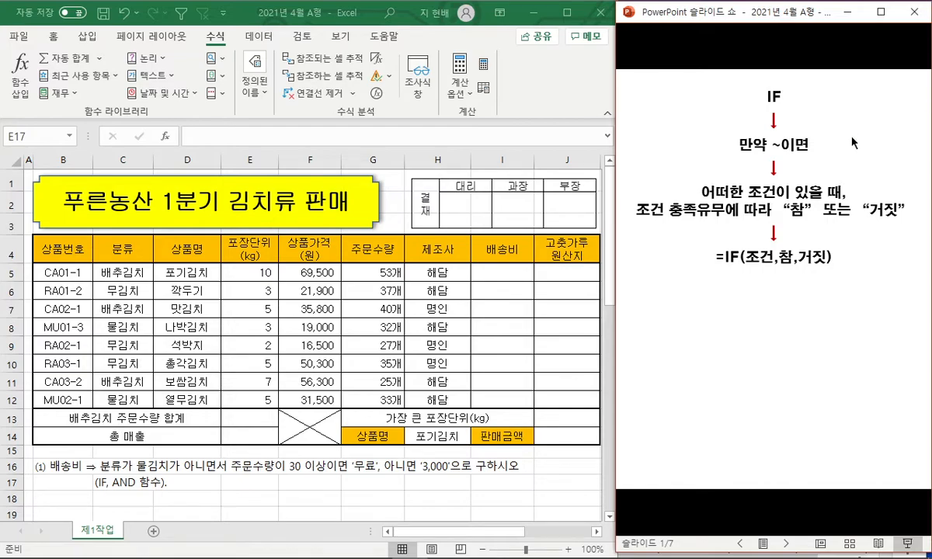
pyautogui.click(810, 266)
pyautogui.click(813, 268)
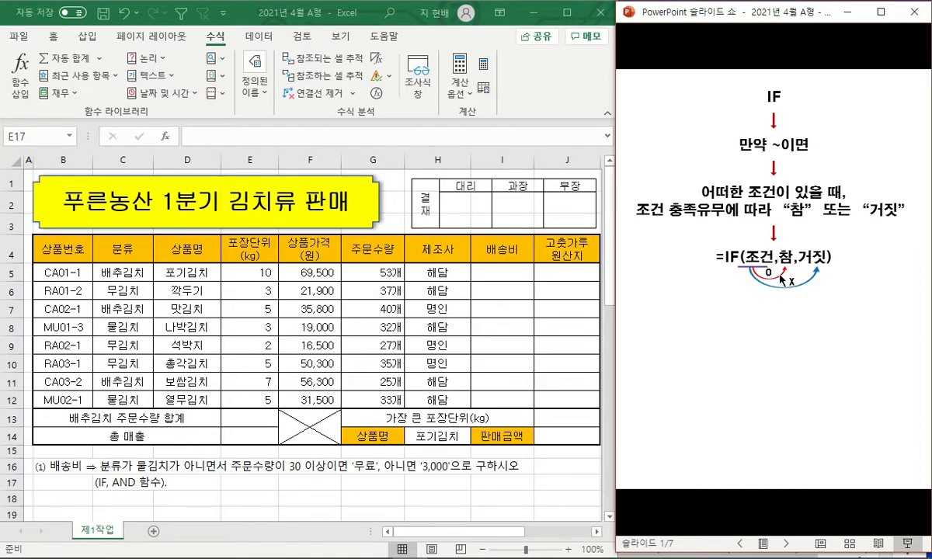
pyautogui.click(776, 255)
pyautogui.click(785, 261)
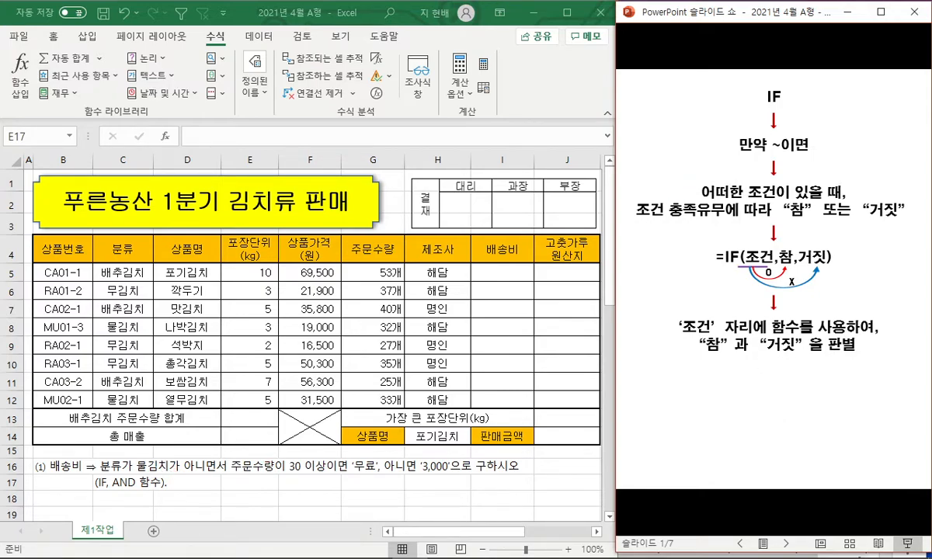
pyautogui.moveTo(771, 101)
pyautogui.mouseDown()
pyautogui.moveTo(755, 73)
pyautogui.moveTo(775, 103)
pyautogui.moveTo(759, 97)
pyautogui.moveTo(792, 92)
pyautogui.mouseUp()
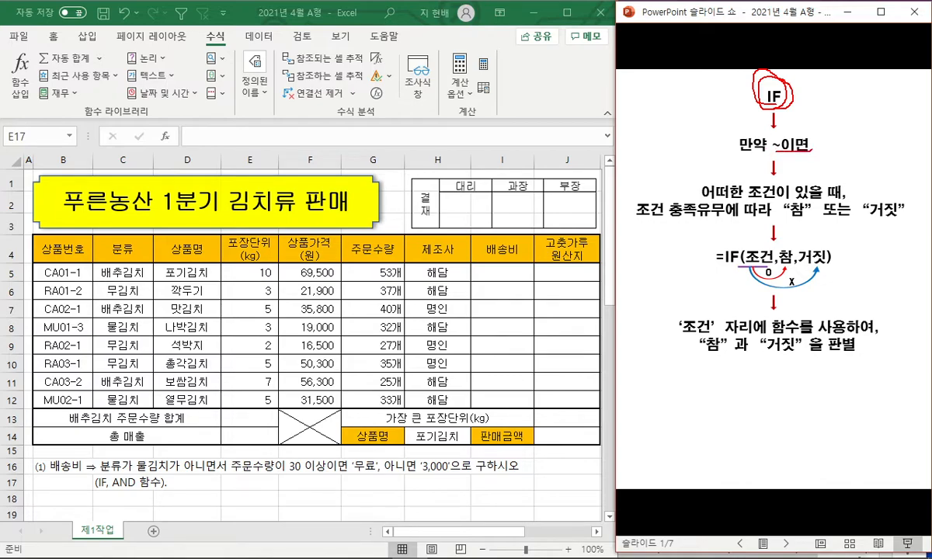
pyautogui.moveTo(810, 132); pyautogui.dragTo(771, 135)
pyautogui.moveTo(798, 221); pyautogui.dragTo(783, 188)
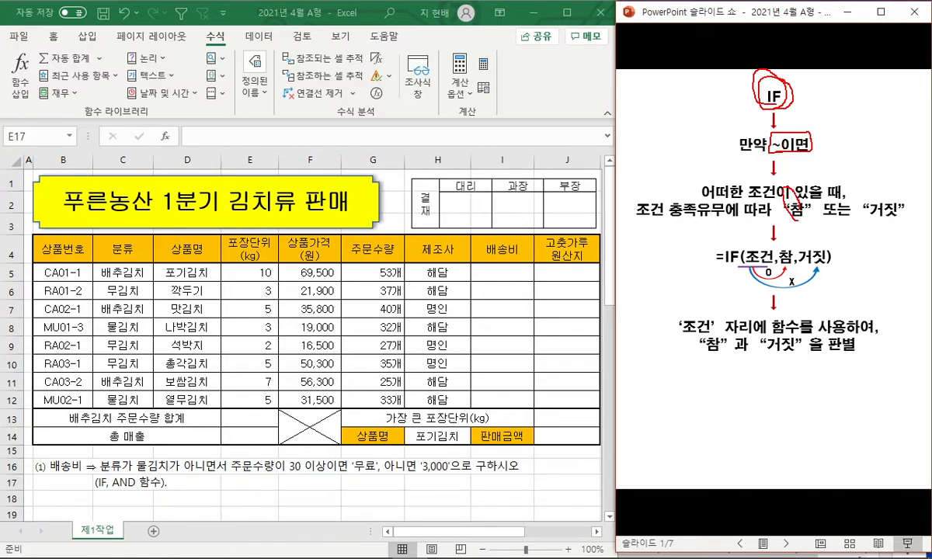
pyautogui.moveTo(891, 210); pyautogui.dragTo(892, 207)
pyautogui.moveTo(798, 191)
pyautogui.mouseDown()
pyautogui.moveTo(846, 170)
pyautogui.moveTo(886, 186)
pyautogui.mouseUp()
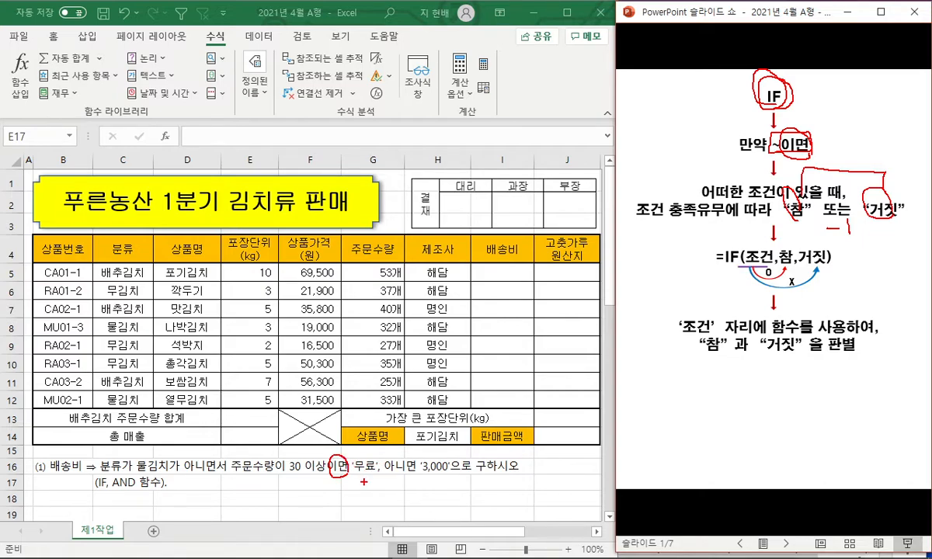
pyautogui.moveTo(355, 477)
pyautogui.mouseDown()
pyautogui.moveTo(455, 475)
pyautogui.moveTo(435, 495)
pyautogui.mouseUp()
pyautogui.moveTo(165, 474); pyautogui.dragTo(231, 475)
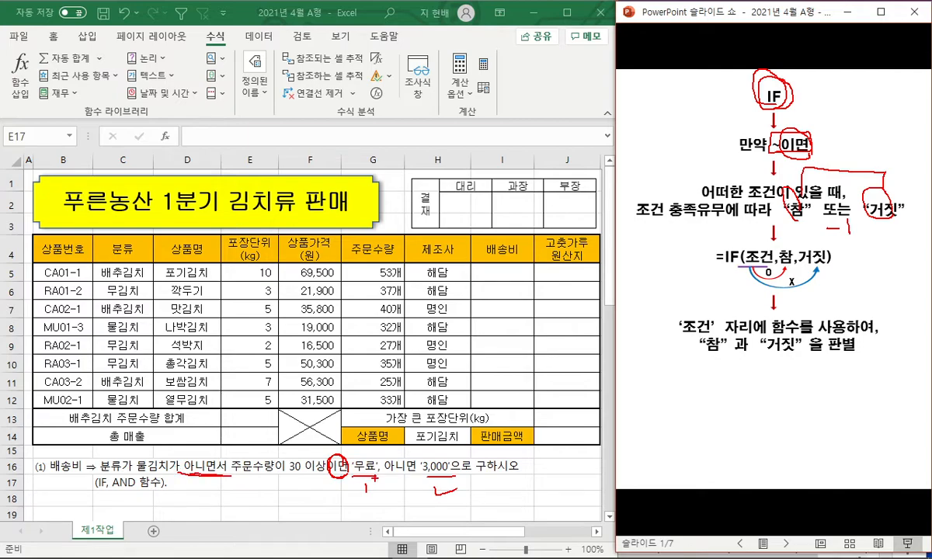
pyautogui.moveTo(374, 477)
pyautogui.mouseDown()
pyautogui.moveTo(354, 465)
pyautogui.moveTo(373, 478)
pyautogui.mouseUp()
pyautogui.moveTo(426, 459); pyautogui.dragTo(420, 463)
pyautogui.moveTo(449, 480); pyautogui.dragTo(449, 491)
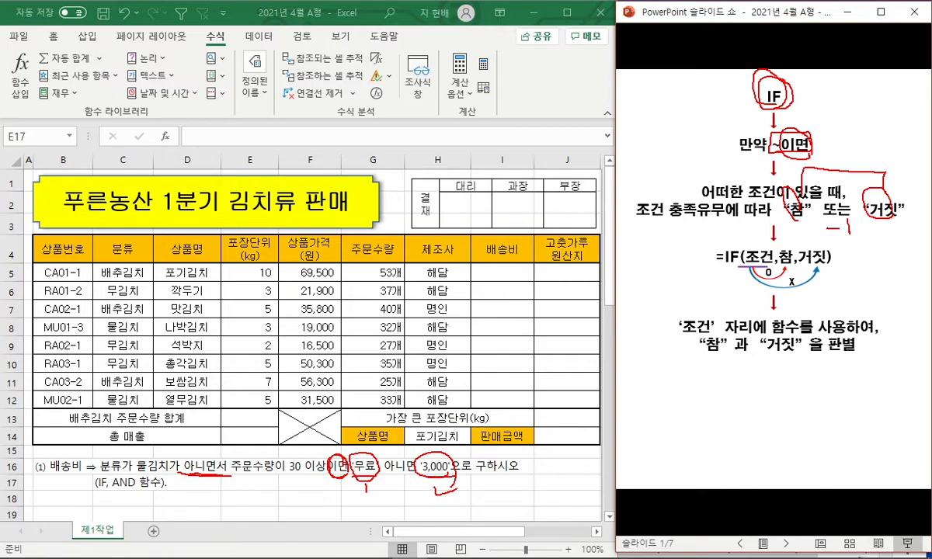
pyautogui.moveTo(203, 495)
pyautogui.mouseDown()
pyautogui.moveTo(226, 494)
pyautogui.moveTo(235, 512)
pyautogui.mouseUp()
pyautogui.moveTo(262, 477)
pyautogui.mouseDown()
pyautogui.moveTo(246, 512)
pyautogui.moveTo(259, 494)
pyautogui.moveTo(286, 519)
pyautogui.mouseUp()
pyautogui.moveTo(131, 471)
pyautogui.mouseDown()
pyautogui.moveTo(115, 483)
pyautogui.moveTo(133, 475)
pyautogui.mouseUp()
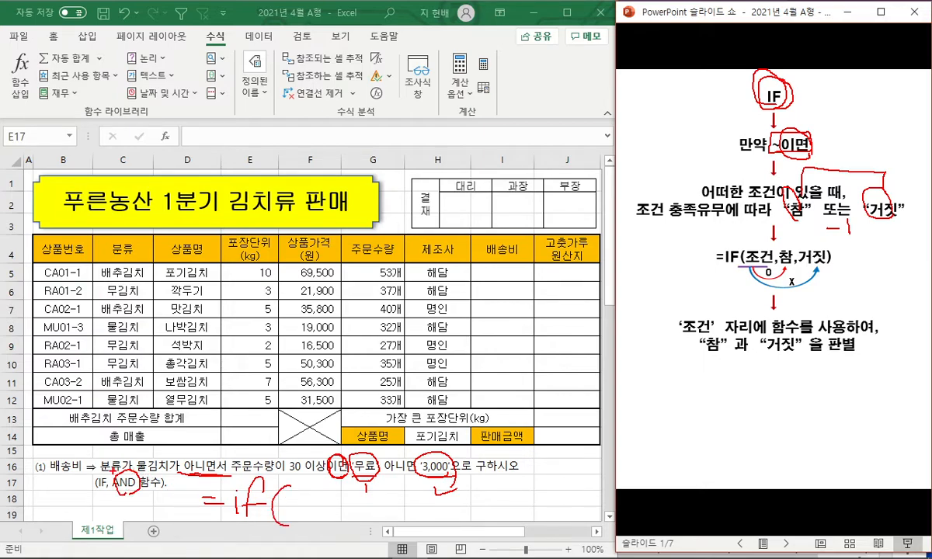
pyautogui.moveTo(168, 474); pyautogui.dragTo(196, 476)
pyautogui.moveTo(307, 463); pyautogui.dragTo(110, 451)
pyautogui.moveTo(276, 504)
pyautogui.mouseDown()
pyautogui.moveTo(289, 496)
pyautogui.moveTo(304, 513)
pyautogui.moveTo(326, 497)
pyautogui.moveTo(335, 524)
pyautogui.moveTo(392, 524)
pyautogui.mouseUp()
pyautogui.moveTo(331, 475); pyautogui.dragTo(355, 506)
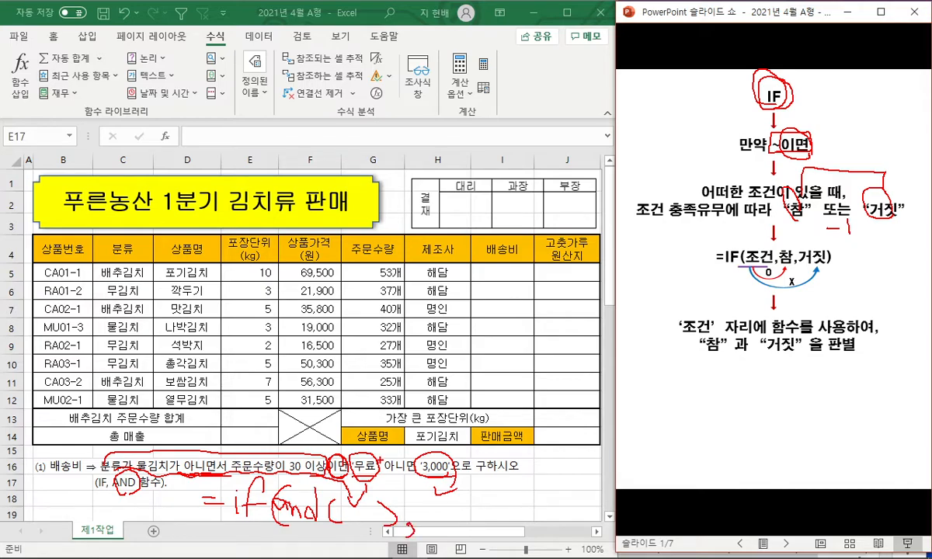
pyautogui.moveTo(415, 506)
pyautogui.mouseDown()
pyautogui.moveTo(414, 515)
pyautogui.moveTo(446, 511)
pyautogui.mouseUp()
pyautogui.moveTo(428, 514); pyautogui.dragTo(450, 513)
pyautogui.moveTo(439, 514); pyautogui.dragTo(440, 521)
pyautogui.moveTo(470, 490)
pyautogui.mouseDown()
pyautogui.moveTo(471, 507)
pyautogui.moveTo(491, 502)
pyautogui.moveTo(514, 520)
pyautogui.moveTo(551, 503)
pyautogui.mouseUp()
pyautogui.moveTo(565, 489); pyautogui.dragTo(565, 537)
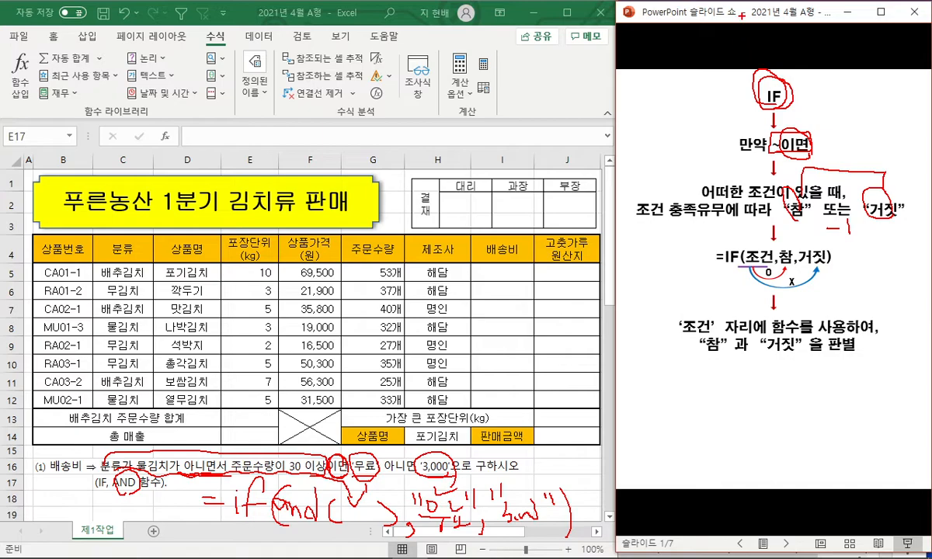
pyautogui.press('Escape')
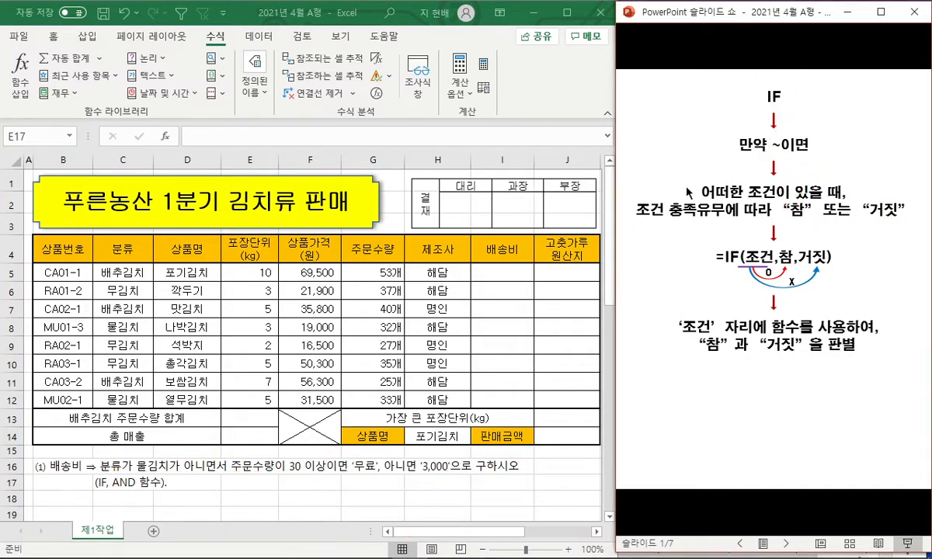
# Step: Advance the slide through the worked IF example that labels a 기준치 of 50 or more "적정" and the rest "미달"
pyautogui.click(763, 67)
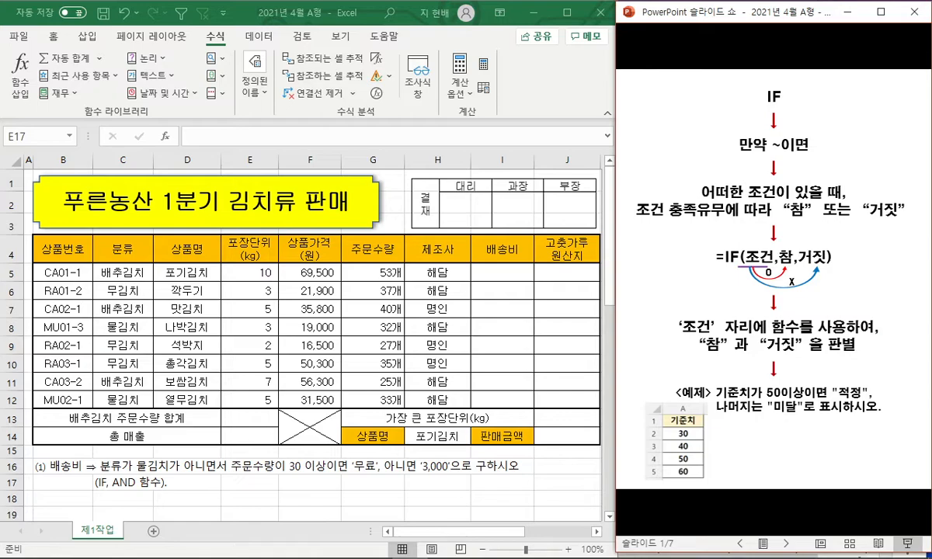
pyautogui.press('Right')
pyautogui.press('Right')
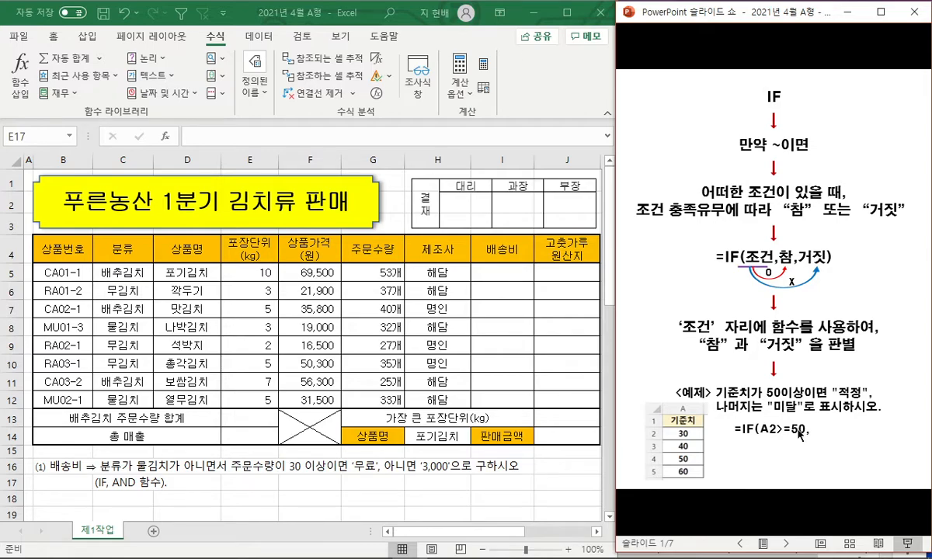
pyautogui.press('Right')
pyautogui.press('Right')
pyautogui.click(866, 440)
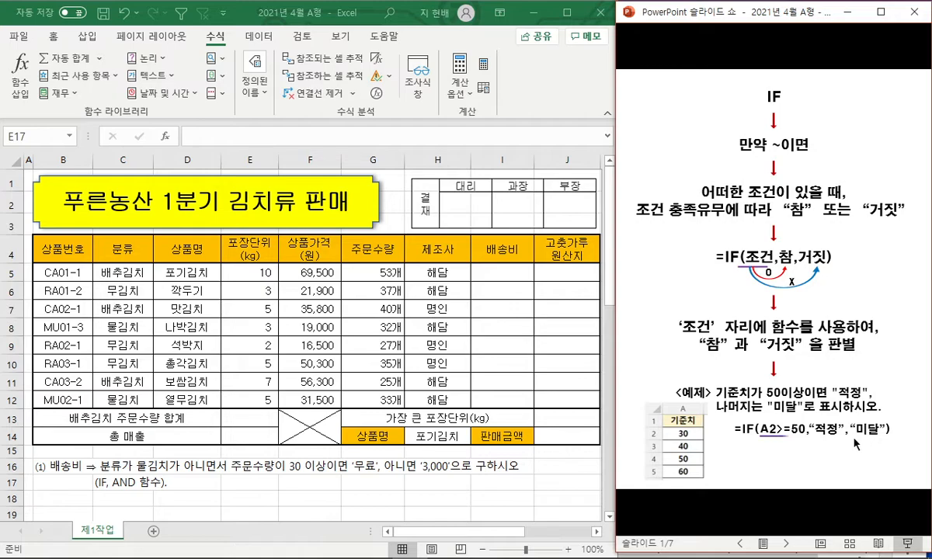
# Step: Advance the slide through the list of comparison operators used in IF conditions
pyautogui.click(844, 463)
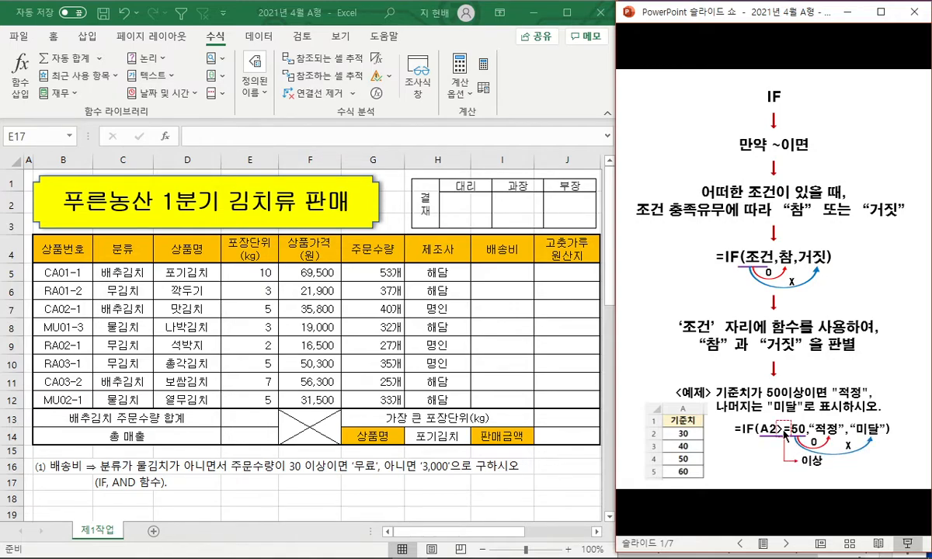
pyautogui.click(816, 441)
pyautogui.click(855, 472)
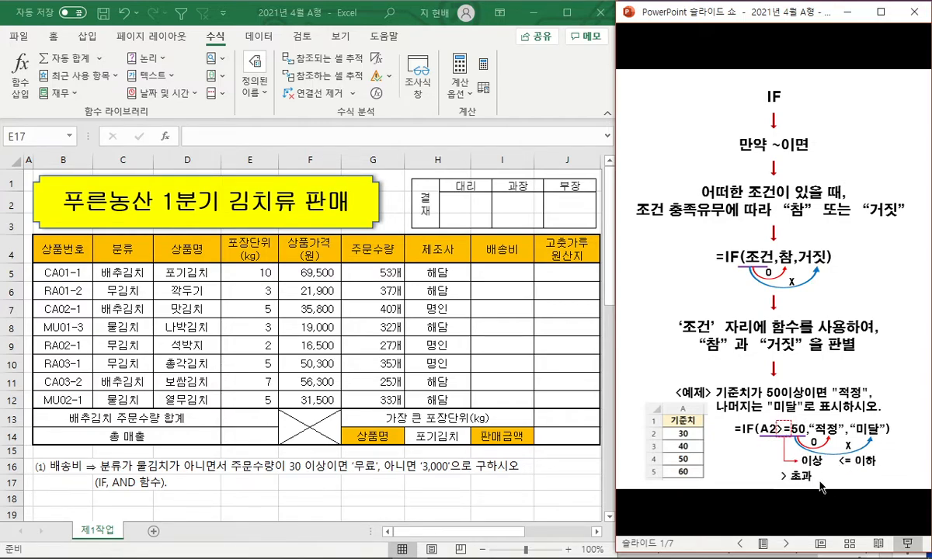
pyautogui.click(845, 481)
pyautogui.click(893, 464)
pyautogui.click(899, 482)
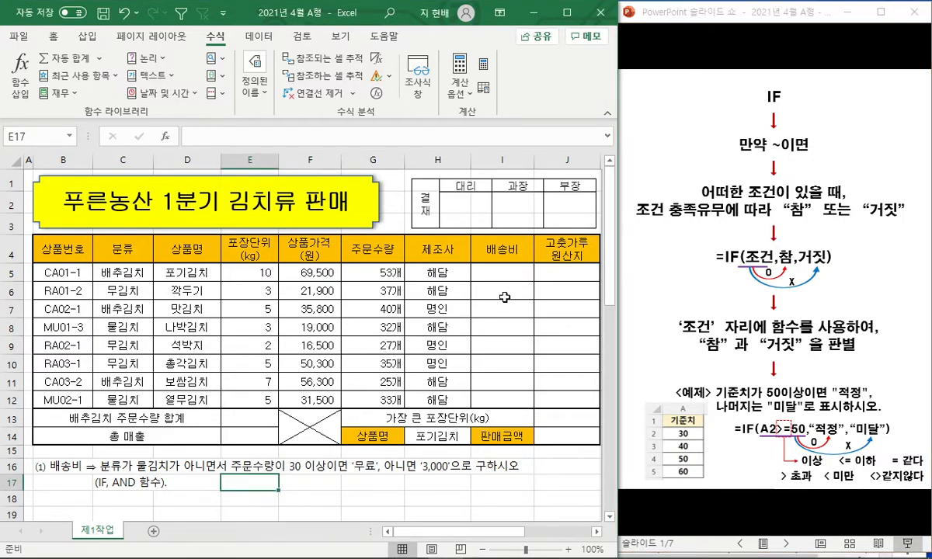
# Step: Start an IF formula with a nested AND in the 배송비 cell I5, with C5<>"물김치" as the first condition
pyautogui.click(507, 273)
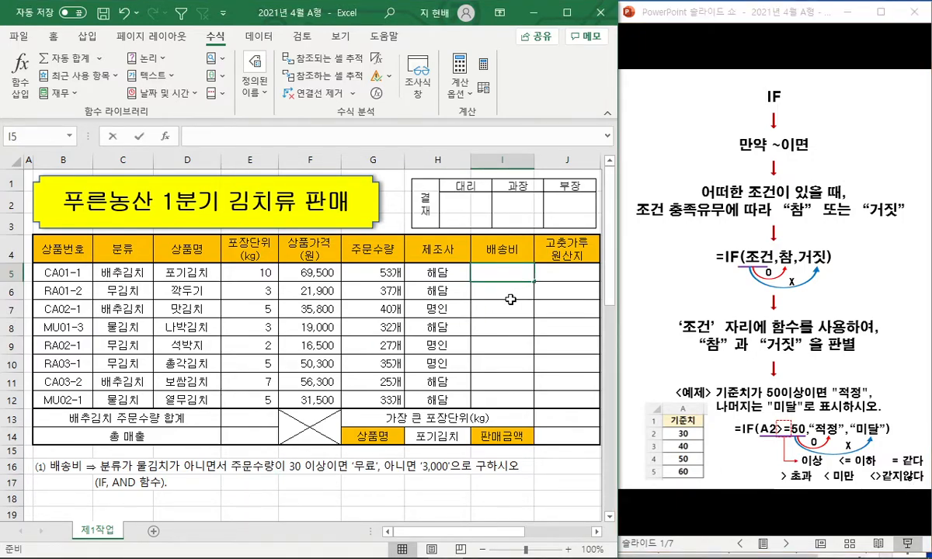
pyautogui.write('=ㅇ')
pyautogui.press('BackSpace')
pyautogui.write('IF(')
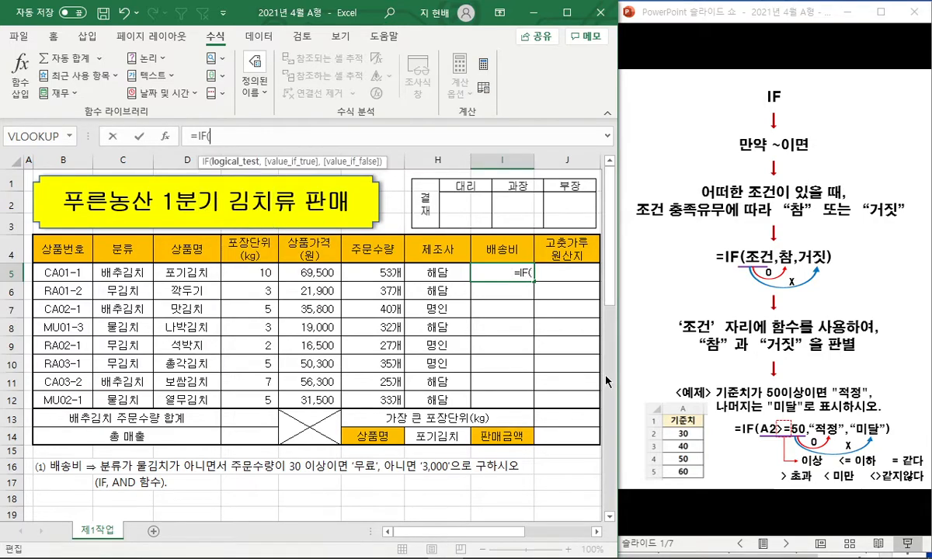
pyautogui.write('AND(')
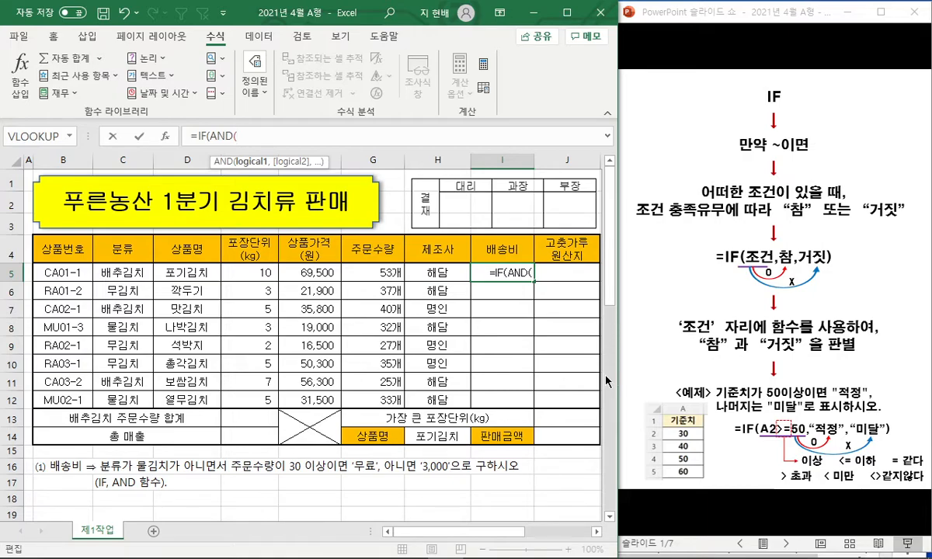
pyautogui.click(130, 272)
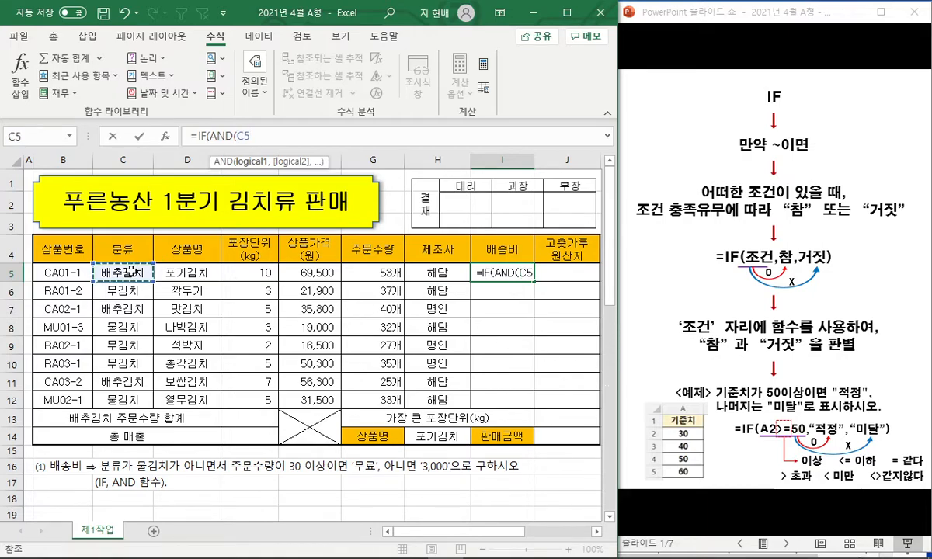
pyautogui.write('<>')
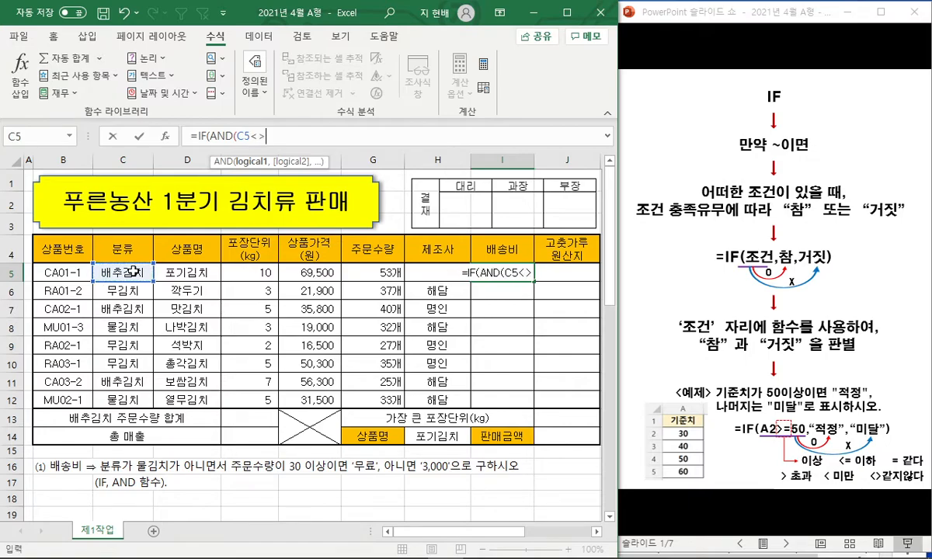
pyautogui.write('"물김')
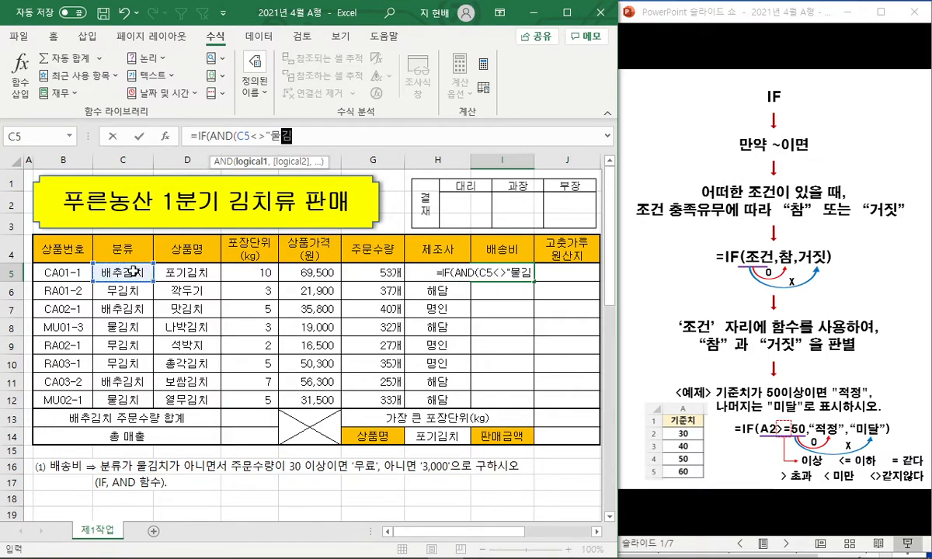
pyautogui.write('치"')
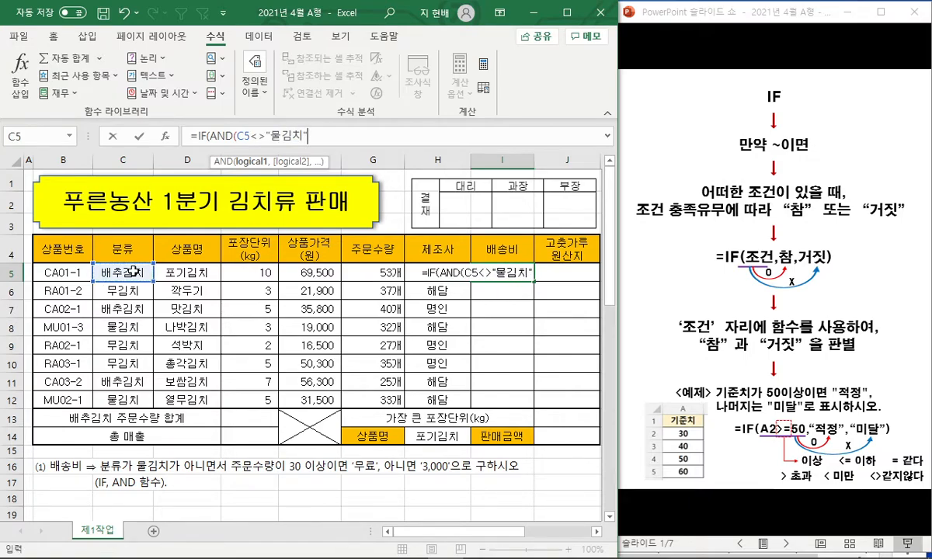
# Step: Add G5>=30 as the second AND condition in the I5 formula and close the AND function
pyautogui.write(',')
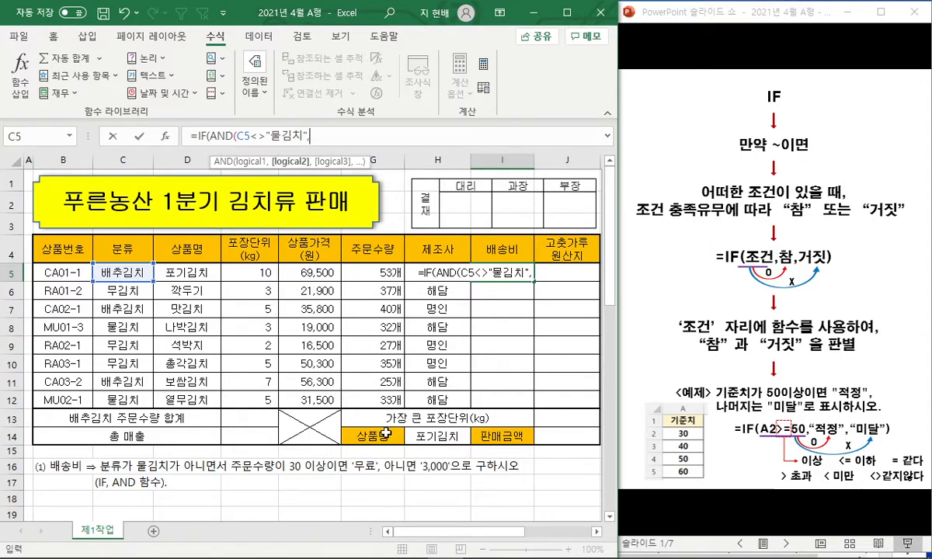
pyautogui.click(356, 273)
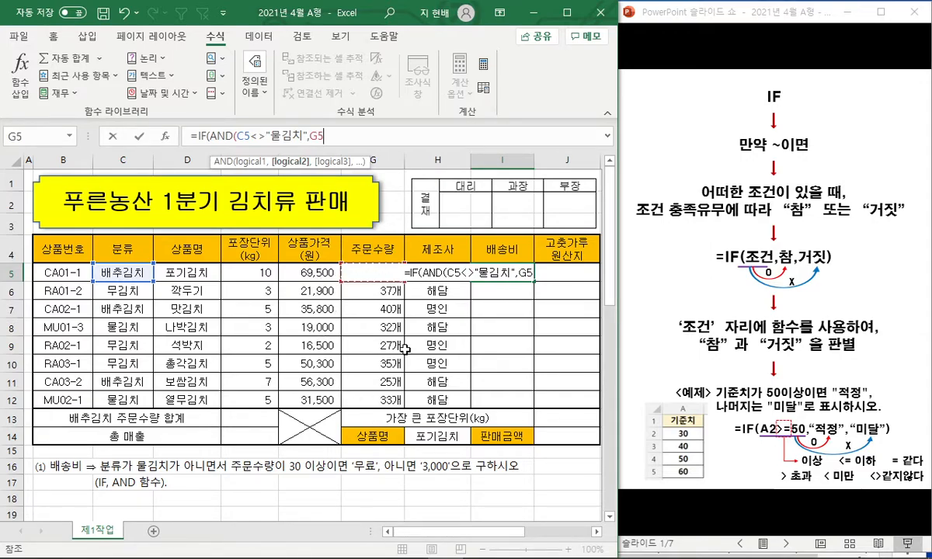
pyautogui.write('>=30')
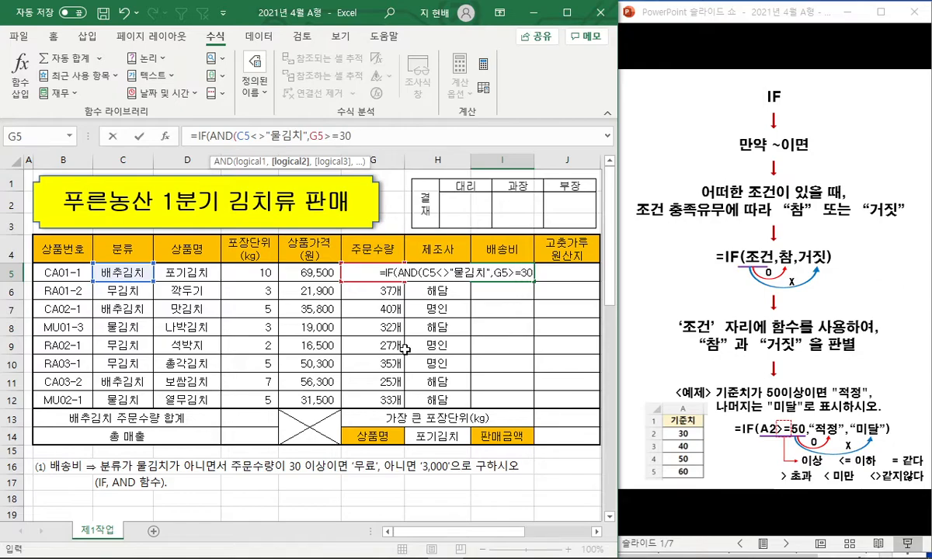
pyautogui.write(')')
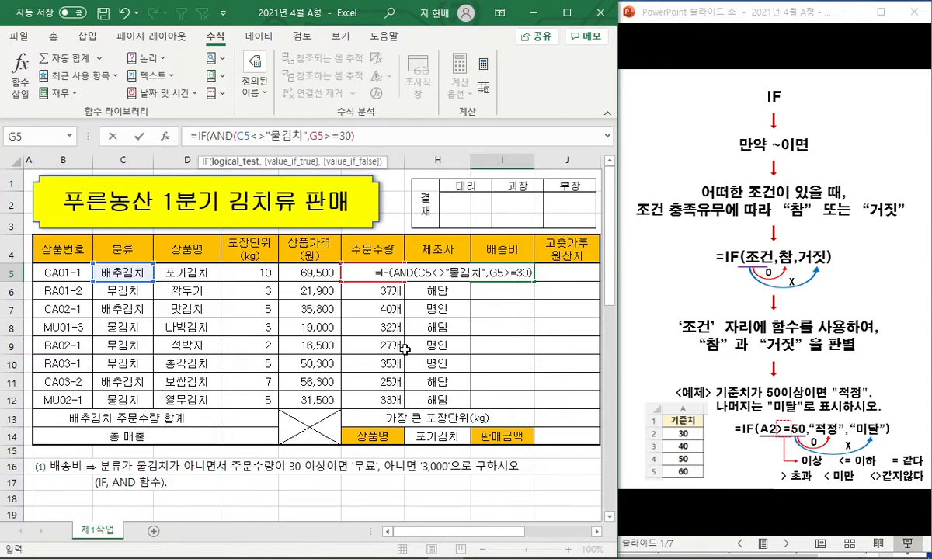
# Step: Add "무료" as the true result and "3000" as the false result, and close the IF formula in I5
pyautogui.write(',')
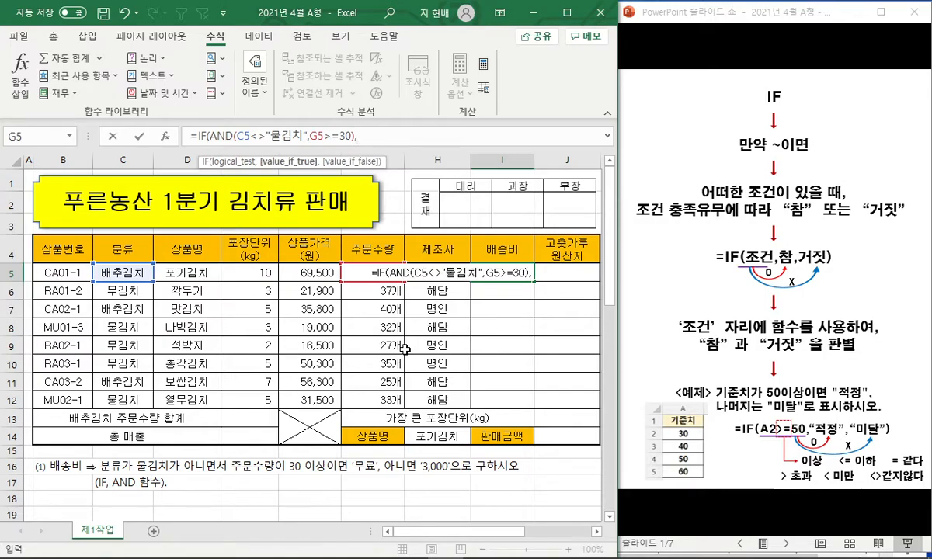
pyautogui.write('"무료')
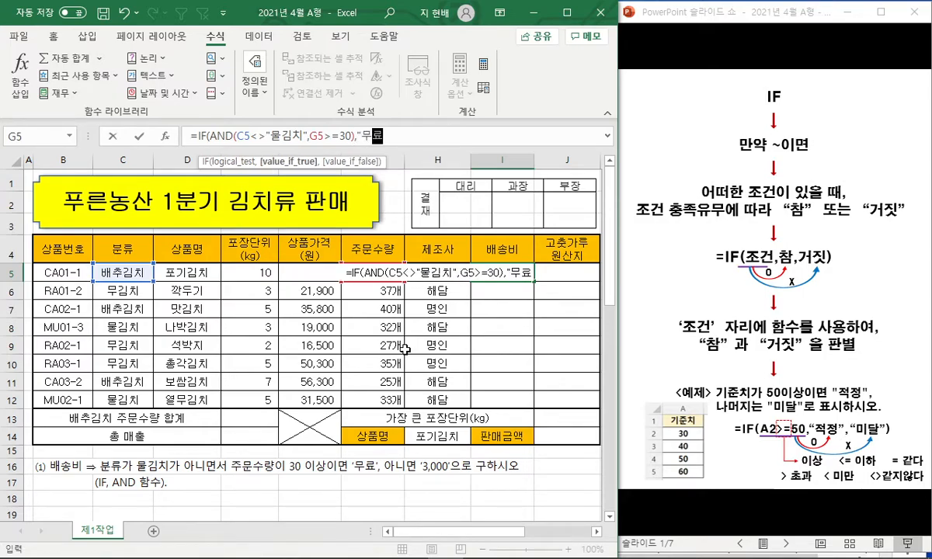
pyautogui.write('","3000"')
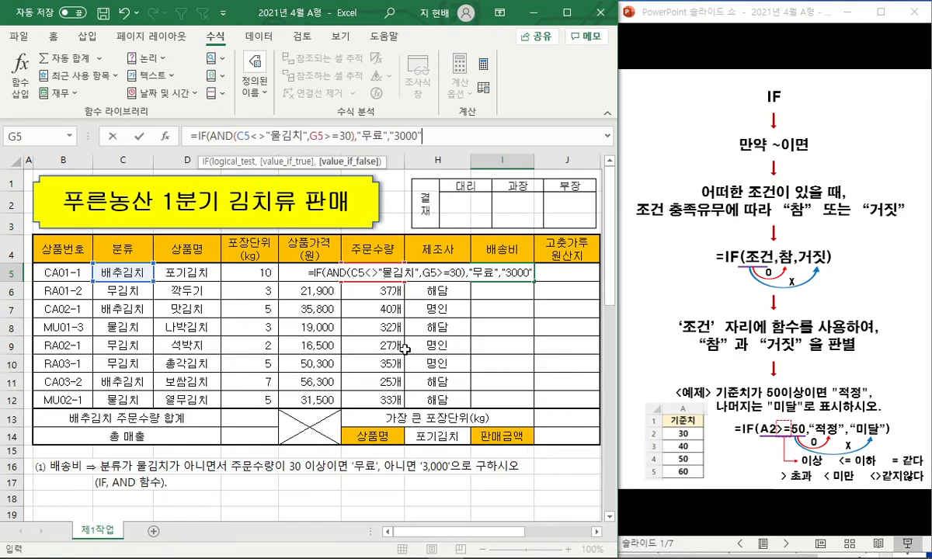
pyautogui.write(')')
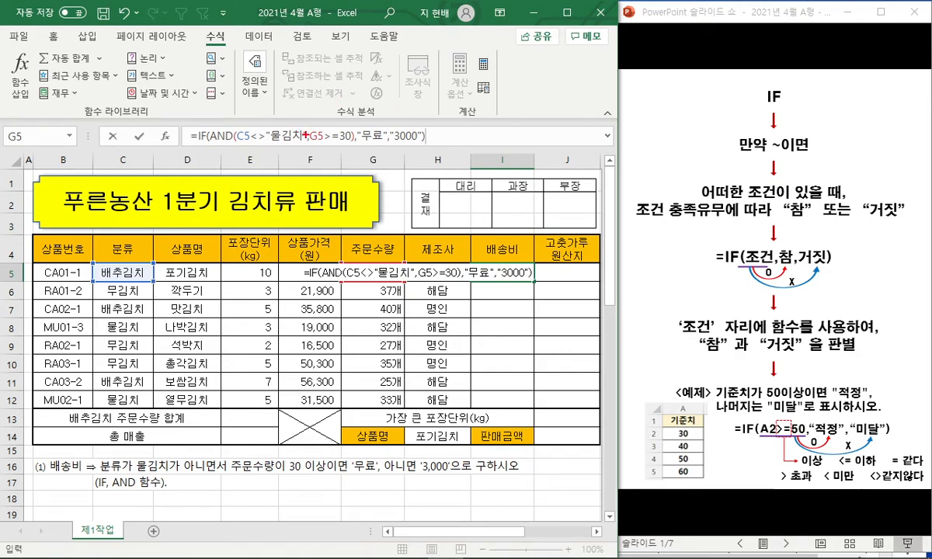
pyautogui.moveTo(233, 134)
pyautogui.mouseDown()
pyautogui.moveTo(329, 134)
pyautogui.moveTo(367, 162)
pyautogui.moveTo(424, 160)
pyautogui.mouseUp()
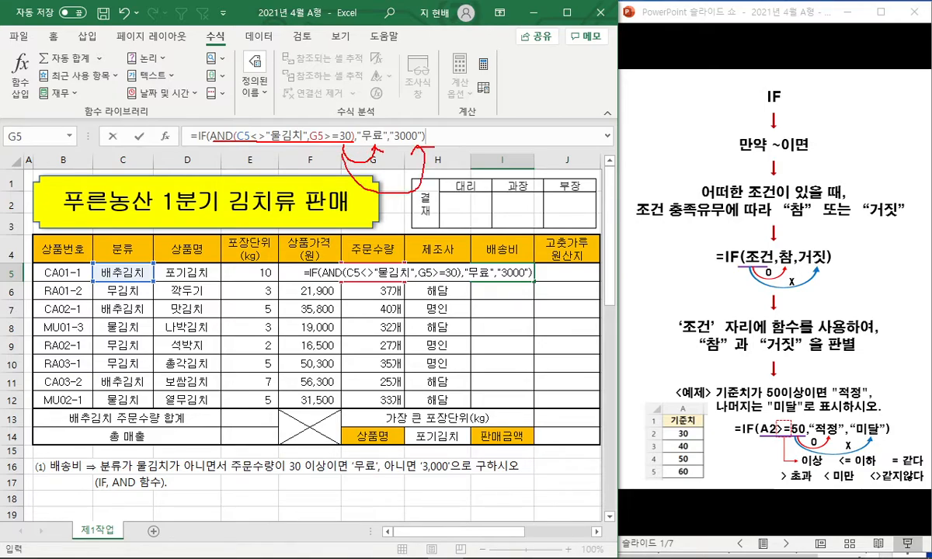
pyautogui.moveTo(231, 143)
pyautogui.mouseDown()
pyautogui.moveTo(209, 126)
pyautogui.moveTo(233, 133)
pyautogui.mouseUp()
pyautogui.moveTo(129, 479); pyautogui.dragTo(137, 498)
pyautogui.moveTo(220, 460)
pyautogui.mouseDown()
pyautogui.moveTo(196, 474)
pyautogui.moveTo(214, 455)
pyautogui.mouseUp()
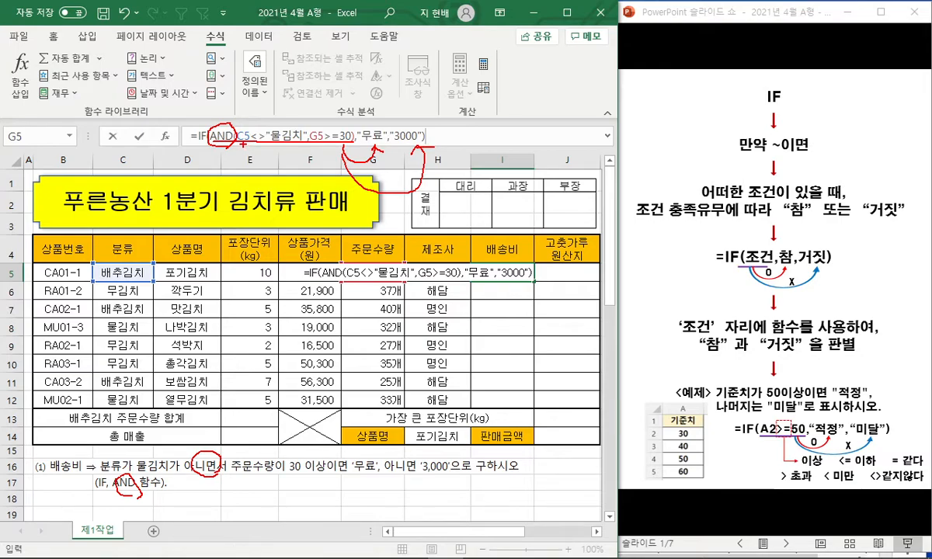
pyautogui.moveTo(316, 121); pyautogui.dragTo(299, 161)
pyautogui.press('Escape')
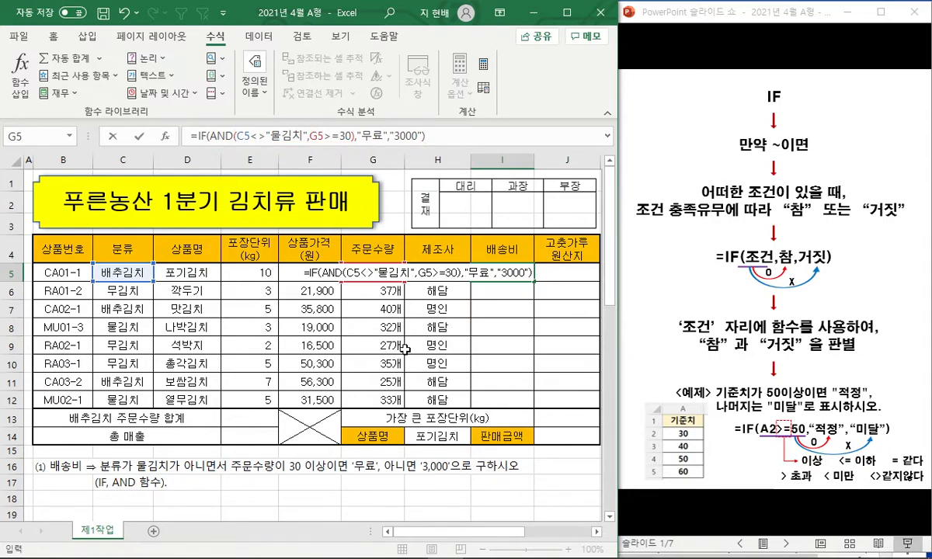
# Step: Enter the I5 formula and copy it down the 배송비 column to I12 using Paste Special
pyautogui.press('Return')
pyautogui.press('Up')
pyautogui.hotkey('ctrl', 'c')
pyautogui.hotkey('shift', 'Down')
pyautogui.hotkey('shift', 'Down')
pyautogui.hotkey('shift', 'Down')
pyautogui.hotkey('shift', 'Down')
pyautogui.hotkey('shift', 'Down')
pyautogui.hotkey('shift', 'Down')
pyautogui.hotkey('shift', 'Down')
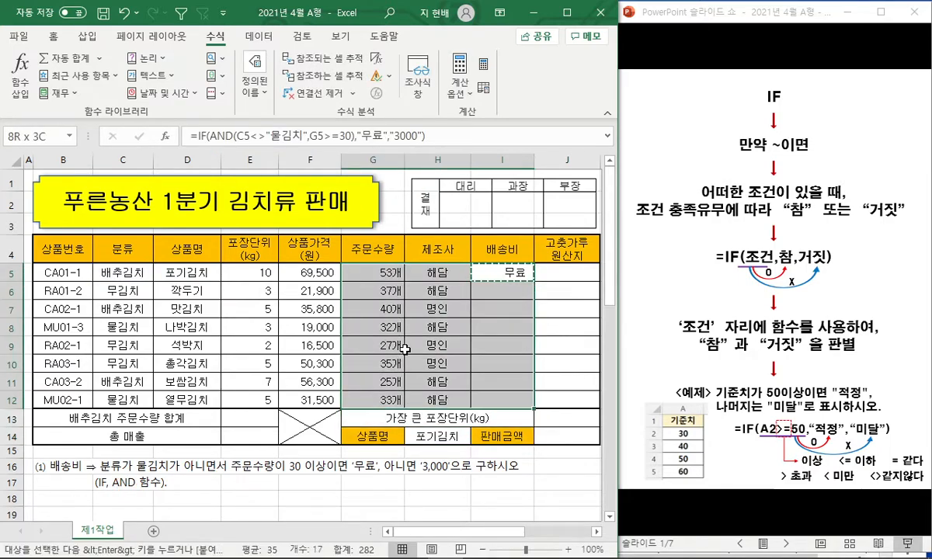
pyautogui.hotkey('ctrl', 'alt', 'v')
pyautogui.press('Return')
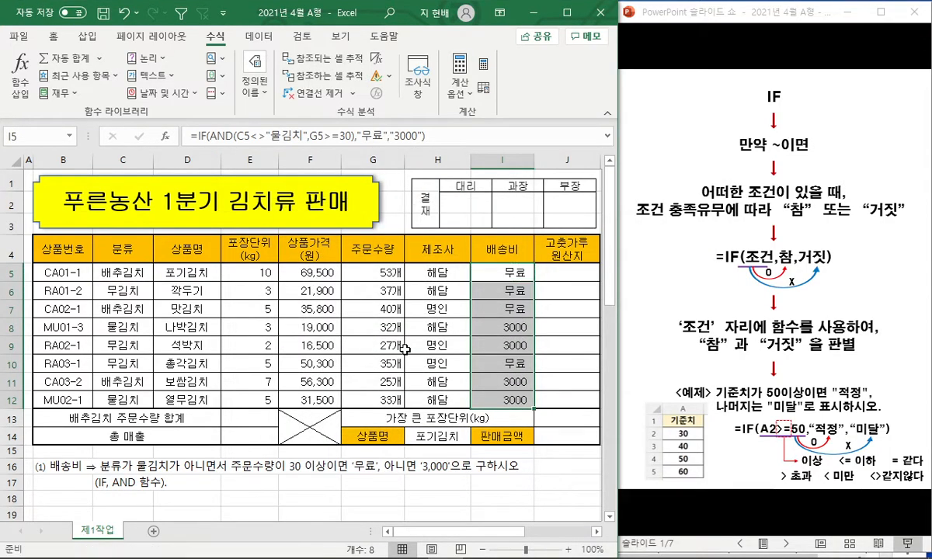
# Step: Delete the rows of the finished 배송비 instruction (1) starting at row 16, and select the first 고춧가루 원산지 cell, J5
pyautogui.press('Escape')
pyautogui.press('Right')
pyautogui.click(11, 466)
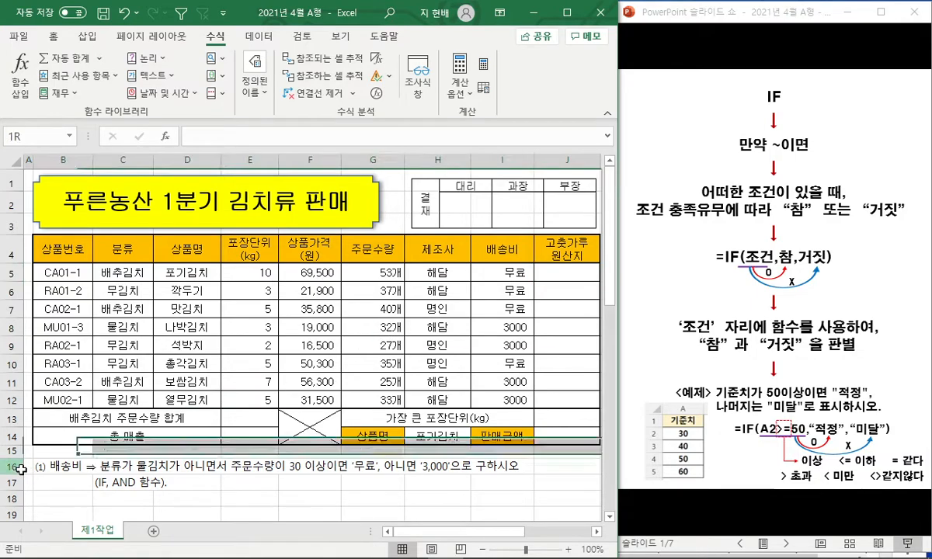
pyautogui.scroll(-2, 11, 435)
pyautogui.keyDown('shift'); pyautogui.click(4, 401); pyautogui.keyUp('shift')
pyautogui.hotkey('ctrl', '-')
pyautogui.scroll(2, 227, 388)
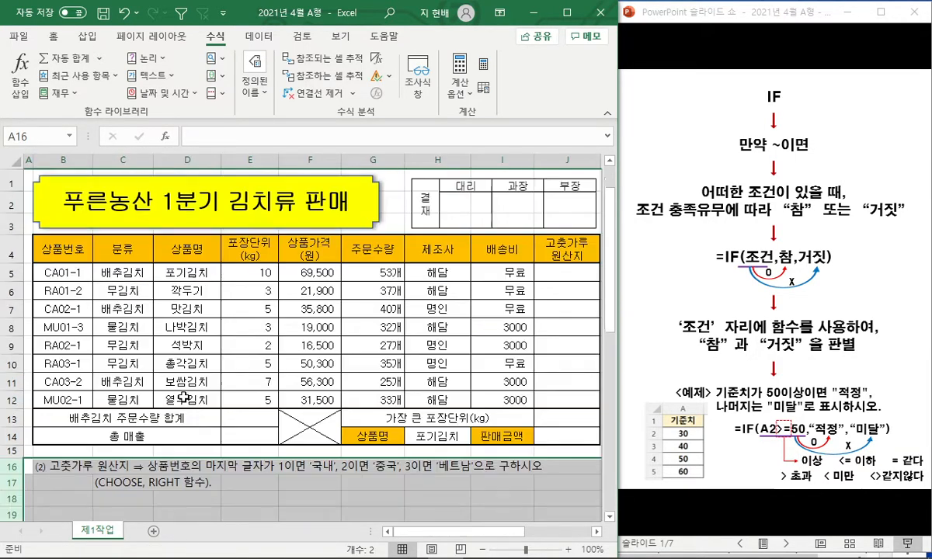
pyautogui.click(228, 482)
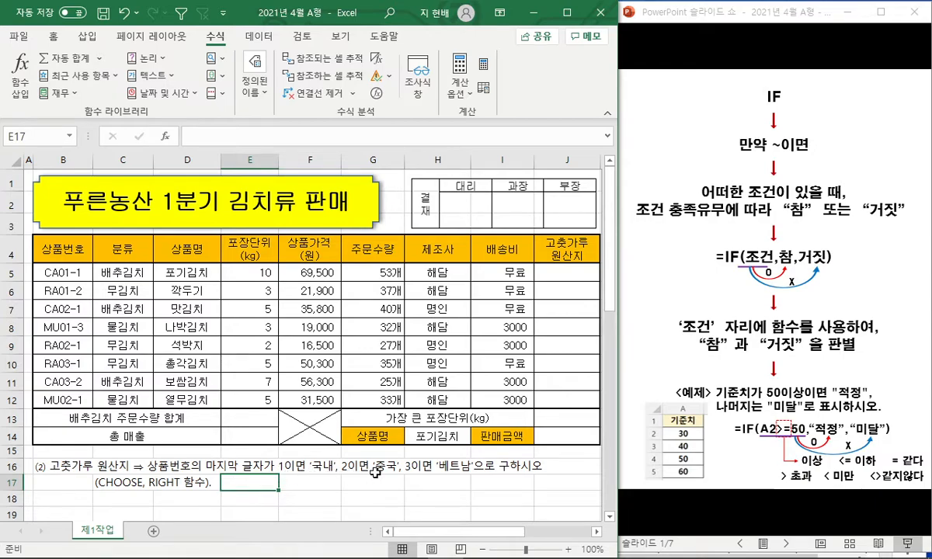
pyautogui.click(544, 272)
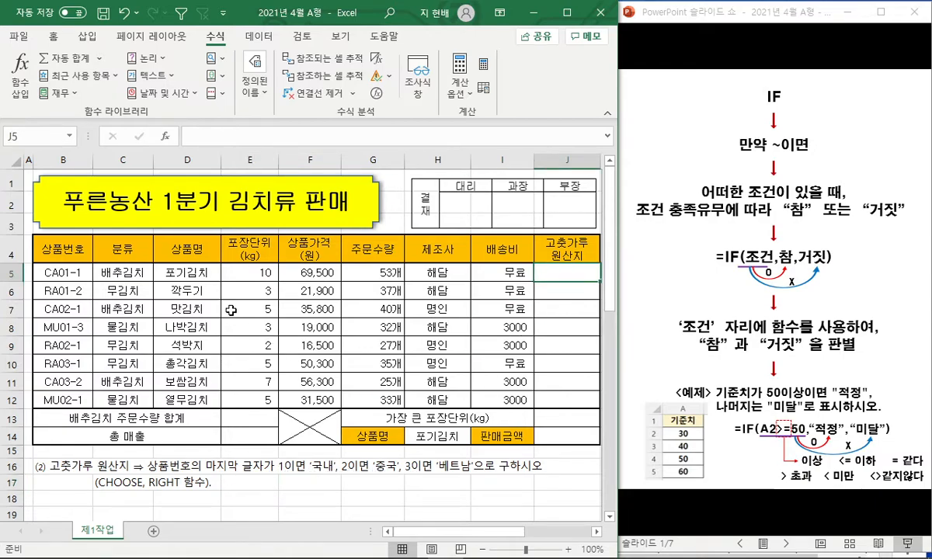
pyautogui.moveTo(78, 272)
pyautogui.mouseDown()
pyautogui.moveTo(80, 370)
pyautogui.moveTo(78, 243)
pyautogui.mouseUp()
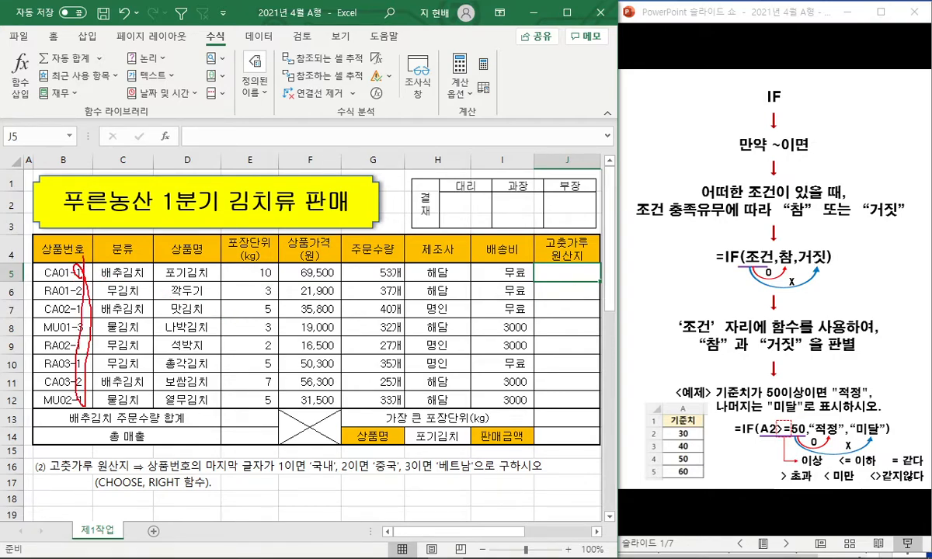
pyautogui.moveTo(332, 471); pyautogui.dragTo(301, 445)
pyautogui.moveTo(380, 459)
pyautogui.mouseDown()
pyautogui.moveTo(386, 475)
pyautogui.moveTo(392, 458)
pyautogui.moveTo(456, 479)
pyautogui.mouseUp()
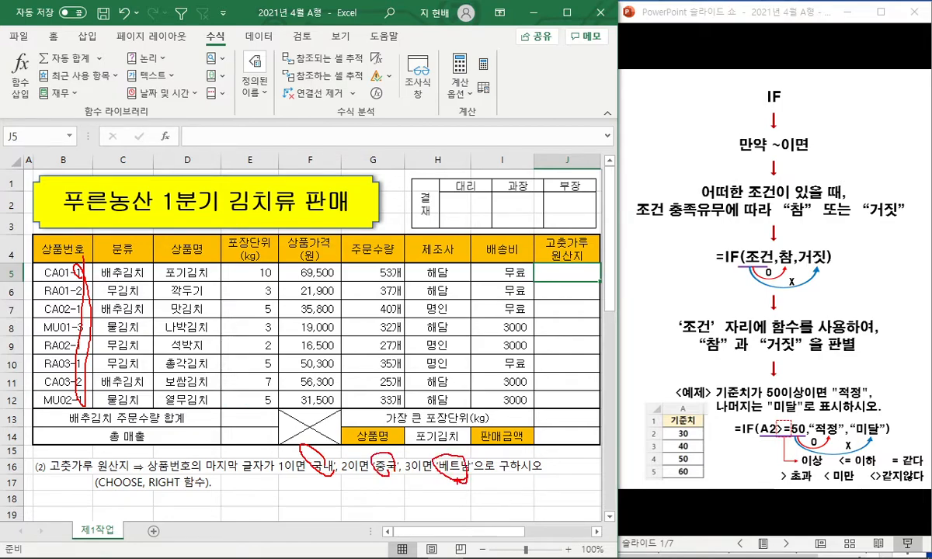
pyautogui.press('Escape')
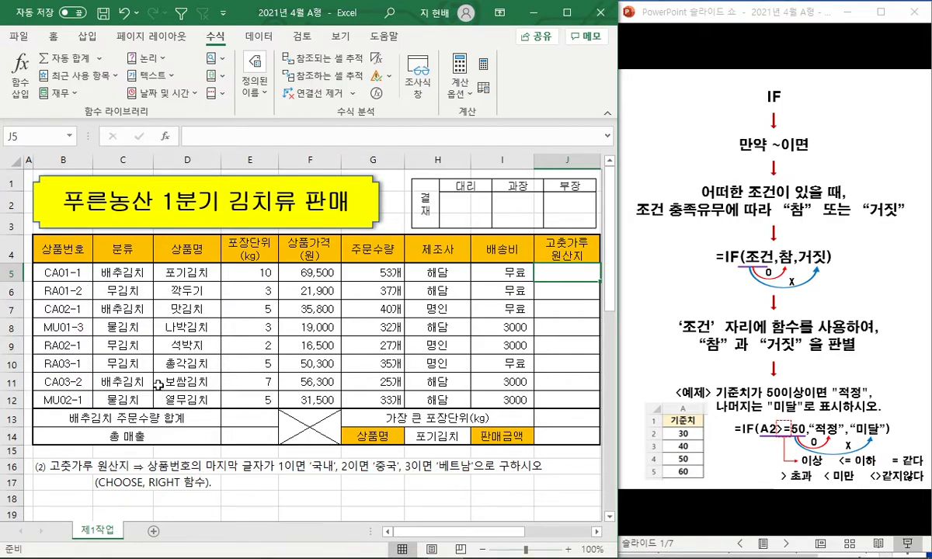
# Step: Switch to the PowerPoint slide show and study the CHOOSE slide's argument structure and its example converting codes 1 to 4 into grades
pyautogui.click(803, 19)
pyautogui.press('Right')
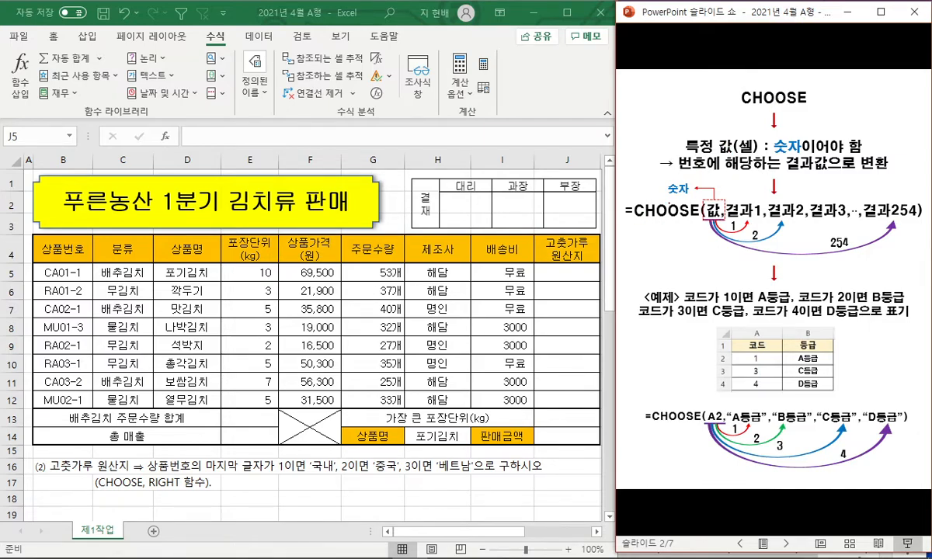
pyautogui.moveTo(635, 221); pyautogui.dragTo(687, 222)
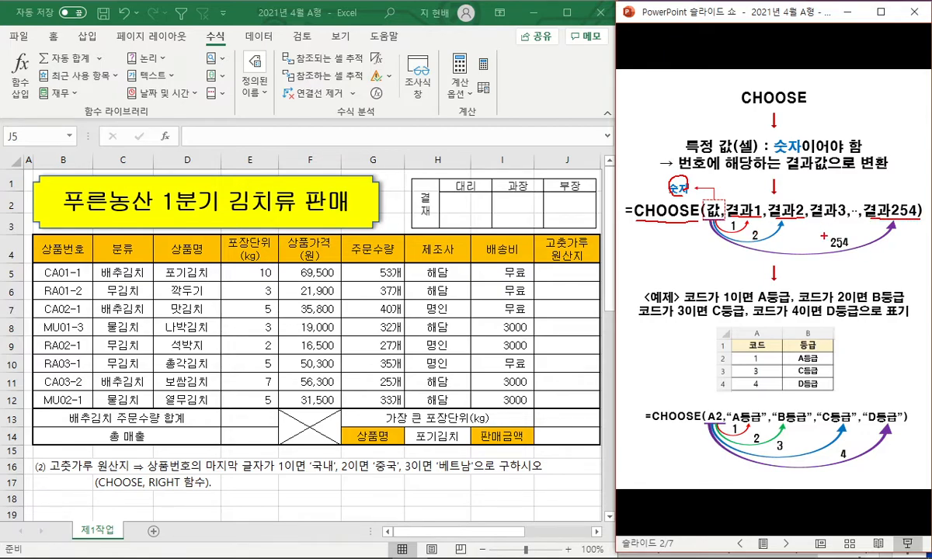
pyautogui.moveTo(843, 251); pyautogui.dragTo(832, 228)
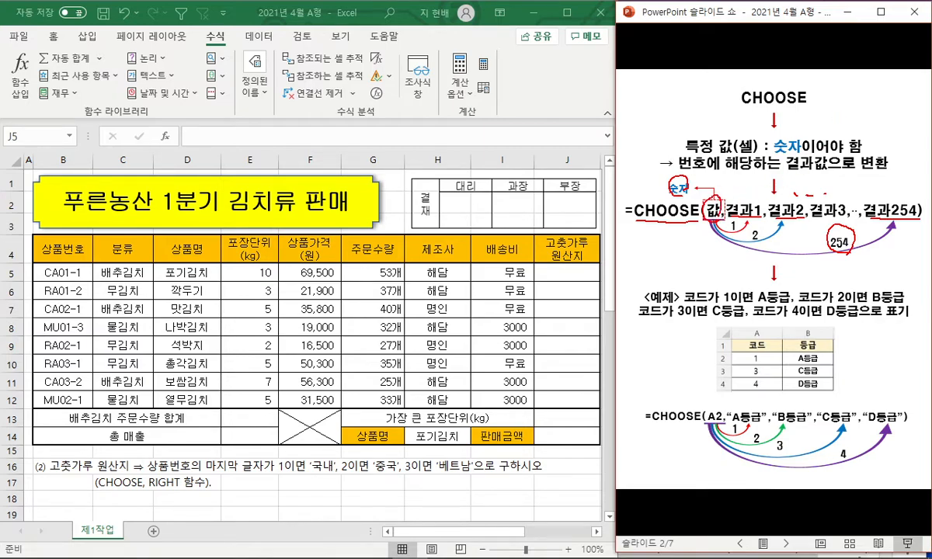
pyautogui.moveTo(140, 491)
pyautogui.mouseDown()
pyautogui.moveTo(176, 475)
pyautogui.moveTo(152, 487)
pyautogui.moveTo(338, 491)
pyautogui.moveTo(704, 225)
pyautogui.mouseUp()
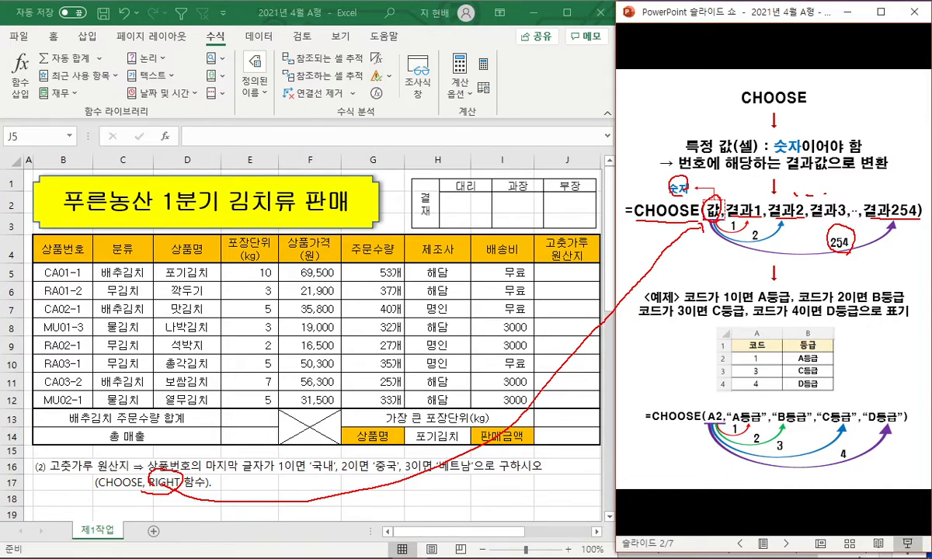
pyautogui.moveTo(79, 270); pyautogui.dragTo(83, 275)
pyautogui.moveTo(745, 181)
pyautogui.mouseDown()
pyautogui.moveTo(736, 194)
pyautogui.moveTo(752, 196)
pyautogui.moveTo(748, 216)
pyautogui.mouseUp()
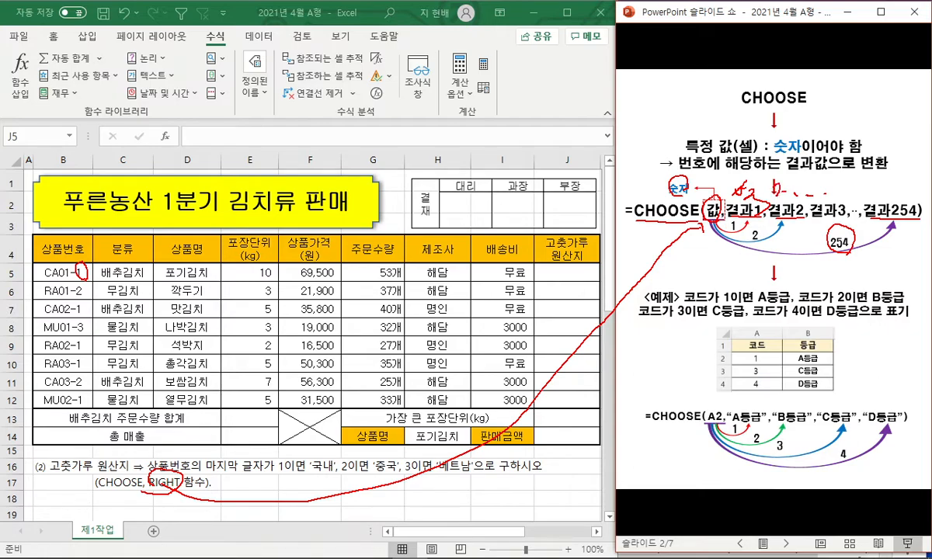
pyautogui.moveTo(808, 183)
pyautogui.mouseDown()
pyautogui.moveTo(817, 192)
pyautogui.moveTo(835, 188)
pyautogui.moveTo(838, 203)
pyautogui.mouseUp()
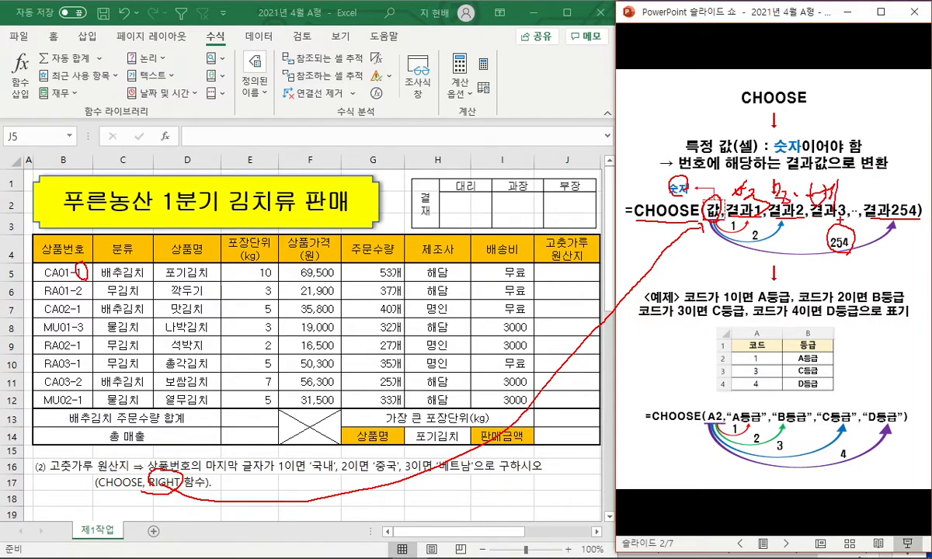
pyautogui.moveTo(880, 179)
pyautogui.mouseDown()
pyautogui.moveTo(913, 163)
pyautogui.moveTo(916, 233)
pyautogui.mouseUp()
pyautogui.moveTo(885, 241); pyautogui.dragTo(893, 241)
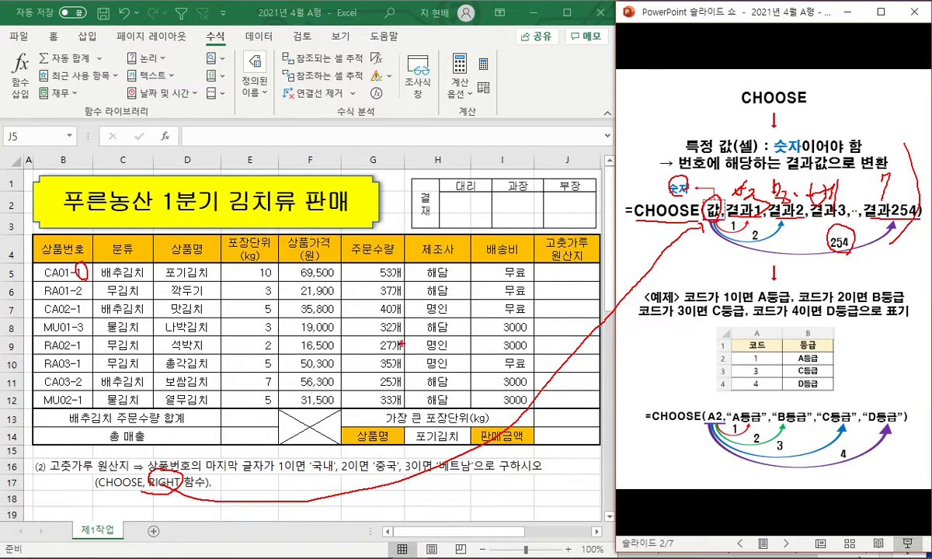
pyautogui.moveTo(719, 199); pyautogui.dragTo(725, 215)
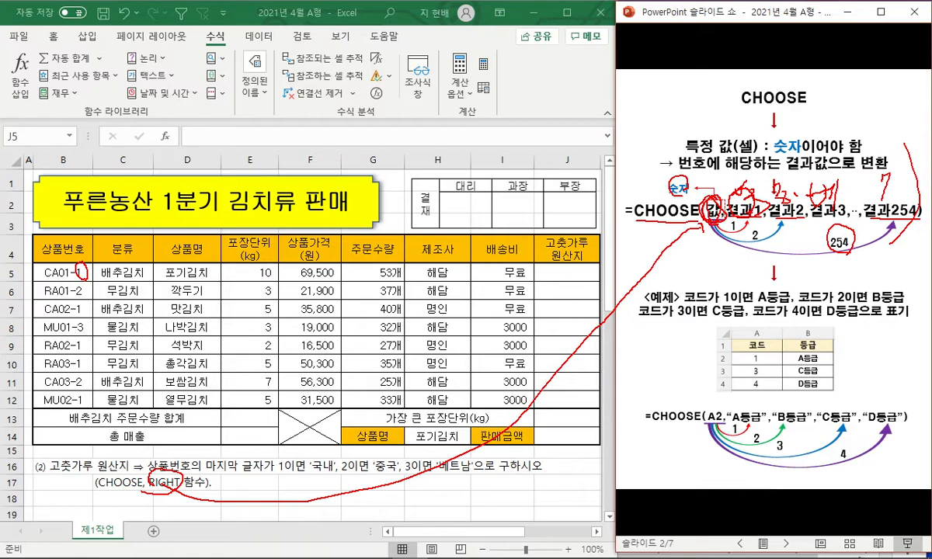
pyautogui.moveTo(786, 184)
pyautogui.mouseDown()
pyautogui.moveTo(772, 203)
pyautogui.moveTo(763, 177)
pyautogui.moveTo(793, 200)
pyautogui.mouseUp()
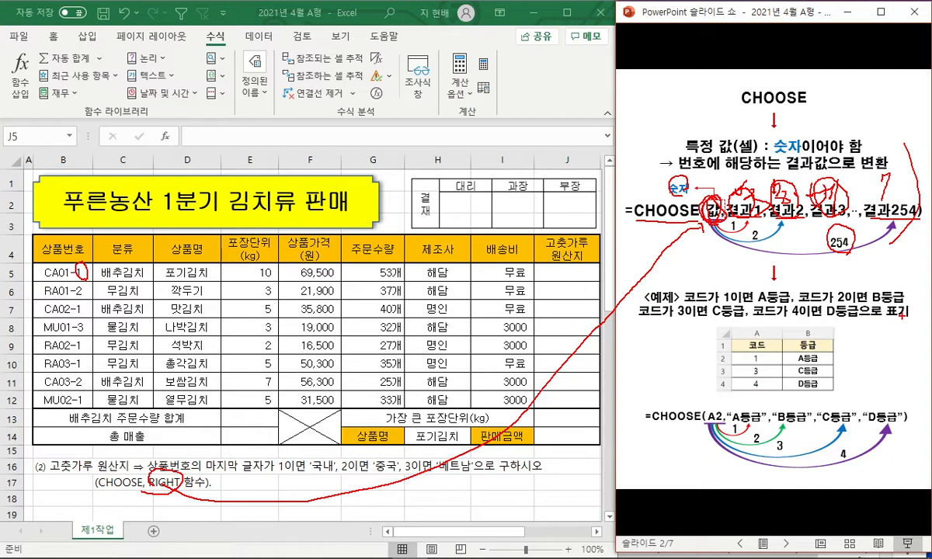
pyautogui.moveTo(654, 422); pyautogui.dragTo(700, 418)
pyautogui.moveTo(759, 359); pyautogui.dragTo(766, 362)
pyautogui.moveTo(789, 400); pyautogui.dragTo(800, 398)
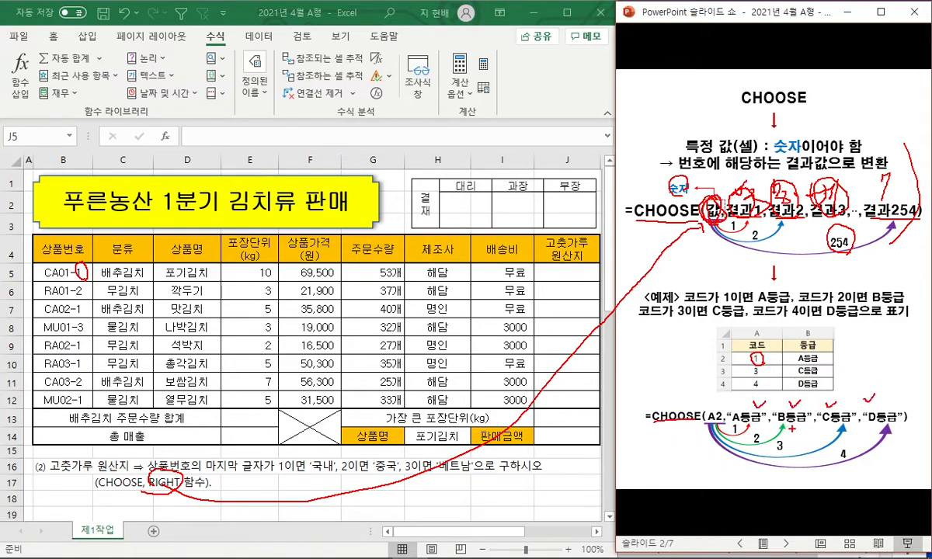
pyautogui.moveTo(800, 428)
pyautogui.mouseDown()
pyautogui.moveTo(786, 410)
pyautogui.moveTo(771, 433)
pyautogui.mouseUp()
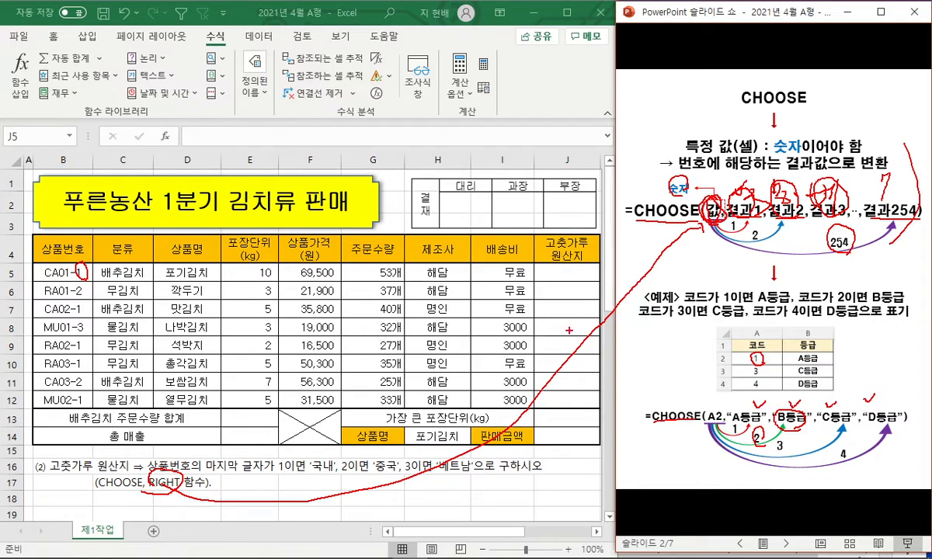
pyautogui.press('Escape')
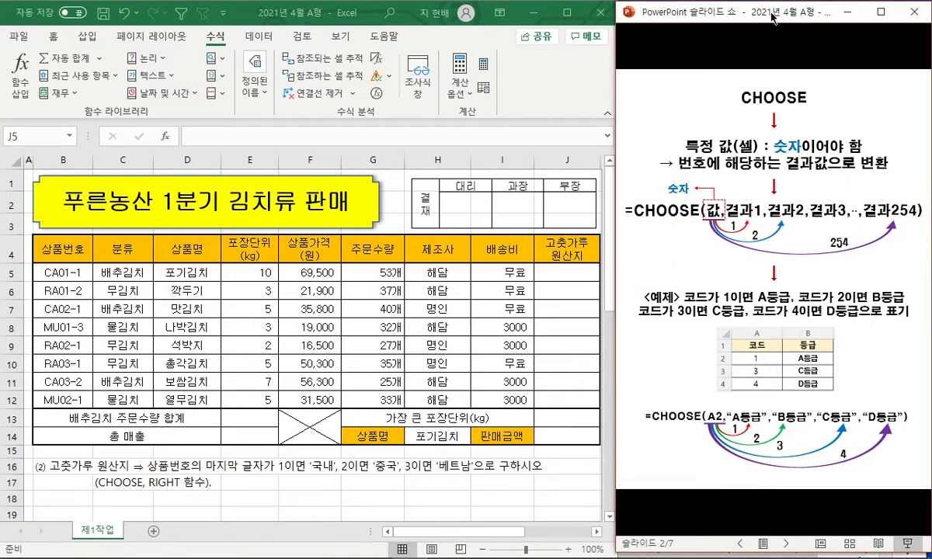
# Step: Advance to the RIGHT slide and go through its LEFT, RIGHT and MID examples extracting parts of the code BLF-190105
pyautogui.press('Right')
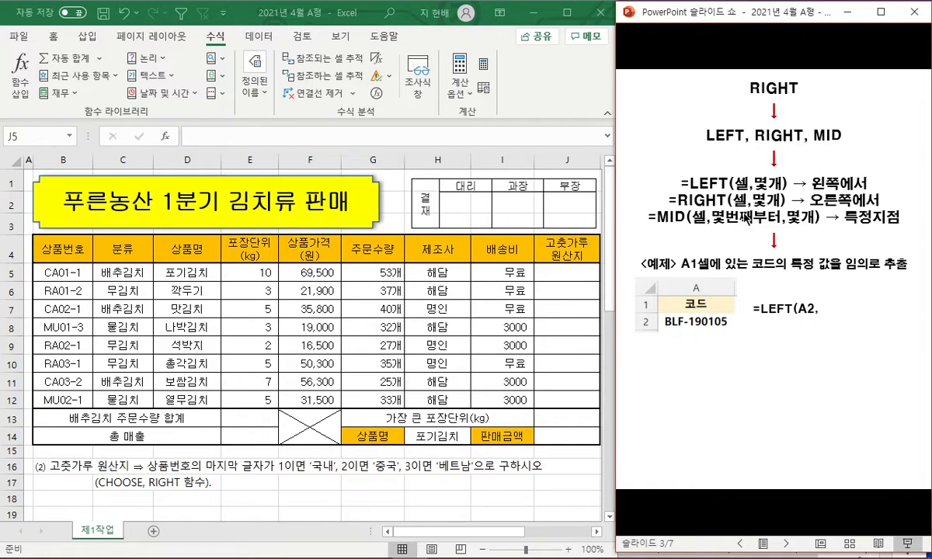
pyautogui.click(771, 191)
pyautogui.click(772, 190)
pyautogui.click(772, 190)
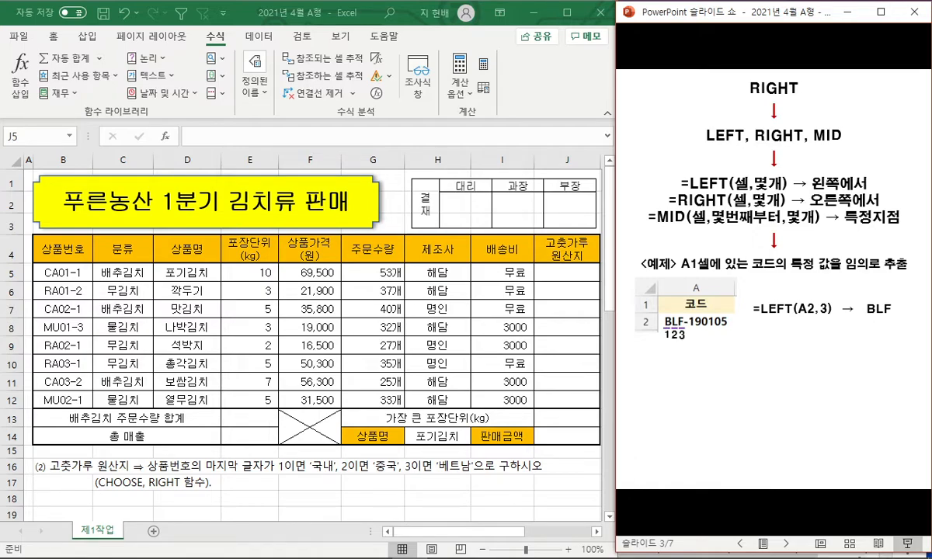
pyautogui.click(895, 318)
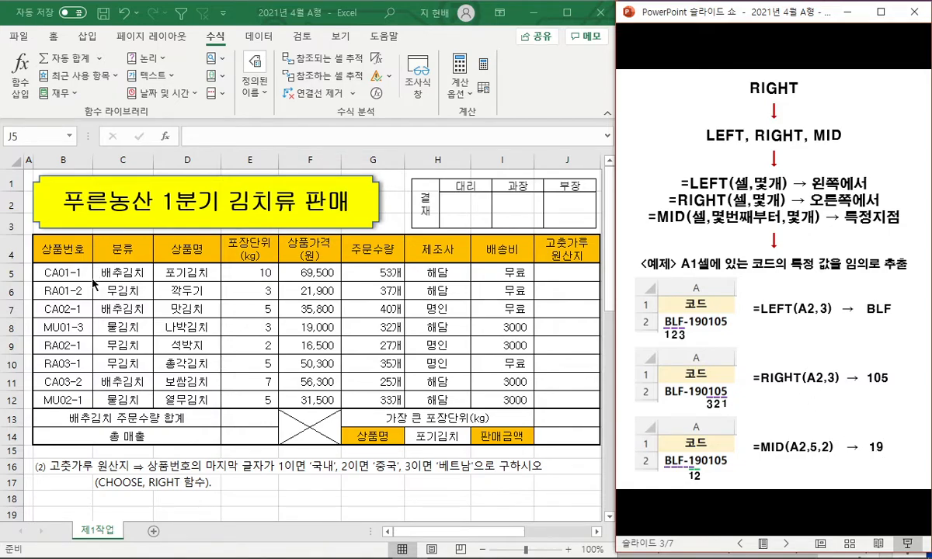
pyautogui.moveTo(80, 264)
pyautogui.mouseDown()
pyautogui.moveTo(78, 327)
pyautogui.moveTo(98, 322)
pyautogui.moveTo(76, 242)
pyautogui.mouseUp()
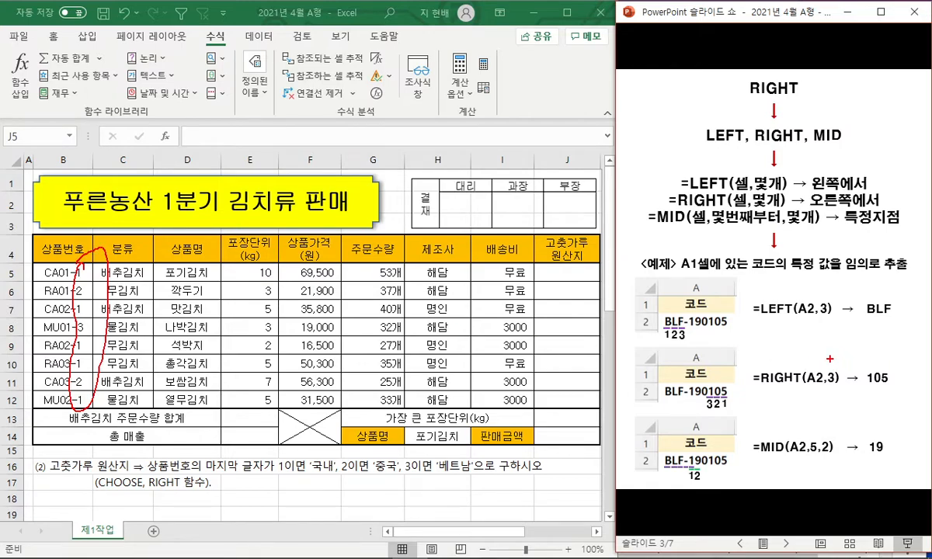
pyautogui.press('Escape')
# Step: Enter =RIGHT(B5,1) in J5 to extract the last character of the first 상품번호
pyautogui.click(269, 135)
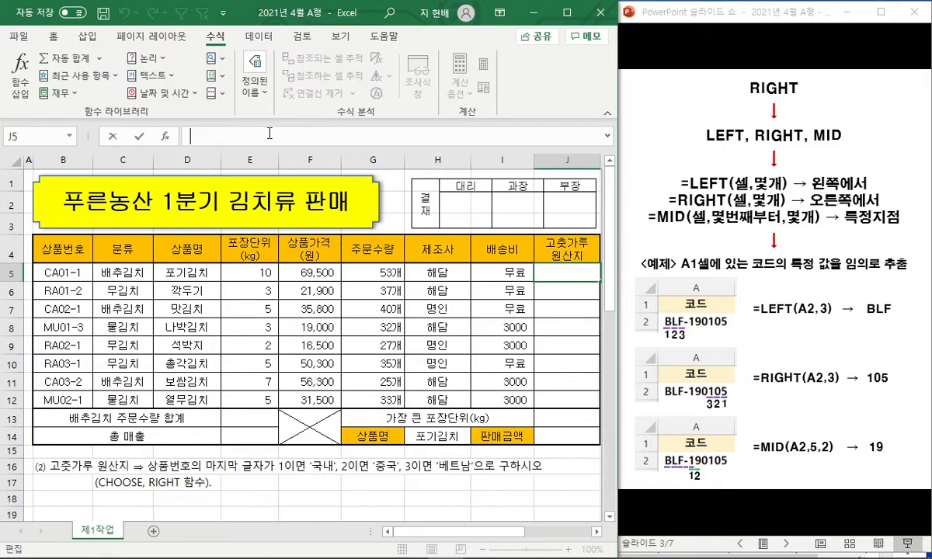
pyautogui.write('=RH')
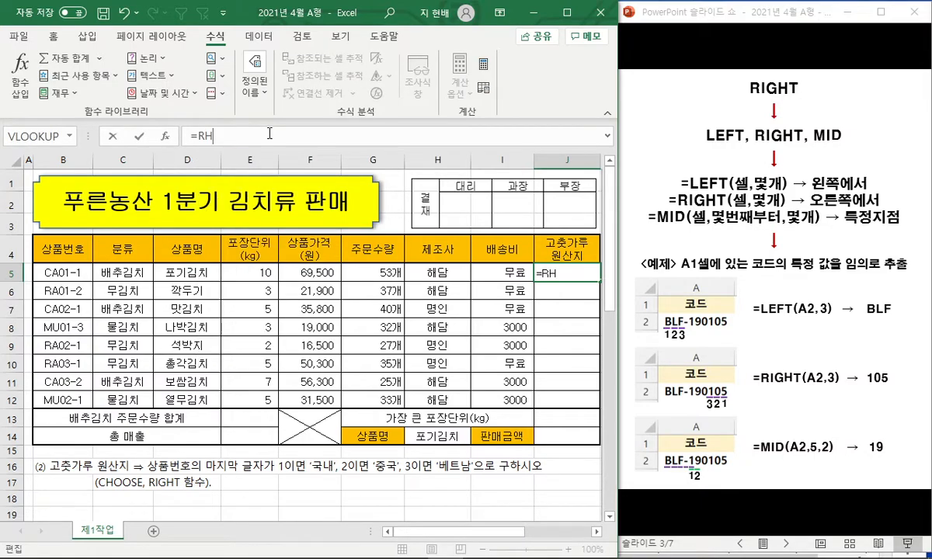
pyautogui.press('BackSpace')
pyautogui.write('IGHT(')
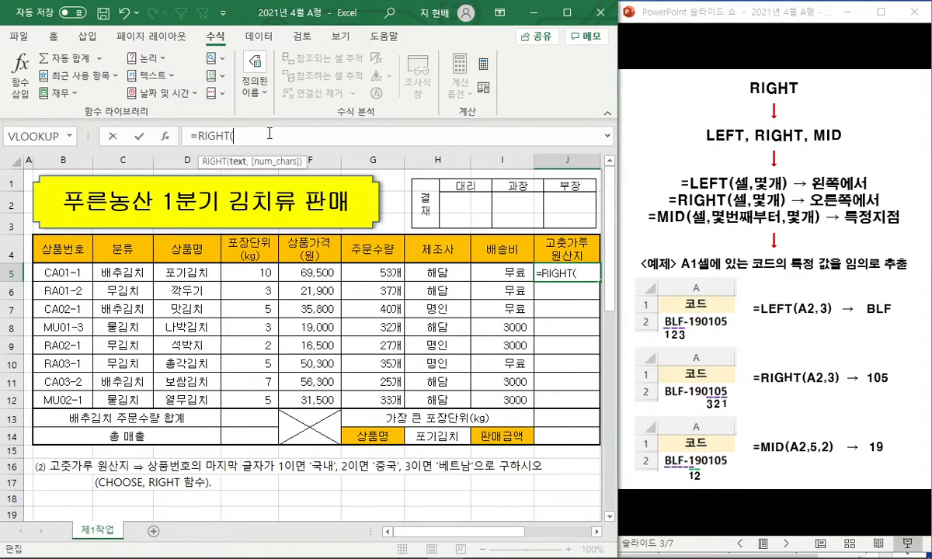
pyautogui.click(85, 266)
pyautogui.write(',1)')
pyautogui.hotkey('ctrl', 'Return')
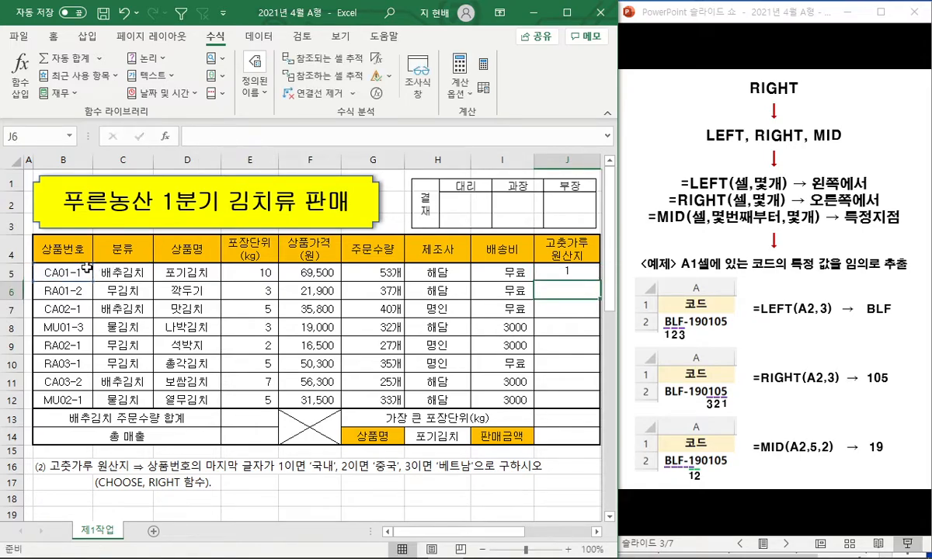
# Step: Copy the RIGHT formula from J5 down the 고춧가루 원산지 column to J12 using Paste Special
pyautogui.hotkey('ctrl', 'c')
pyautogui.hotkey('shift', 'Down')
pyautogui.hotkey('shift', 'Down')
pyautogui.hotkey('shift', 'Down')
pyautogui.hotkey('shift', 'Down')
pyautogui.hotkey('shift', 'Down')
pyautogui.hotkey('shift', 'Down')
pyautogui.hotkey('shift', 'Down')
pyautogui.hotkey('ctrl', 'alt', 'v')
pyautogui.press('Return')
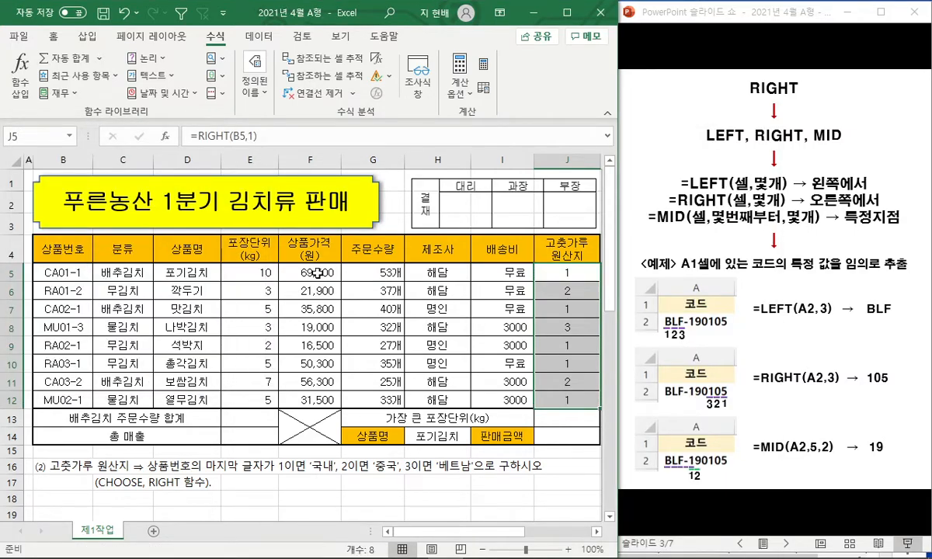
# Step: Wrap the J5 formula in CHOOSE, making it =CHOOSE(RIGHT(B5,1),"국내","중국","베트남")
pyautogui.click(540, 281)
pyautogui.click(194, 136)
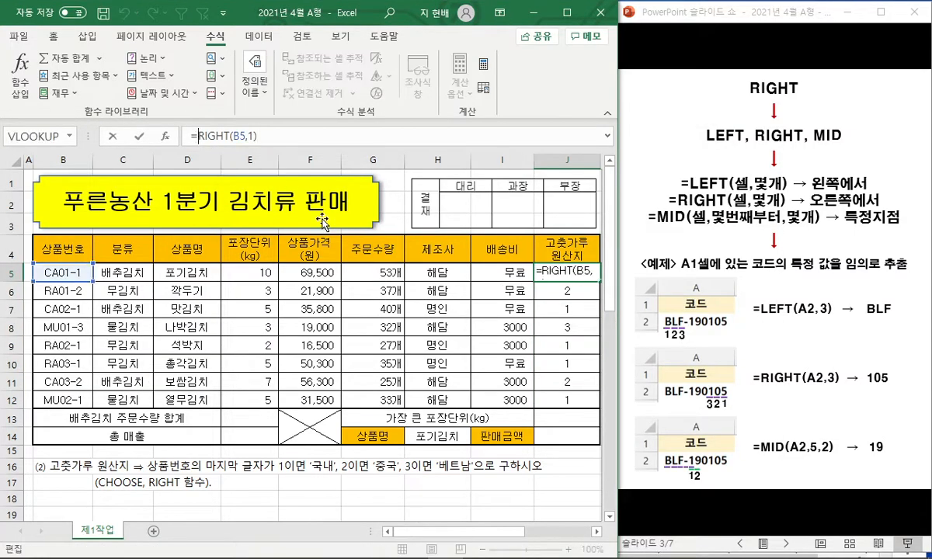
pyautogui.write('C')
pyautogui.write('HOOSE(RIGHT(B5')
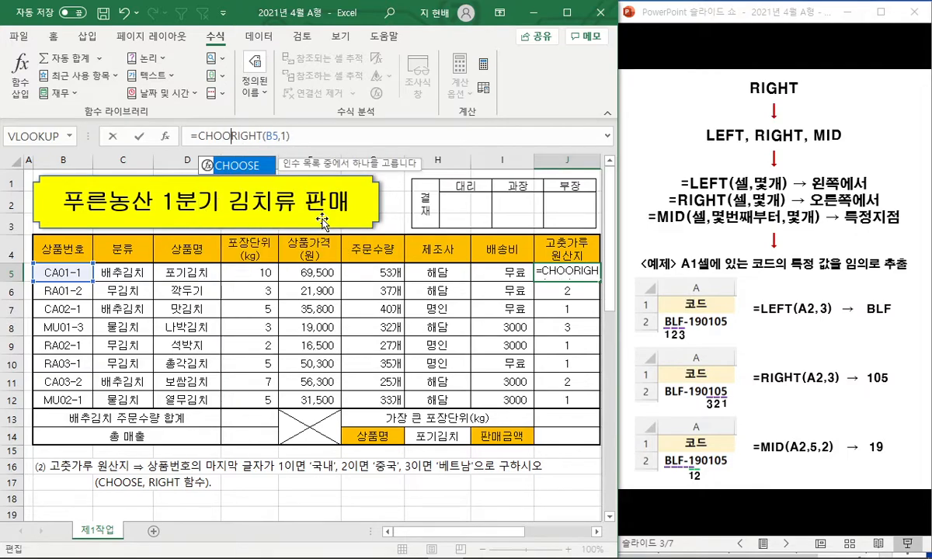
pyautogui.write(',1),"국내",')
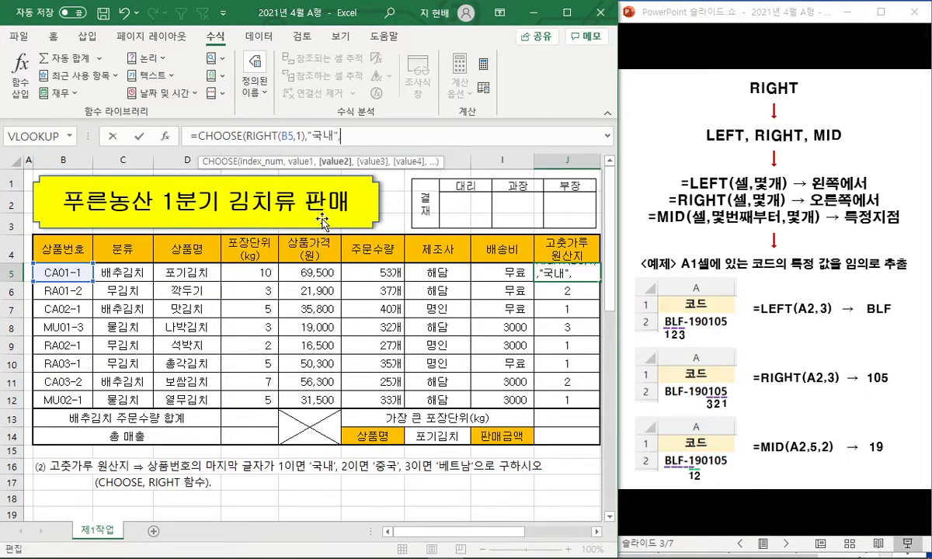
pyautogui.write('"중국","베트남"')
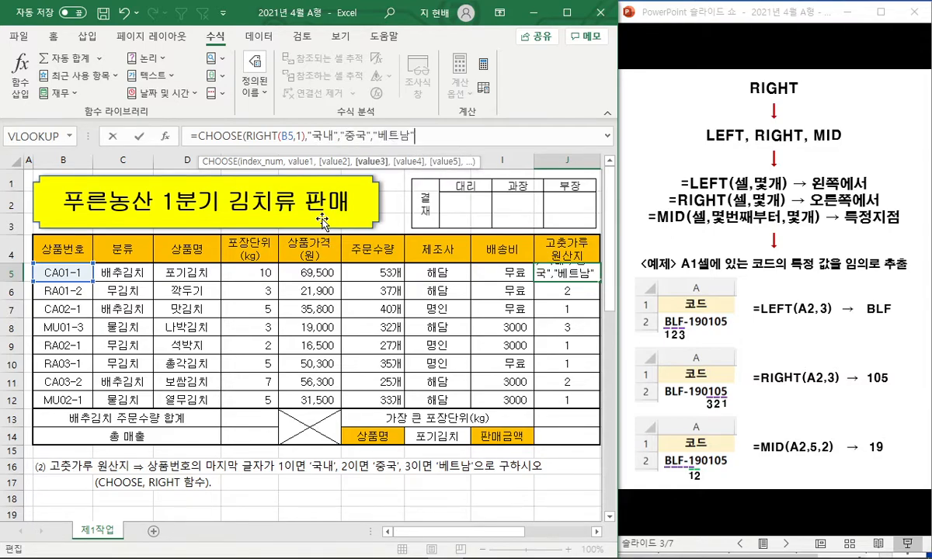
pyautogui.write(')')
pyautogui.hotkey('ctrl', 'Return')
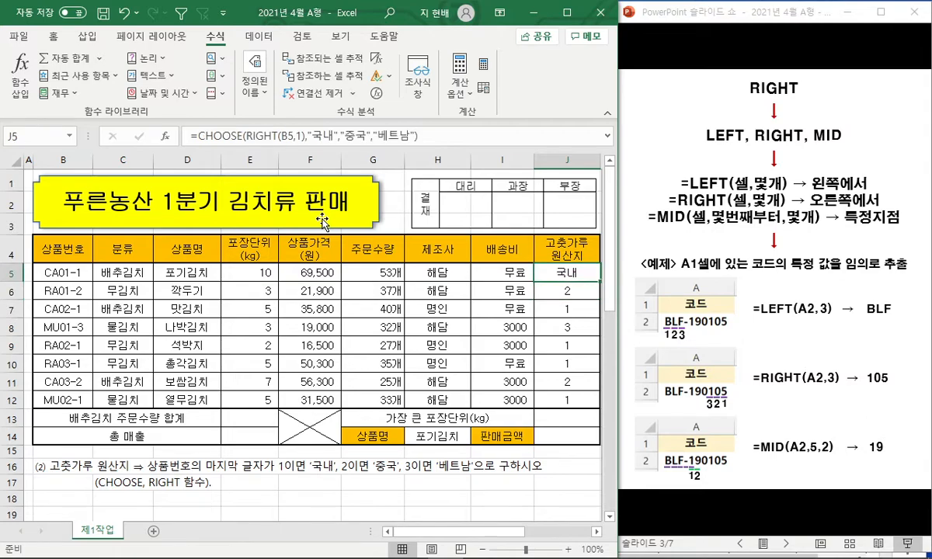
# Step: Copy the CHOOSE formula from J5 down the 고춧가루 원산지 column to J12 using Paste Special
pyautogui.click(577, 288)
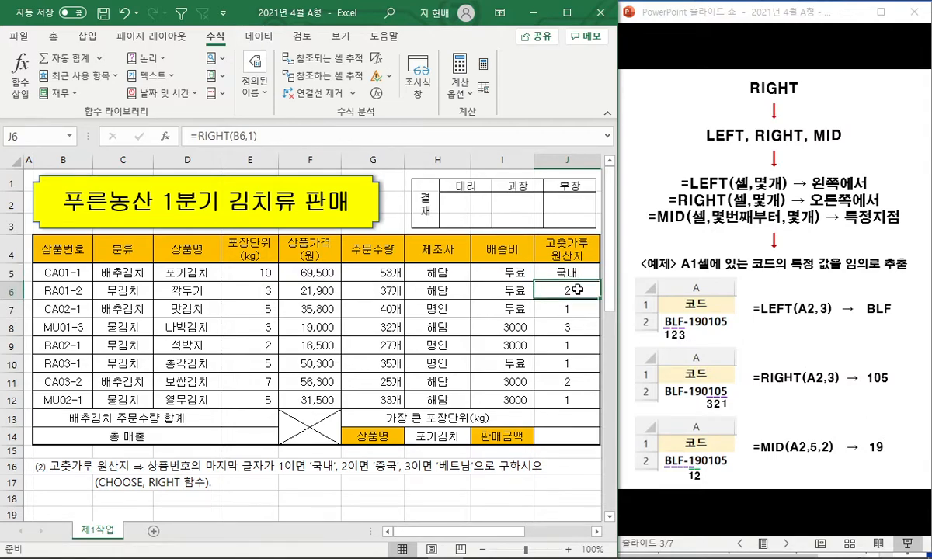
pyautogui.click(579, 272)
pyautogui.hotkey('ctrl', 'c')
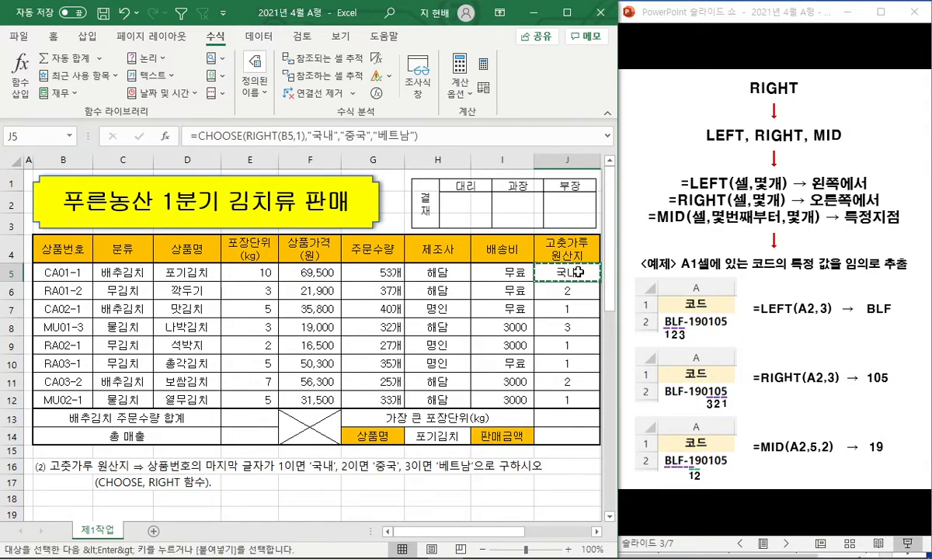
pyautogui.press('Down')
pyautogui.hotkey('ctrl', 'alt', 'v')
pyautogui.press('Return')
pyautogui.hotkey('shift', 'Down')
pyautogui.hotkey('shift', 'Down')
pyautogui.hotkey('shift', 'Down')
pyautogui.hotkey('shift', 'Down')
pyautogui.hotkey('shift', 'Down')
pyautogui.hotkey('shift', 'Down')
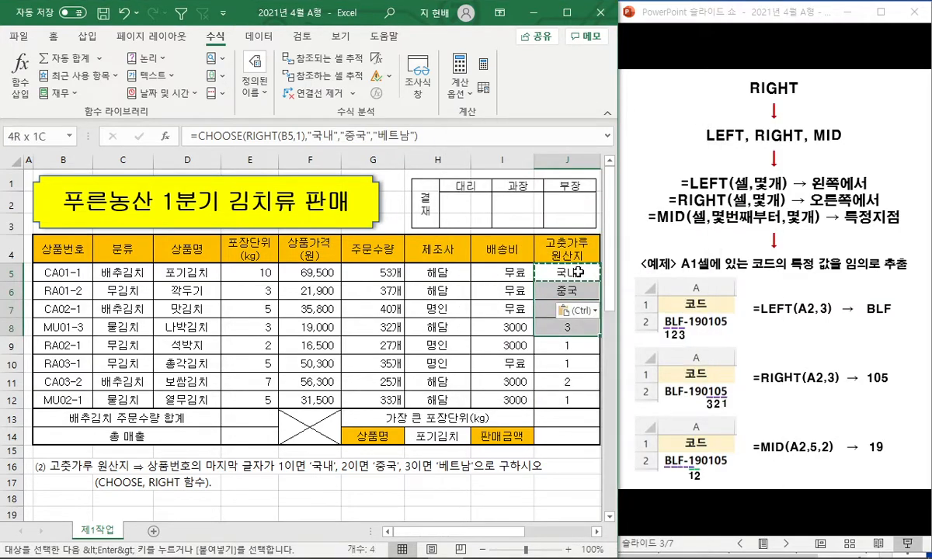
pyautogui.rightClick(578, 274)
pyautogui.press('s')
pyautogui.press('Return')
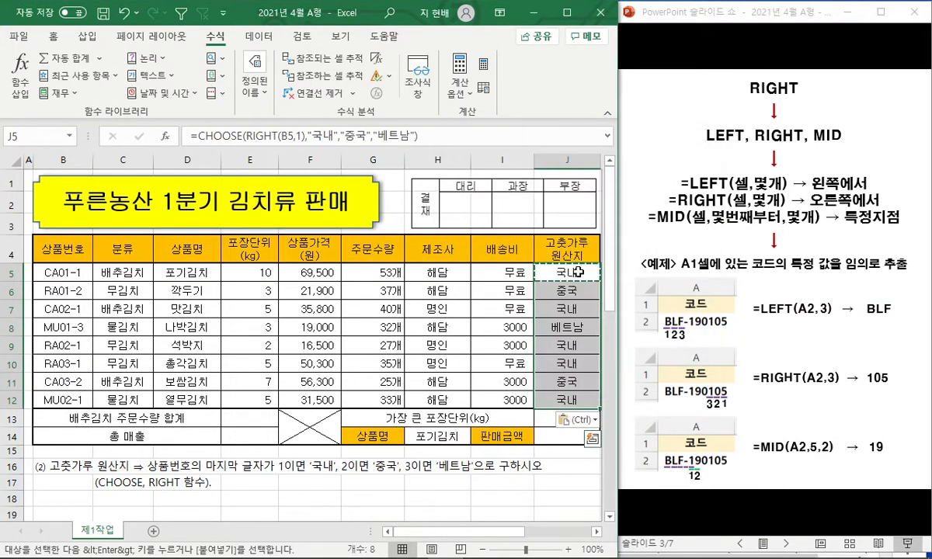
pyautogui.press('Escape')
pyautogui.click(571, 330)
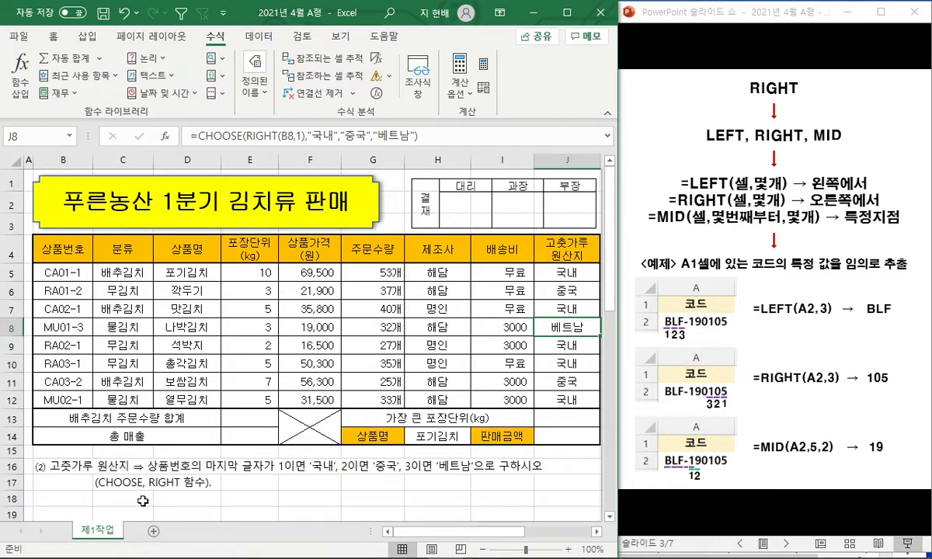
# Step: Delete rows 16 to 20 holding the finished 고춧가루 원산지 instruction (2), and select the 배추김치 주문수량 합계 result cell, E13
pyautogui.click(133, 468)
pyautogui.click(14, 467)
pyautogui.scroll(-2, 100, 463)
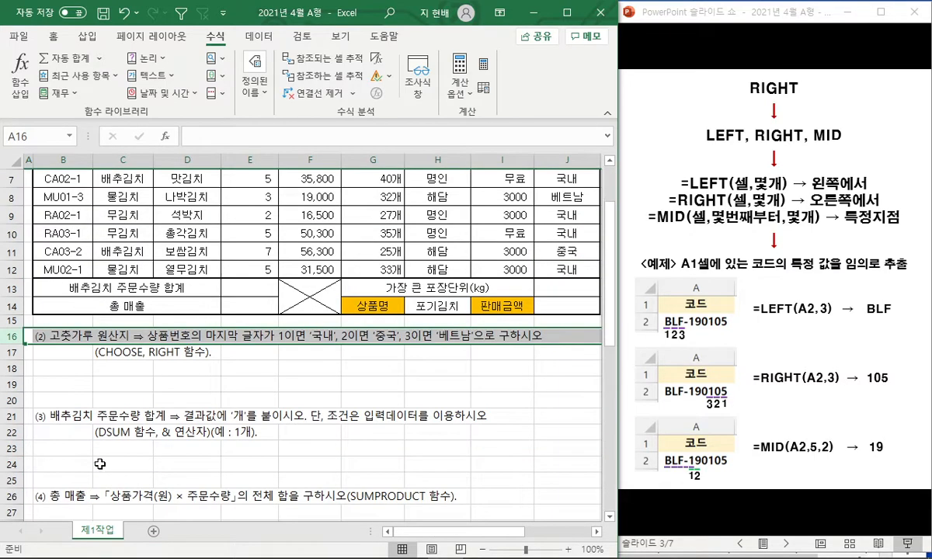
pyautogui.keyDown('shift'); pyautogui.click(14, 400); pyautogui.keyUp('shift')
pyautogui.hotkey('ctrl', '-')
pyautogui.scroll(2, 287, 435)
pyautogui.click(288, 434)
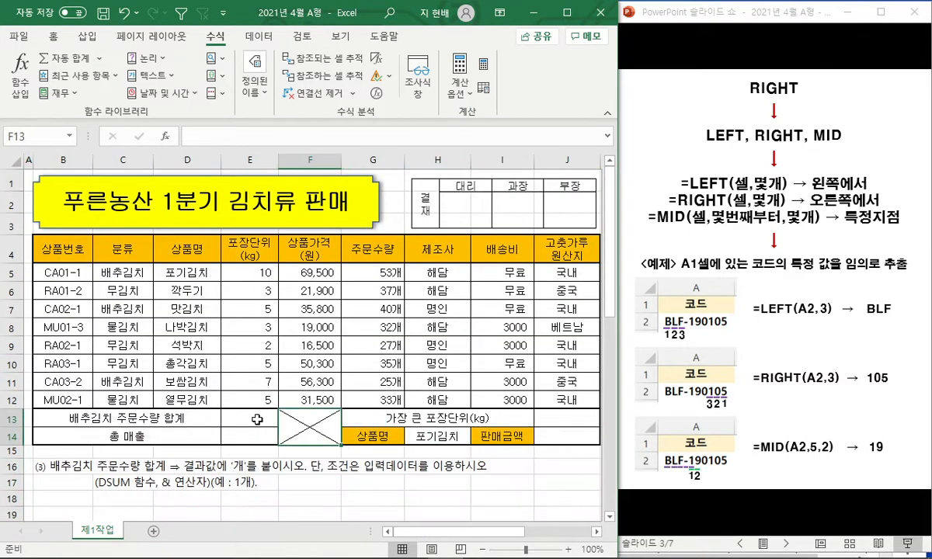
pyautogui.click(259, 418)
# Step: Switch to the PowerPoint slide show and study the database functions' purpose and their range, column number and criteria arguments
pyautogui.click(749, 261)
pyautogui.click(755, 185)
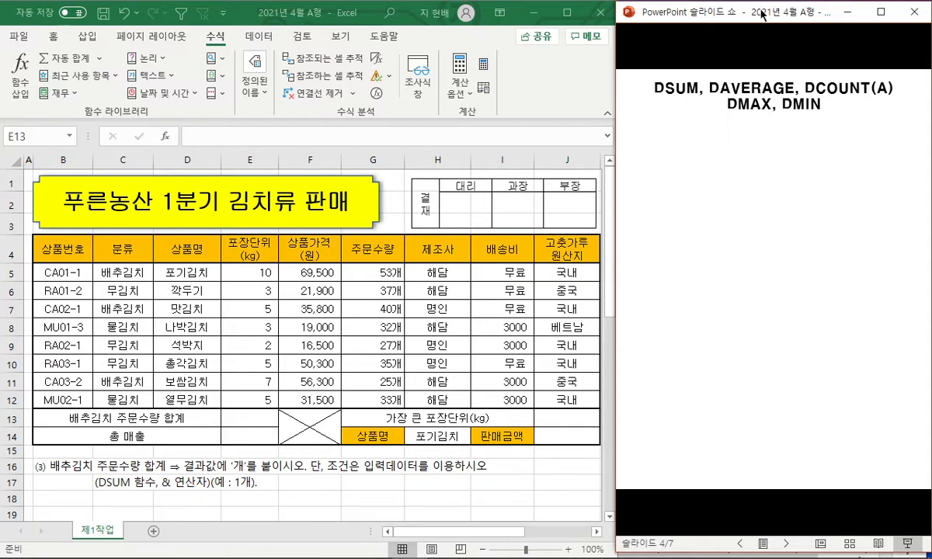
pyautogui.click(793, 112)
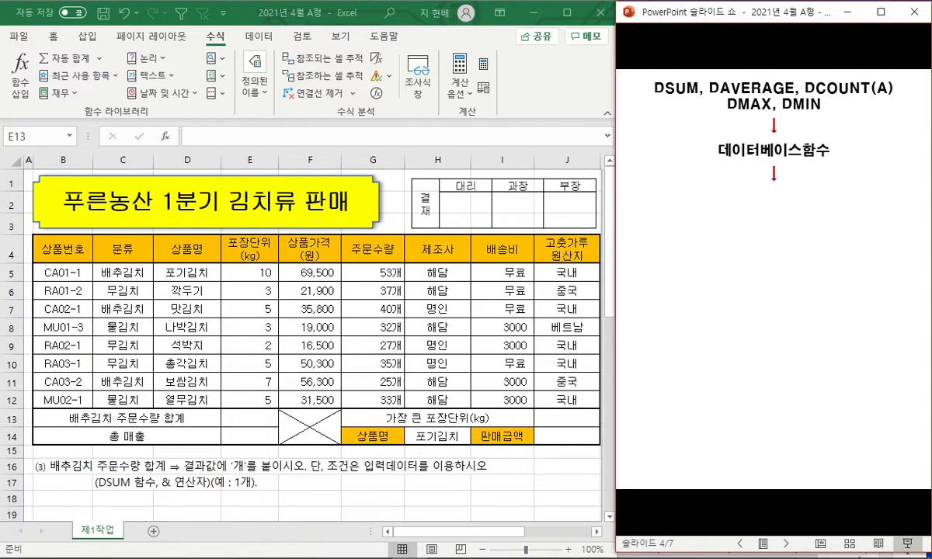
pyautogui.press('Right')
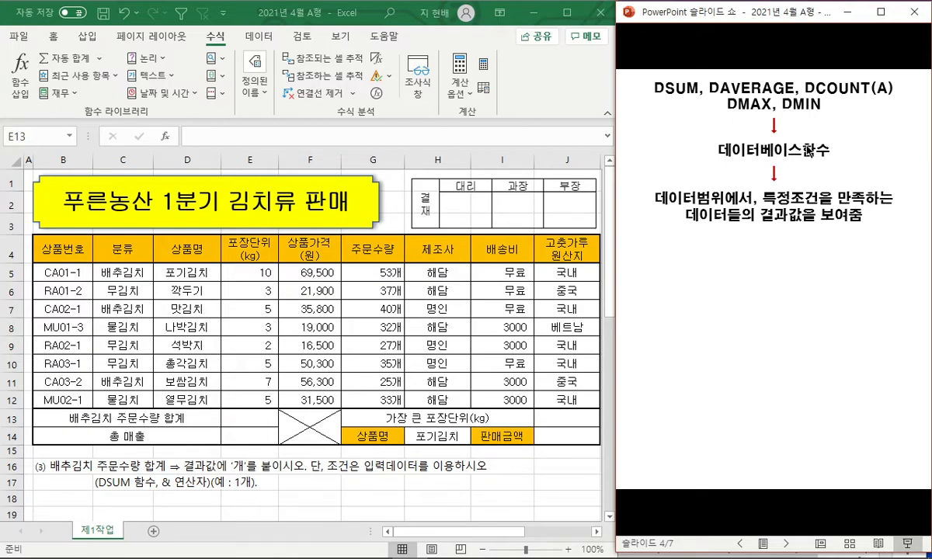
pyautogui.click(801, 184)
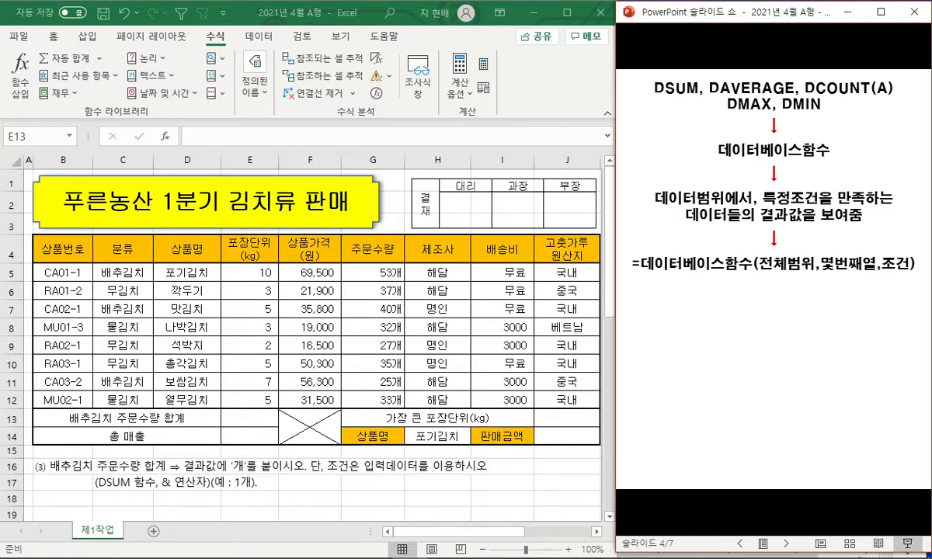
pyautogui.moveTo(760, 273); pyautogui.dragTo(794, 274)
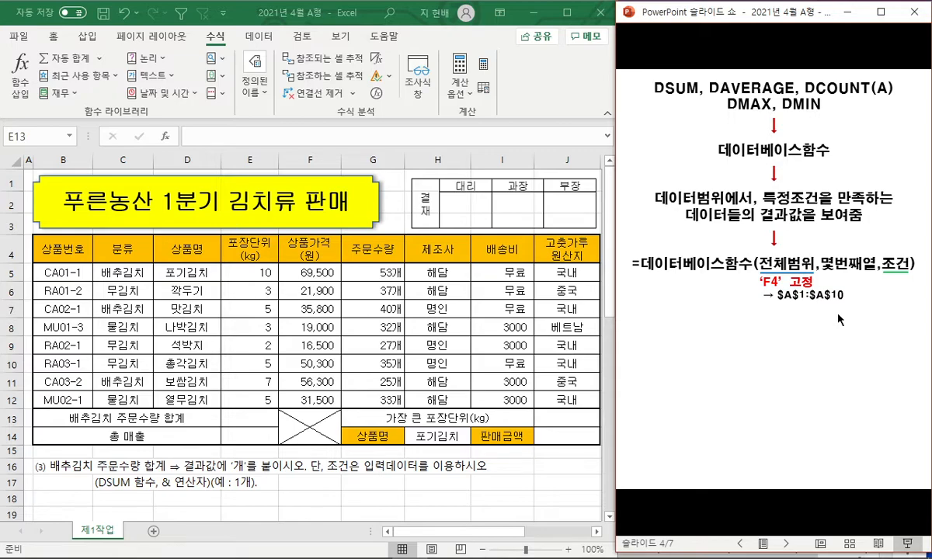
pyautogui.click(897, 280)
# Step: Go through the slide's DSUM example of summing the scores of 1반, covering arguments $A$1:$D$5, 3 and A1:A2
pyautogui.click(903, 323)
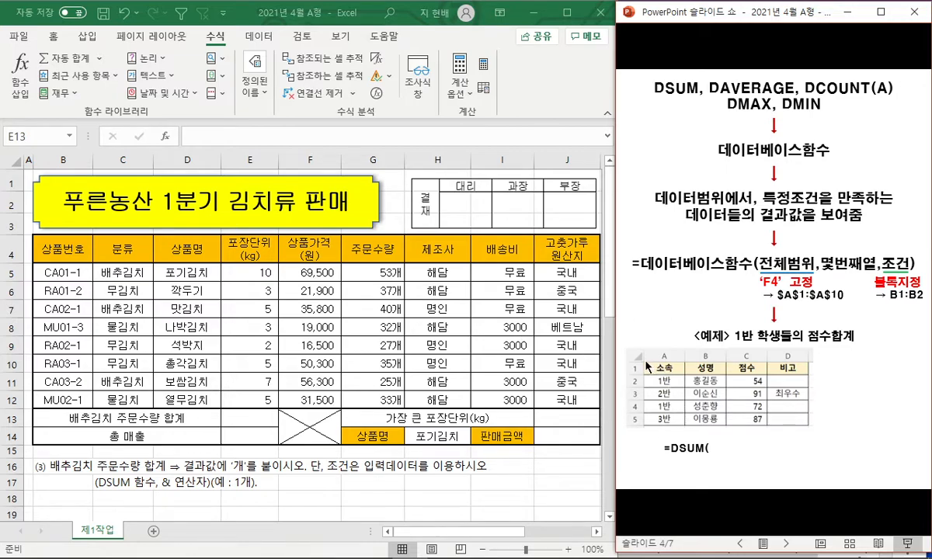
pyautogui.click(808, 431)
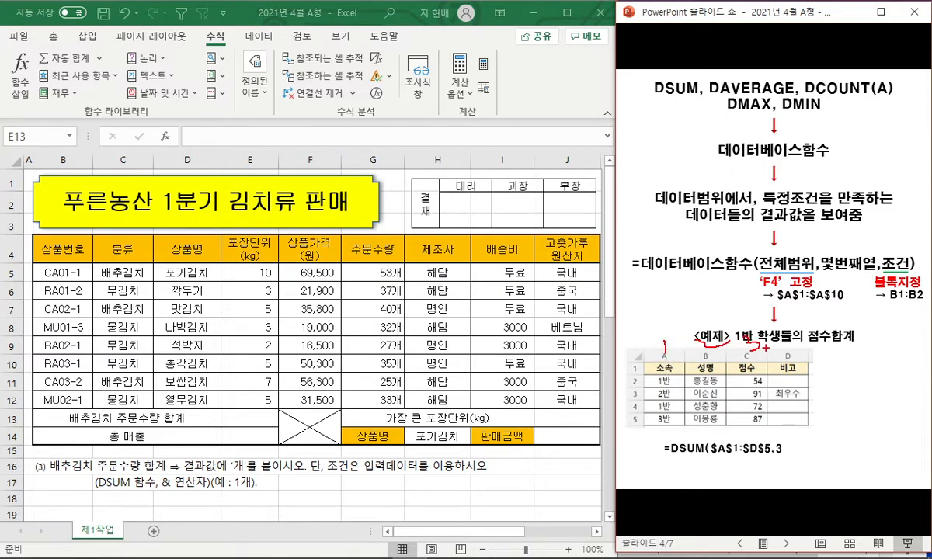
pyautogui.press('e')
pyautogui.click(791, 463)
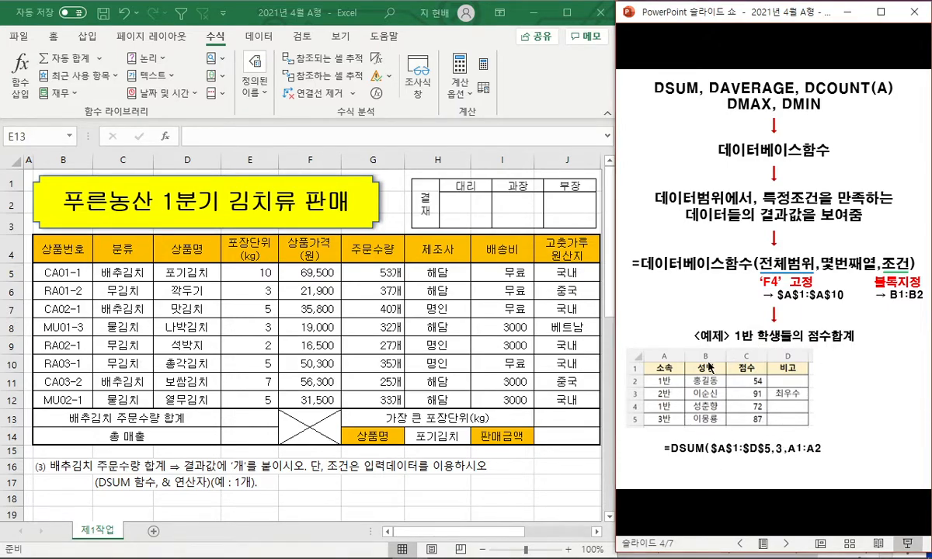
pyautogui.moveTo(679, 362)
pyautogui.mouseDown()
pyautogui.moveTo(645, 366)
pyautogui.moveTo(685, 386)
pyautogui.mouseUp()
pyautogui.moveTo(833, 437)
pyautogui.mouseDown()
pyautogui.moveTo(861, 455)
pyautogui.moveTo(824, 429)
pyautogui.mouseUp()
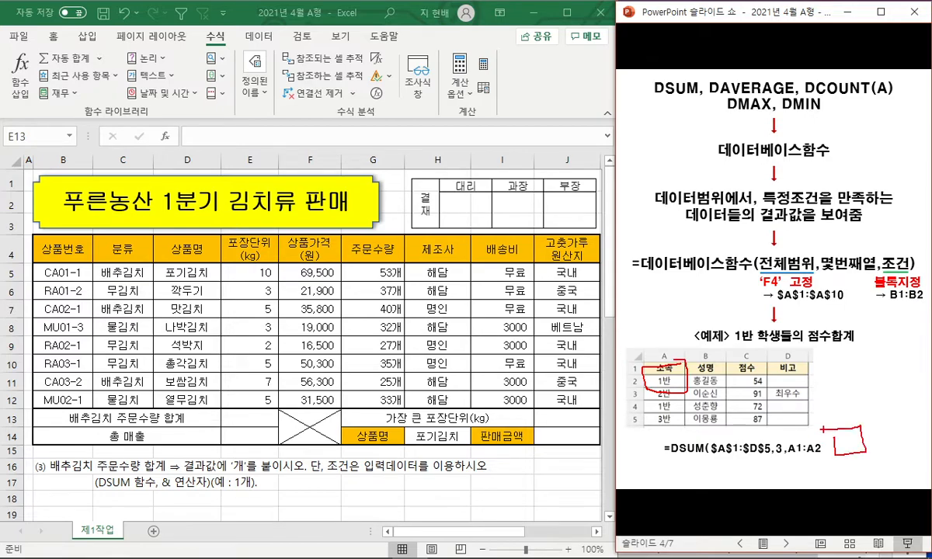
# Step: Compare instruction (3)'s input-data condition with the 분류 and 상품명 headers and first entries, and view the completed DSUM example
pyautogui.moveTo(351, 475); pyautogui.dragTo(410, 478)
pyautogui.moveTo(219, 236); pyautogui.dragTo(174, 231)
pyautogui.moveTo(176, 268); pyautogui.dragTo(227, 239)
pyautogui.moveTo(160, 237)
pyautogui.mouseDown()
pyautogui.moveTo(92, 242)
pyautogui.moveTo(128, 280)
pyautogui.mouseUp()
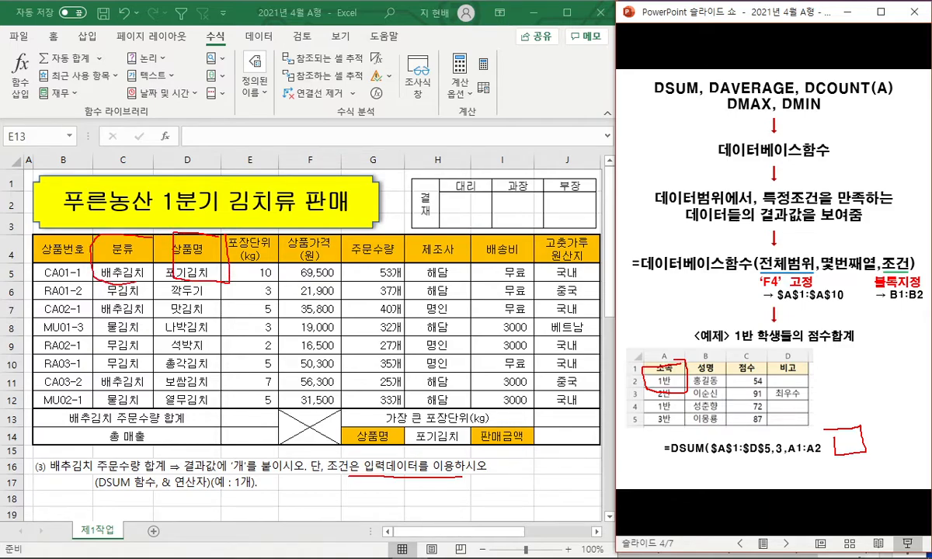
pyautogui.press('Escape')
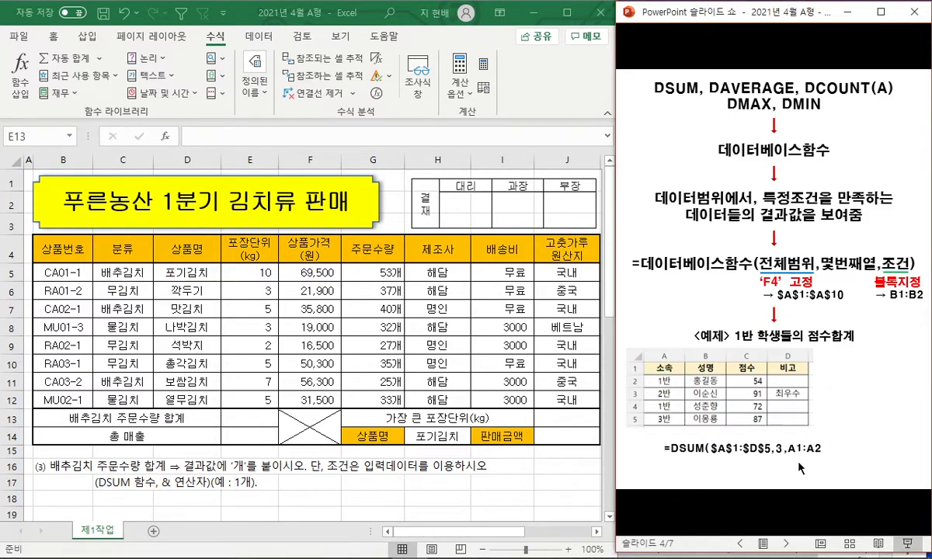
pyautogui.click(842, 468)
pyautogui.click(837, 460)
pyautogui.click(767, 467)
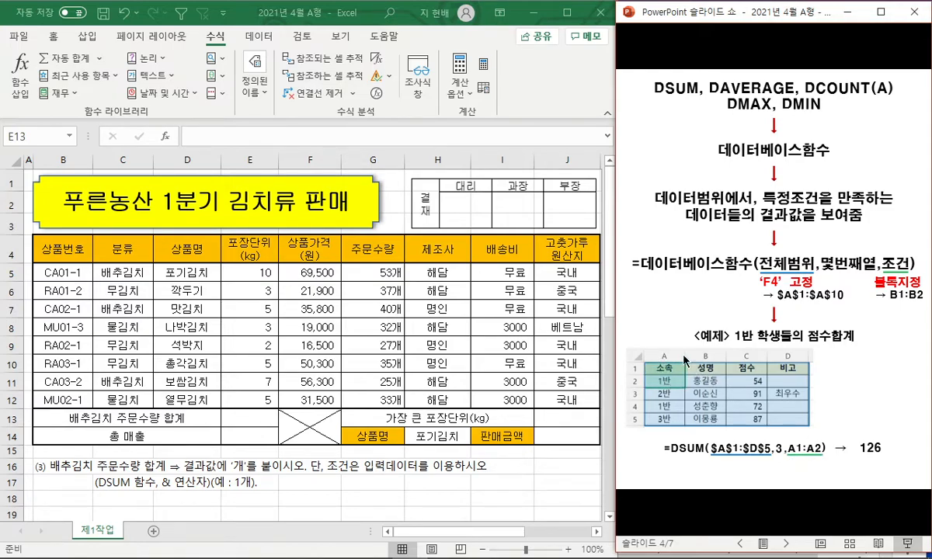
# Step: Start a DSUM formula in Excel cell E13 with the absolute database range $B$4:$J$12
pyautogui.click(268, 419)
pyautogui.write('=')
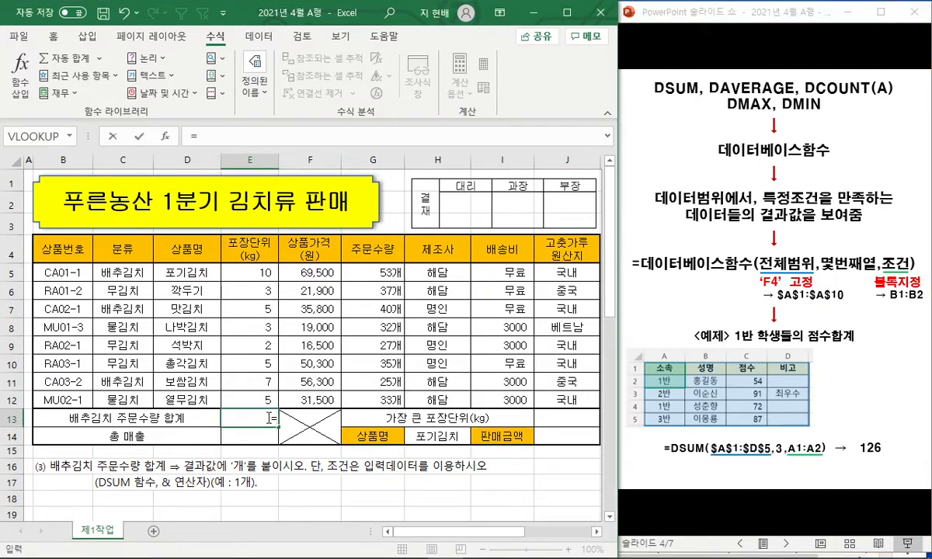
pyautogui.write('DSUM(')
pyautogui.moveTo(70, 238); pyautogui.dragTo(557, 397)
pyautogui.press('F4')
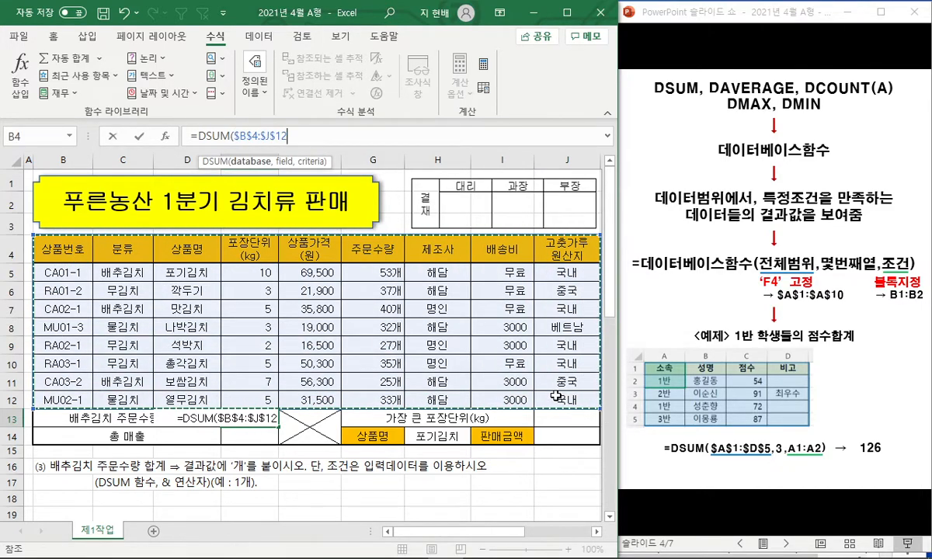
pyautogui.write(',')
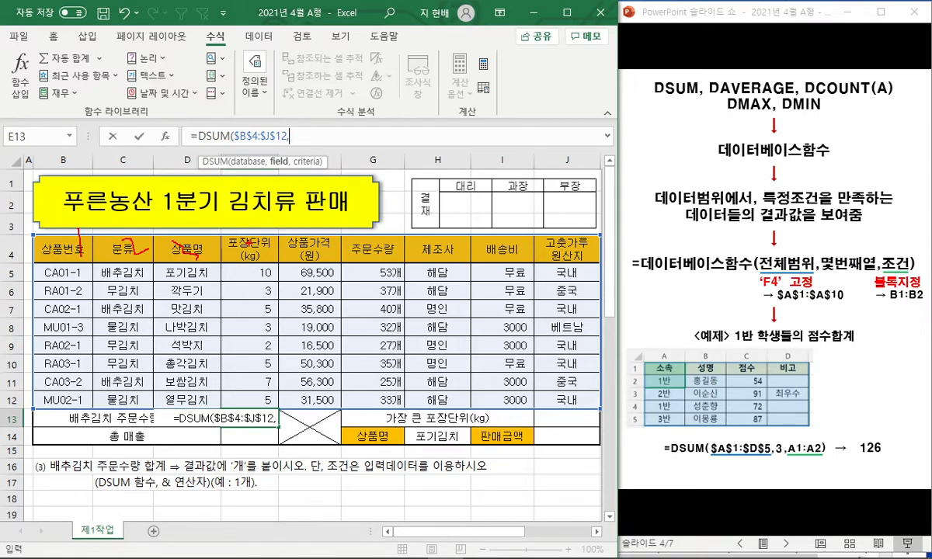
# Step: Count the database columns from 상품번호 to 주문수량 and enter 6 as the DSUM formula's field argument
pyautogui.moveTo(304, 247); pyautogui.dragTo(352, 239)
pyautogui.moveTo(389, 226); pyautogui.dragTo(377, 263)
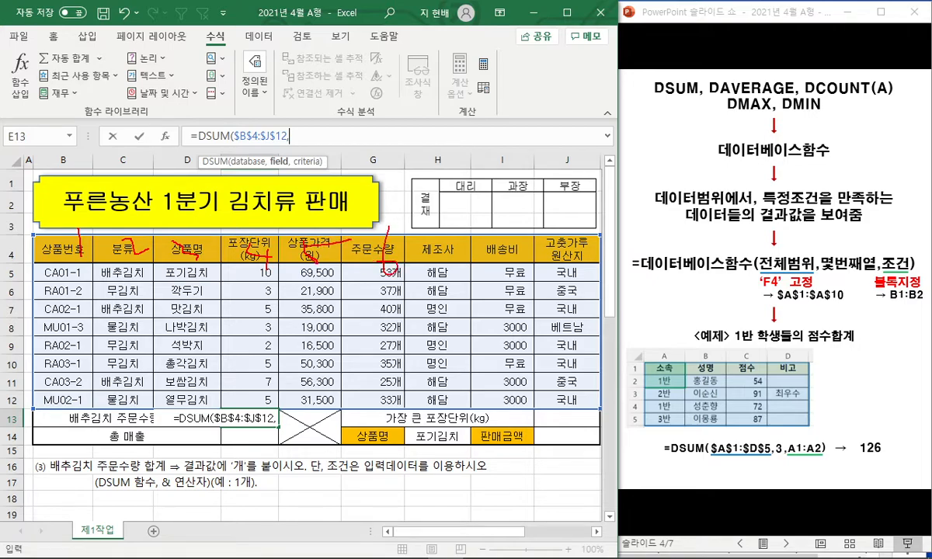
pyautogui.moveTo(34, 230)
pyautogui.mouseDown()
pyautogui.moveTo(54, 407)
pyautogui.moveTo(435, 409)
pyautogui.moveTo(602, 250)
pyautogui.moveTo(23, 240)
pyautogui.mouseUp()
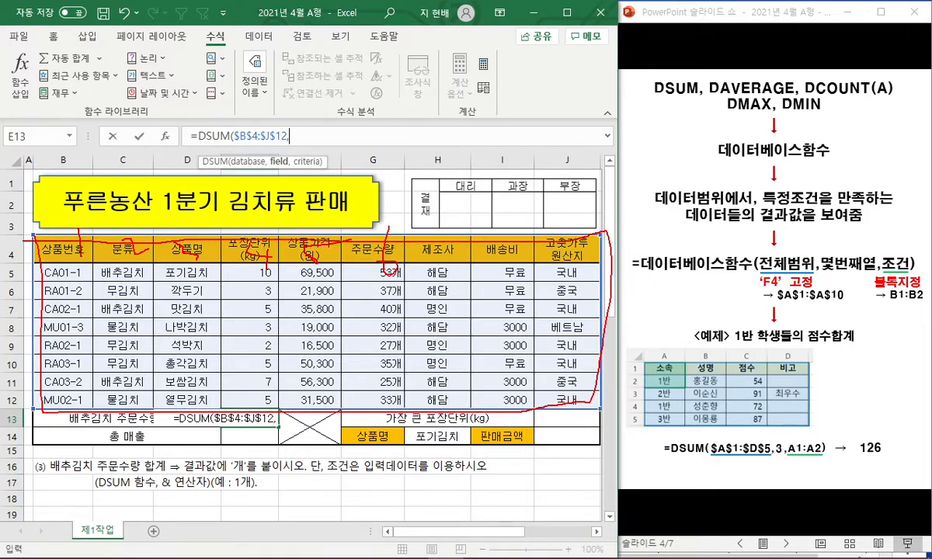
pyautogui.press('Escape')
pyautogui.write('6,')
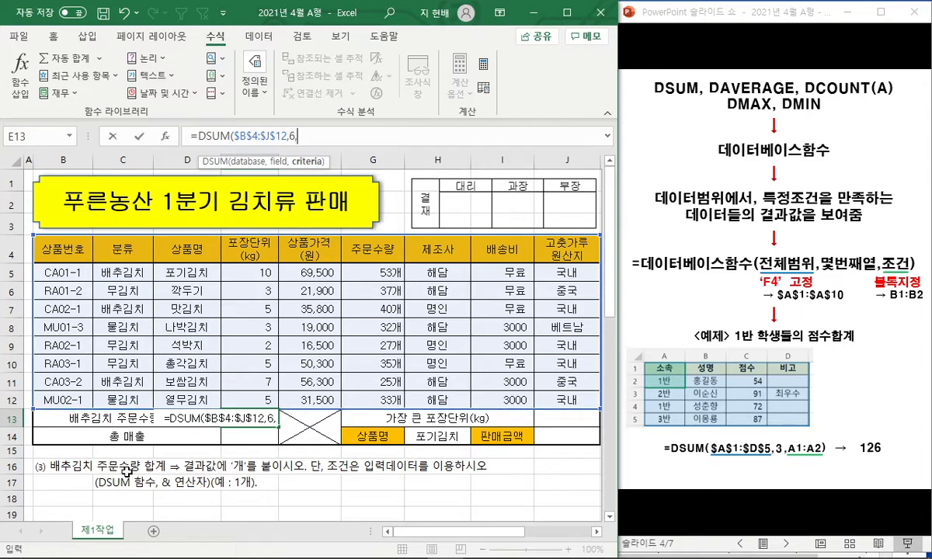
# Step: Set the DSUM criteria to the 분류 header and its first 배추김치 entry as the absolute range $C$4:$C$5
pyautogui.click(128, 249)
pyautogui.moveTo(128, 249); pyautogui.dragTo(126, 270)
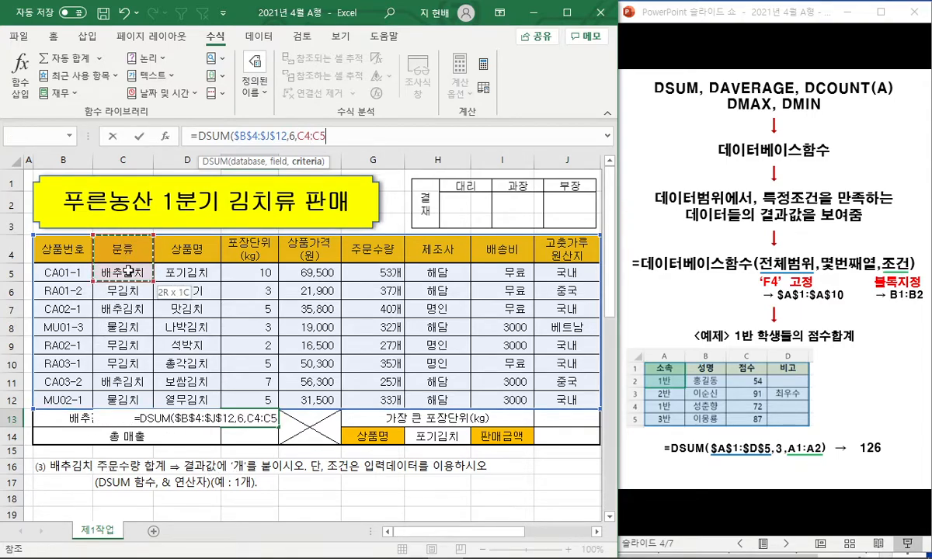
pyautogui.press('F4')
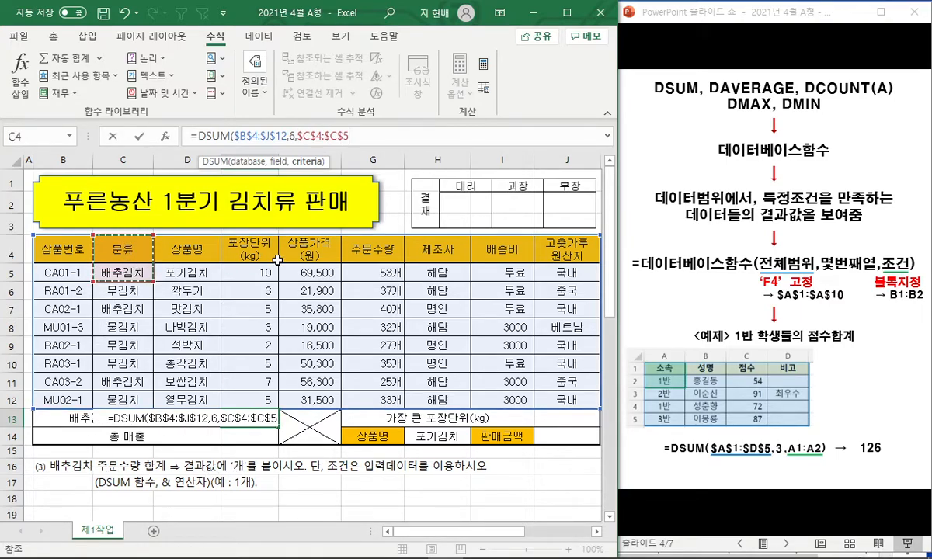
pyautogui.press('F4')
pyautogui.press('F4')
pyautogui.press('F4')
pyautogui.press('F4')
# Step: Close the DSUM function, append &"개" to its result and commit the formula in E13
pyautogui.press('End')
pyautogui.write('&"개"')
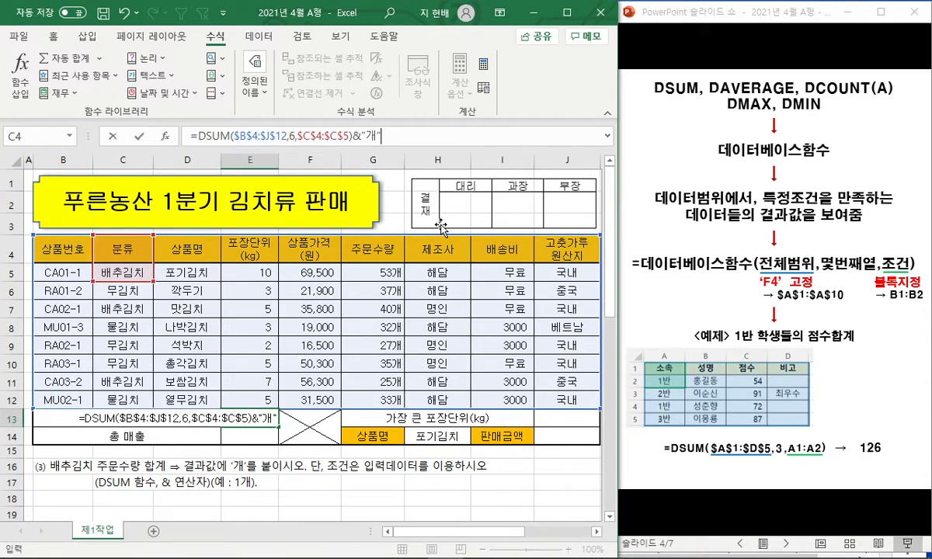
pyautogui.press('Return')
pyautogui.press('Up')
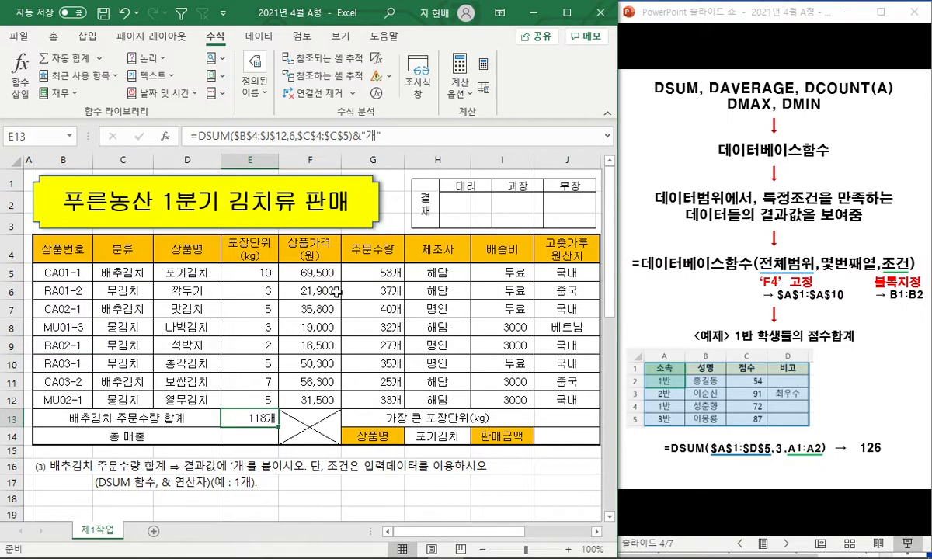
# Step: Delete the rows containing the finished instruction (3) below the table
pyautogui.click(160, 457)
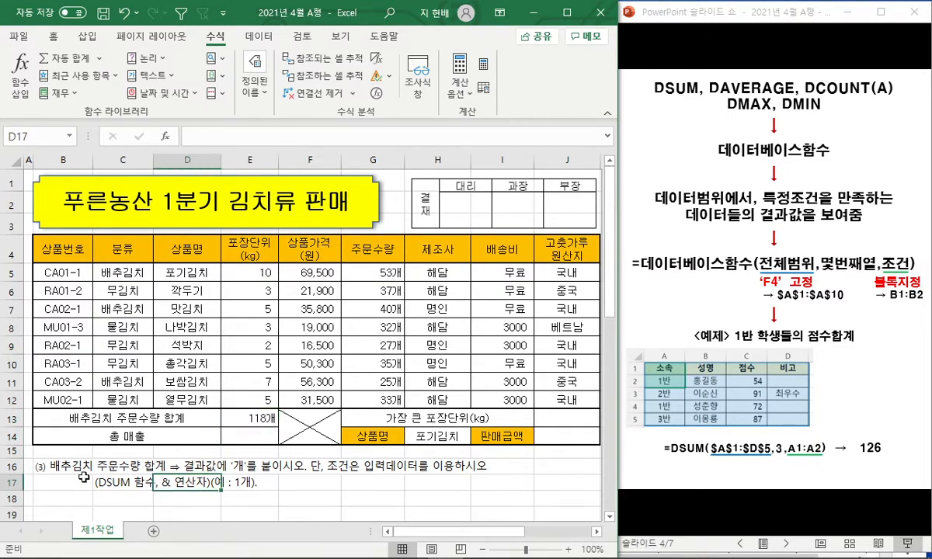
pyautogui.click(61, 464)
pyautogui.scroll(-1, 61, 464)
pyautogui.moveTo(11, 401); pyautogui.dragTo(11, 465)
pyautogui.rightClick(11, 465)
pyautogui.click(54, 334)
pyautogui.scroll(1, 206, 369)
# Step: Compare instruction (4) for 총 매출 with the 상품가격(원) and 주문수량 columns that SUMPRODUCT multiplies row by row
pyautogui.click(244, 437)
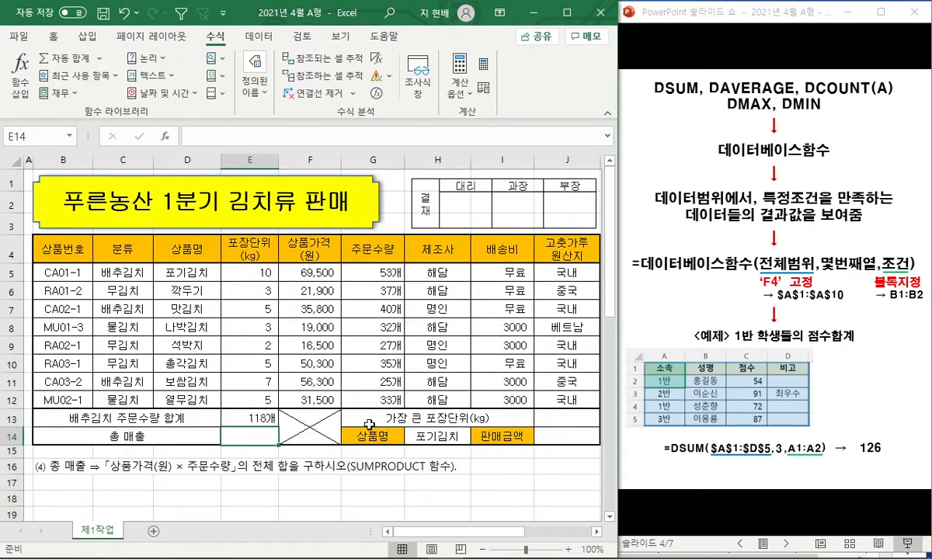
pyautogui.moveTo(162, 446)
pyautogui.mouseDown()
pyautogui.moveTo(118, 451)
pyautogui.moveTo(171, 476)
pyautogui.mouseUp()
pyautogui.moveTo(224, 450)
pyautogui.mouseDown()
pyautogui.moveTo(193, 458)
pyautogui.moveTo(233, 488)
pyautogui.mouseUp()
pyautogui.moveTo(333, 257)
pyautogui.mouseDown()
pyautogui.moveTo(264, 252)
pyautogui.moveTo(281, 398)
pyautogui.moveTo(345, 268)
pyautogui.moveTo(347, 316)
pyautogui.moveTo(384, 320)
pyautogui.moveTo(382, 249)
pyautogui.moveTo(361, 303)
pyautogui.mouseUp()
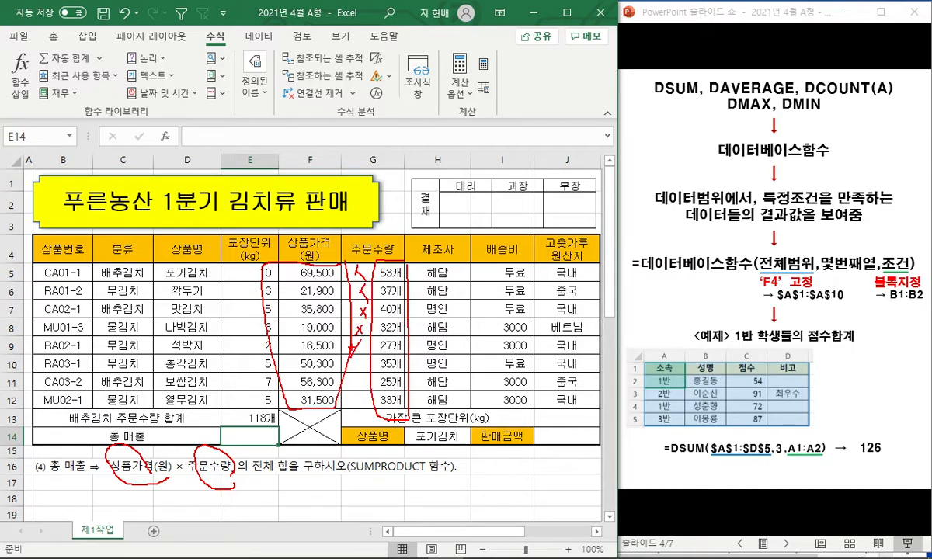
pyautogui.moveTo(353, 378); pyautogui.dragTo(361, 388)
pyautogui.moveTo(343, 473); pyautogui.dragTo(470, 468)
pyautogui.press('Escape')
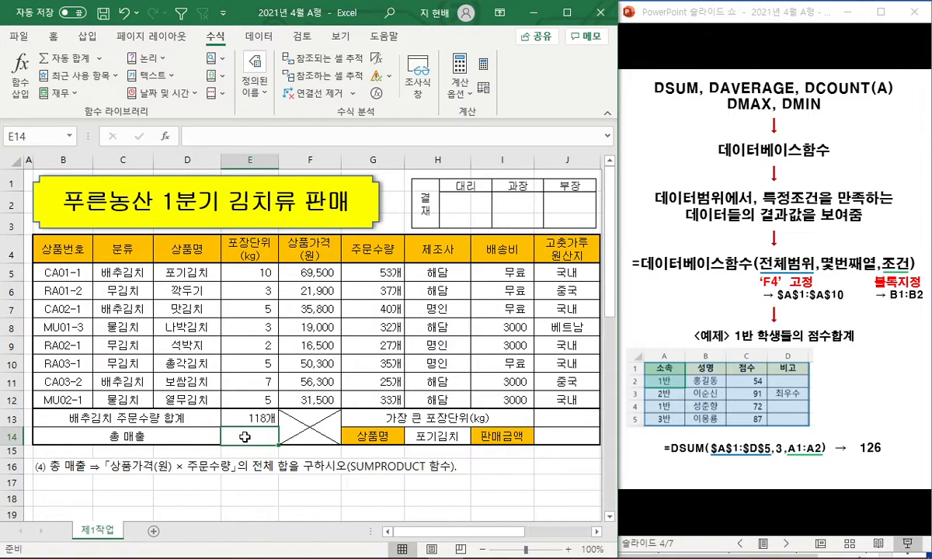
# Step: Calculate 총 매출 in E14 with =SUMPRODUCT(F5:F12,G5:G12)
pyautogui.write('=')
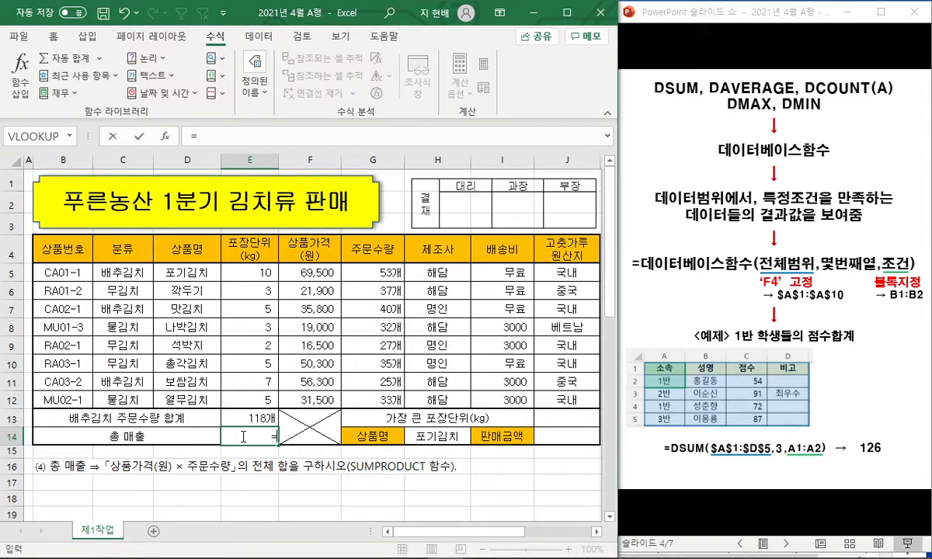
pyautogui.write('SUMPRODU')
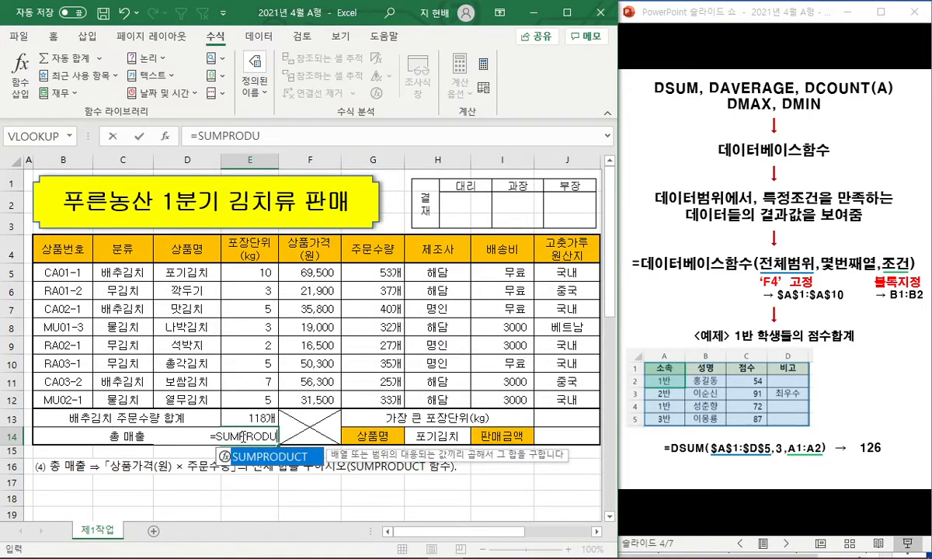
pyautogui.write('CT(')
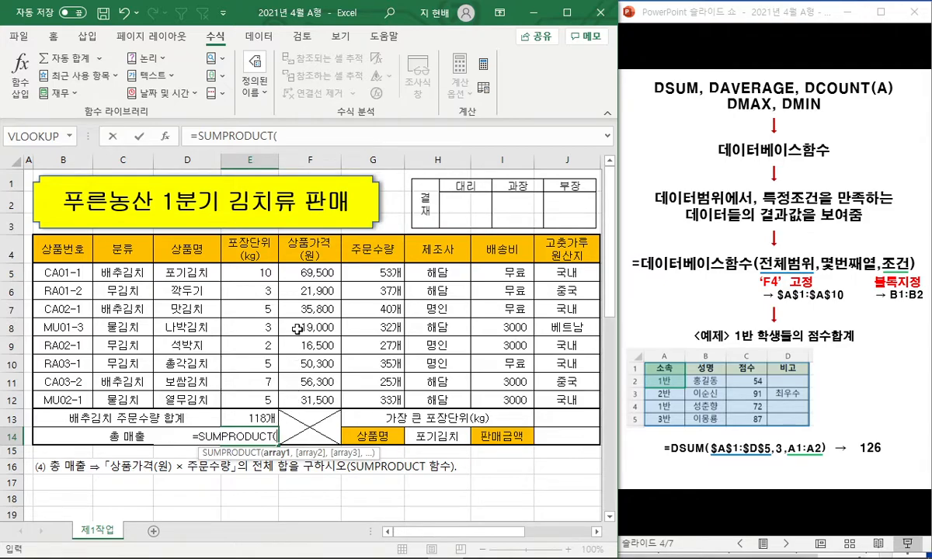
pyautogui.click(323, 272)
pyautogui.moveTo(324, 272); pyautogui.dragTo(328, 400)
pyautogui.write(',')
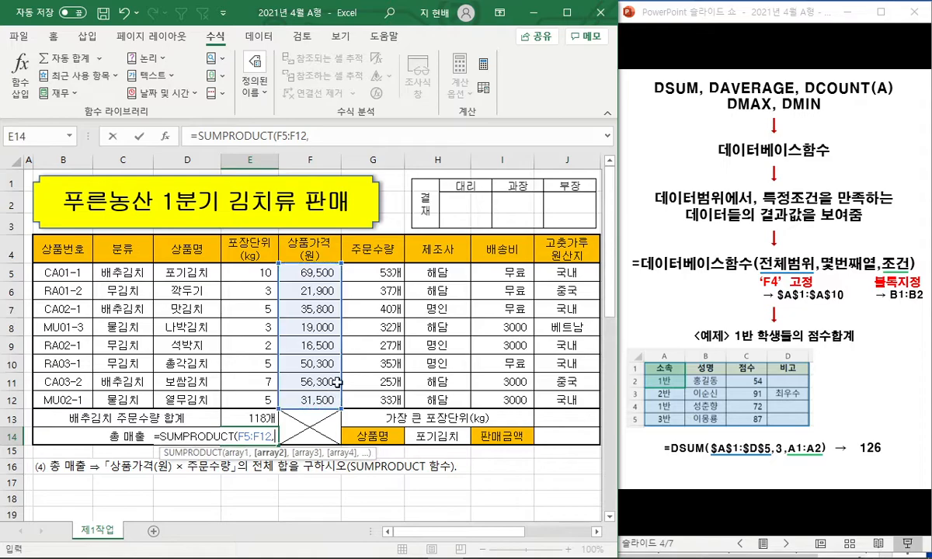
pyautogui.moveTo(373, 272); pyautogui.dragTo(376, 399)
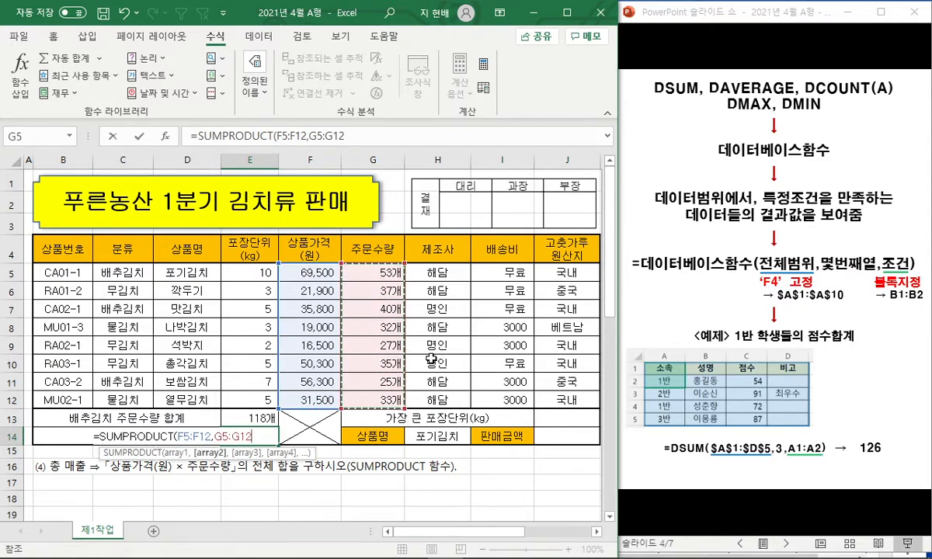
pyautogui.write(')')
pyautogui.press('Return')
pyautogui.press('Up')
# Step: Narrow column D slightly and widen column E enough to show the full 총 매출 amount
pyautogui.moveTo(278, 161); pyautogui.dragTo(321, 161)
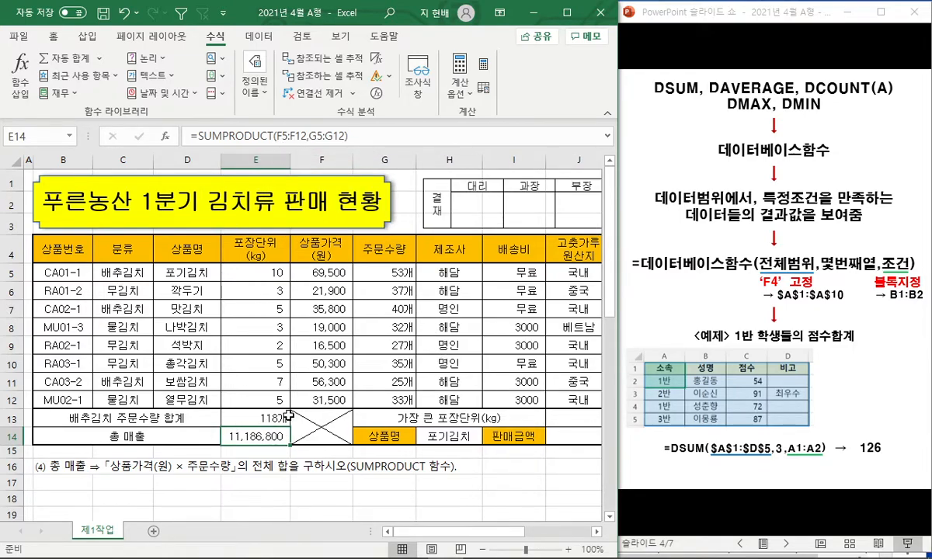
pyautogui.click(206, 160)
pyautogui.moveTo(242, 161); pyautogui.dragTo(213, 161)
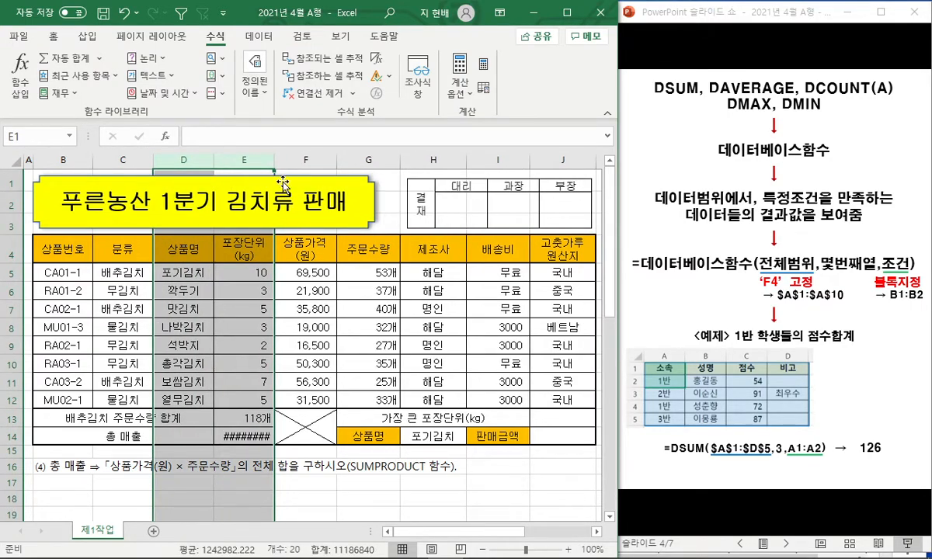
pyautogui.click(294, 292)
pyautogui.moveTo(275, 164); pyautogui.dragTo(285, 165)
pyautogui.click(248, 418)
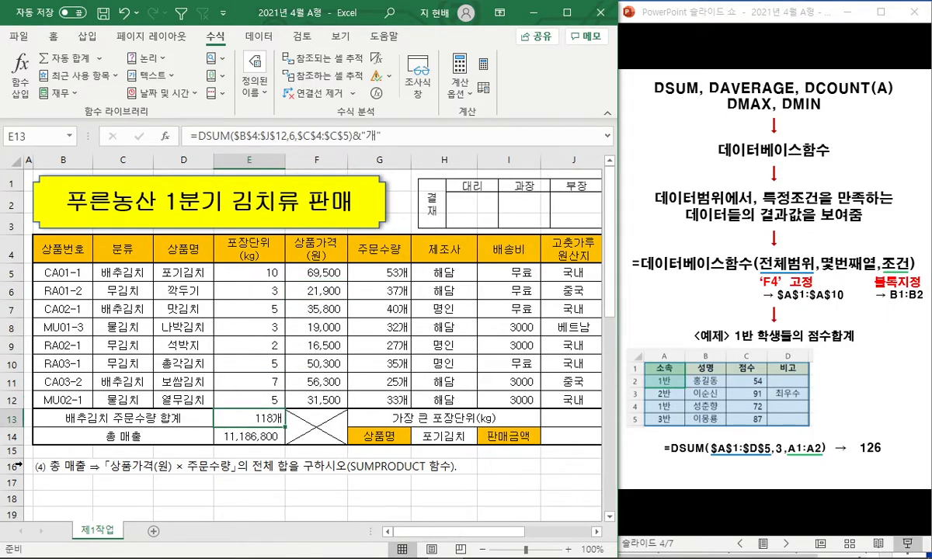
# Step: Delete rows 16 to 19, which contain the finished instruction (4)
pyautogui.click(12, 467)
pyautogui.scroll(-2, 233, 349)
pyautogui.moveTo(13, 337); pyautogui.dragTo(13, 377)
pyautogui.rightClick(13, 378)
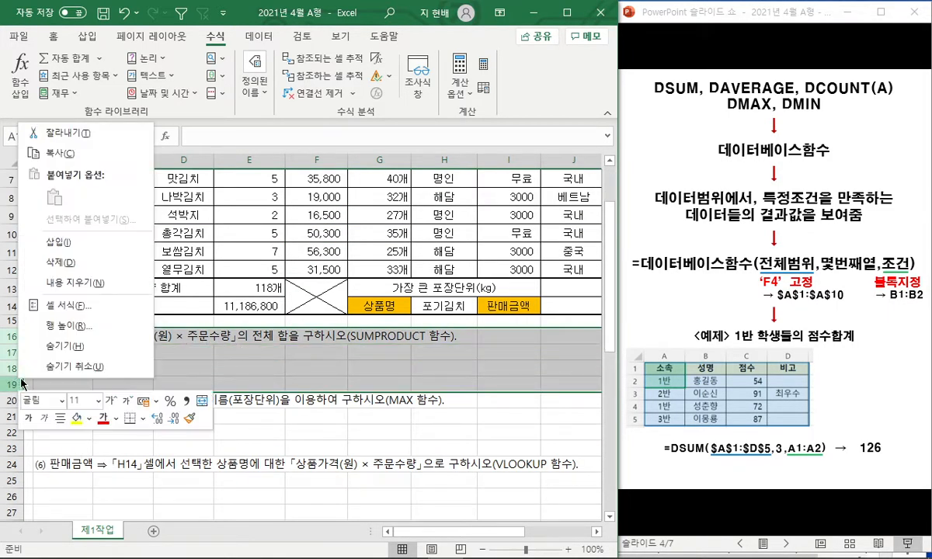
pyautogui.click(69, 264)
pyautogui.scroll(2, 212, 367)
pyautogui.click(248, 497)
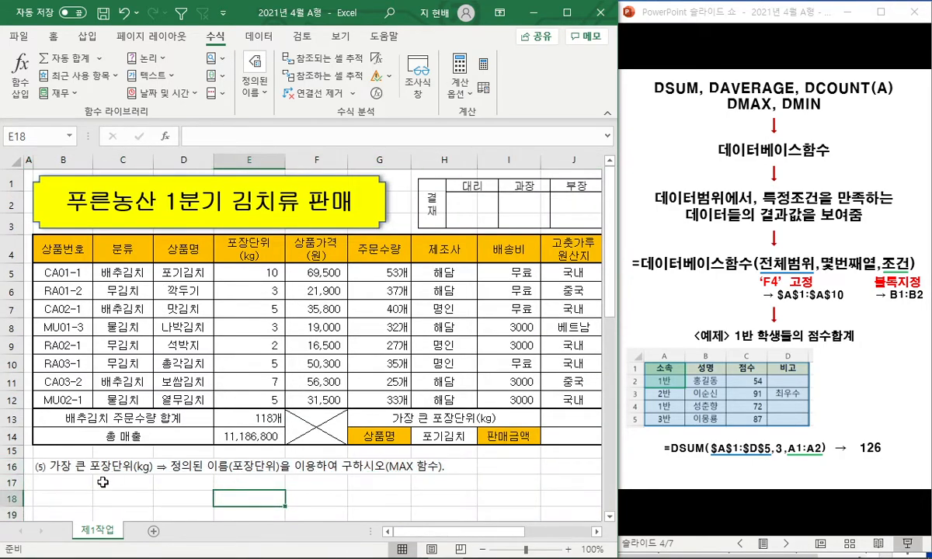
# Step: Switch to the PowerPoint slide show and study the syntax and purpose of MAX, MIN, MEDIAN, LARGE and SMALL
pyautogui.click(571, 417)
pyautogui.click(759, 14)
pyautogui.press('Right')
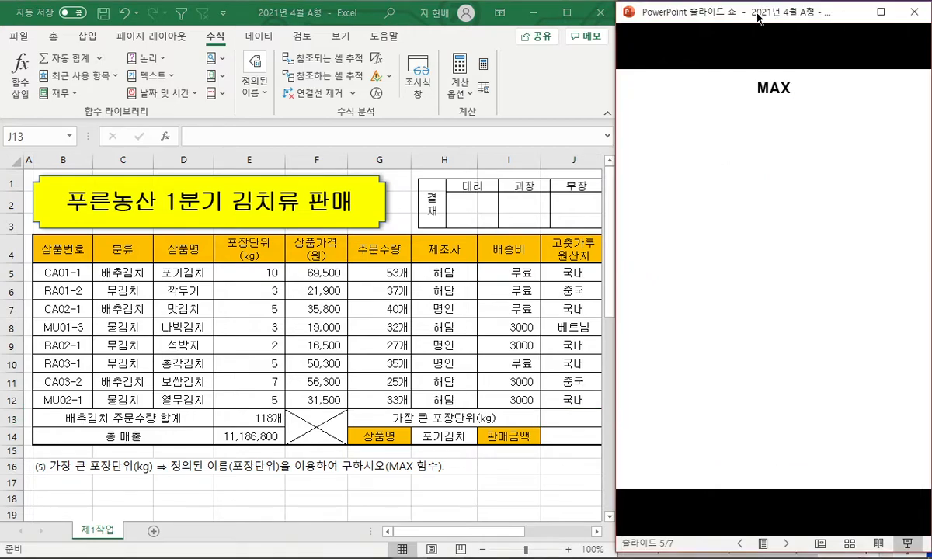
pyautogui.press('Right')
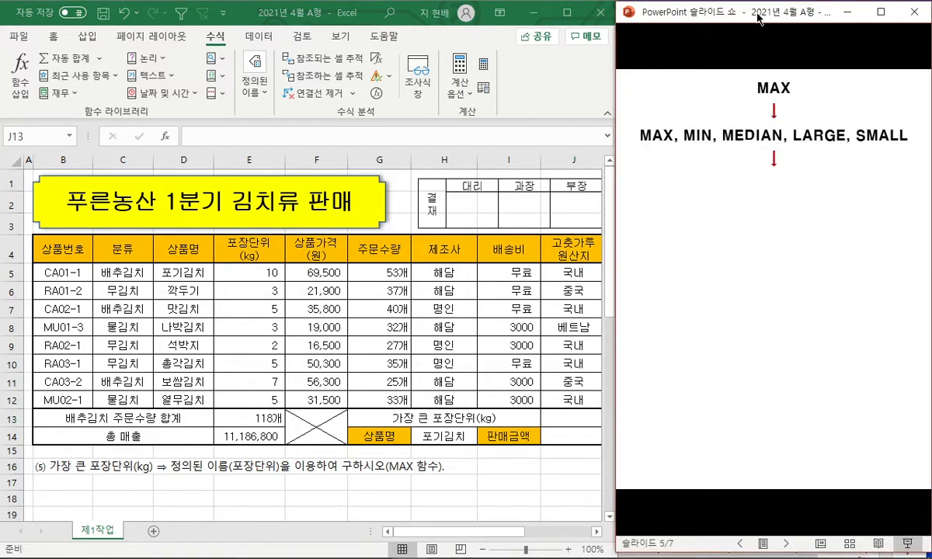
pyautogui.press('Right')
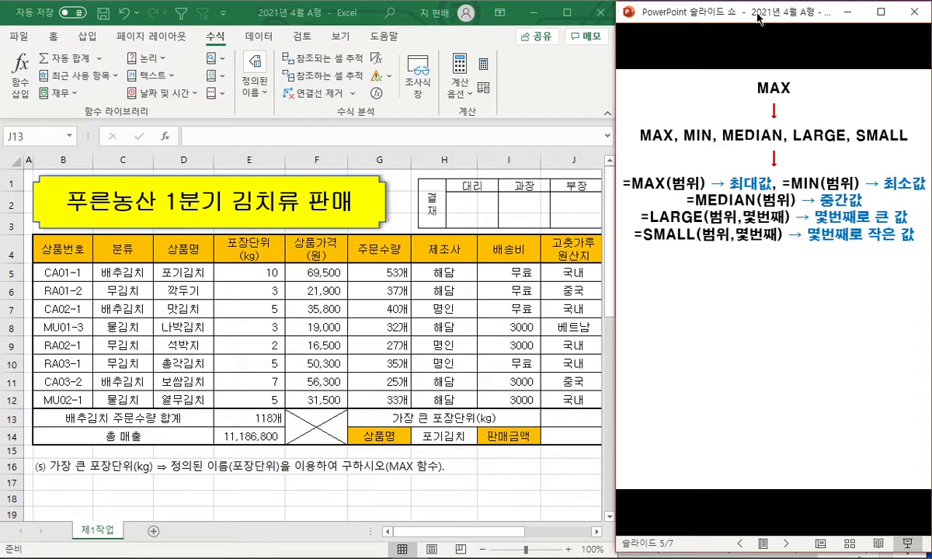
# Step: Go through the slide's MAX, MIN, MEDIAN, LARGE and SMALL examples on A2:A6, including the LARGE(범위,1) and SMALL(범위,1) equivalents
pyautogui.press('Right')
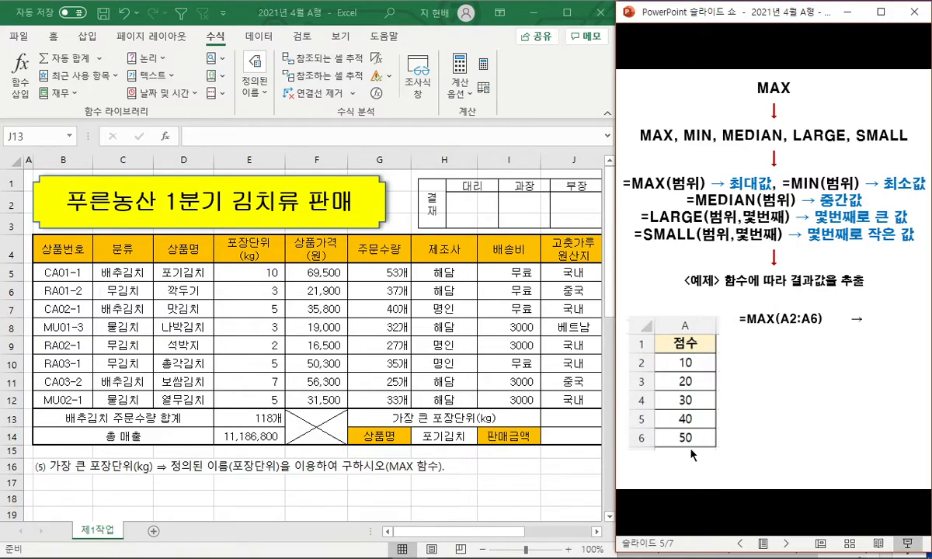
pyautogui.press('Right')
pyautogui.press('Right')
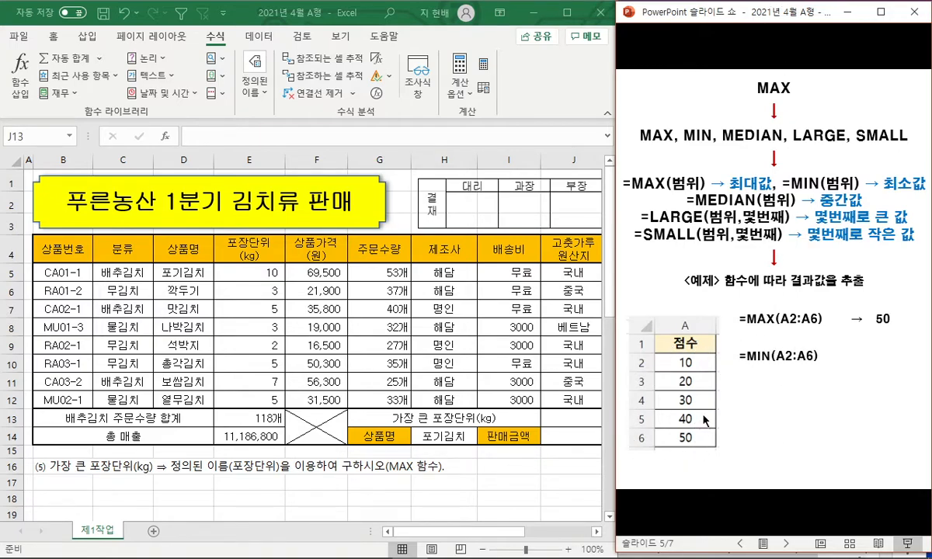
pyautogui.press('Right')
pyautogui.press('Right')
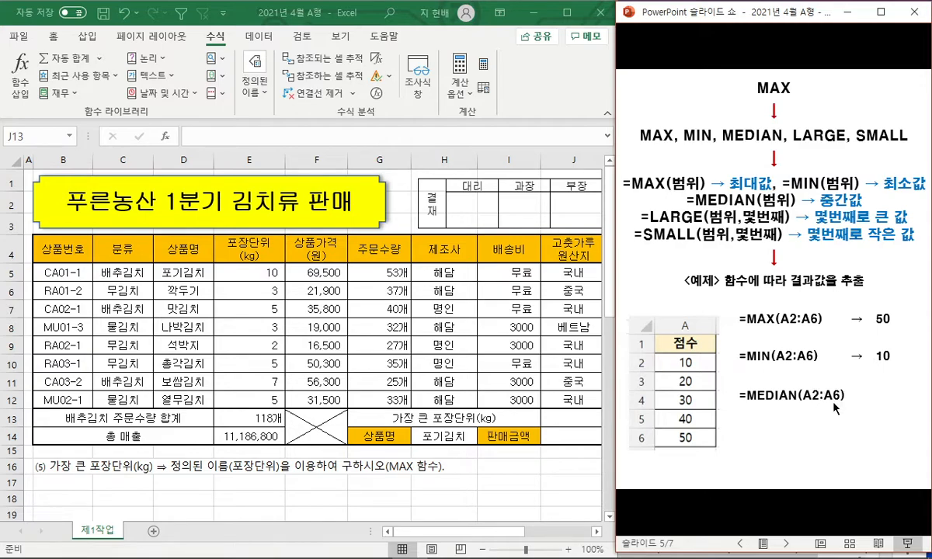
pyautogui.press('Right')
pyautogui.press('Right')
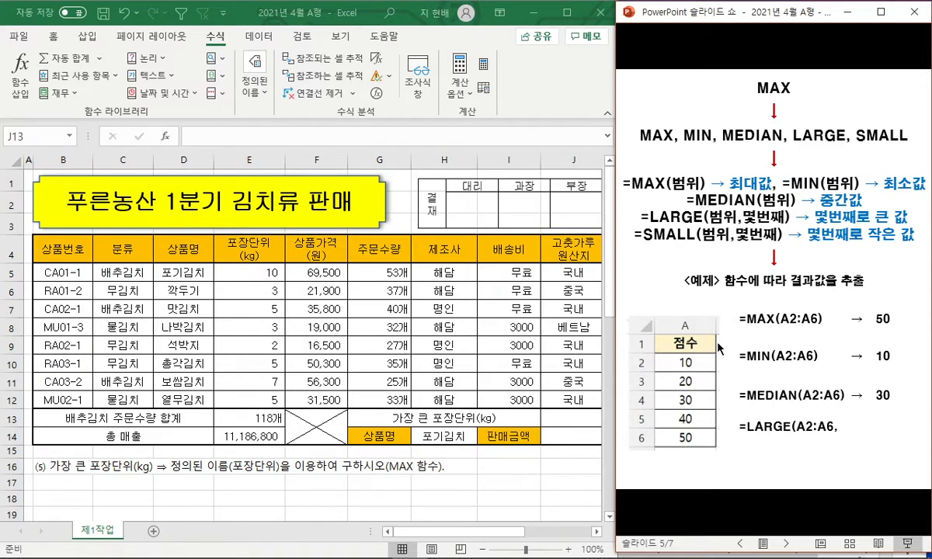
pyautogui.press('Right')
pyautogui.press('Right')
pyautogui.press('Right')
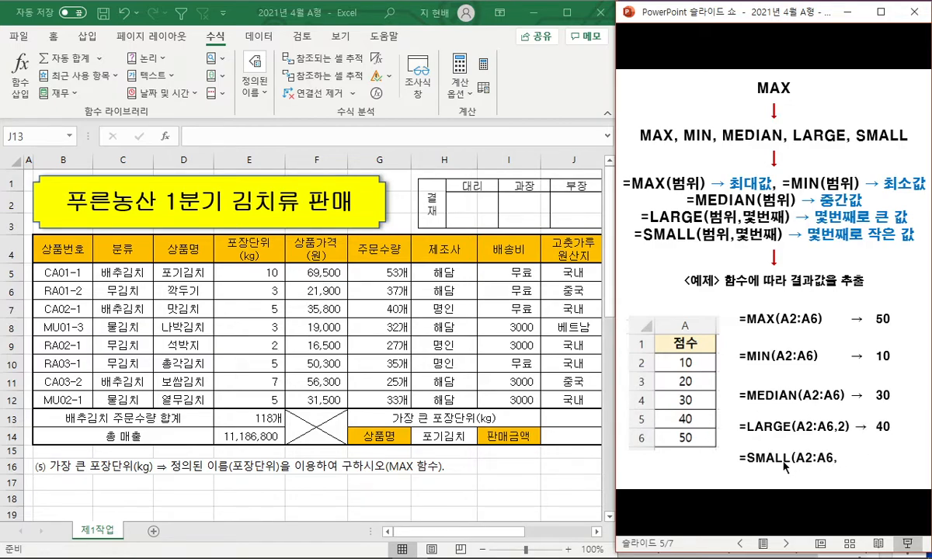
pyautogui.press('Right')
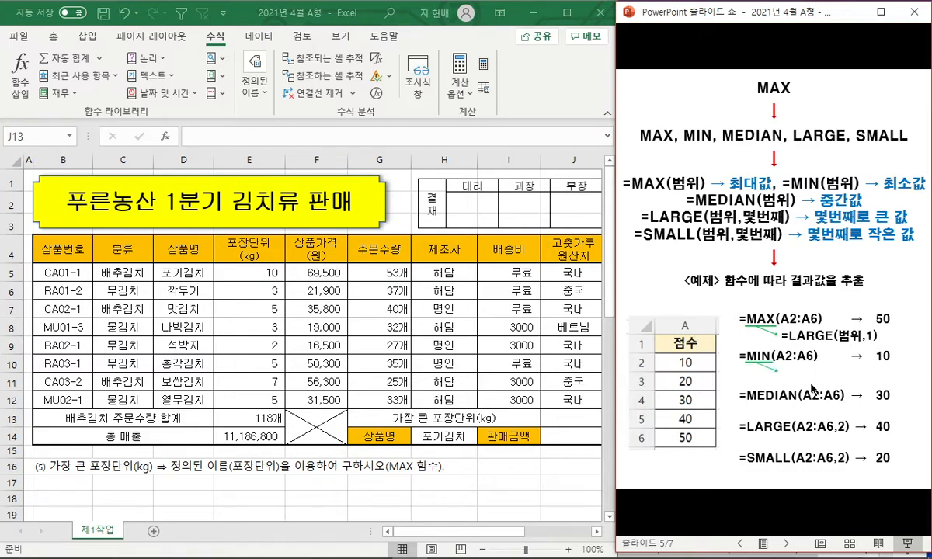
pyautogui.click(769, 364)
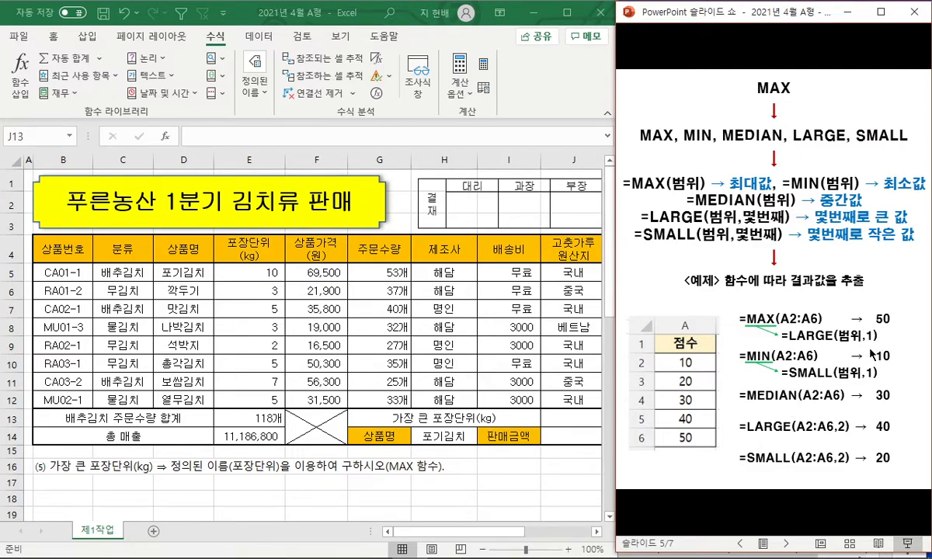
# Step: Enter in J13 a MAX formula over the package sizes in E5:E12, using the defined name 포장단위
pyautogui.click(565, 416)
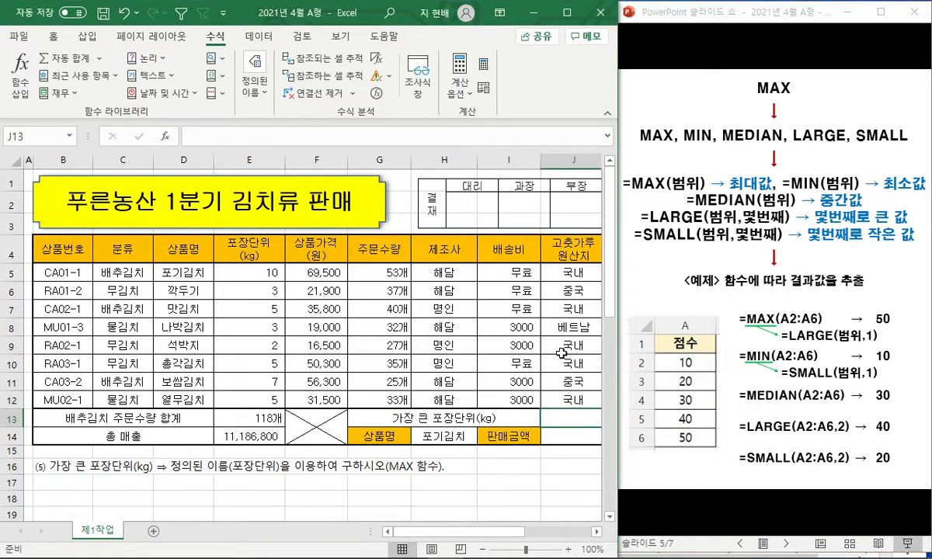
pyautogui.write('=MAX(')
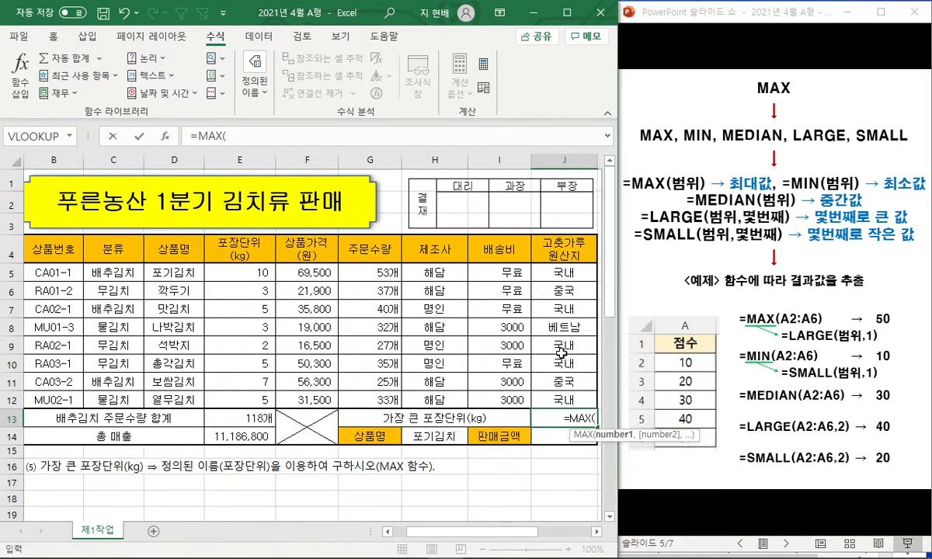
pyautogui.moveTo(259, 265); pyautogui.dragTo(260, 401)
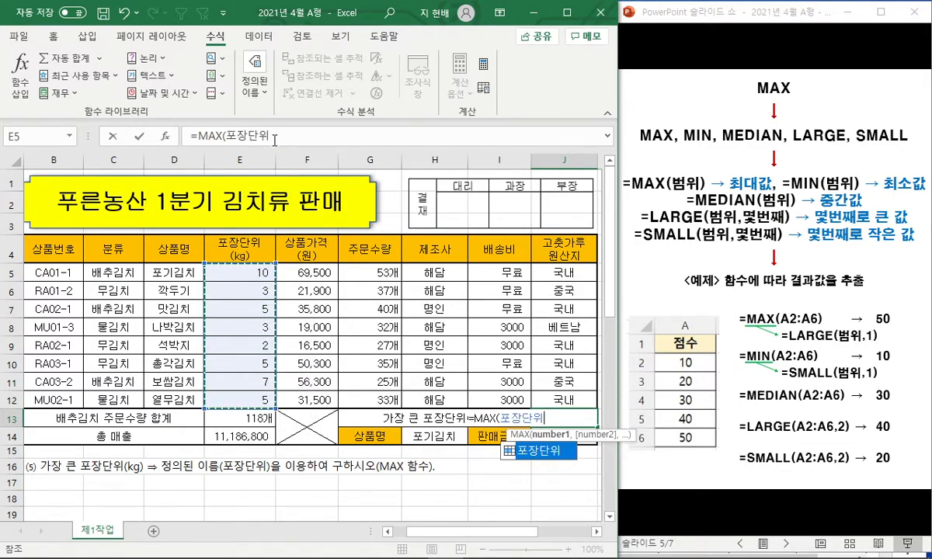
pyautogui.click(338, 134)
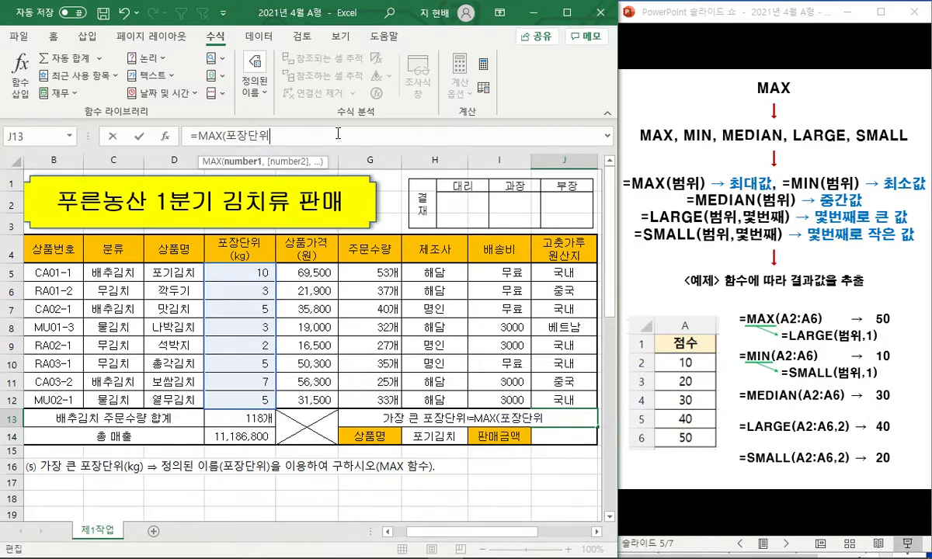
pyautogui.write(')')
pyautogui.press('Return')
# Step: Replace the content of J13 with the formula =MAX(포장단위)
pyautogui.press('Up')
pyautogui.write('₩')
pyautogui.press('BackSpace')
pyautogui.write('=M')
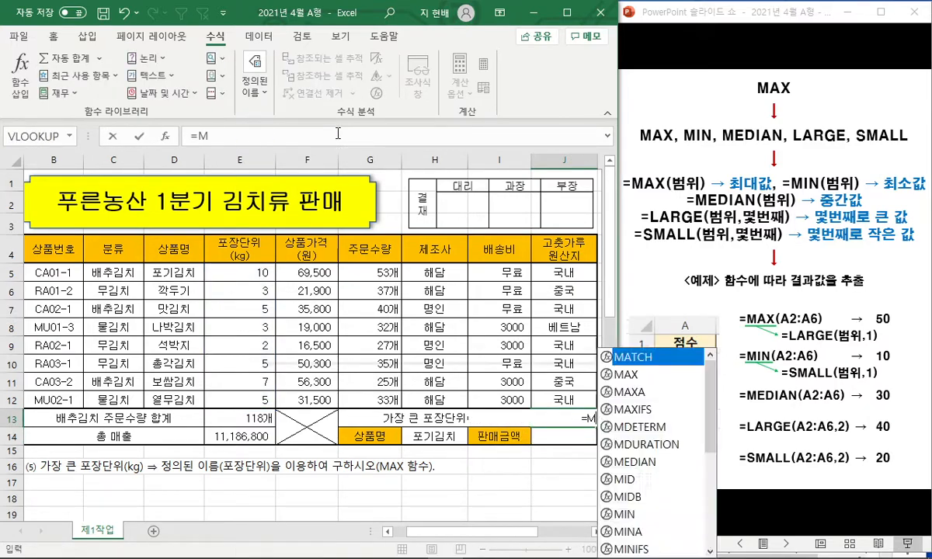
pyautogui.write('AX(포장단위)')
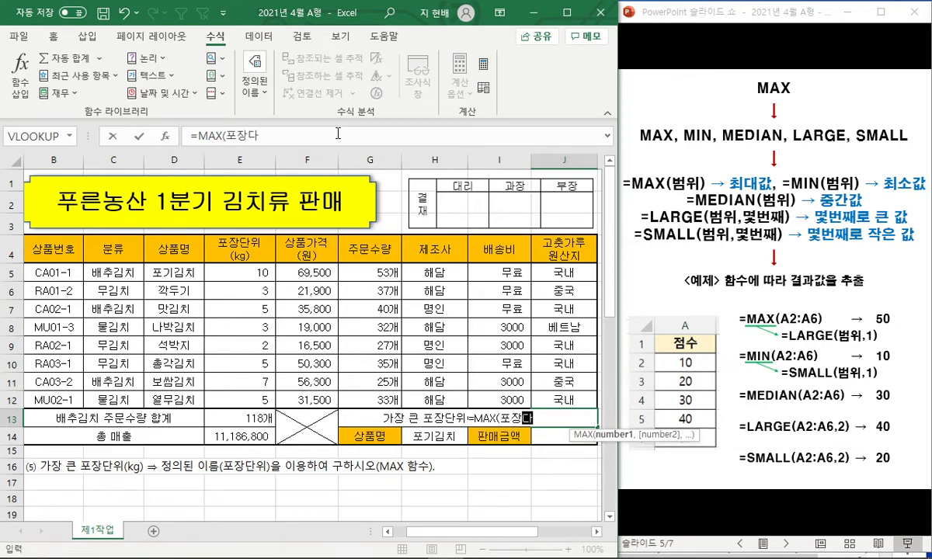
pyautogui.press('Return')
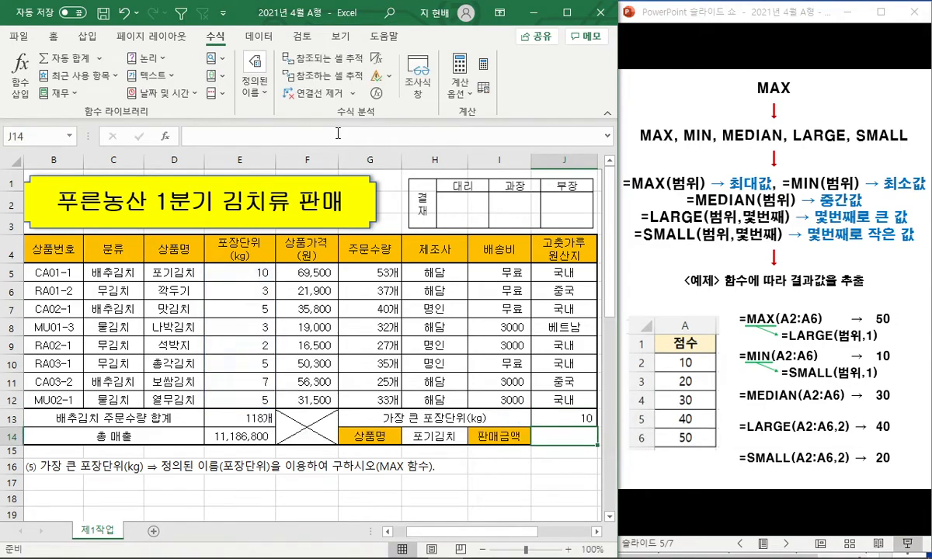
# Step: Delete rows 16 to 19, which contain the finished instruction (5)
pyautogui.moveTo(189, 483); pyautogui.dragTo(6, 482)
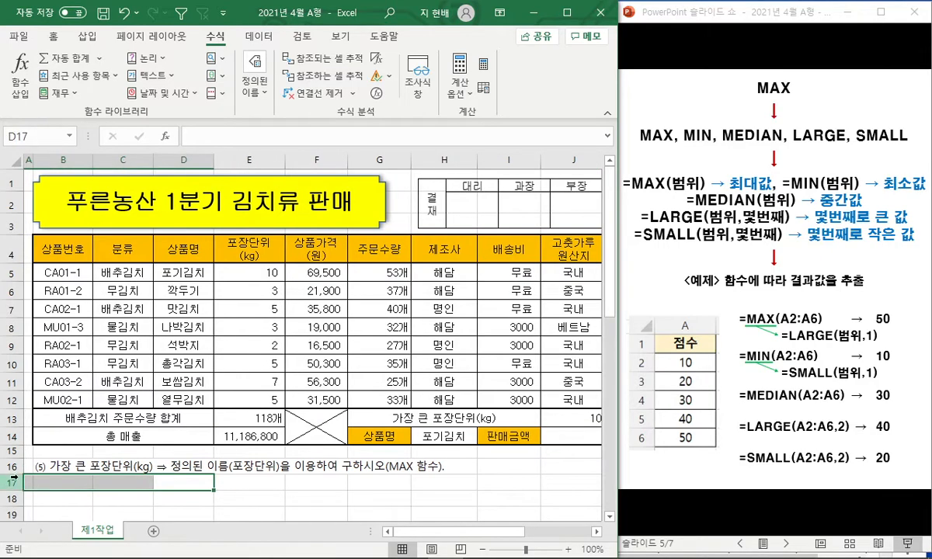
pyautogui.click(14, 469)
pyautogui.scroll(-1, 38, 464)
pyautogui.moveTo(14, 403); pyautogui.dragTo(20, 450)
pyautogui.hotkey('ctrl', '-')
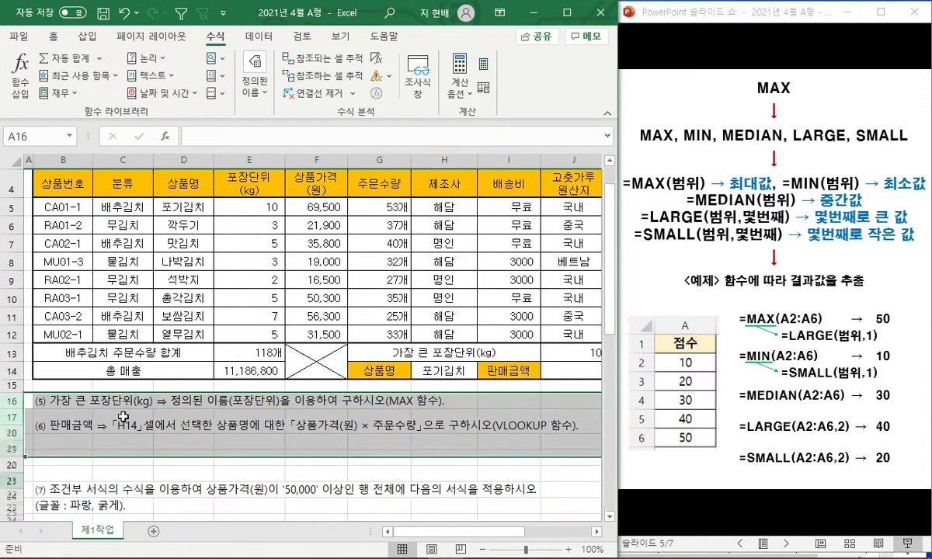
# Step: Advance the PowerPoint slide show to the VLOOKUP and HLOOKUP slide, study the syntax, and return to cell J14 in Excel
pyautogui.scroll(1, 226, 399)
pyautogui.click(451, 436)
pyautogui.click(672, 12)
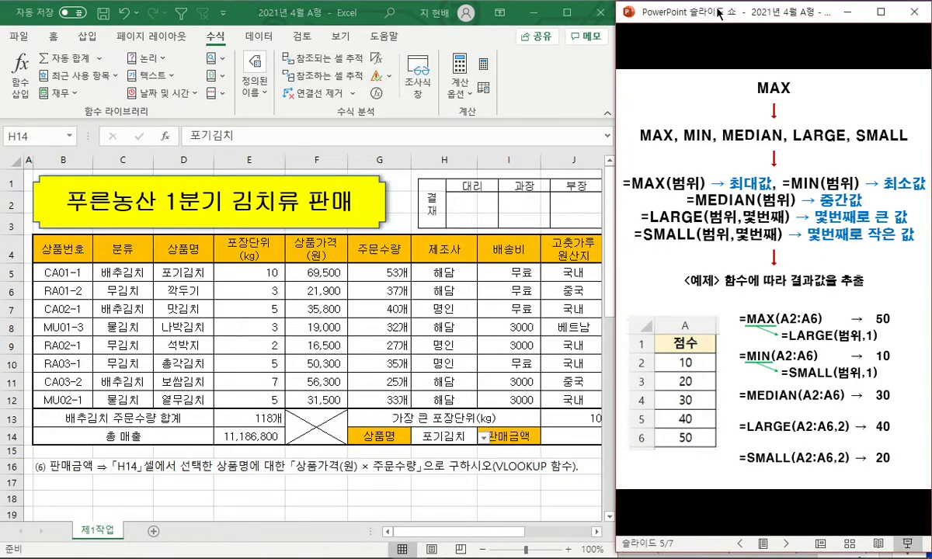
pyautogui.press('Right')
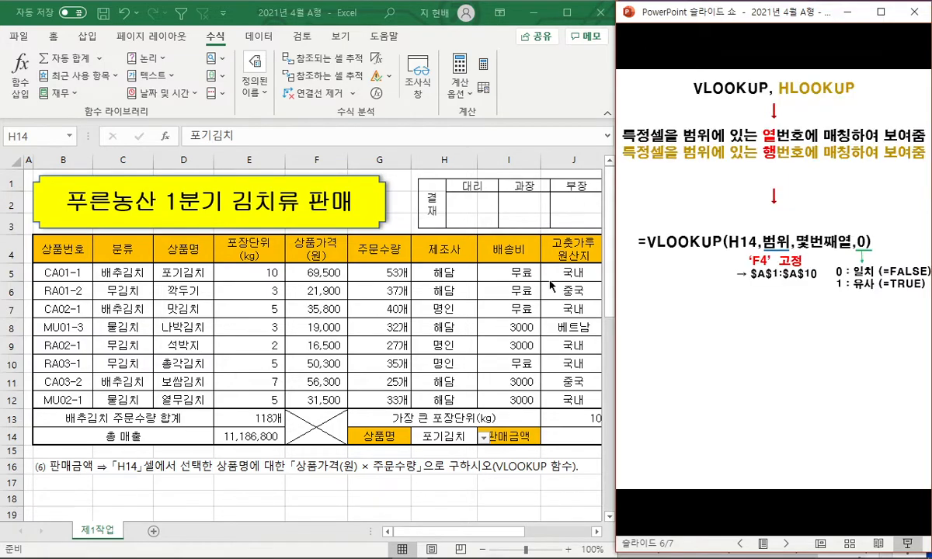
pyautogui.click(555, 437)
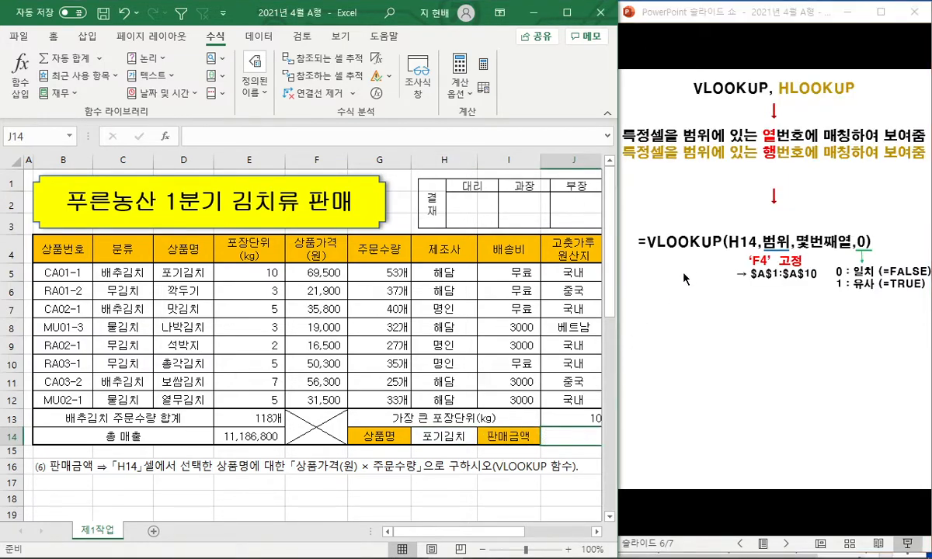
# Step: Relate instruction (6) to the VLOOKUP syntax, marking H14, the table range starting at 상품명, and one lookup each for 상품가격(원) and 주문수량
pyautogui.moveTo(132, 469); pyautogui.dragTo(114, 457)
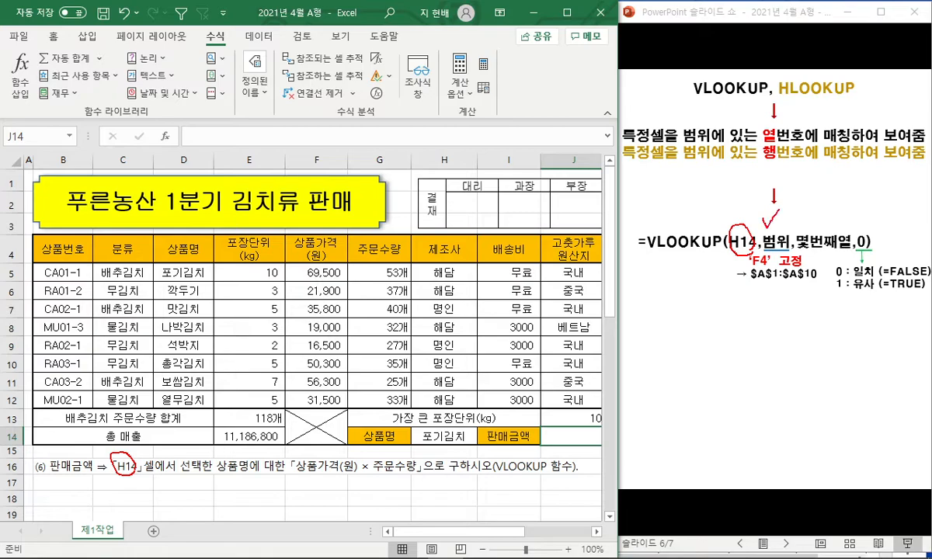
pyautogui.moveTo(398, 449); pyautogui.dragTo(362, 431)
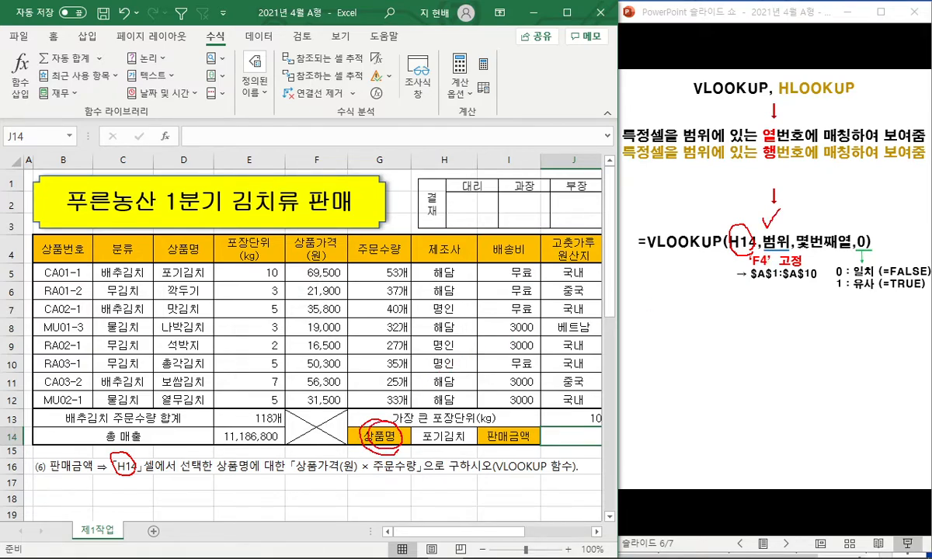
pyautogui.moveTo(195, 241)
pyautogui.mouseDown()
pyautogui.moveTo(201, 262)
pyautogui.moveTo(171, 381)
pyautogui.moveTo(604, 403)
pyautogui.moveTo(598, 265)
pyautogui.moveTo(200, 252)
pyautogui.mouseUp()
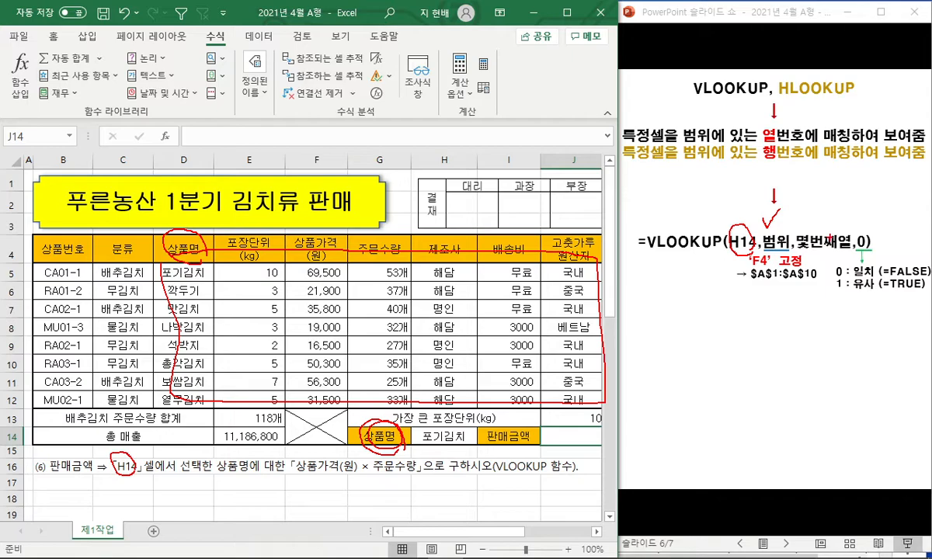
pyautogui.moveTo(766, 227)
pyautogui.mouseDown()
pyautogui.moveTo(456, 211)
pyautogui.moveTo(526, 243)
pyautogui.mouseUp()
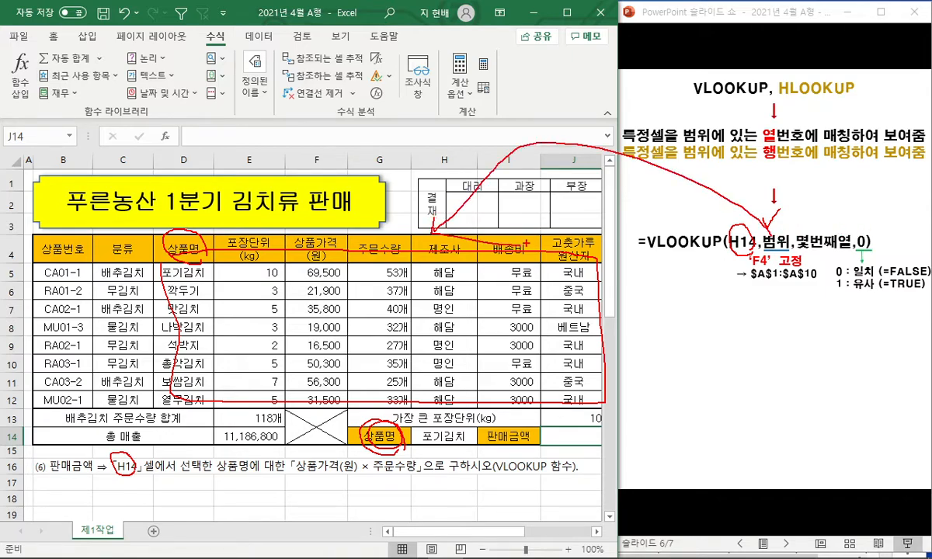
pyautogui.moveTo(482, 444); pyautogui.dragTo(540, 445)
pyautogui.moveTo(365, 472); pyautogui.dragTo(389, 471)
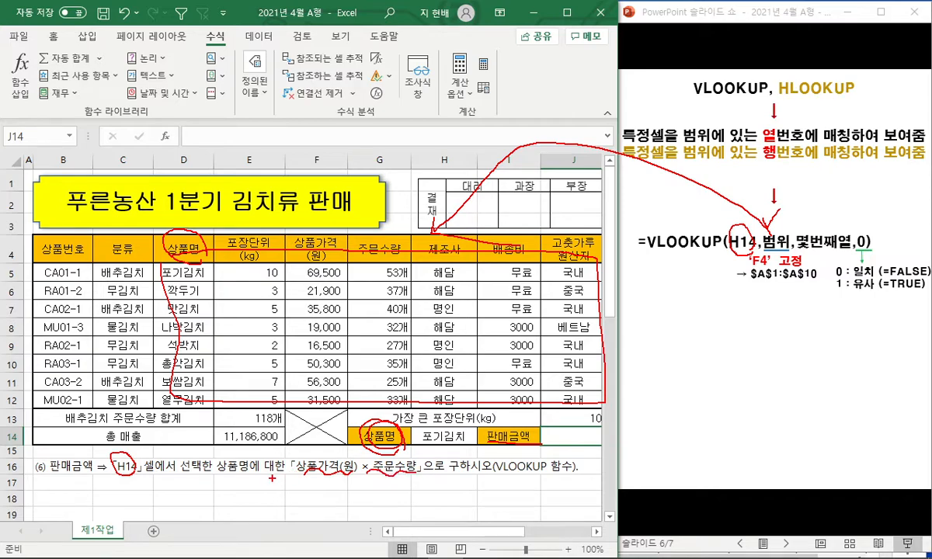
pyautogui.moveTo(286, 467)
pyautogui.mouseDown()
pyautogui.moveTo(288, 494)
pyautogui.moveTo(336, 526)
pyautogui.mouseUp()
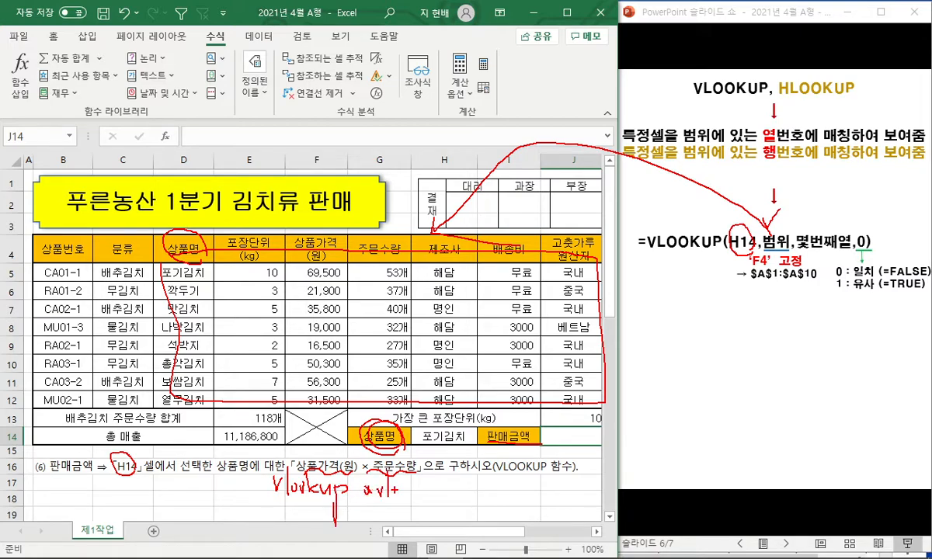
pyautogui.moveTo(409, 475)
pyautogui.mouseDown()
pyautogui.moveTo(409, 495)
pyautogui.moveTo(448, 532)
pyautogui.moveTo(416, 498)
pyautogui.mouseUp()
pyautogui.moveTo(351, 471)
pyautogui.mouseDown()
pyautogui.moveTo(327, 473)
pyautogui.moveTo(351, 466)
pyautogui.mouseUp()
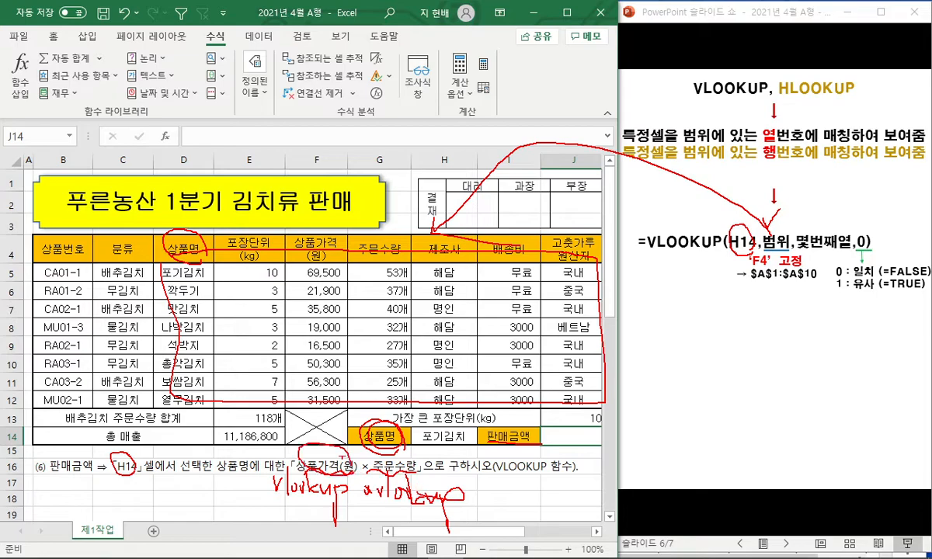
# Step: Count the columns from 상품명 to 상품가격(원) and 주문수량 for the VLOOKUP column numbers 3 and 4, and clear the annotations
pyautogui.moveTo(194, 211); pyautogui.dragTo(195, 230)
pyautogui.moveTo(288, 218); pyautogui.dragTo(281, 233)
pyautogui.moveTo(806, 230); pyautogui.dragTo(825, 227)
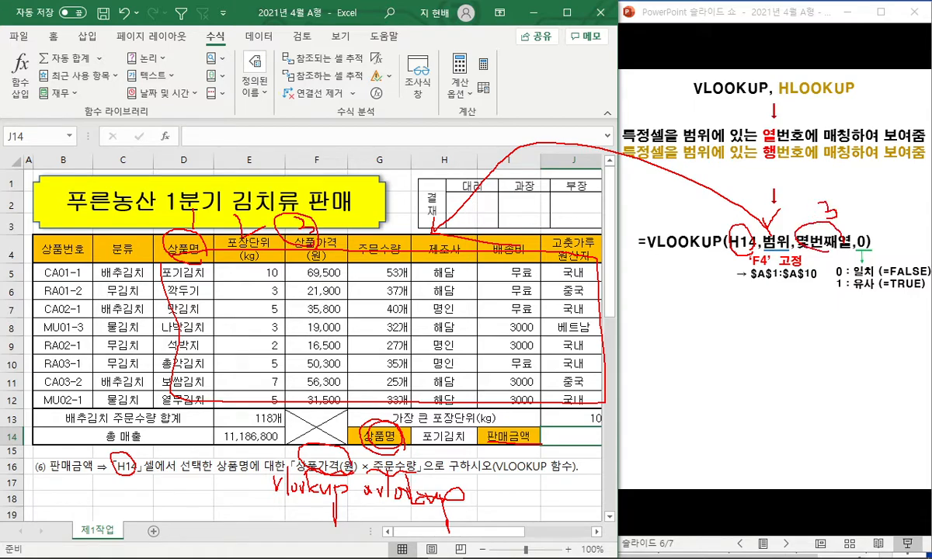
pyautogui.moveTo(395, 208); pyautogui.dragTo(407, 220)
pyautogui.moveTo(401, 207); pyautogui.dragTo(403, 238)
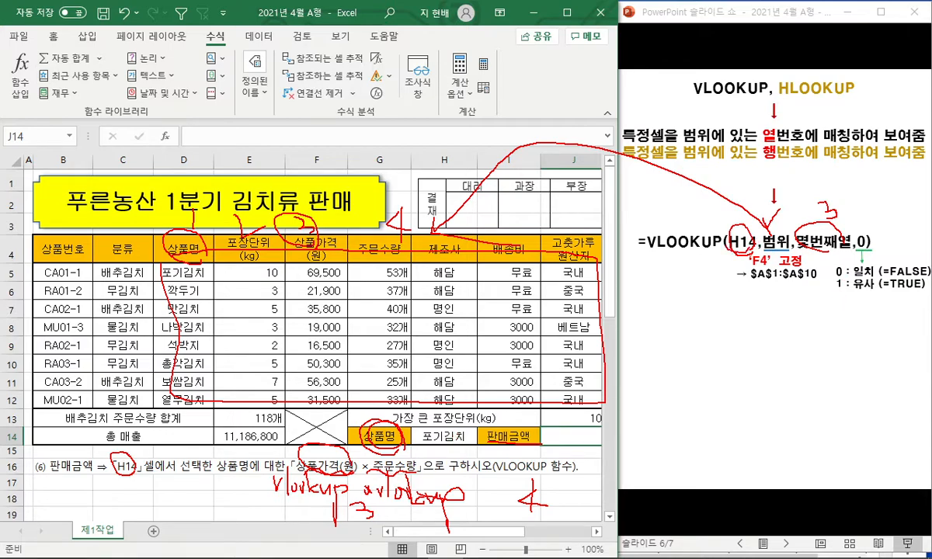
pyautogui.moveTo(781, 253); pyautogui.dragTo(793, 253)
pyautogui.moveTo(760, 216); pyautogui.dragTo(771, 229)
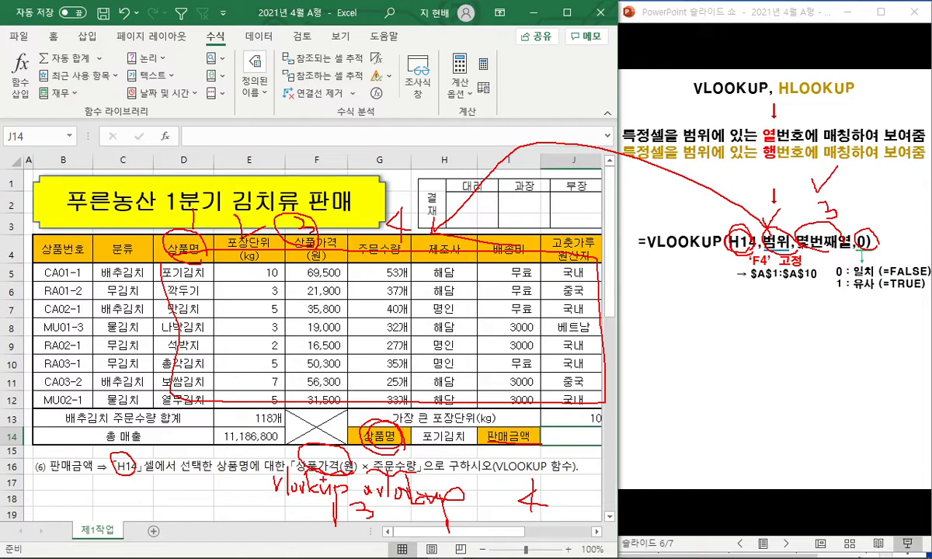
pyautogui.moveTo(305, 448); pyautogui.dragTo(328, 428)
pyautogui.press('Escape')
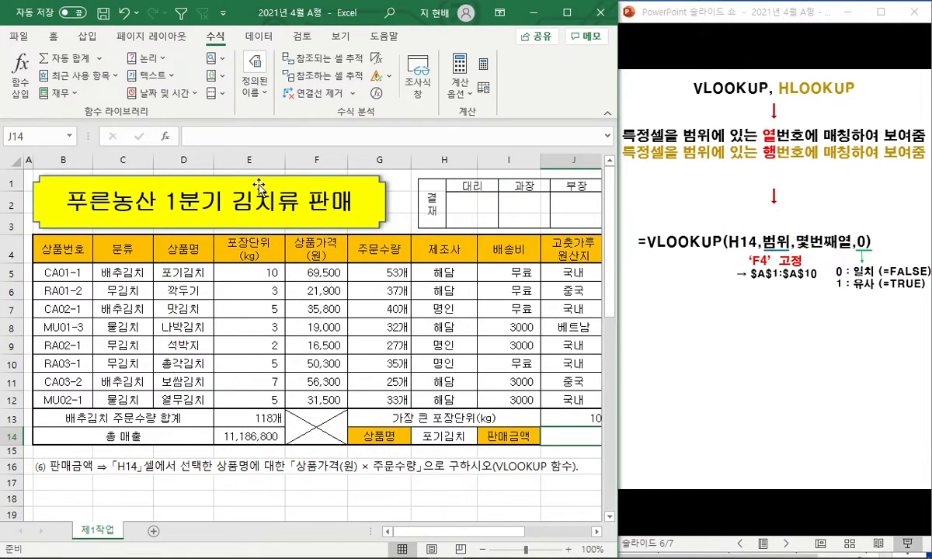
# Step: Look up the selected product's 상품가격(원) in J14 with =VLOOKUP(H14,$D$5:$J$12,3,0)
pyautogui.click(312, 130)
pyautogui.write('=VLOOKUP(')
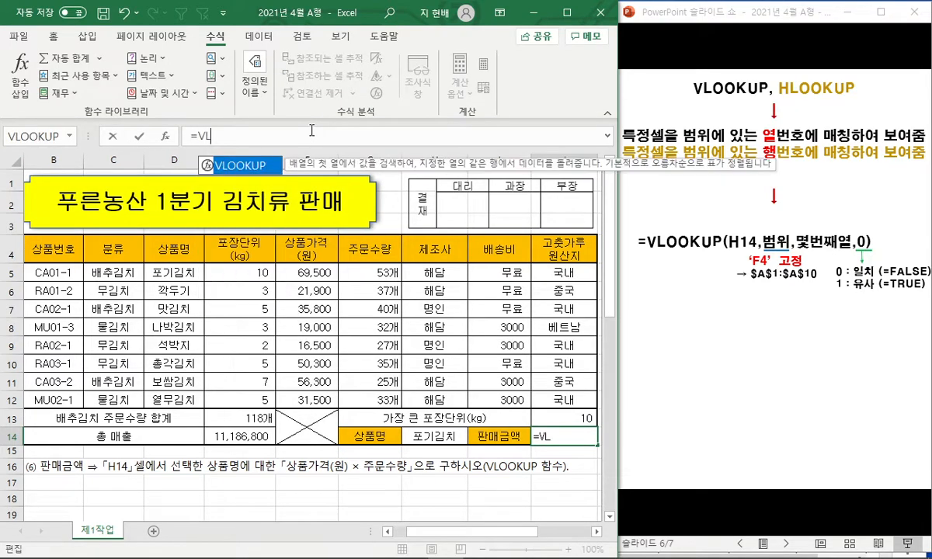
pyautogui.click(438, 432)
pyautogui.write(',')
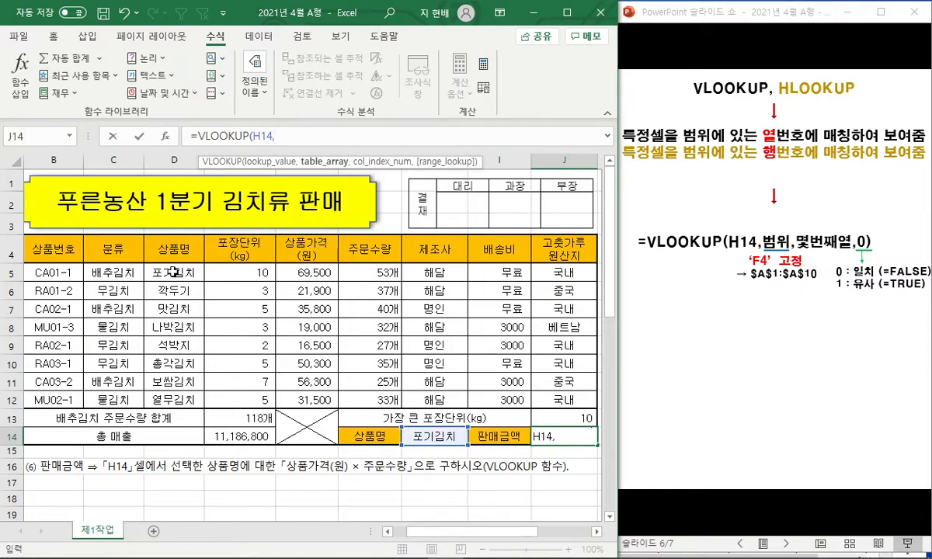
pyautogui.moveTo(167, 269); pyautogui.dragTo(561, 397)
pyautogui.press('F4')
pyautogui.write(',3,0')
pyautogui.press('Return')
pyautogui.press('Up')
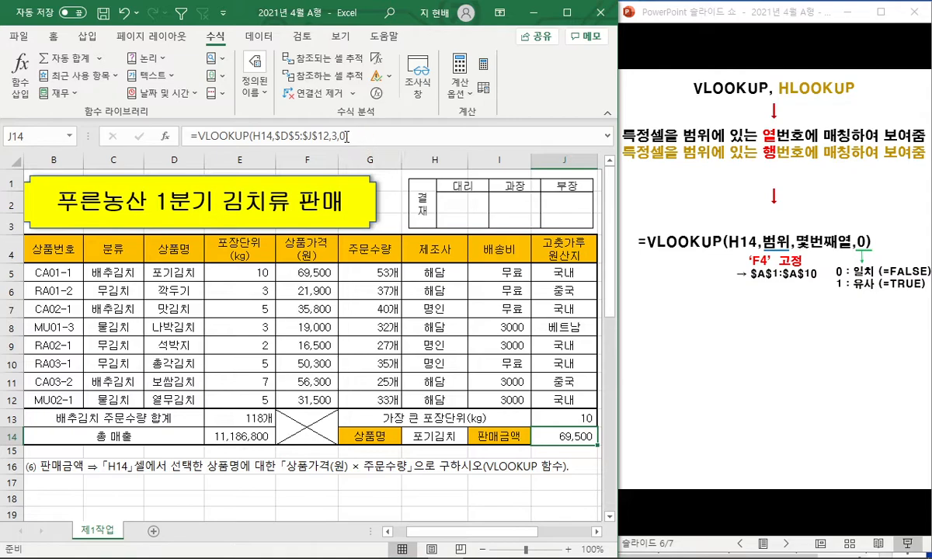
# Step: Set the column number in J14's VLOOKUP to 4 and compare the result with the order quantity in G5
pyautogui.moveTo(339, 137); pyautogui.dragTo(332, 137)
pyautogui.write('4')
pyautogui.press('Tab')
pyautogui.press('Left')
pyautogui.click(258, 269)
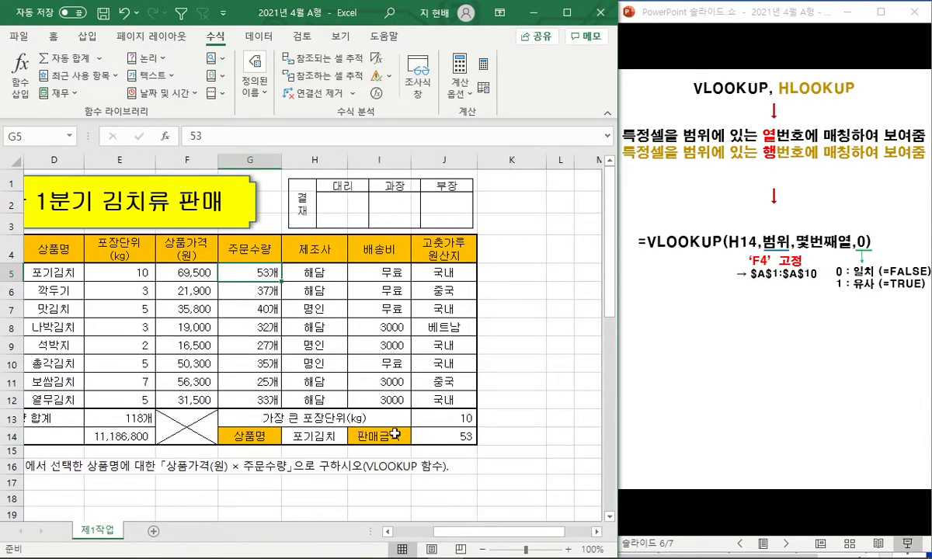
# Step: Complete the 판매금액 formula in J14 as =VLOOKUP(H14,$D$5:$J$12,3,0)*VLOOKUP(H14,$D$5:$J$12,4,0)
pyautogui.click(427, 435)
pyautogui.doubleClick(334, 135)
pyautogui.write('3')
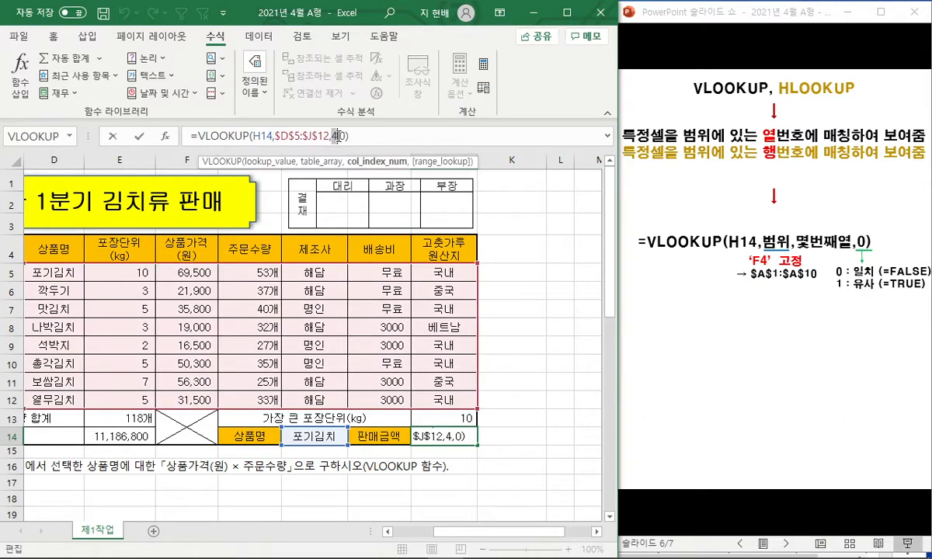
pyautogui.moveTo(349, 136); pyautogui.dragTo(196, 136)
pyautogui.hotkey('ctrl', 'c')
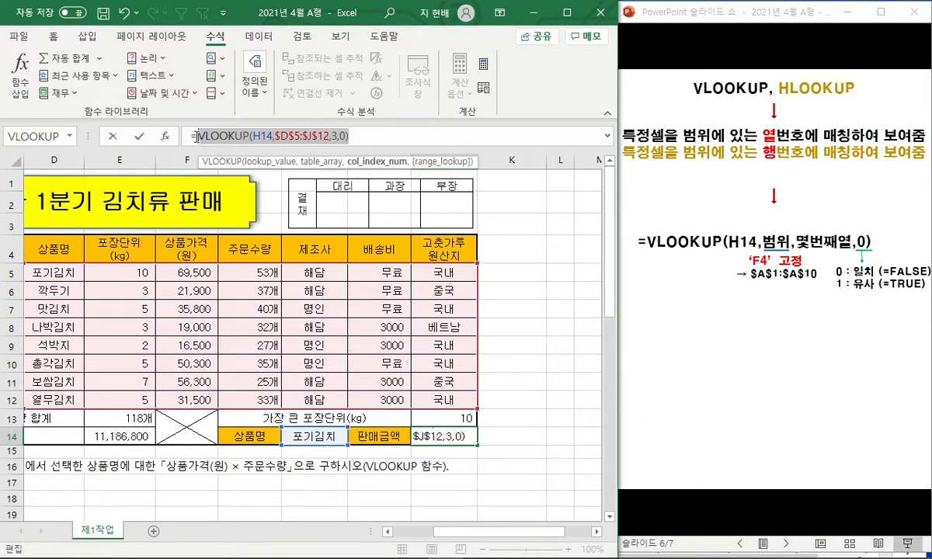
pyautogui.click(362, 138)
pyautogui.write('*')
pyautogui.hotkey('ctrl', 'v')
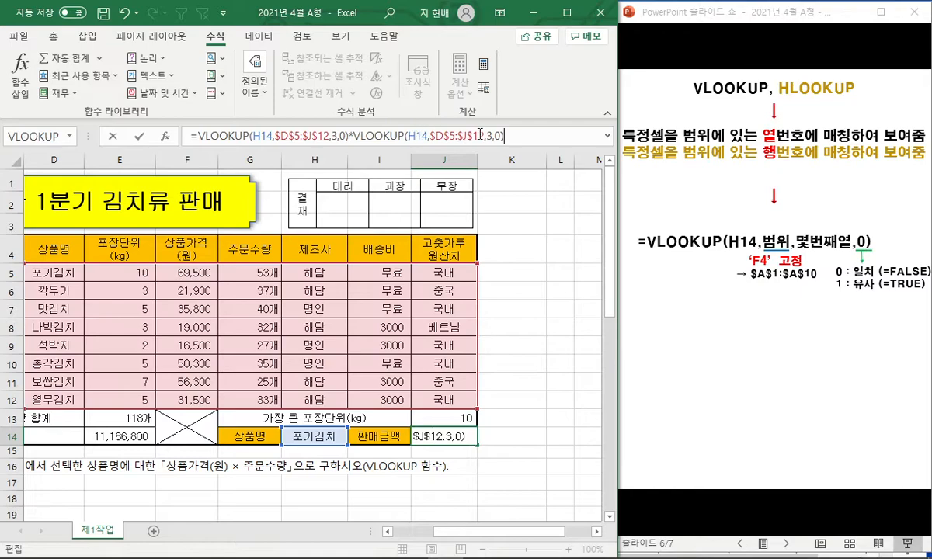
pyautogui.doubleClick(491, 136)
pyautogui.write('4')
pyautogui.press('Return')
# Step: Cross-check the 판매금액 in J14 against a temporary =F5*G5 formula in G17, and delete that check
pyautogui.moveTo(388, 381); pyautogui.dragTo(260, 344)
pyautogui.click(374, 289)
pyautogui.click(396, 484)
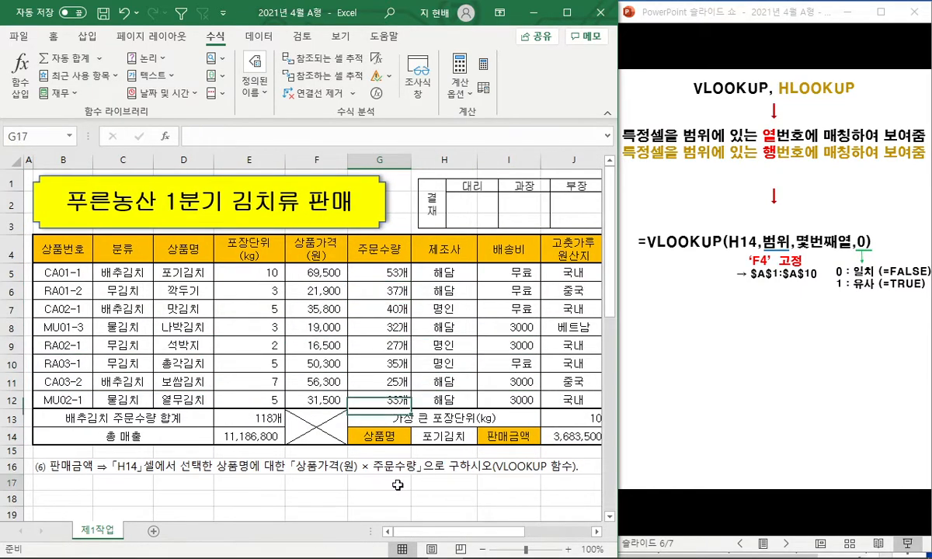
pyautogui.write('=')
pyautogui.click(308, 268)
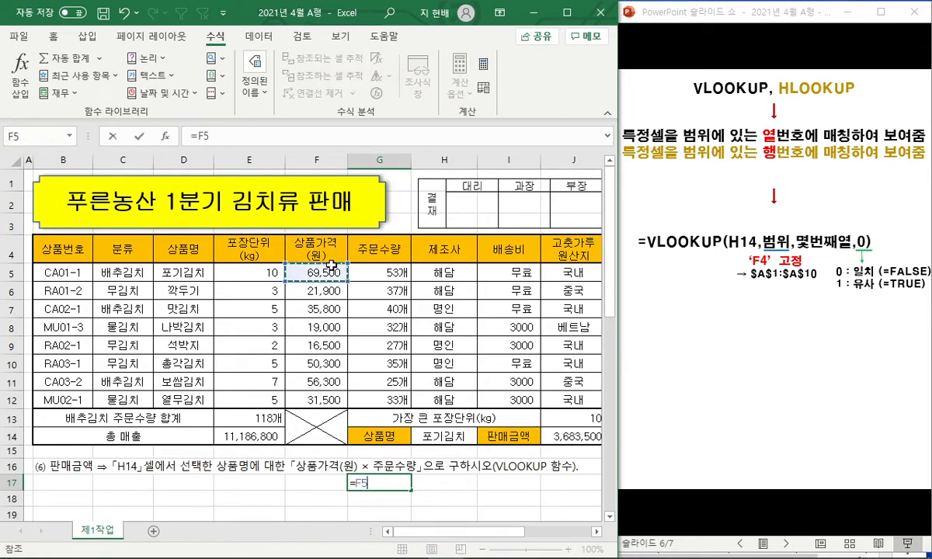
pyautogui.write('*')
pyautogui.click(379, 271)
pyautogui.press('Return')
pyautogui.click(571, 436)
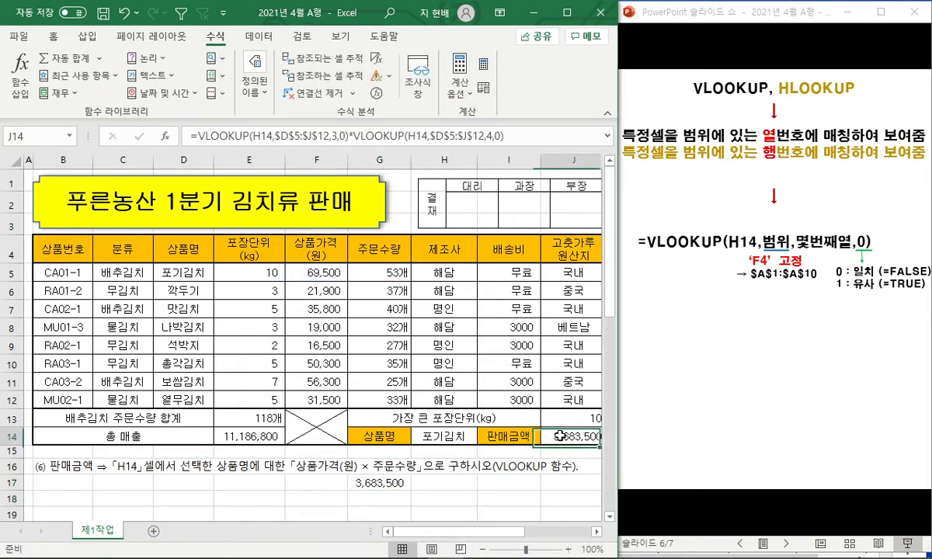
pyautogui.click(401, 480)
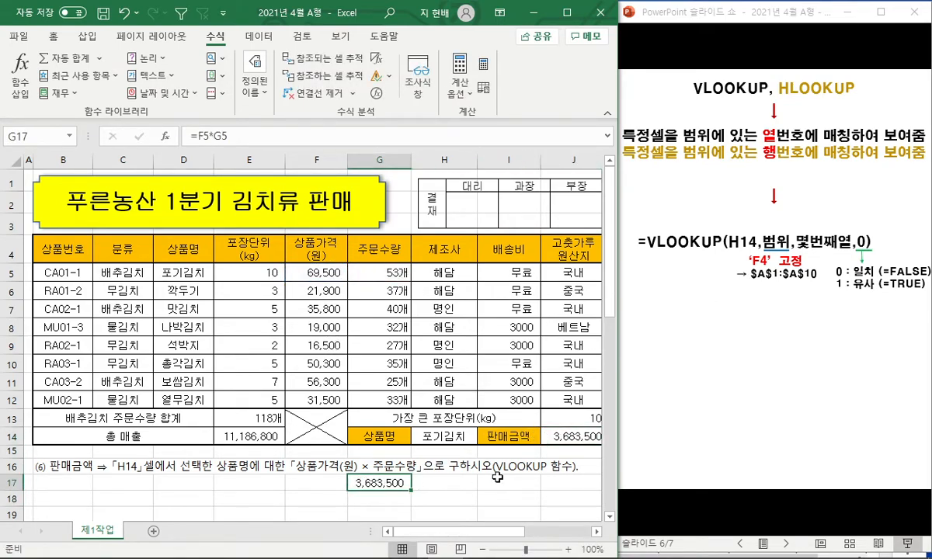
pyautogui.press('Delete')
# Step: Choose 깍두기 as the 상품명 in cell H14
pyautogui.click(447, 439)
pyautogui.click(483, 439)
pyautogui.click(454, 460)
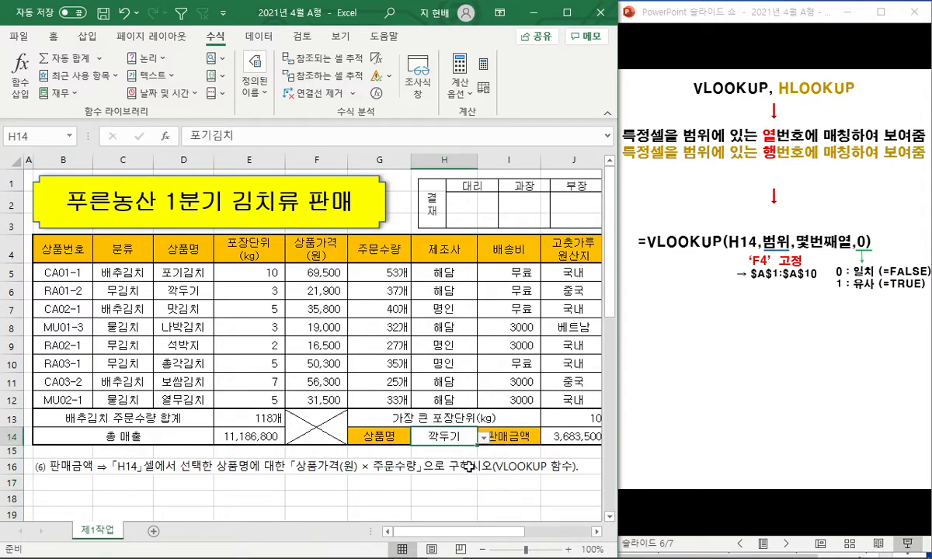
# Step: Choose 포기김치 as the 상품명 in cell H14
pyautogui.click(483, 438)
pyautogui.click(484, 438)
pyautogui.click(483, 438)
pyautogui.click(483, 438)
pyautogui.click(483, 438)
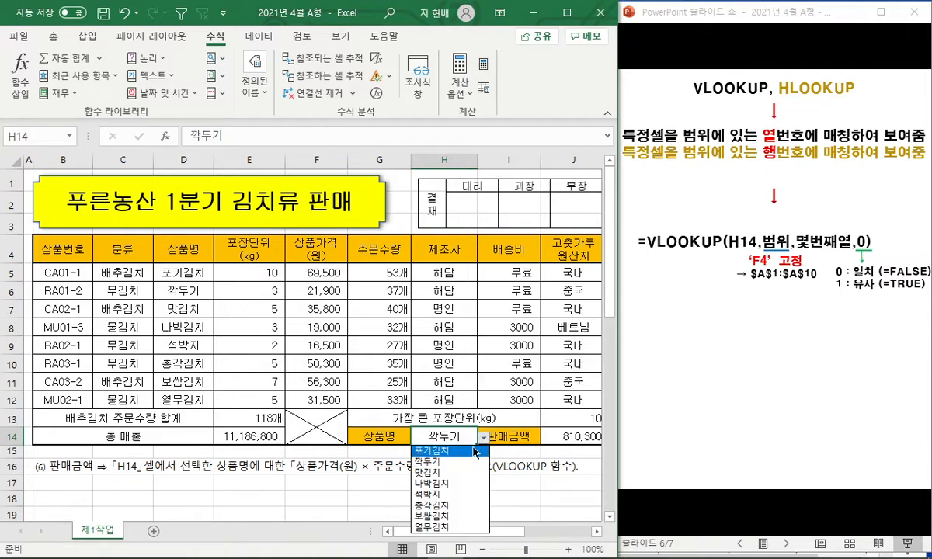
pyautogui.click(432, 451)
# Step: Delete the finished instruction (6) in row 16 and the empty rows 16 to 18 above instruction (7)
pyautogui.click(319, 464)
pyautogui.click(12, 467)
pyautogui.hotkey('ctrl', '-')
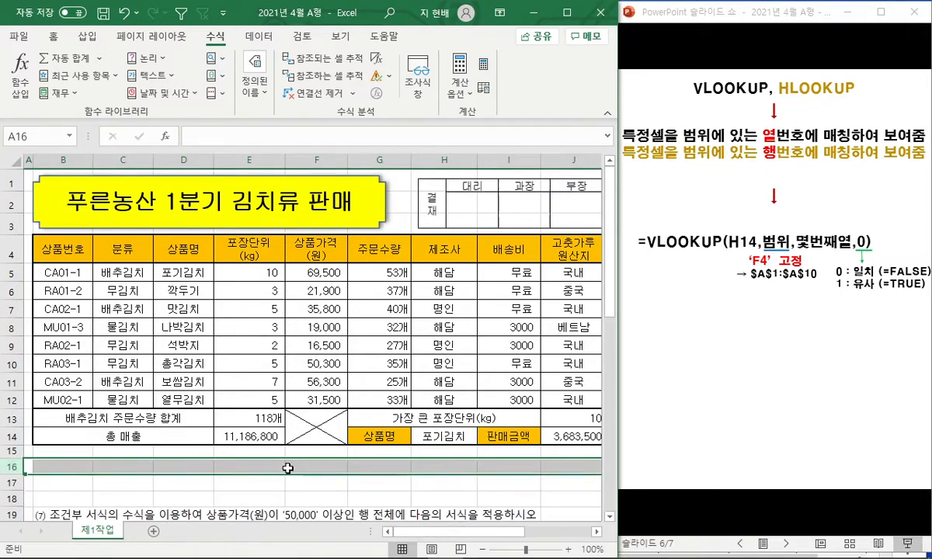
pyautogui.click(316, 466)
pyautogui.click(567, 13)
pyautogui.scroll(-1, 124, 411)
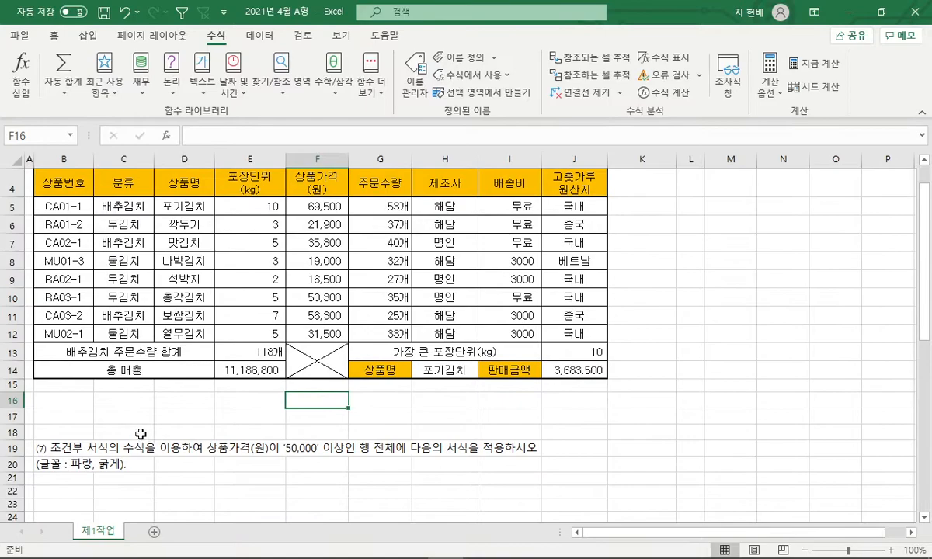
pyautogui.click(117, 398)
pyautogui.click(124, 415)
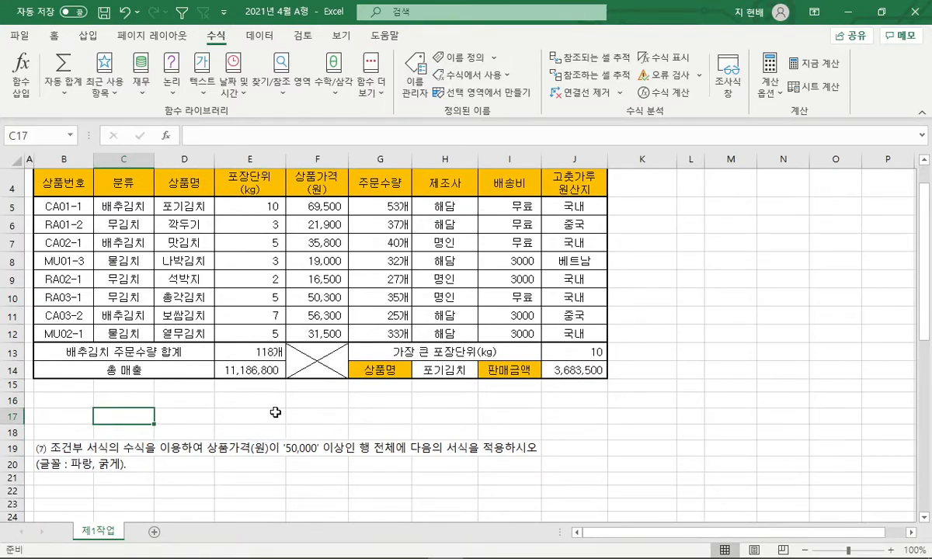
pyautogui.moveTo(12, 400); pyautogui.dragTo(11, 432)
pyautogui.hotkey('ctrl', '-')
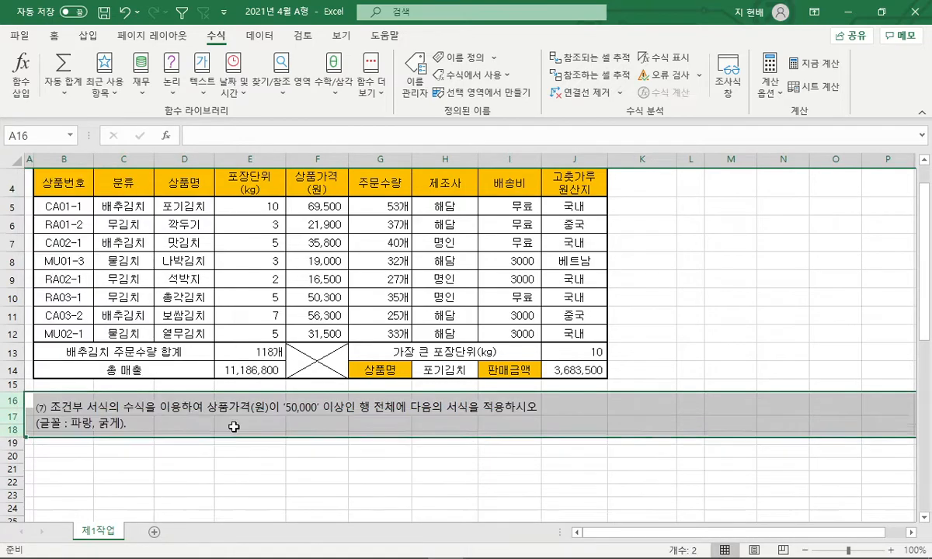
# Step: Create a new conditional formatting rule for B5:J12 that uses a formula to determine the formatted cells
pyautogui.click(250, 433)
pyautogui.scroll(1, 249, 433)
pyautogui.scroll(1, 242, 420)
pyautogui.moveTo(64, 271); pyautogui.dragTo(575, 399)
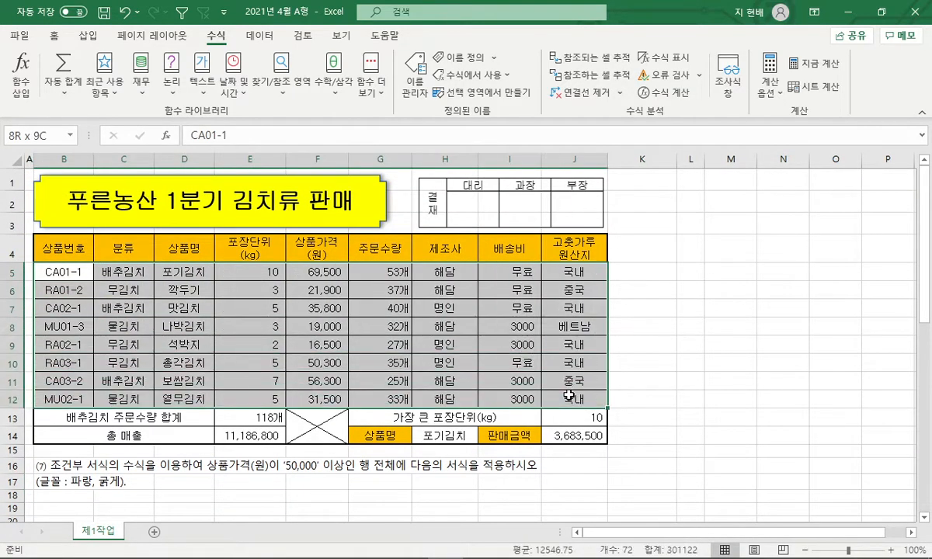
pyautogui.click(53, 35)
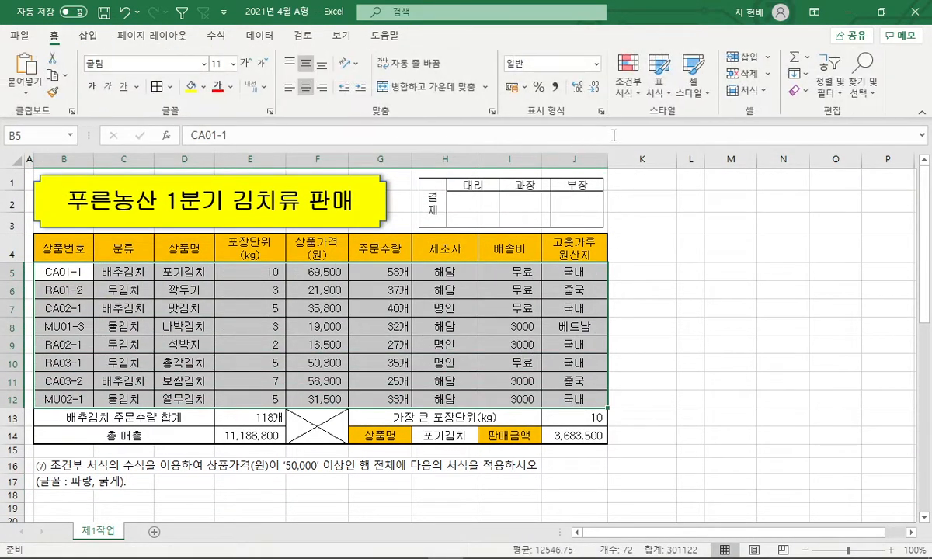
pyautogui.click(639, 93)
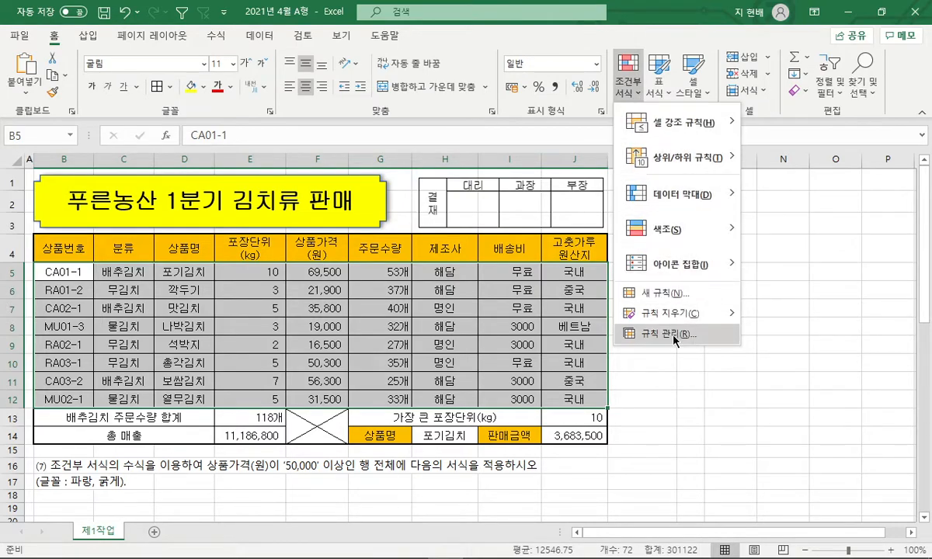
pyautogui.click(660, 293)
pyautogui.moveTo(609, 200); pyautogui.dragTo(638, 109)
pyautogui.moveTo(134, 470); pyautogui.dragTo(183, 471)
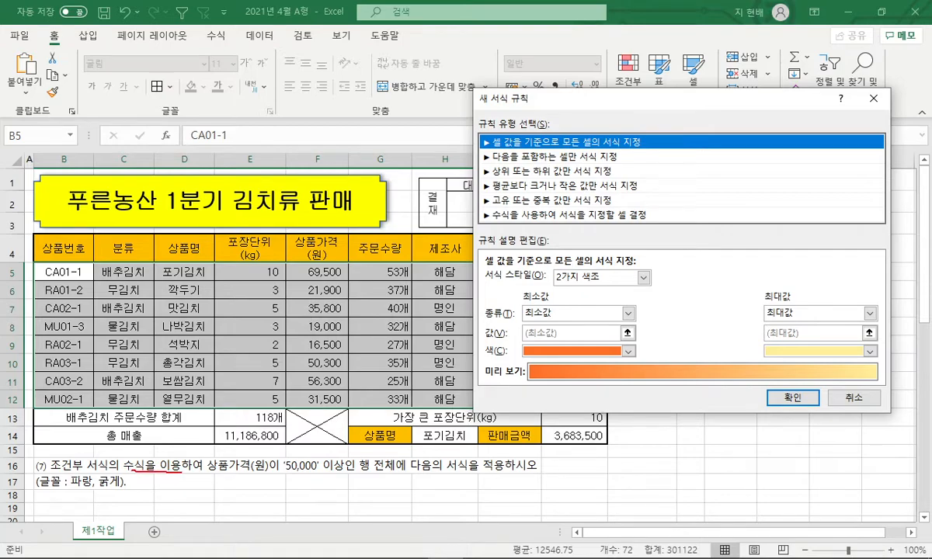
pyautogui.moveTo(497, 220); pyautogui.dragTo(543, 222)
pyautogui.press('Escape')
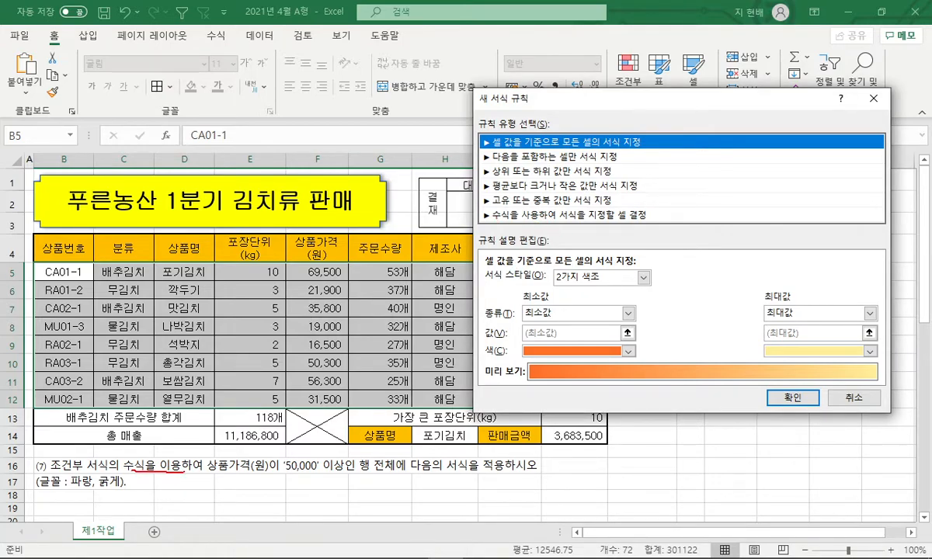
pyautogui.click(531, 216)
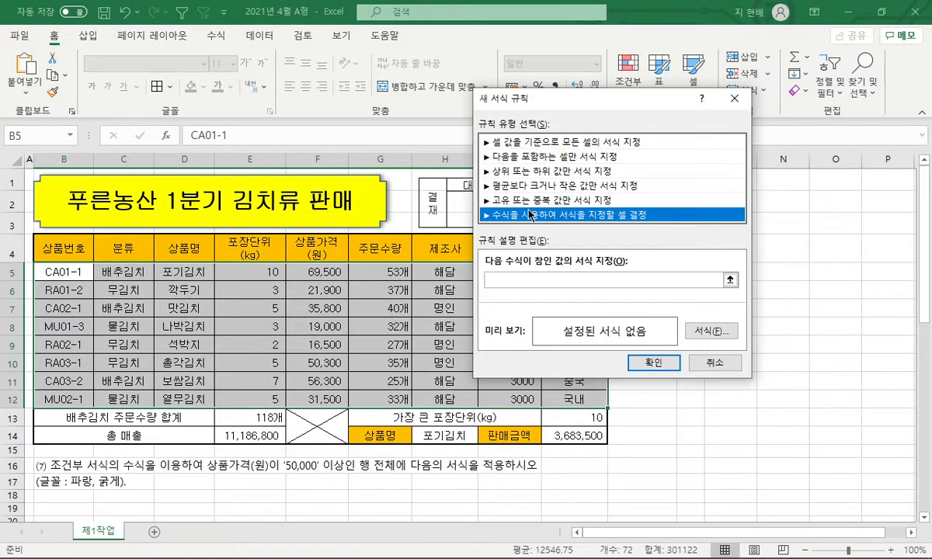
# Step: Enter =$F5>=50000 as the rule's formula, fixing only the column of the 상품가격 reference
pyautogui.click(533, 281)
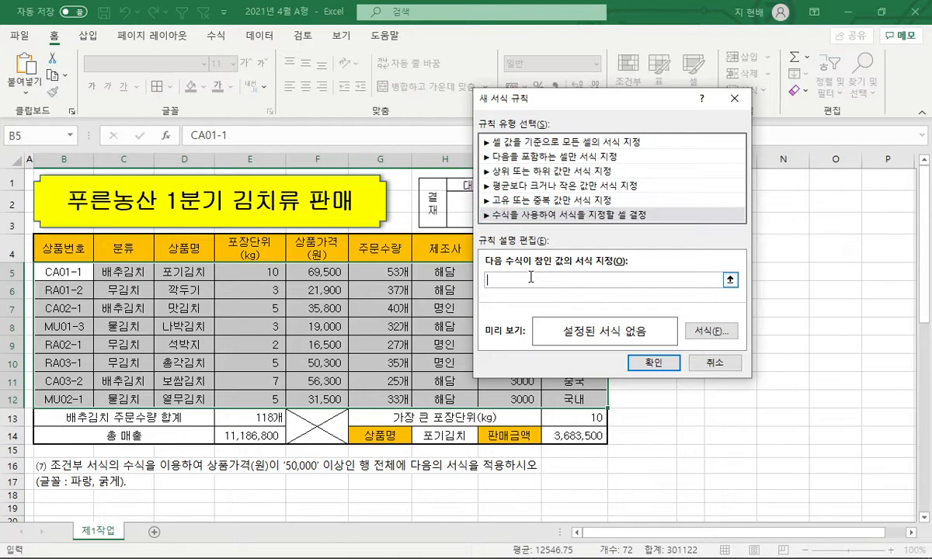
pyautogui.click(337, 268)
pyautogui.press('F4')
pyautogui.press('F4')
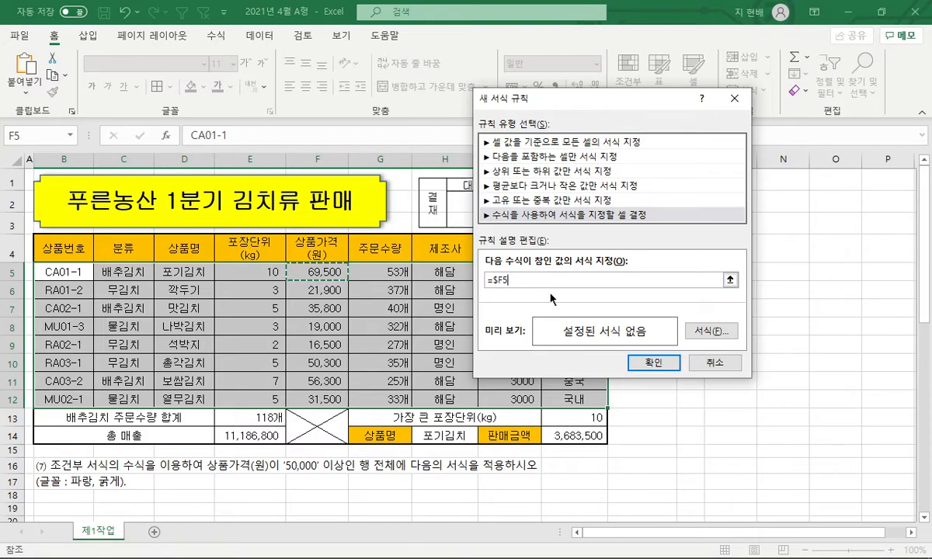
pyautogui.write('>=50000')
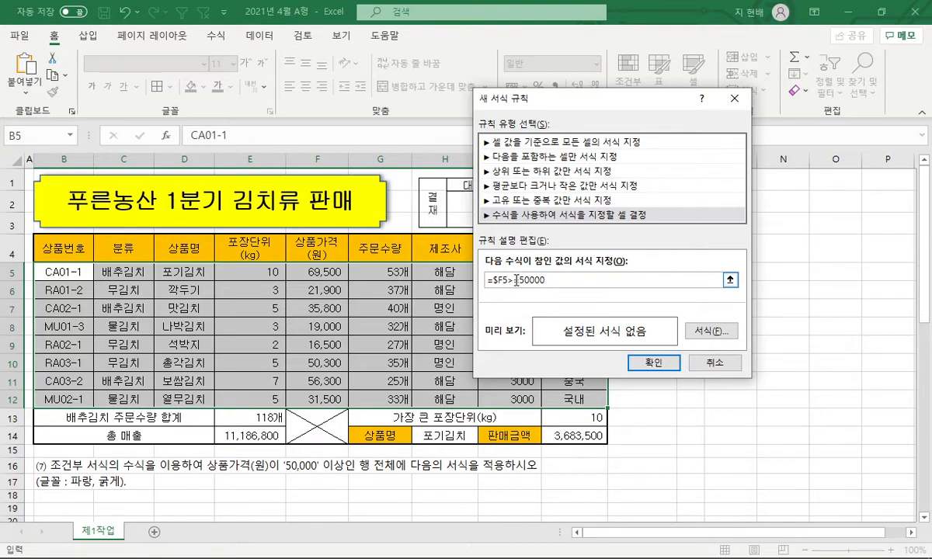
# Step: Set the rule's font format to 굵게 in standard blue (파랑) and apply the rule to the table
pyautogui.click(713, 331)
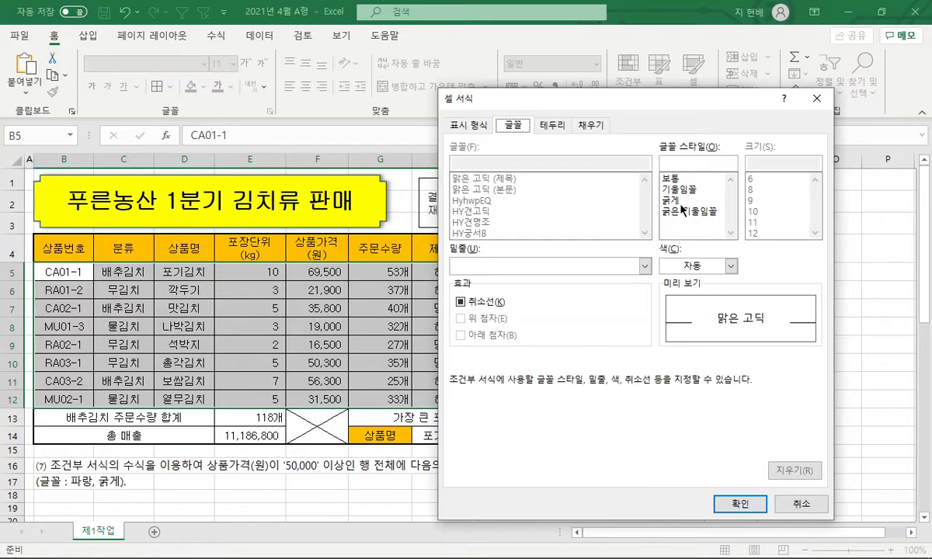
pyautogui.click(676, 201)
pyautogui.click(730, 265)
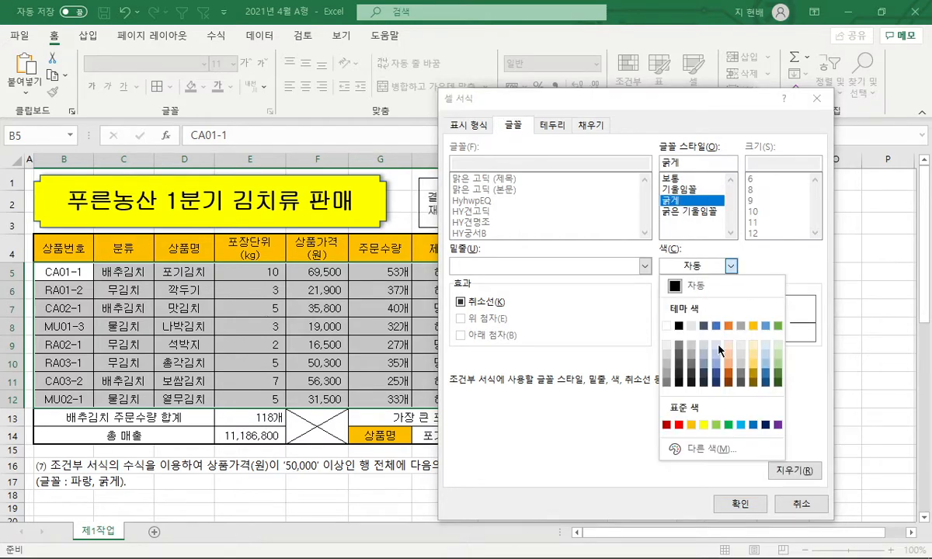
pyautogui.click(753, 425)
pyautogui.click(739, 504)
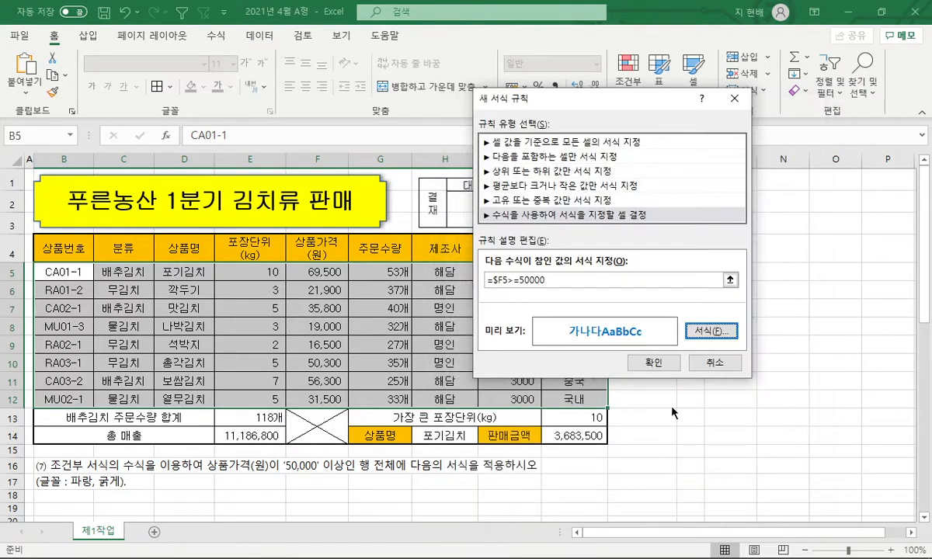
pyautogui.click(653, 363)
pyautogui.click(661, 379)
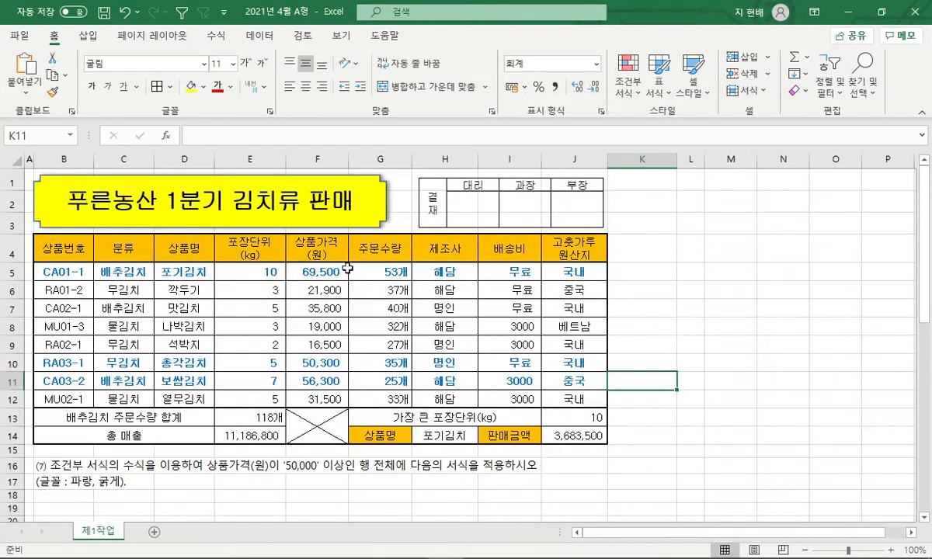
# Step: Check the formatted rows 5, 10 and 11 against their 상품가격 values
pyautogui.click(315, 272)
pyautogui.click(315, 363)
pyautogui.click(317, 380)
pyautogui.click(308, 268)
pyautogui.moveTo(64, 272); pyautogui.dragTo(575, 273)
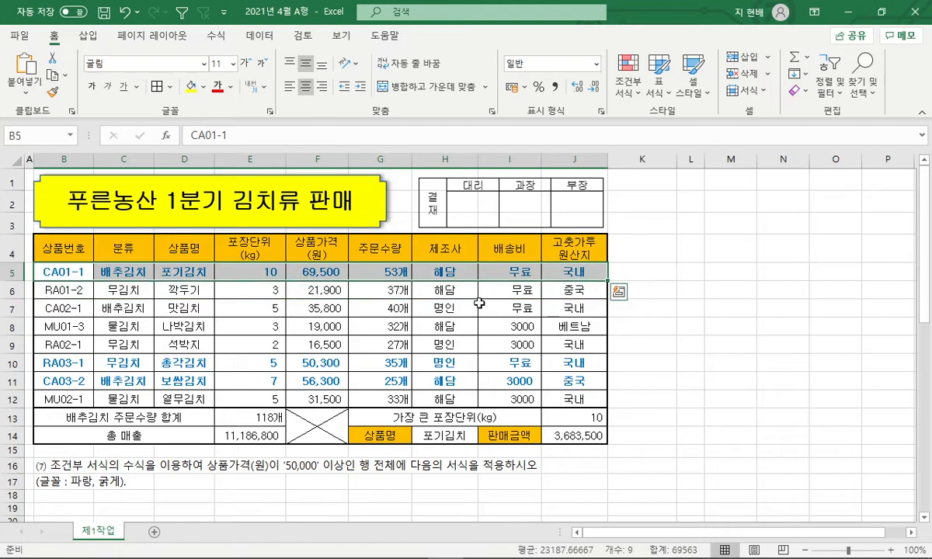
pyautogui.moveTo(64, 363); pyautogui.dragTo(574, 380)
pyautogui.click(574, 381)
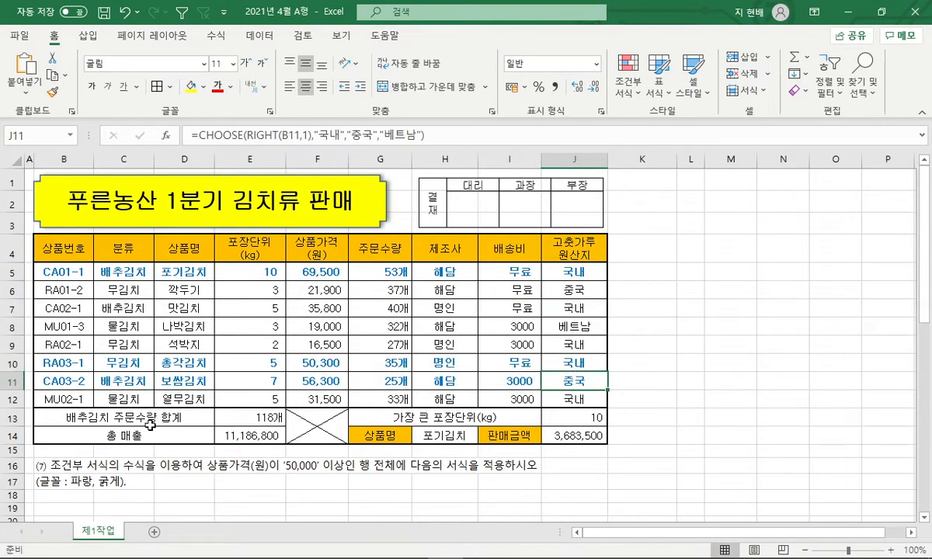
# Step: Delete rows 16 and 17 holding the finished instruction (7)
pyautogui.moveTo(13, 466); pyautogui.dragTo(15, 481)
pyautogui.rightClick(15, 482)
pyautogui.press('d')
pyautogui.click(85, 456)
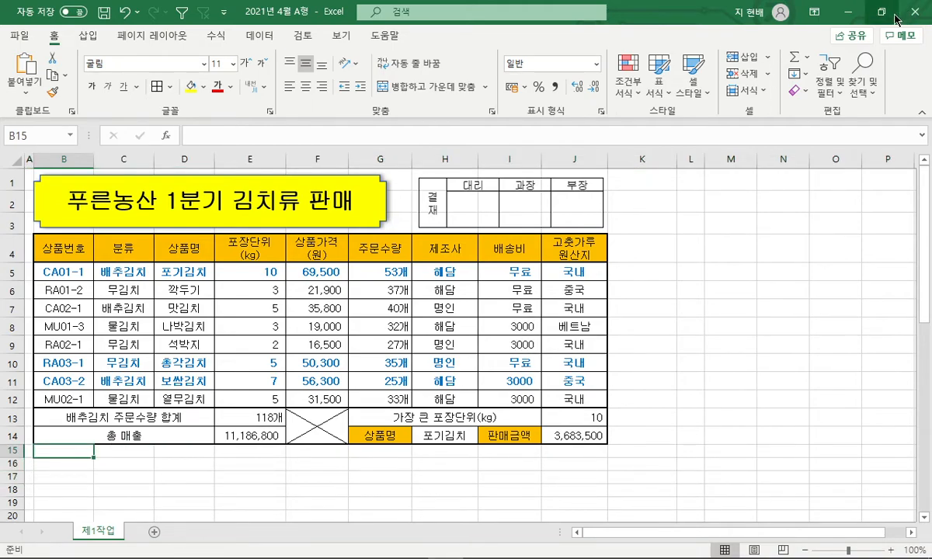
# Step: Switch to GE04-10A.pdf in Acrobat Reader and read the opening instructions of [제2작업] 필터 및 서식
pyautogui.click(878, 11)
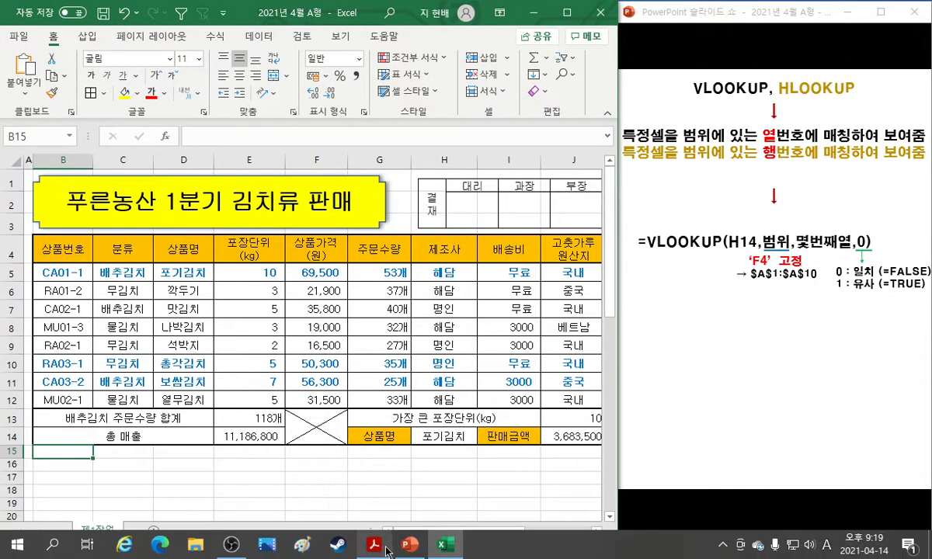
pyautogui.click(374, 547)
pyautogui.scroll(-5, 552, 448)
pyautogui.scroll(-10, 552, 448)
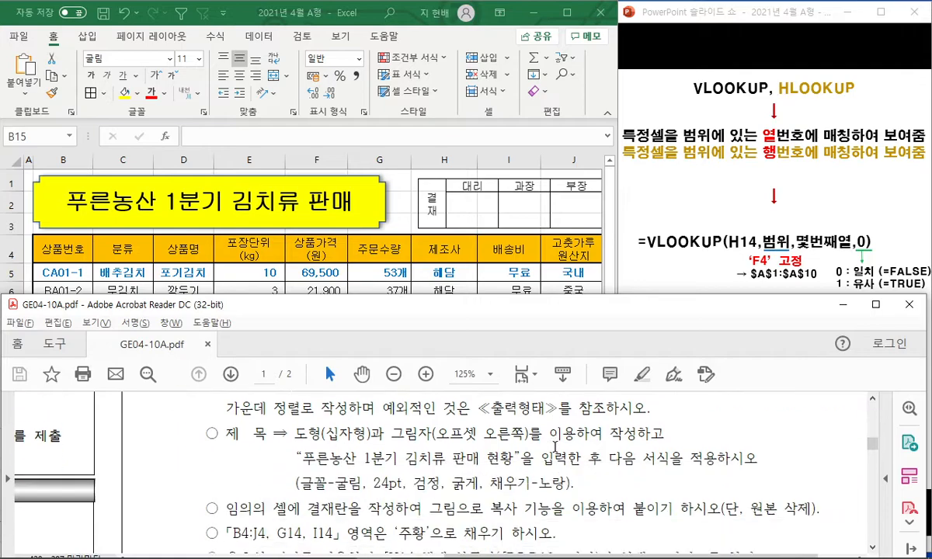
pyautogui.scroll(-5, 568, 435)
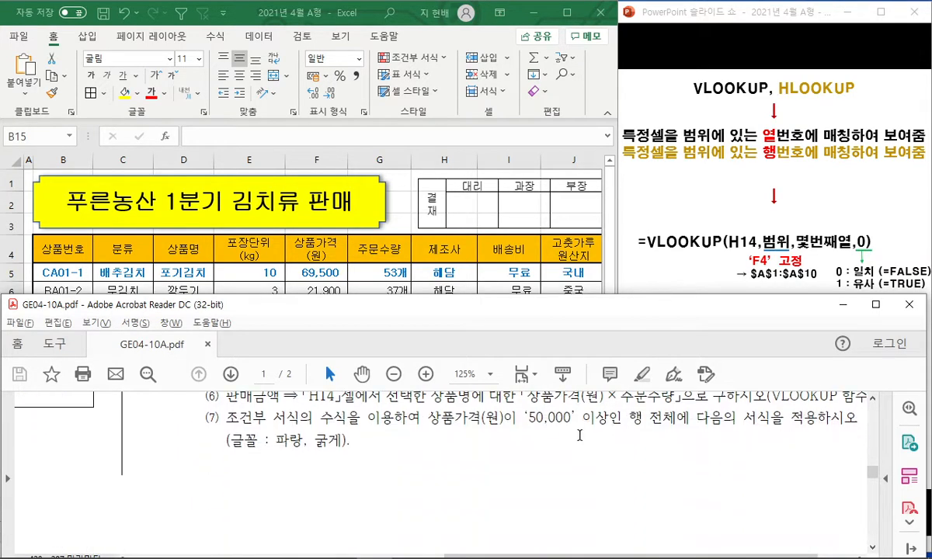
pyautogui.moveTo(453, 547); pyautogui.dragTo(156, 547)
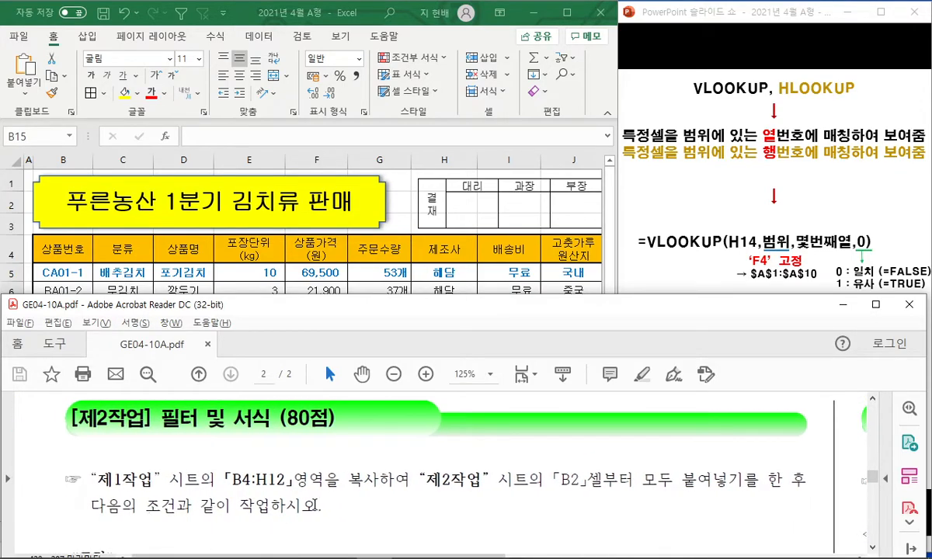
pyautogui.scroll(-1, 319, 466)
pyautogui.scroll(-1, 318, 474)
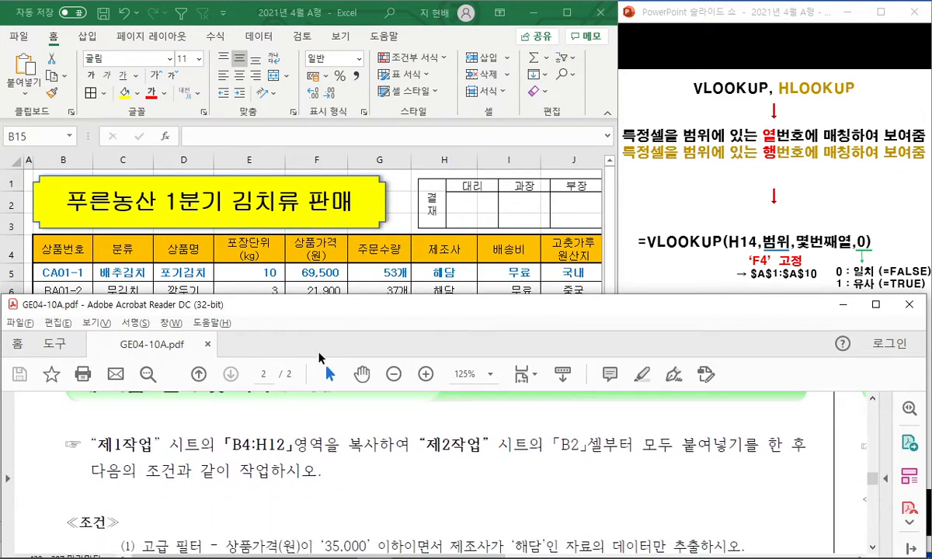
# Step: Copy the table B4:J12 from 제1작업 into a new sheet at B2, and check the start cell in the PDF instructions
pyautogui.click(398, 257)
pyautogui.moveTo(55, 247); pyautogui.dragTo(562, 392)
pyautogui.hotkey('ctrl', 'c')
pyautogui.click(153, 530)
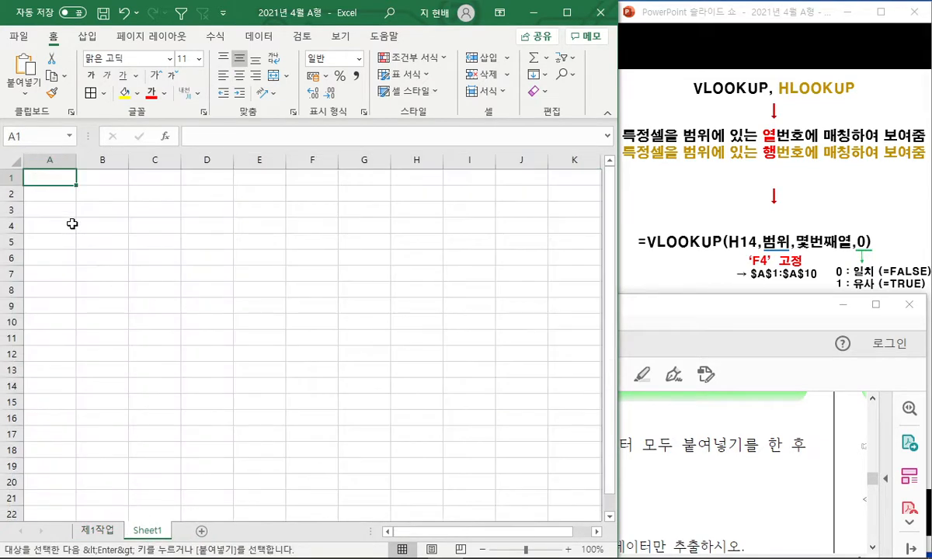
pyautogui.click(94, 195)
pyautogui.hotkey('ctrl', 'v')
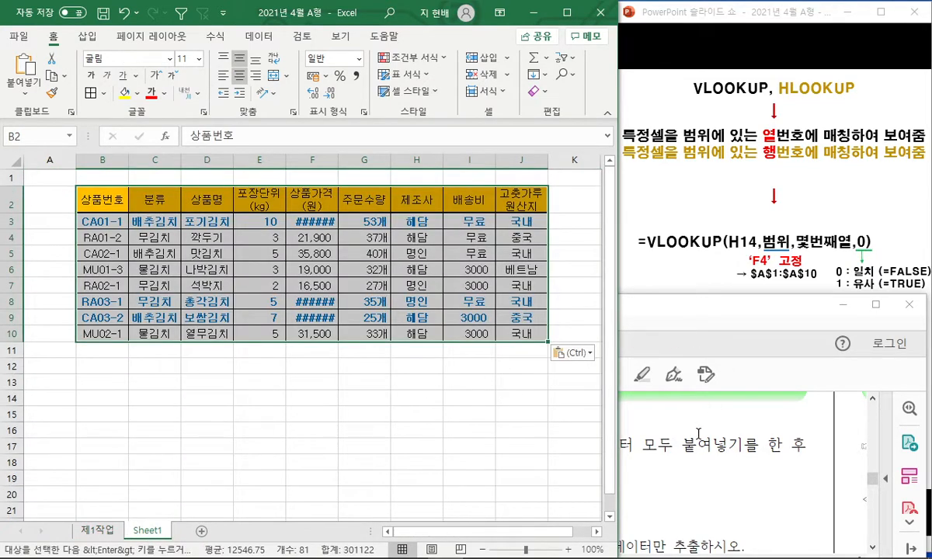
pyautogui.click(701, 428)
pyautogui.moveTo(566, 445); pyautogui.dragTo(590, 445)
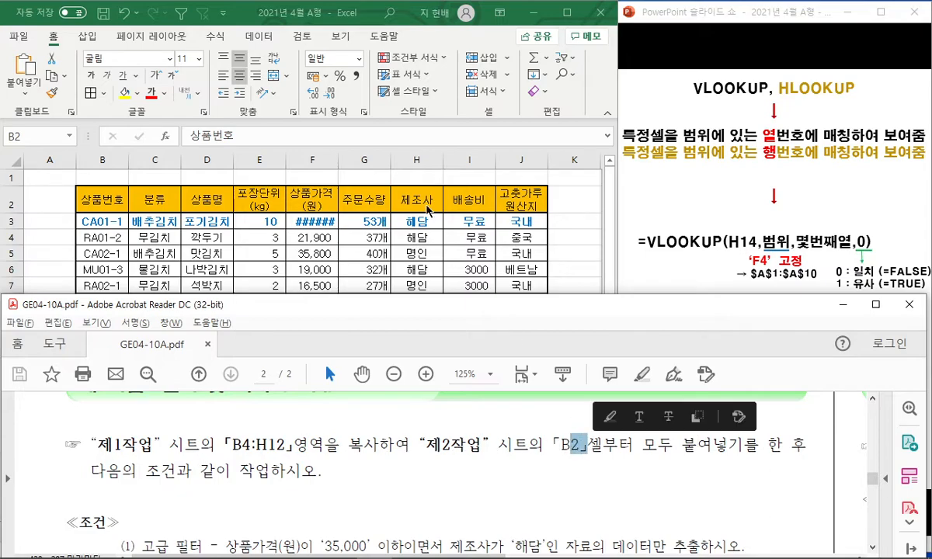
# Step: Set the width of column A on the new sheet to 1
pyautogui.click(261, 221)
pyautogui.rightClick(73, 161)
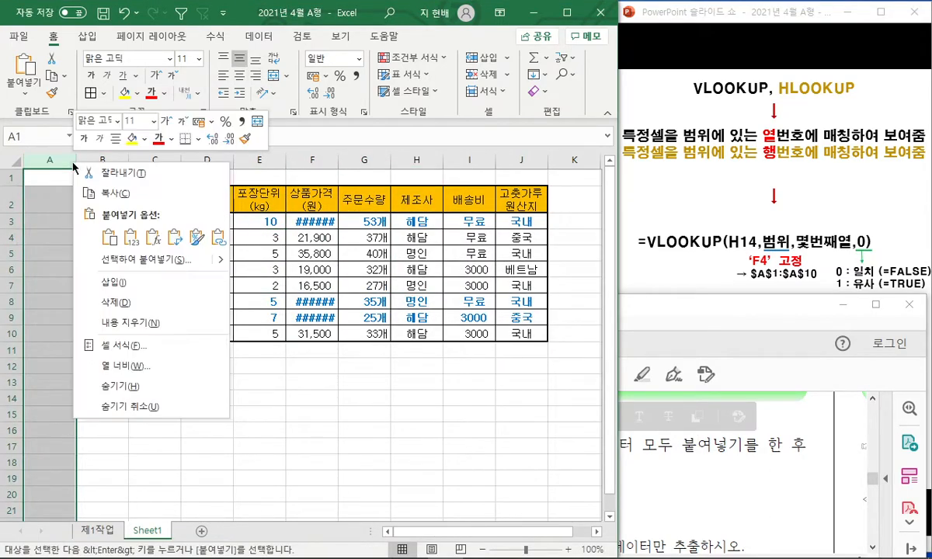
pyautogui.click(108, 366)
pyautogui.write('2')
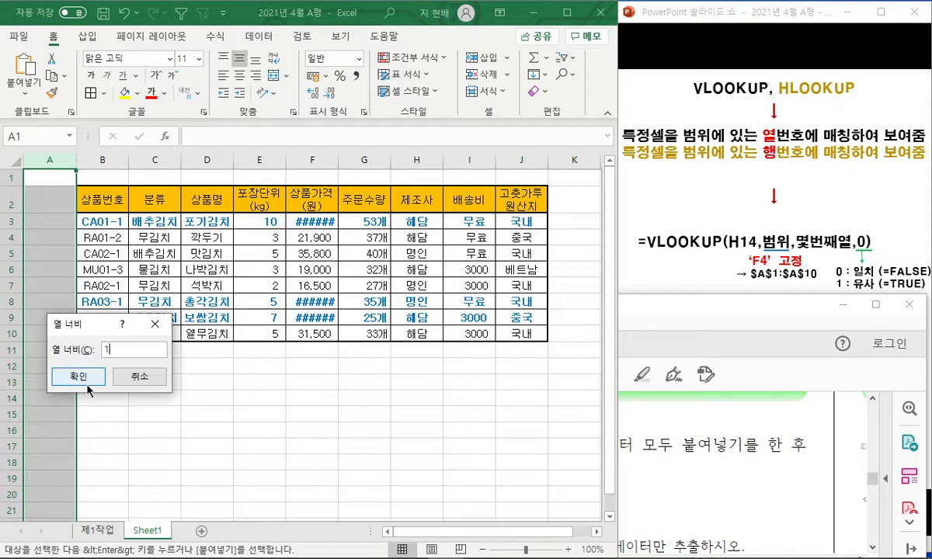
pyautogui.click(90, 377)
pyautogui.click(97, 351)
# Step: Autofit the widths of columns B to J on the new sheet and look over the source table on 제1작업
pyautogui.moveTo(59, 160); pyautogui.dragTo(460, 163)
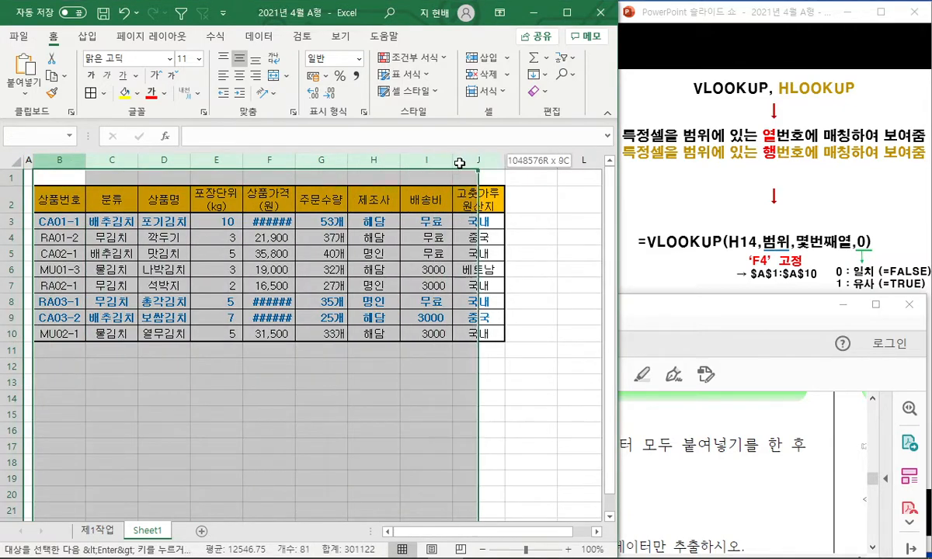
pyautogui.doubleClick(505, 161)
pyautogui.click(87, 532)
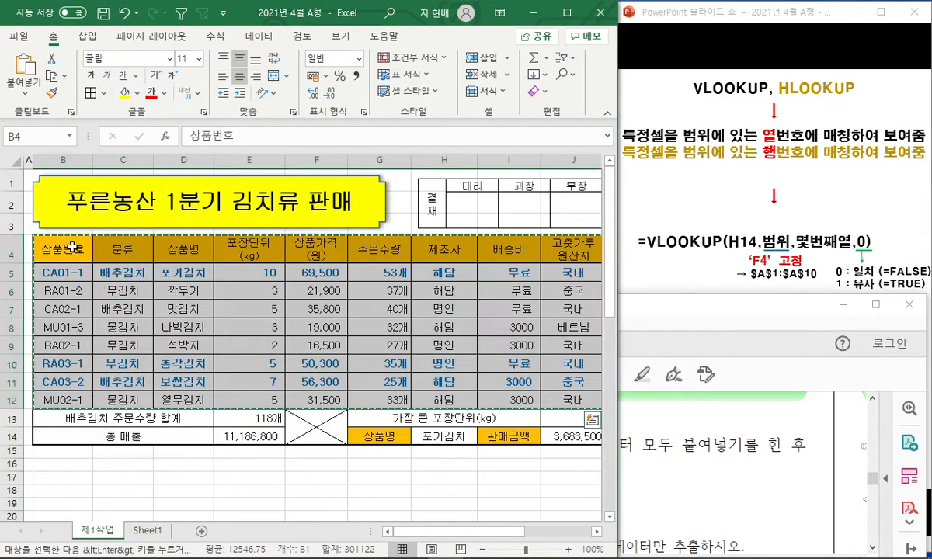
pyautogui.click(147, 530)
pyautogui.click(172, 320)
pyautogui.press('Up')
pyautogui.press('Up')
pyautogui.press('Up')
pyautogui.press('Up')
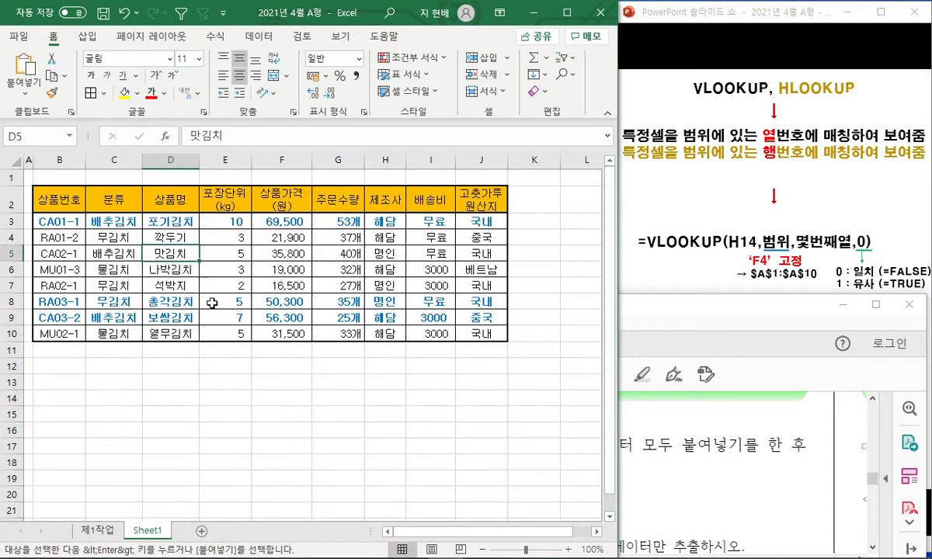
# Step: Read the advanced filter conditions in GE04-10A.pdf and advance the PowerPoint slideshow to the 고급필터 slide
pyautogui.click(648, 321)
pyautogui.scroll(-4, 286, 460)
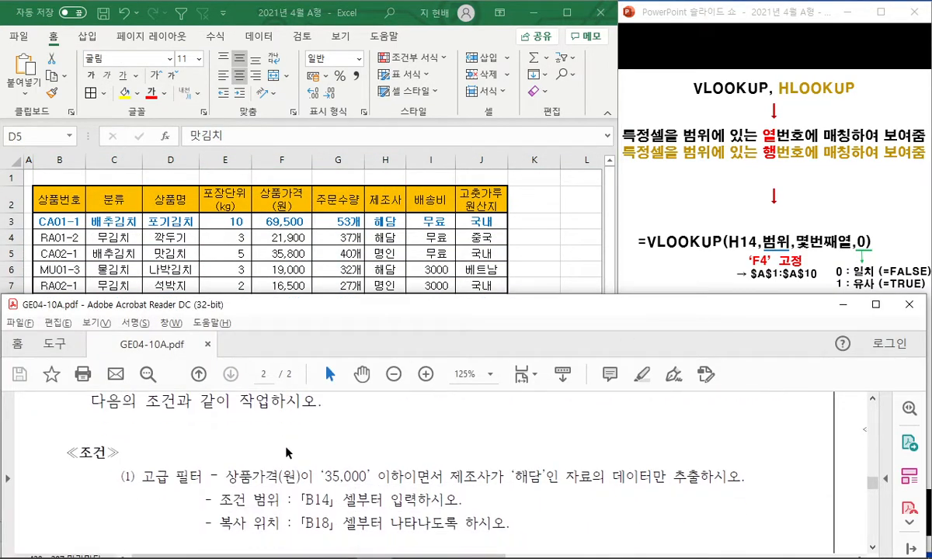
pyautogui.click(749, 183)
pyautogui.press('Right')
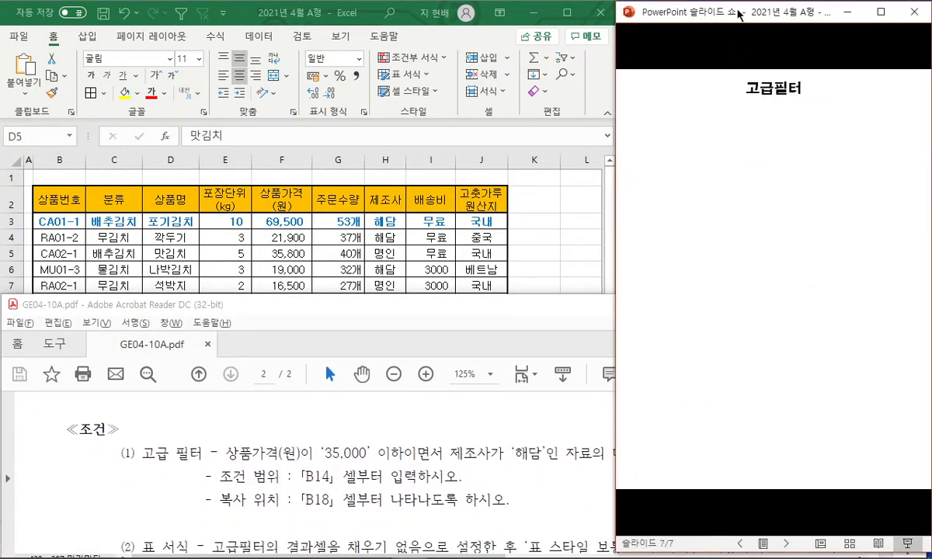
# Step: Step through the 고급필터 slide, studying the dialog settings and the And and Or criteria layouts
pyautogui.click(357, 12)
pyautogui.moveTo(54, 194); pyautogui.dragTo(499, 330)
pyautogui.press('Escape')
pyautogui.click(785, 121)
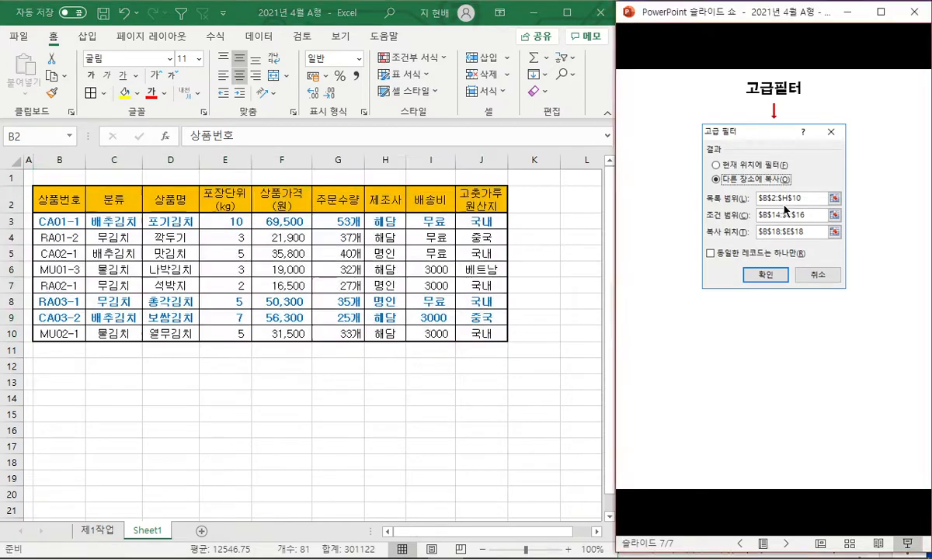
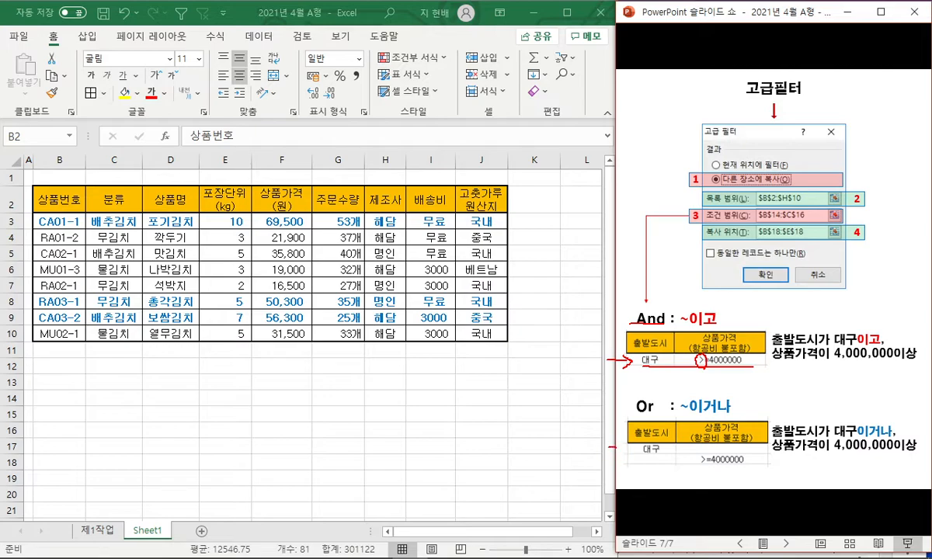
pyautogui.moveTo(626, 444); pyautogui.dragTo(627, 453)
pyautogui.press('e')
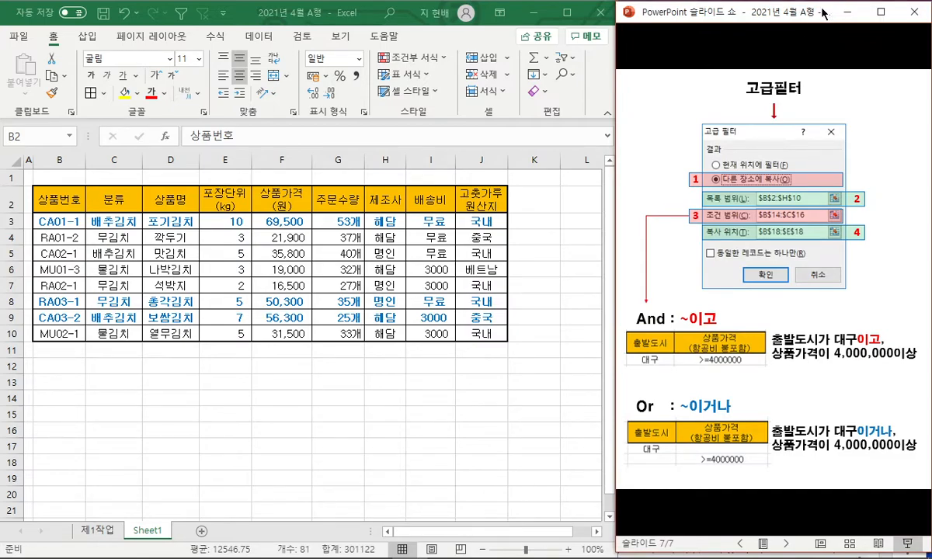
# Step: Fit the slideshow window beside the worksheet and return to the filter and table format conditions in the PDF
pyautogui.moveTo(823, 13)
pyautogui.mouseDown()
pyautogui.moveTo(818, 83)
pyautogui.moveTo(816, 12)
pyautogui.mouseUp()
pyautogui.click(719, 517)
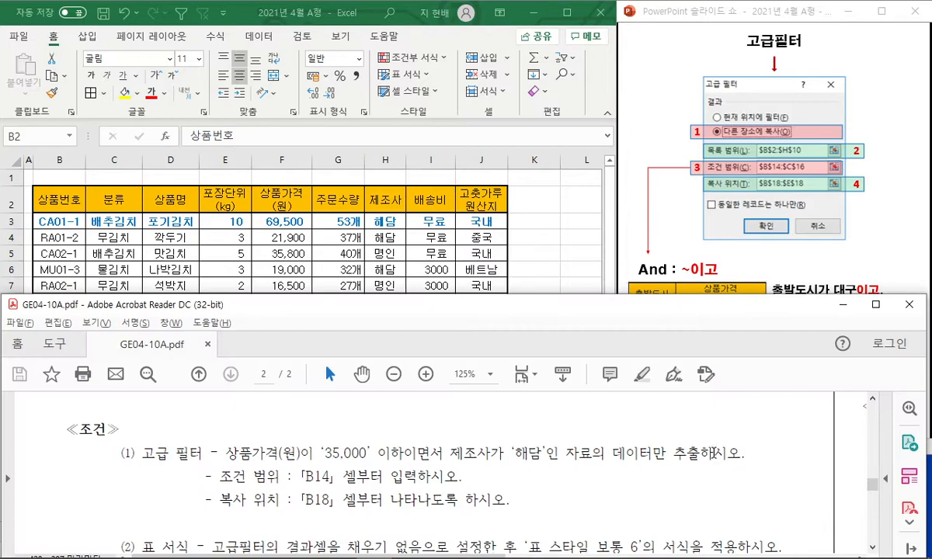
pyautogui.scroll(-4, 714, 452)
pyautogui.scroll(1, 716, 457)
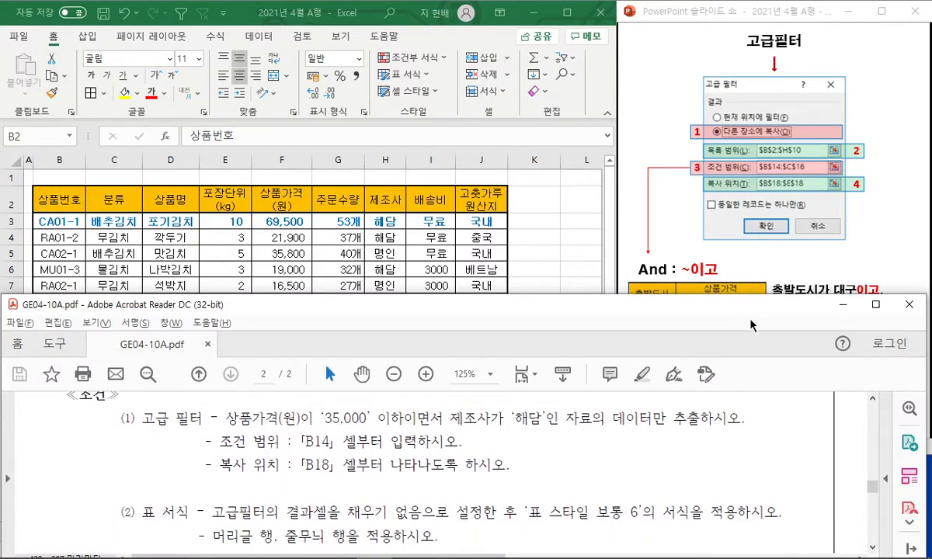
pyautogui.click(768, 47)
pyautogui.moveTo(765, 6)
pyautogui.mouseDown()
pyautogui.moveTo(768, 87)
pyautogui.moveTo(765, 12)
pyautogui.mouseUp()
pyautogui.click(515, 315)
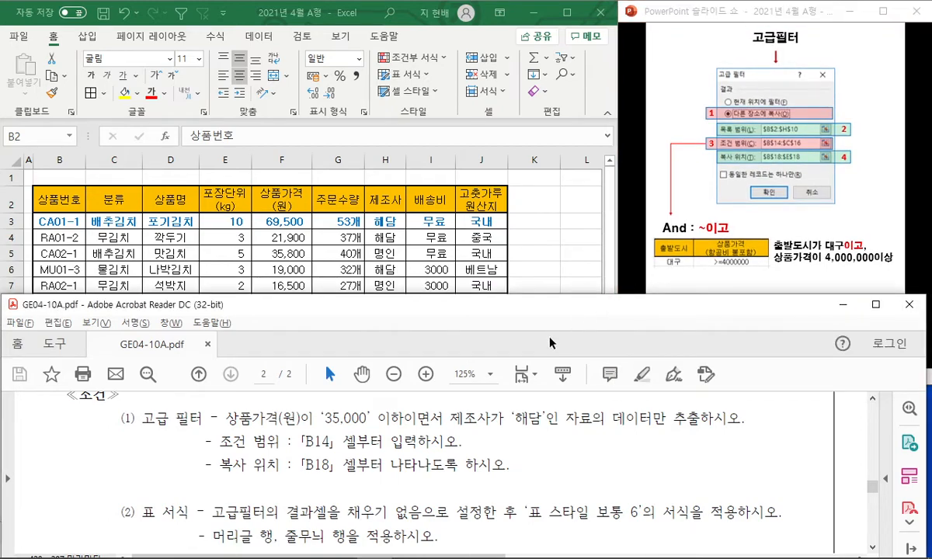
# Step: Examine condition (1) in the PDF for its joining word, the 상품가격(원) field and the start cell of the criteria range
pyautogui.moveTo(404, 418); pyautogui.dragTo(443, 419)
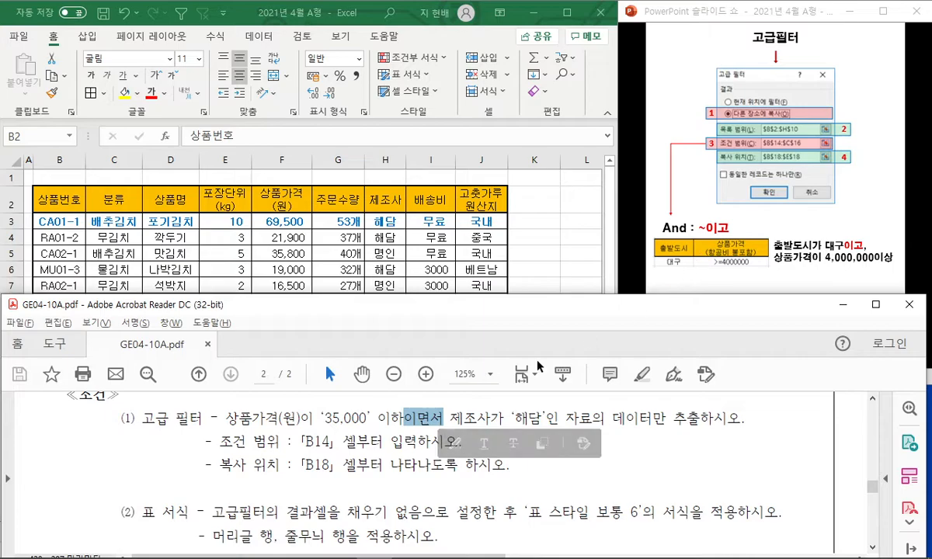
pyautogui.click(413, 418)
pyautogui.moveTo(247, 418); pyautogui.dragTo(329, 421)
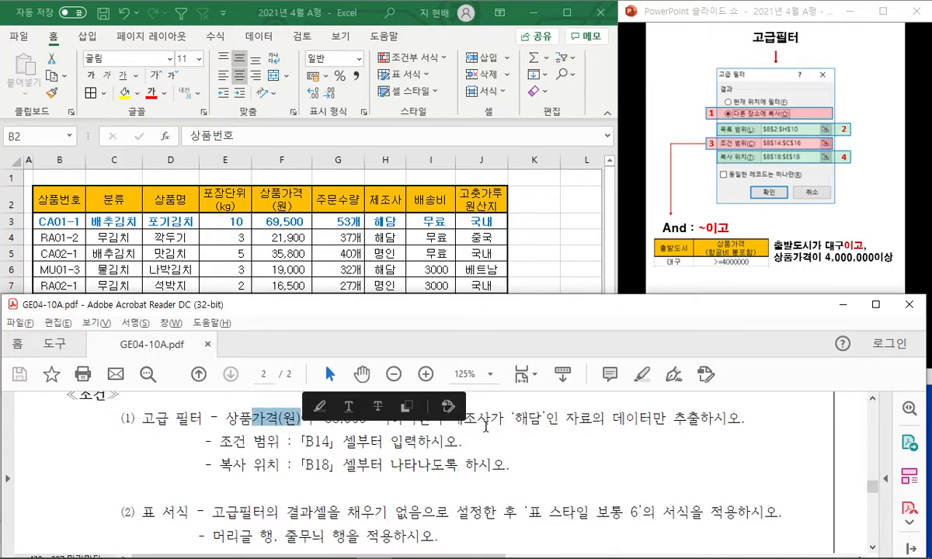
pyautogui.click(387, 240)
pyautogui.click(303, 201)
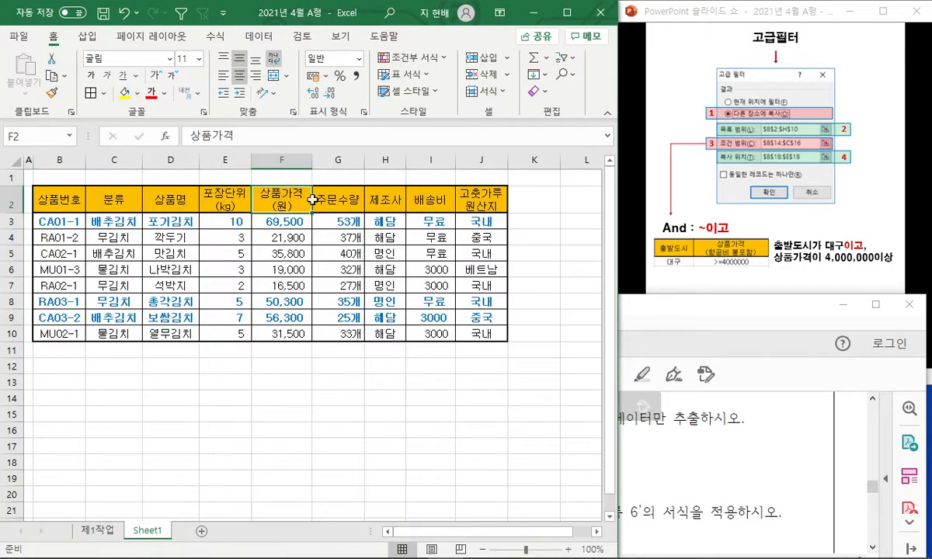
pyautogui.click(635, 380)
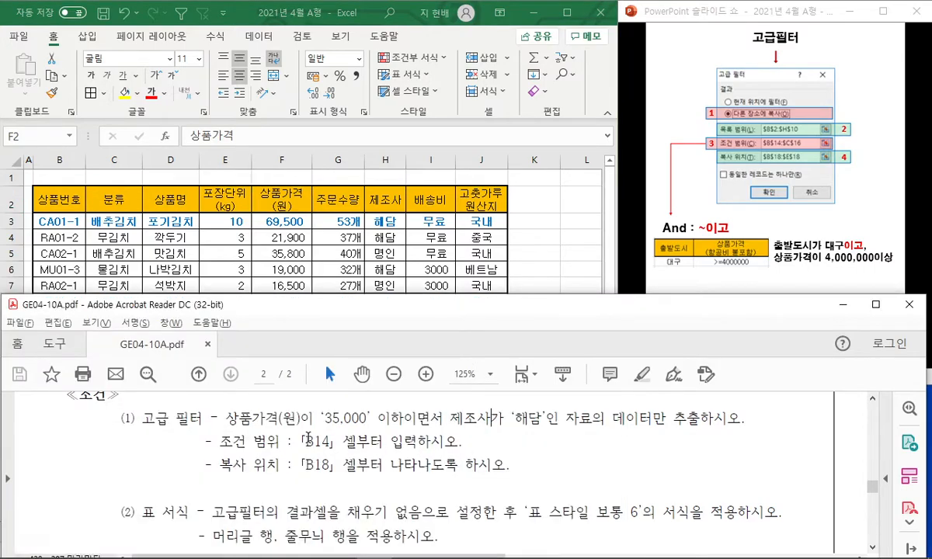
# Step: Copy the 상품가격(원) header from F2 to B14 and the 제조사 header from H2 to C14
pyautogui.click(302, 201)
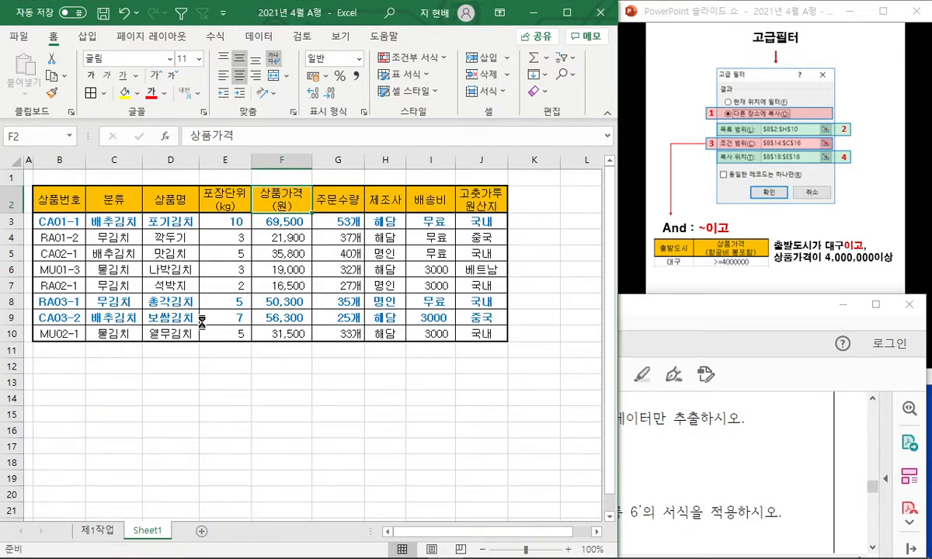
pyautogui.hotkey('ctrl', 'c')
pyautogui.click(75, 396)
pyautogui.hotkey('ctrl', 'v')
pyautogui.click(386, 194)
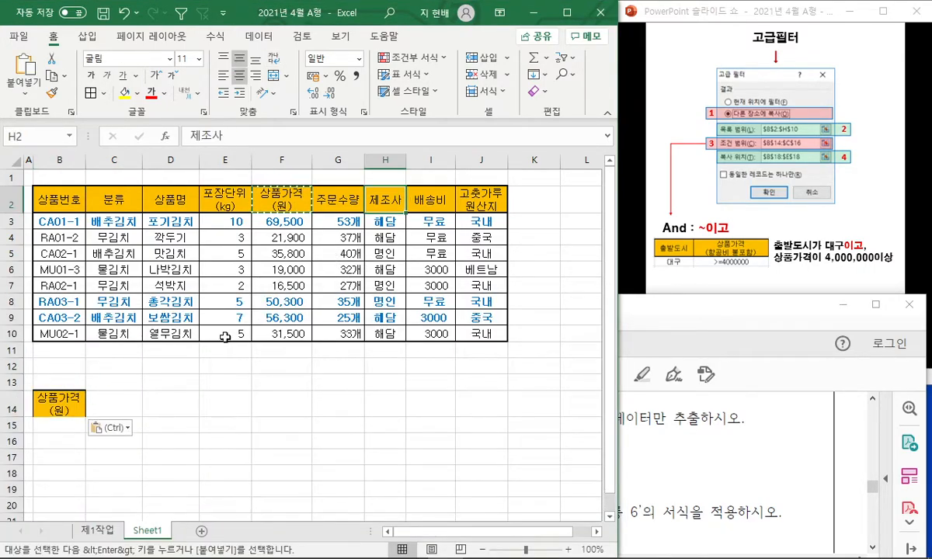
pyautogui.hotkey('ctrl', 'c')
pyautogui.click(139, 397)
pyautogui.hotkey('ctrl', 'v')
# Step: Check the price limit in the PDF and enter the criterion <=35000 in B15
pyautogui.click(668, 450)
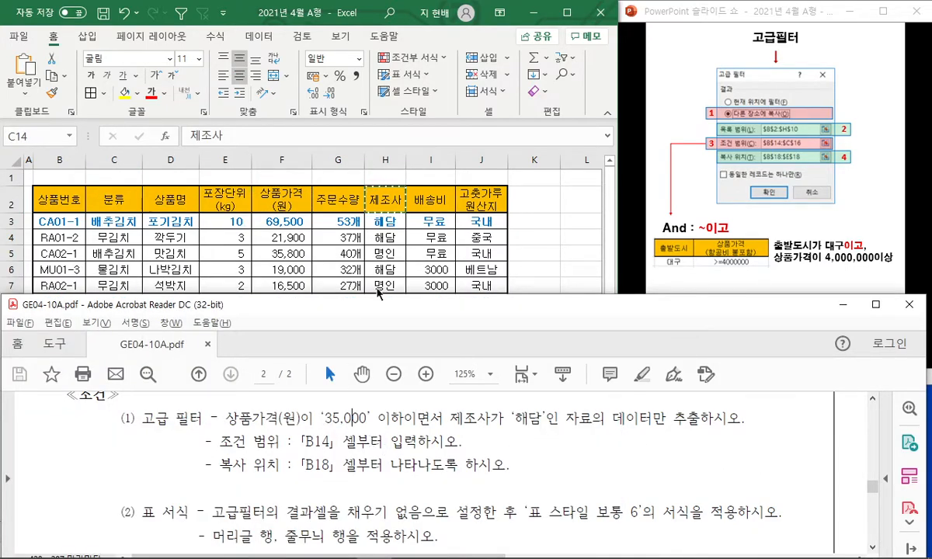
pyautogui.click(457, 240)
pyautogui.click(71, 424)
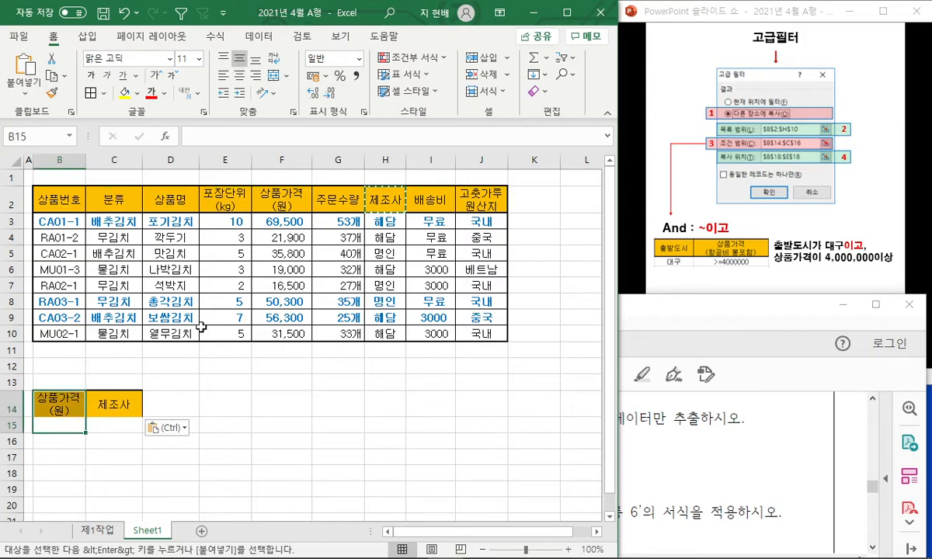
pyautogui.write('<=')
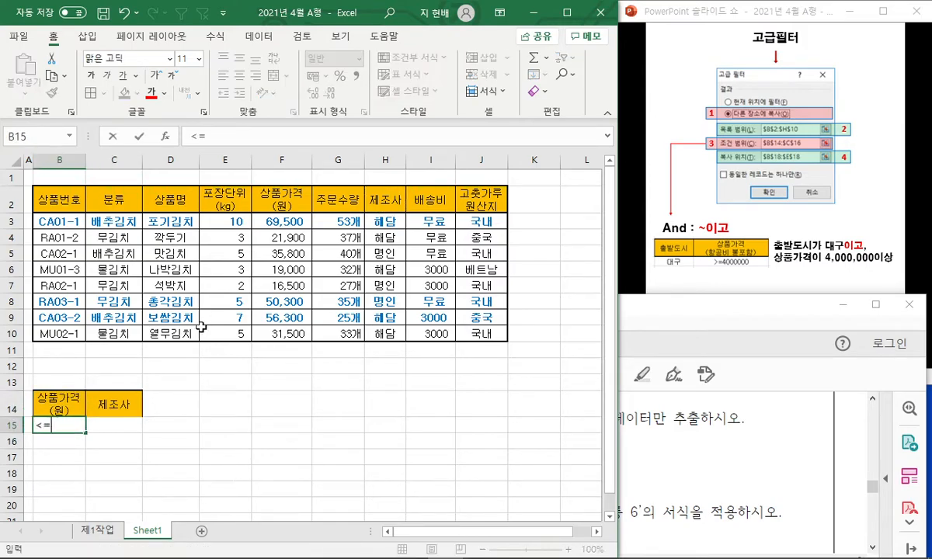
pyautogui.press('Return')
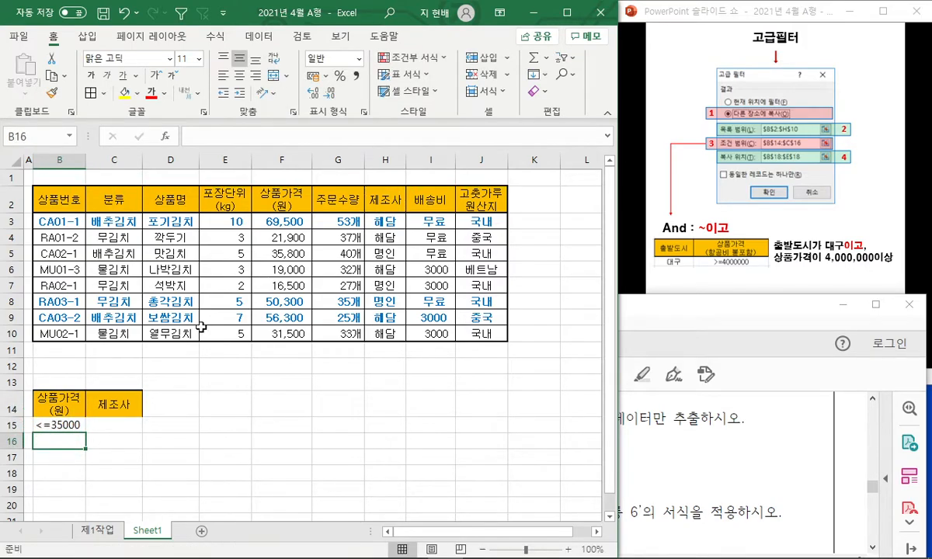
# Step: Check the manufacturer condition in the PDF and enter 해담 in C16 as the 제조사 criterion
pyautogui.press('Right')
pyautogui.hotkey('alt', 'Tab')
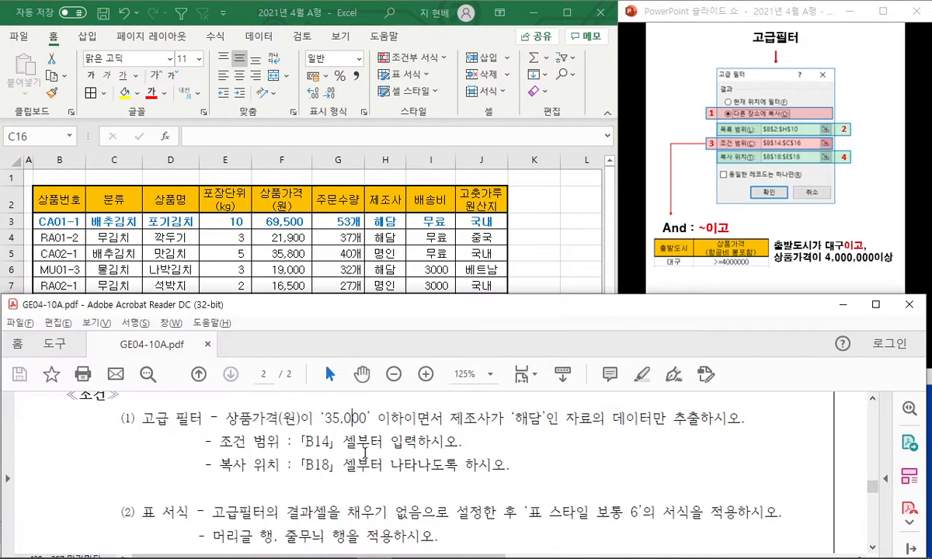
pyautogui.hotkey('alt', 'Tab')
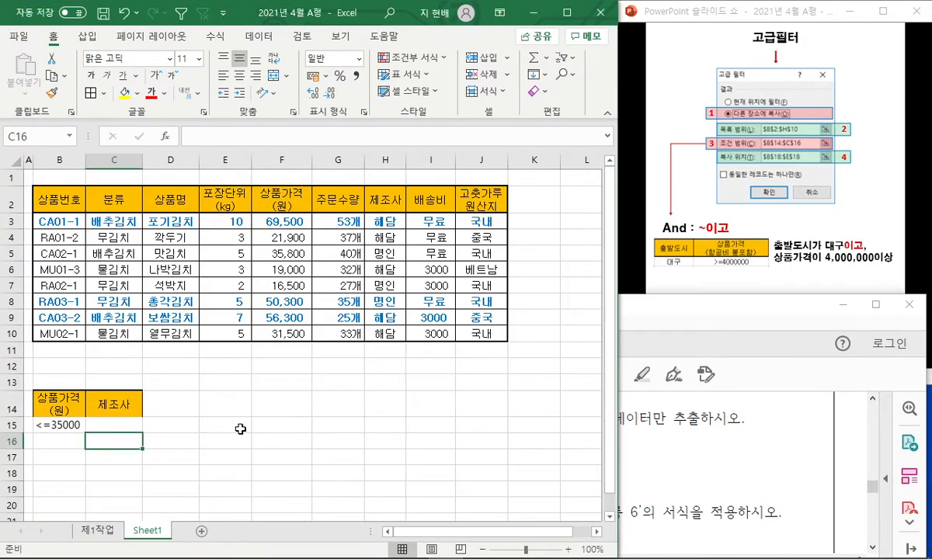
pyautogui.write('G해담')
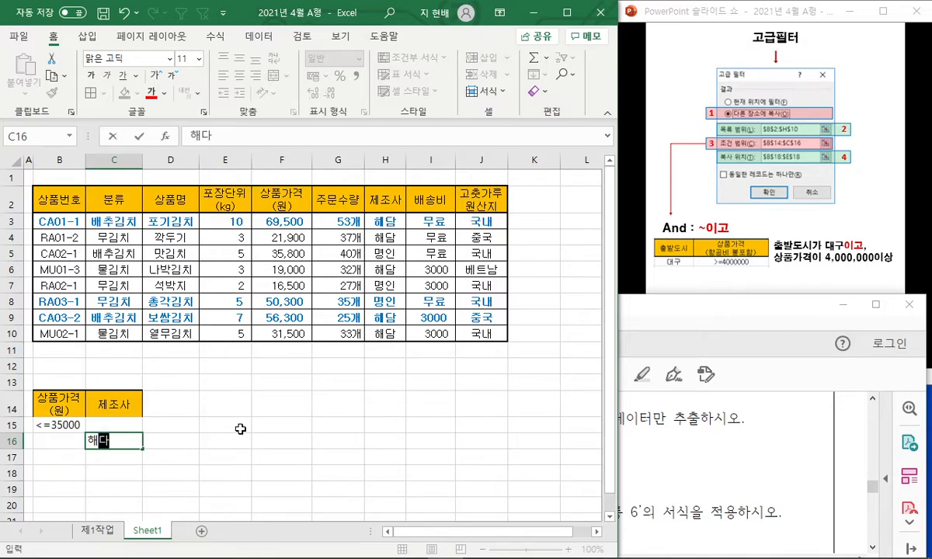
pyautogui.press('Return')
# Step: Check the copy location in the PDF and copy the header row B2:J2 to B18
pyautogui.hotkey('alt', 'Tab')
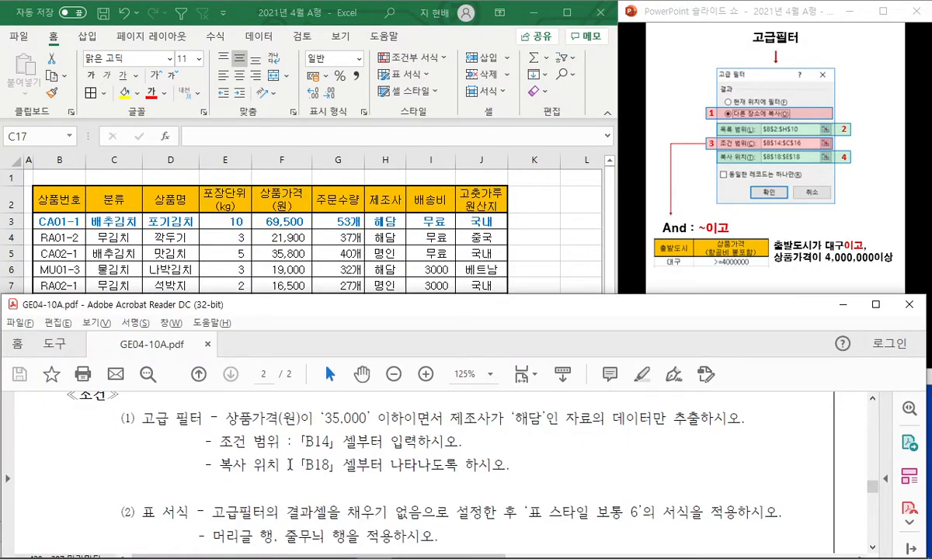
pyautogui.moveTo(295, 465); pyautogui.dragTo(441, 469)
pyautogui.click(443, 474)
pyautogui.hotkey('alt', 'Tab')
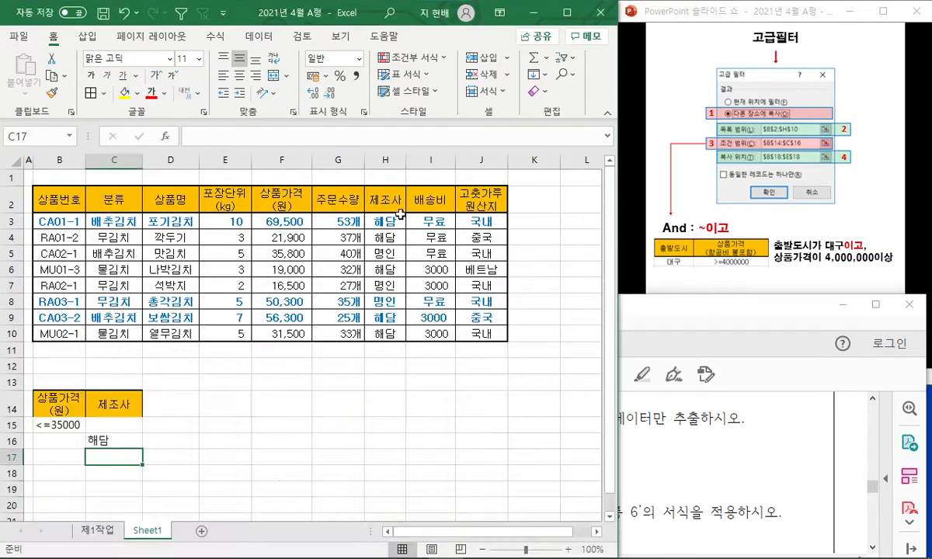
pyautogui.moveTo(70, 198); pyautogui.dragTo(478, 200)
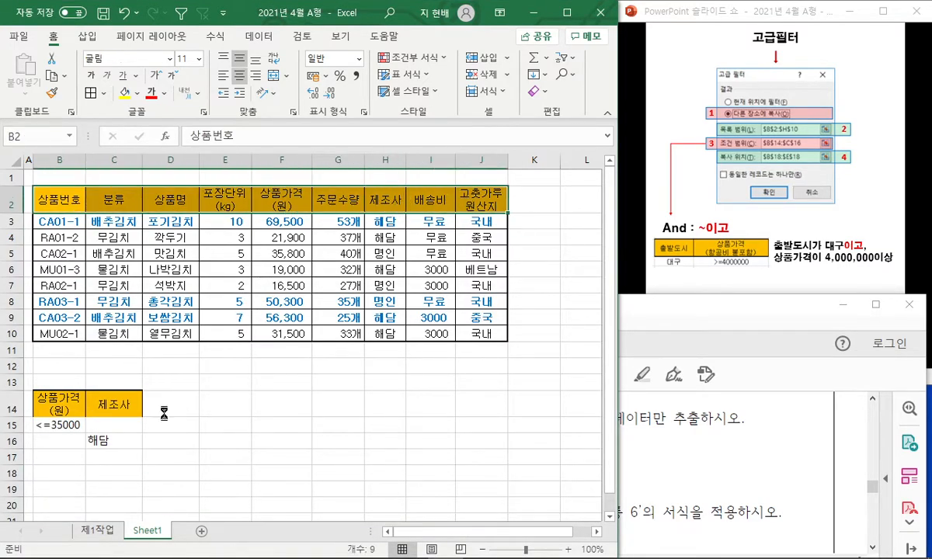
pyautogui.hotkey('ctrl', 'c')
pyautogui.hotkey('alt', 'Tab')
pyautogui.hotkey('alt', 'Tab')
pyautogui.click(78, 472)
pyautogui.hotkey('ctrl', 'v')
# Step: Consult the advanced filter example in the slideshow and select the source table B2:J10
pyautogui.click(281, 425)
pyautogui.click(740, 209)
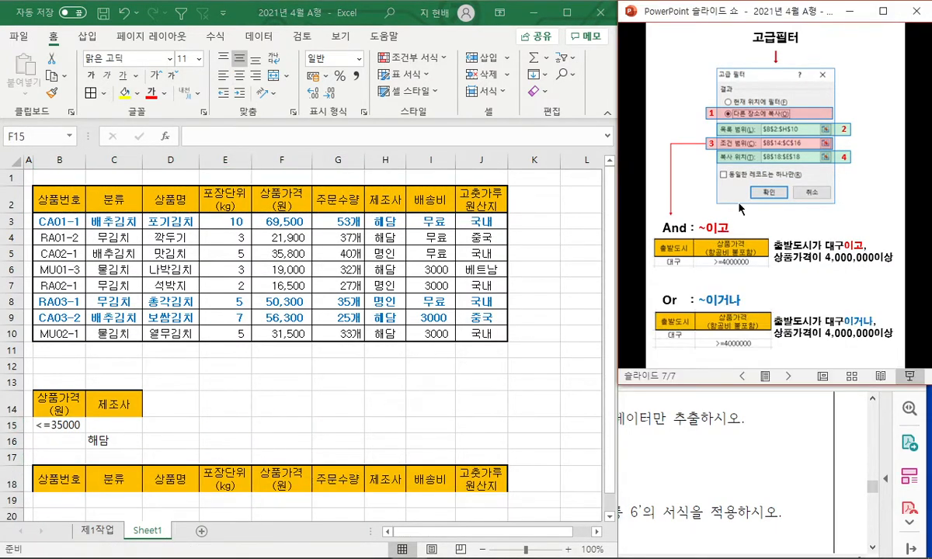
pyautogui.hotkey('alt', 'Tab')
pyautogui.moveTo(70, 198); pyautogui.dragTo(477, 334)
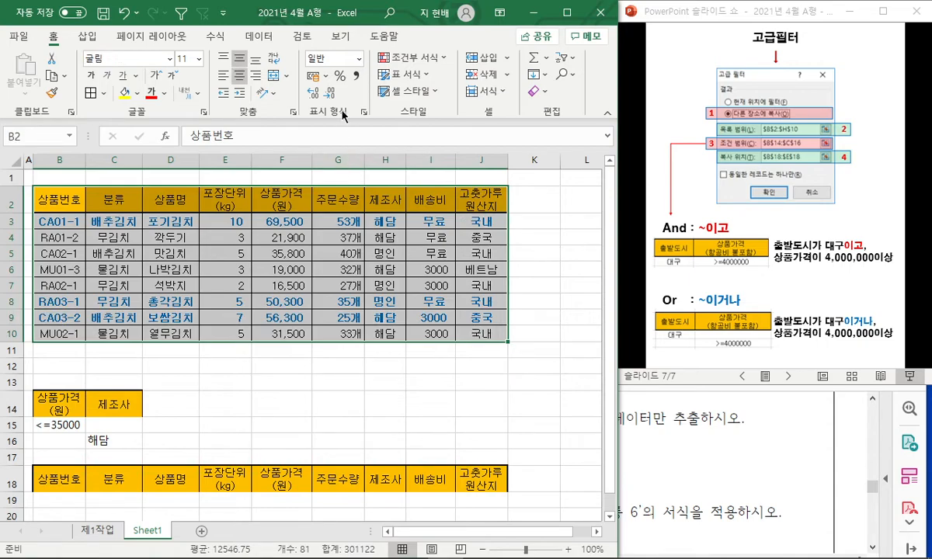
pyautogui.click(249, 37)
pyautogui.click(387, 86)
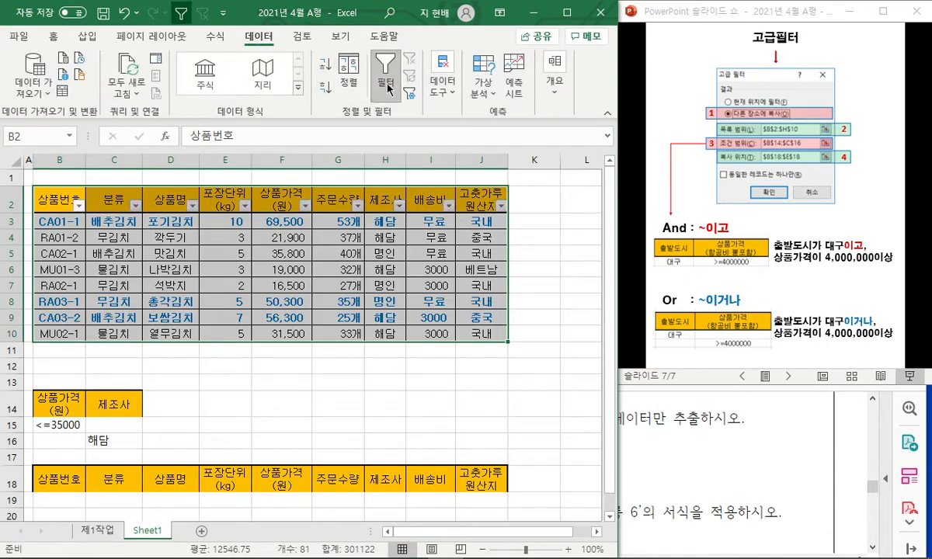
pyautogui.click(388, 88)
pyautogui.click(410, 93)
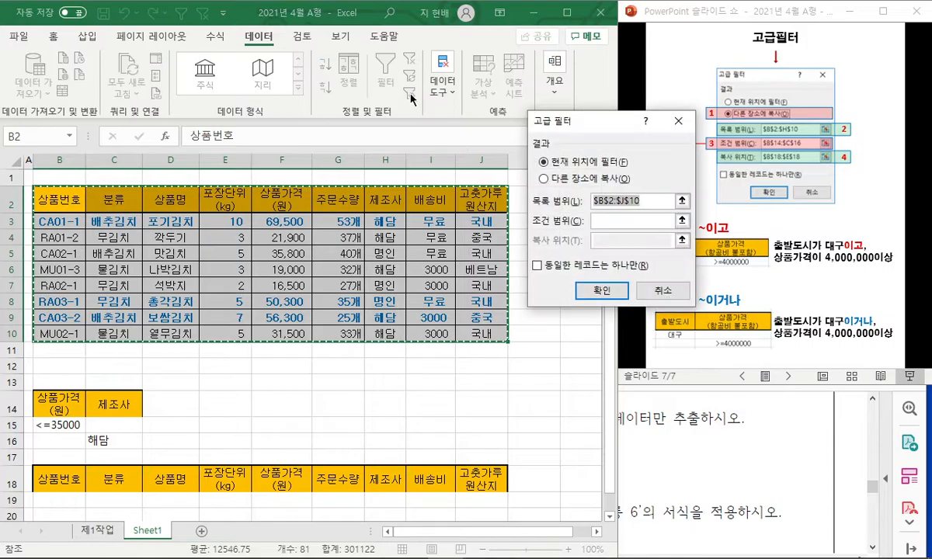
pyautogui.press('Escape')
pyautogui.press('super+Up')
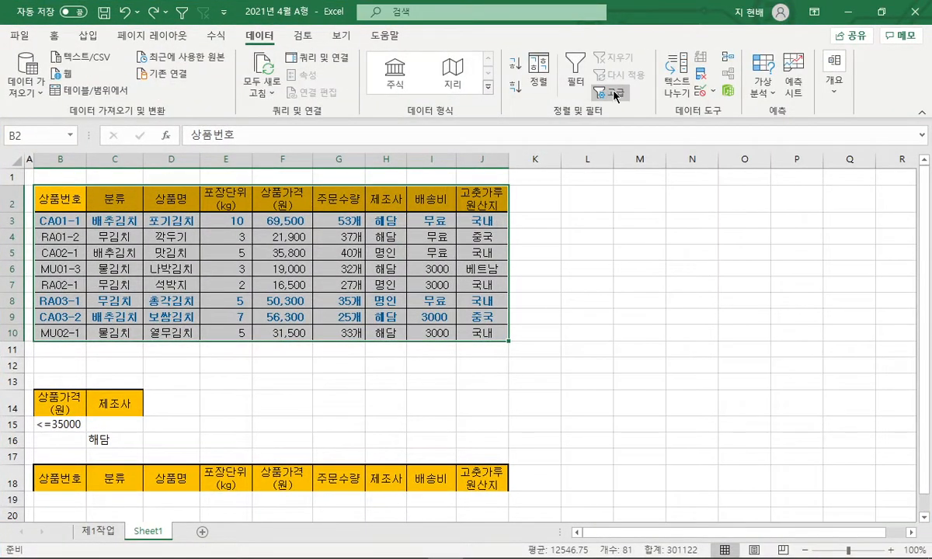
pyautogui.click(880, 16)
# Step: Run an Advanced Filter copying B2:J10 to another location, with criteria range B14:C16 and copy range B18:J18, and review the extracted rows
pyautogui.click(410, 93)
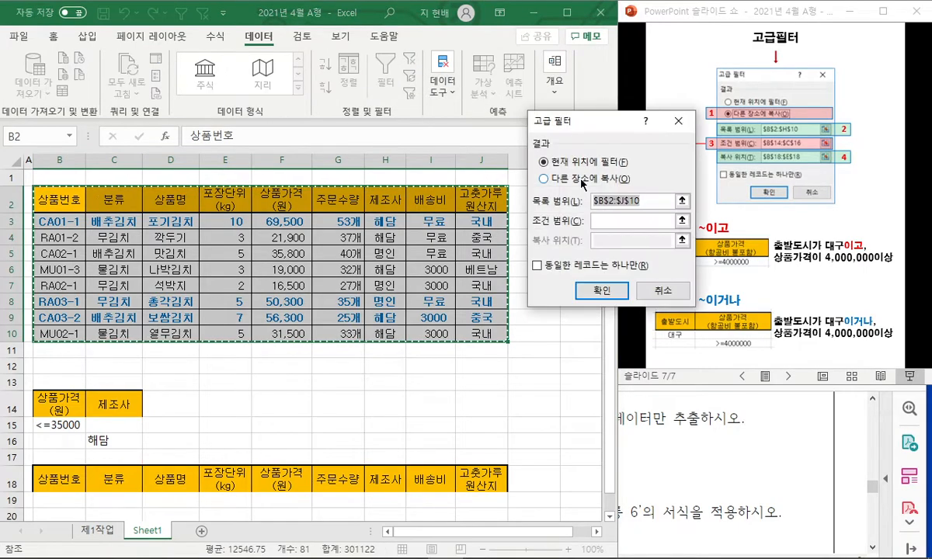
pyautogui.click(586, 178)
pyautogui.click(633, 221)
pyautogui.moveTo(46, 400); pyautogui.dragTo(98, 437)
pyautogui.press('Tab')
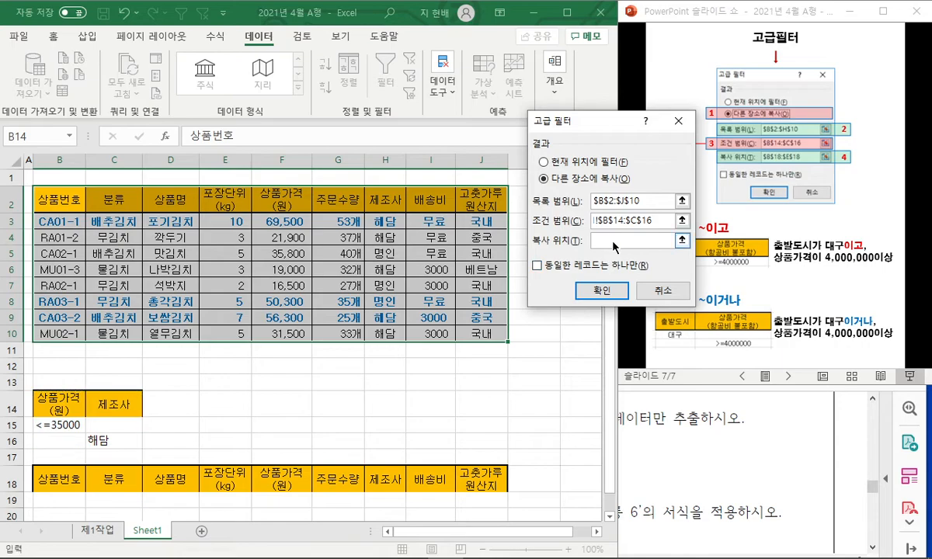
pyautogui.moveTo(78, 472); pyautogui.dragTo(484, 480)
pyautogui.click(603, 291)
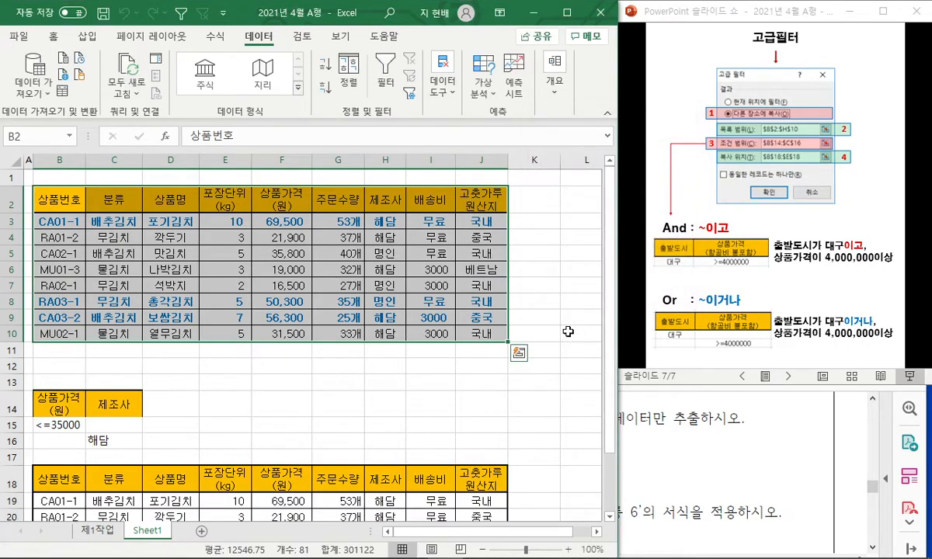
pyautogui.scroll(-2, 493, 316)
pyautogui.click(242, 345)
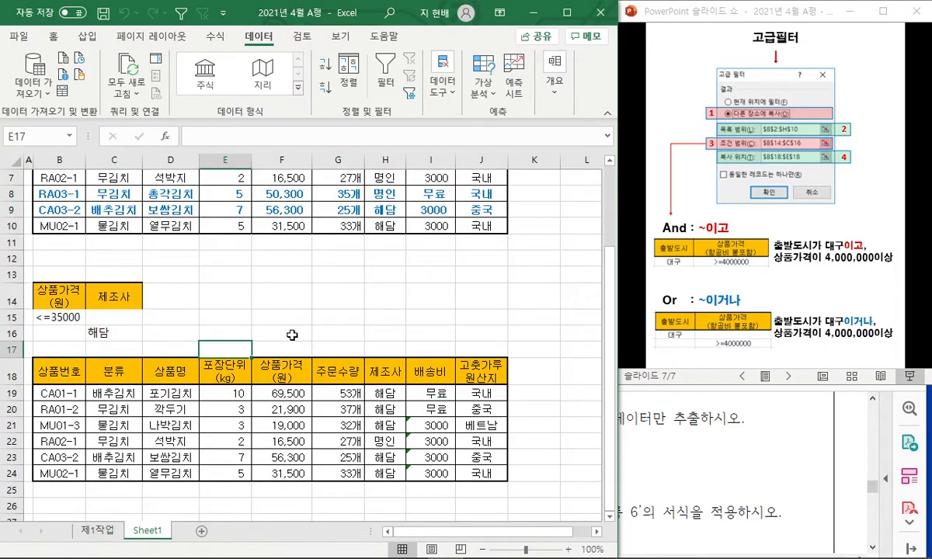
# Step: Delete the extracted result rows 19 to 24 beneath the copied header row
pyautogui.moveTo(15, 377); pyautogui.dragTo(17, 458)
pyautogui.click(47, 407)
pyautogui.moveTo(10, 394); pyautogui.dragTo(10, 474)
pyautogui.hotkey('ctrl', '-')
# Step: Copy the 해담 criterion from C16 into C15, on the same row as the price criterion
pyautogui.click(110, 320)
pyautogui.click(115, 332)
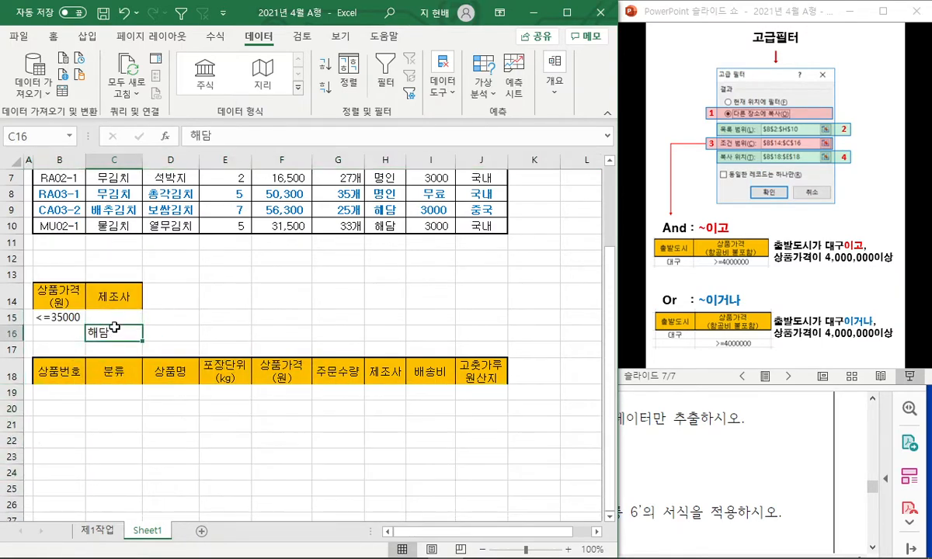
pyautogui.hotkey('ctrl', 'x')
pyautogui.click(135, 319)
pyautogui.hotkey('ctrl', 'v')
pyautogui.click(176, 319)
pyautogui.press('Escape')
pyautogui.click(127, 334)
pyautogui.scroll(2, 233, 289)
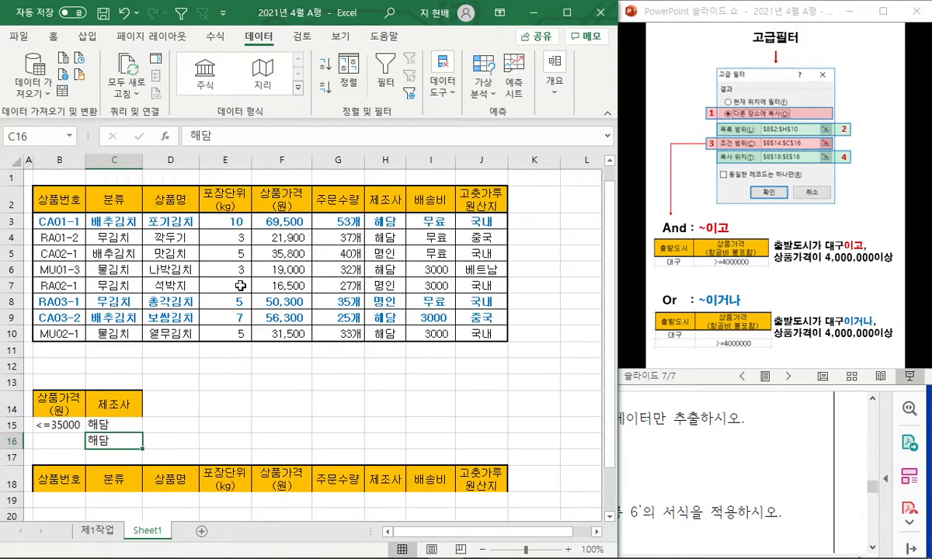
# Step: Clear the criterion in C16 and rerun the Advanced Filter on B2:J10 with criteria range B14:C15, copying the results to B18:J18
pyautogui.press('Delete')
pyautogui.click(286, 269)
pyautogui.click(409, 92)
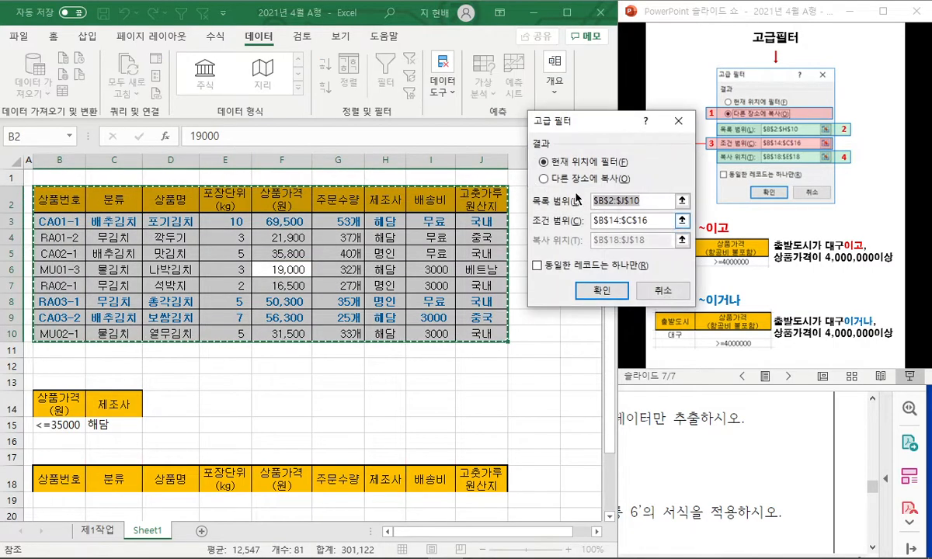
pyautogui.click(608, 182)
pyautogui.click(682, 221)
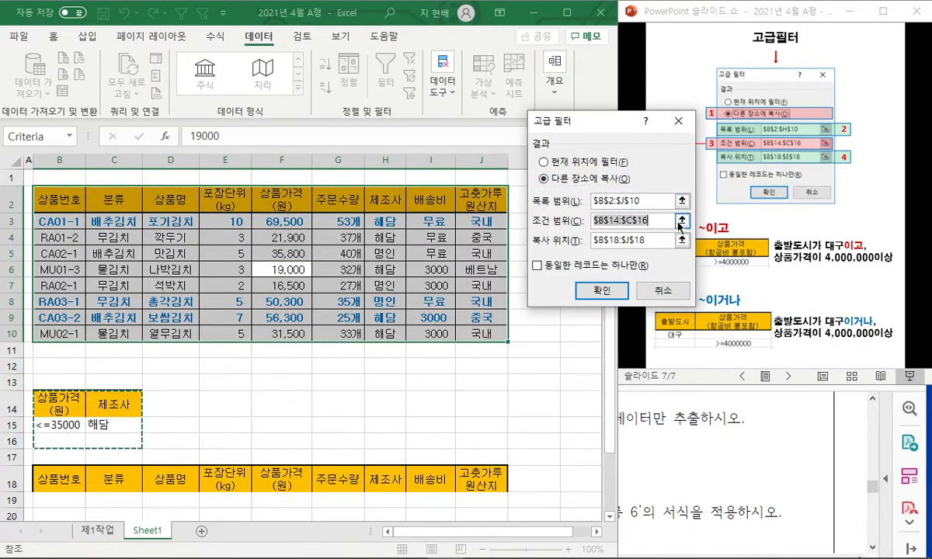
pyautogui.moveTo(54, 386); pyautogui.dragTo(116, 425)
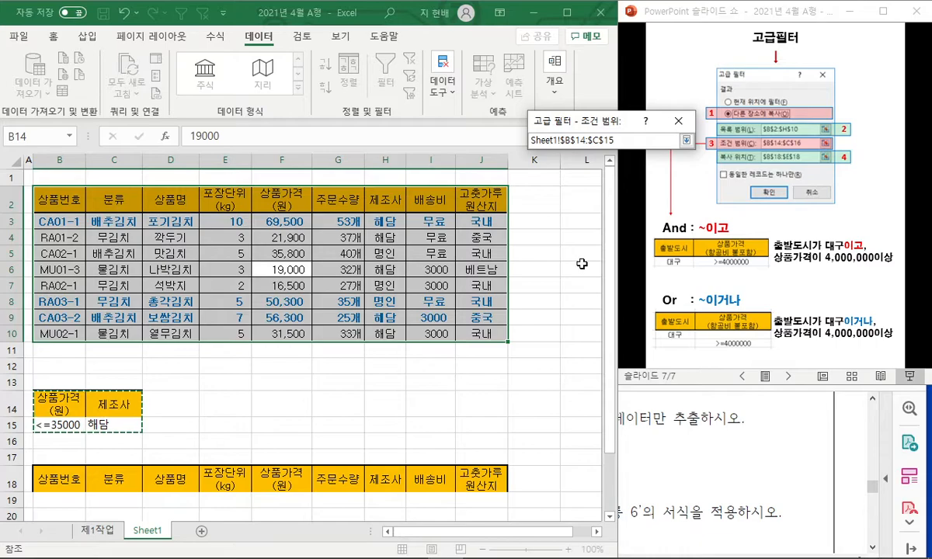
pyautogui.click(685, 139)
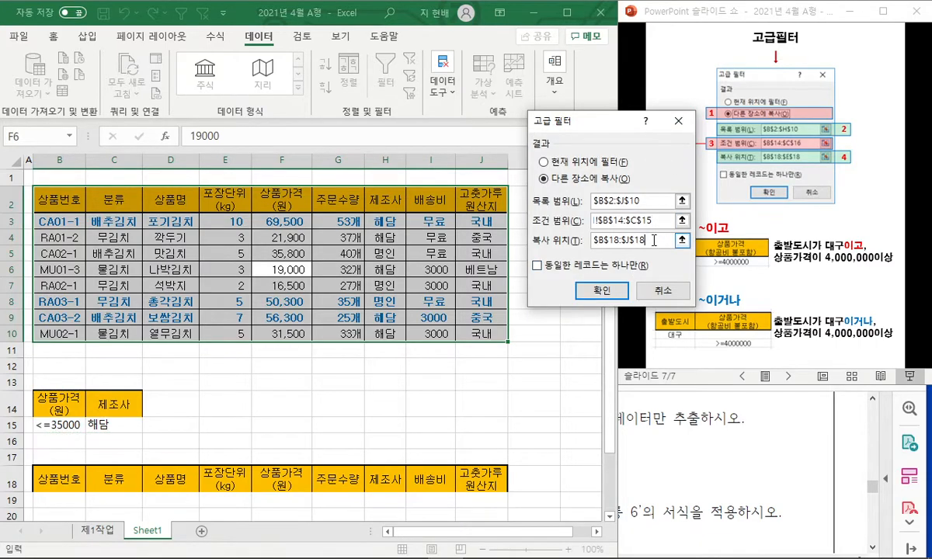
pyautogui.click(602, 290)
pyautogui.scroll(-1, 489, 324)
pyautogui.scroll(-2, 489, 323)
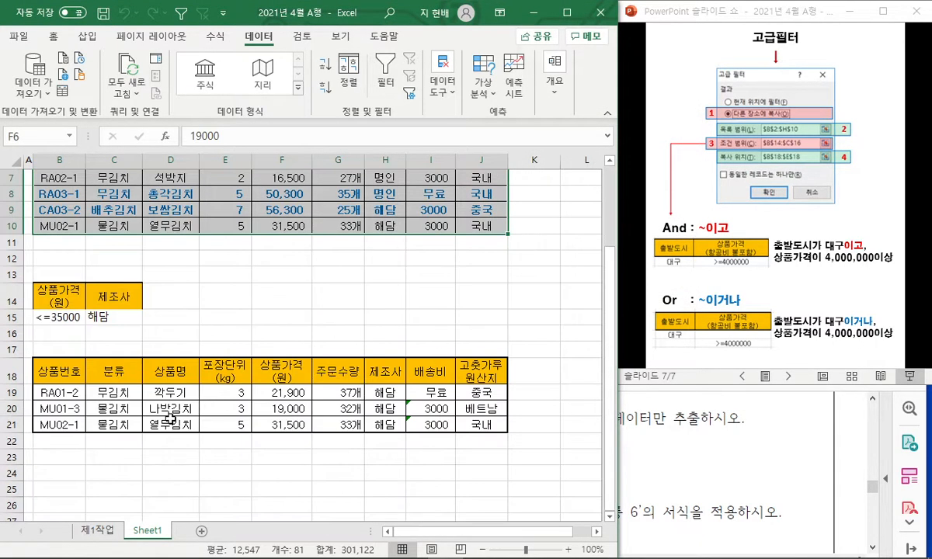
pyautogui.click(161, 393)
pyautogui.scroll(2, 152, 328)
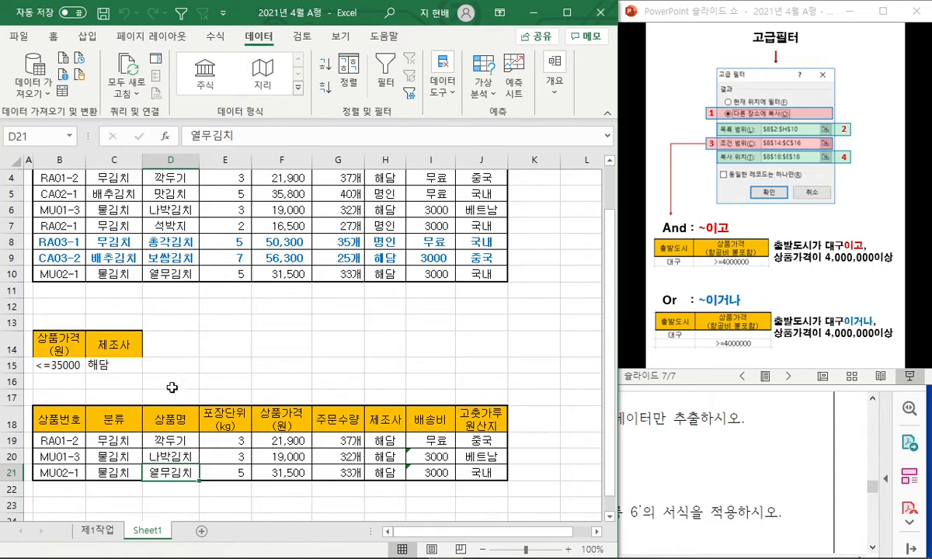
# Step: Check the table-format instruction in the exam PDF and set the extracted table's header cells B18:J18 to no fill
pyautogui.click(650, 451)
pyautogui.scroll(-2, 414, 450)
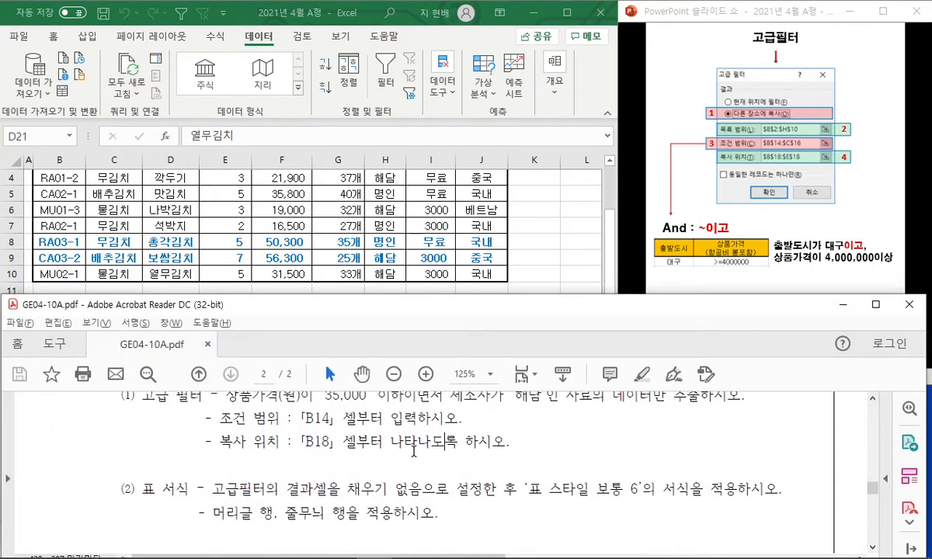
pyautogui.moveTo(346, 487); pyautogui.dragTo(465, 488)
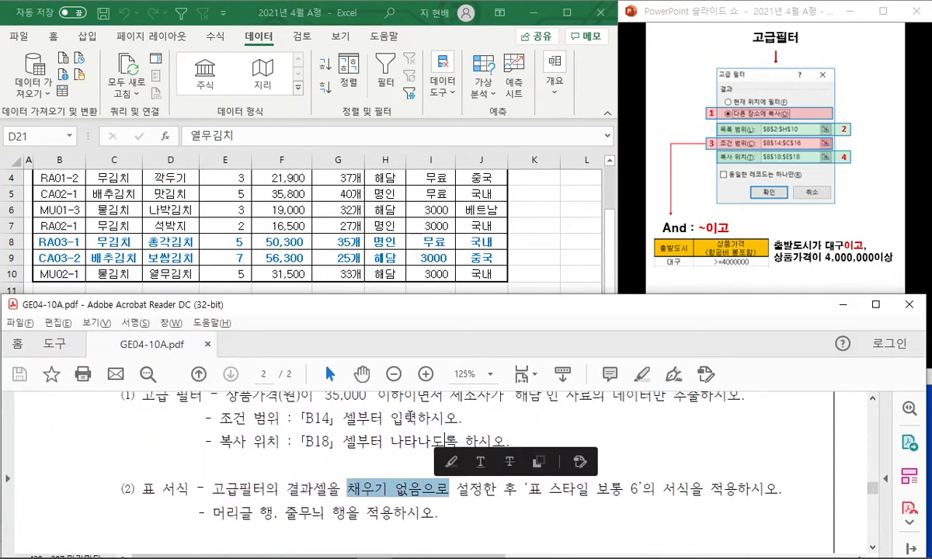
pyautogui.click(375, 203)
pyautogui.scroll(-3, 267, 272)
pyautogui.click(62, 275)
pyautogui.moveTo(62, 275); pyautogui.dragTo(482, 275)
pyautogui.click(53, 36)
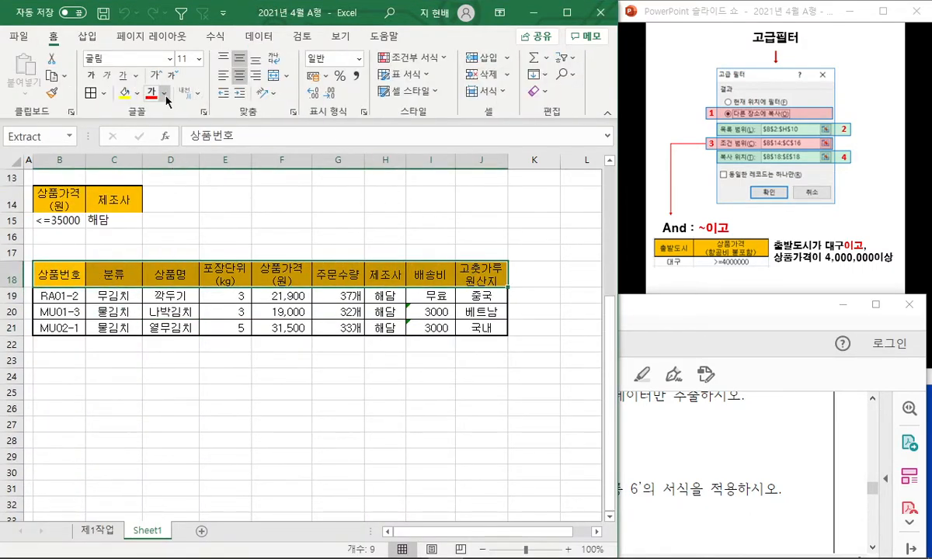
pyautogui.click(137, 93)
pyautogui.click(190, 265)
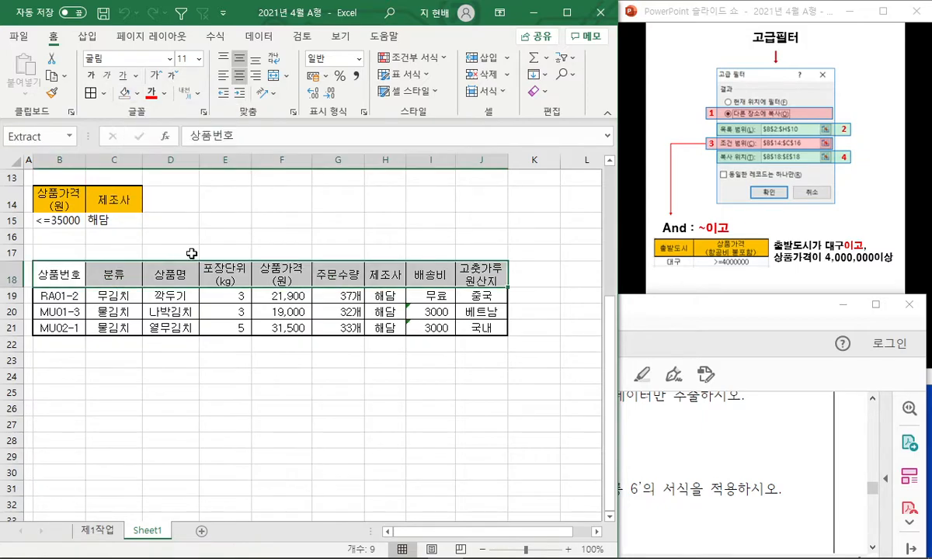
# Step: Return to the exam PDF and read which table style and options item (2) requires
pyautogui.click(750, 475)
pyautogui.scroll(-1, 532, 483)
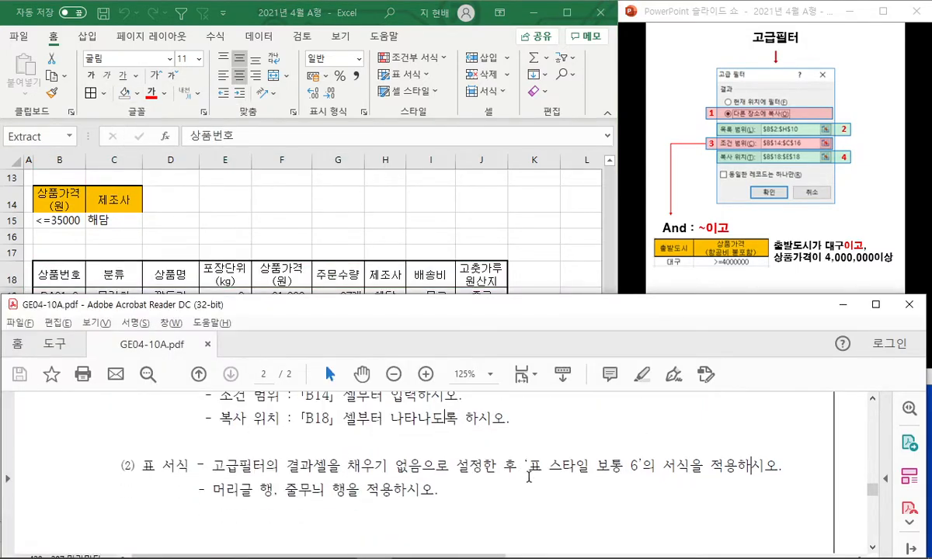
# Step: Convert the advanced filter result range B18:J21 into a table with headers
pyautogui.click(486, 280)
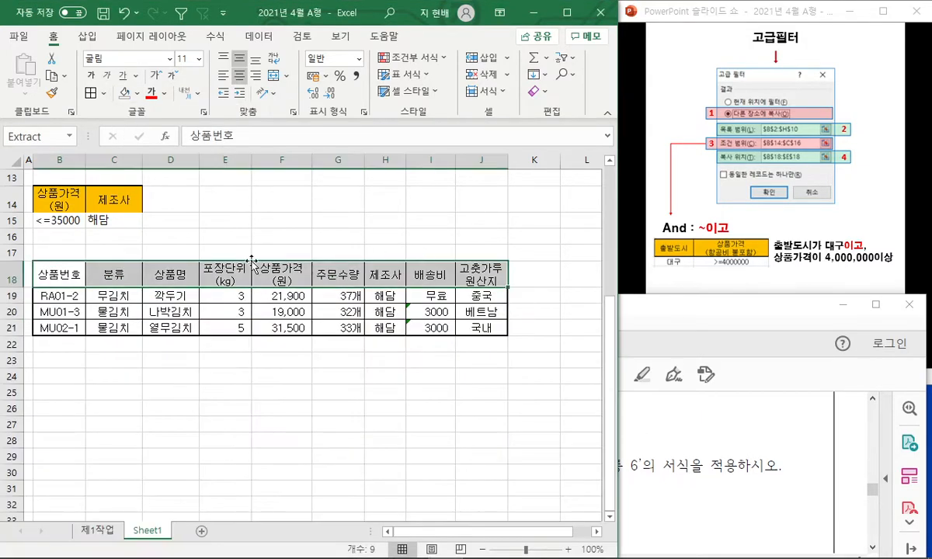
pyautogui.moveTo(61, 272); pyautogui.dragTo(478, 323)
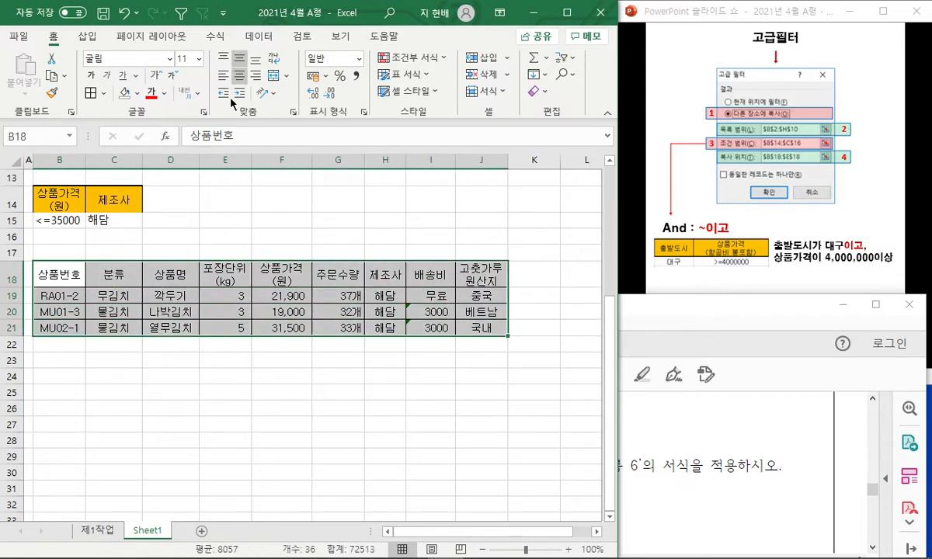
pyautogui.click(90, 37)
pyautogui.click(16, 69)
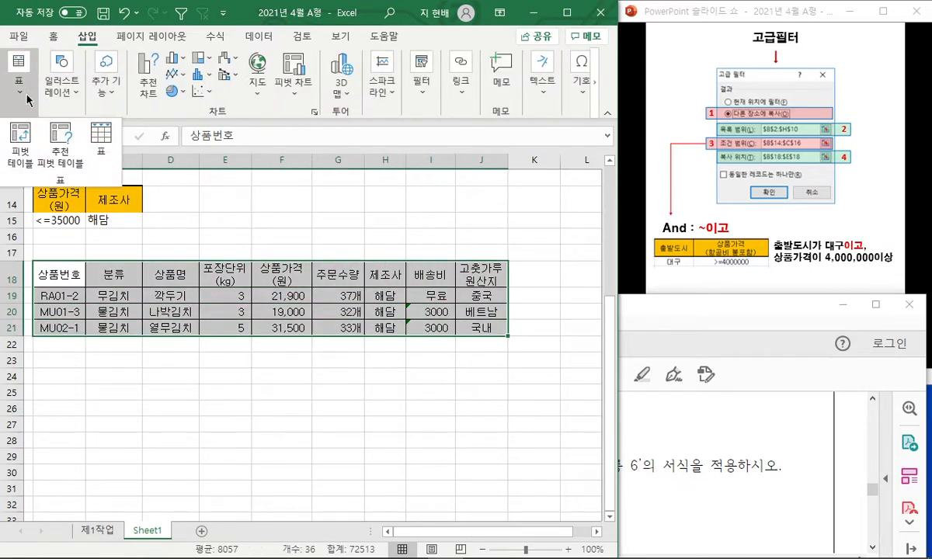
pyautogui.click(104, 137)
pyautogui.click(602, 247)
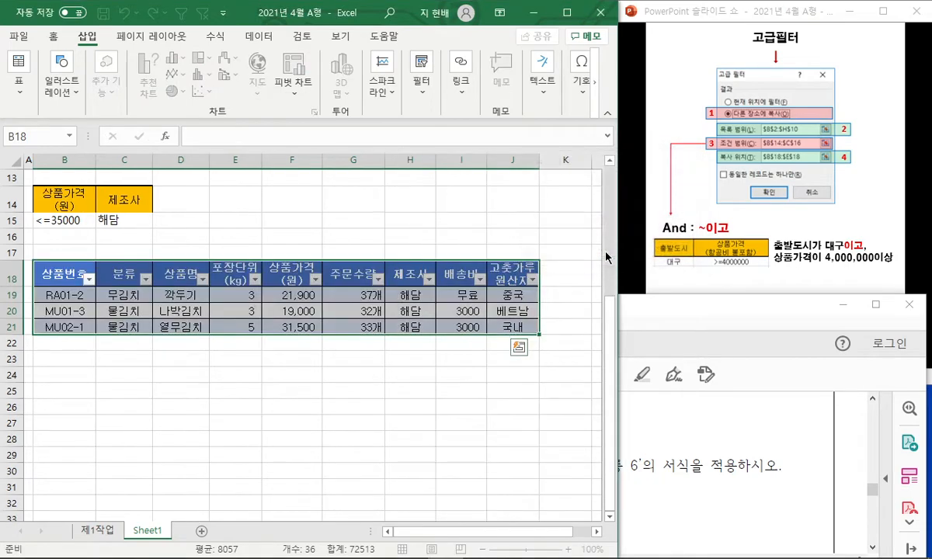
# Step: Apply the table style 표 스타일 보통 6 to the filter result table
pyautogui.click(567, 12)
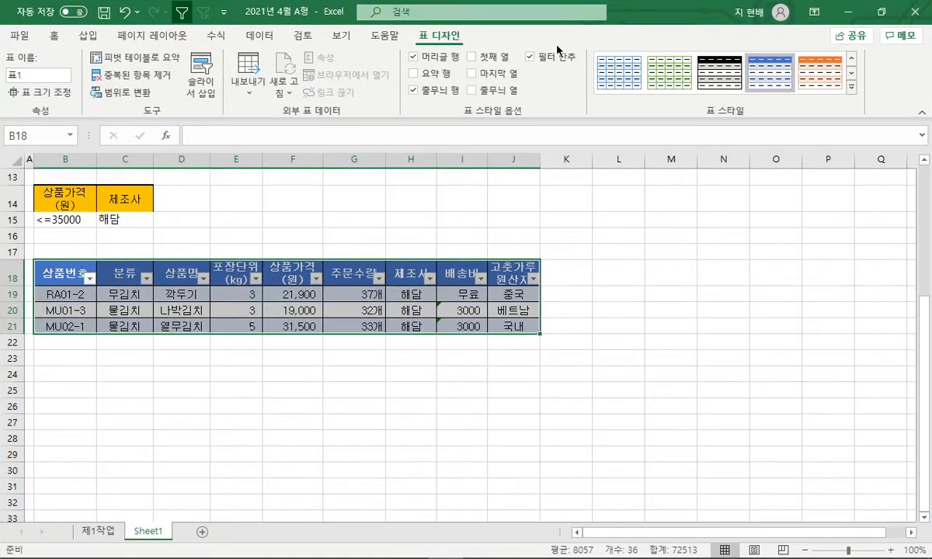
pyautogui.click(852, 86)
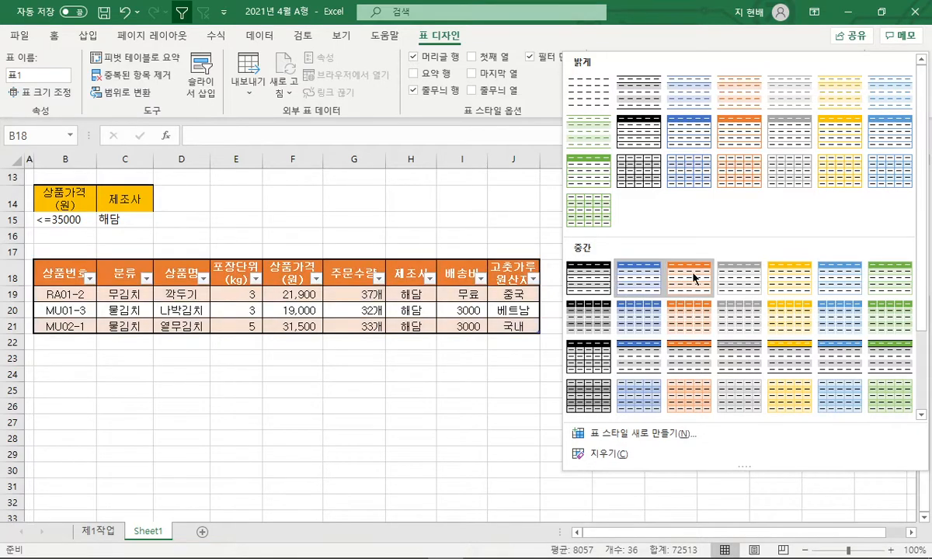
pyautogui.click(836, 278)
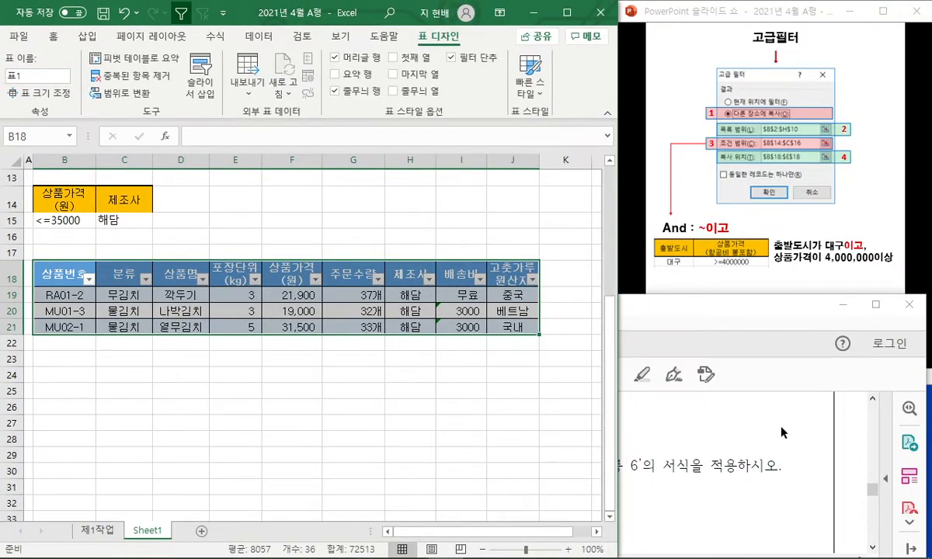
# Step: Compare the PDF's table formatting requirements with the applied style, header row and banded row options, then find the 제3작업 instructions
pyautogui.click(712, 417)
pyautogui.moveTo(556, 464); pyautogui.dragTo(623, 467)
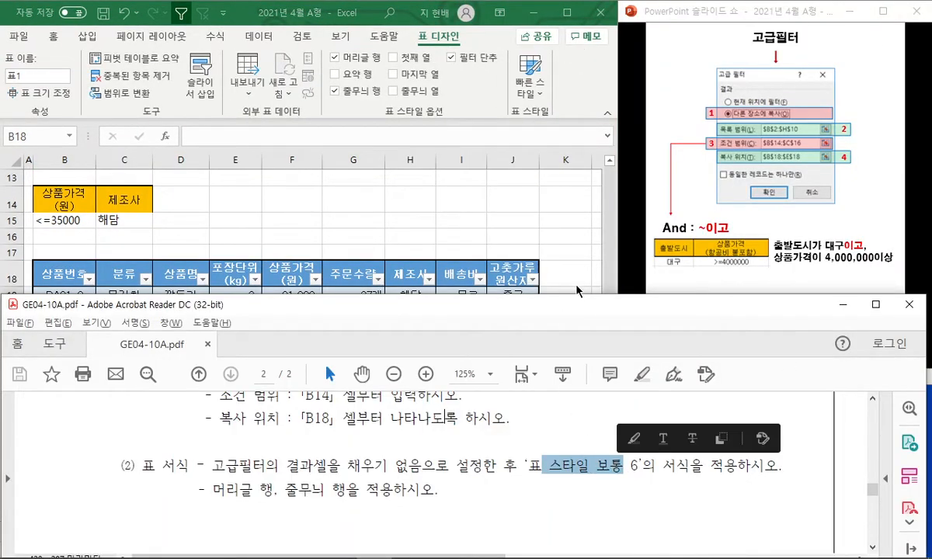
pyautogui.click(569, 265)
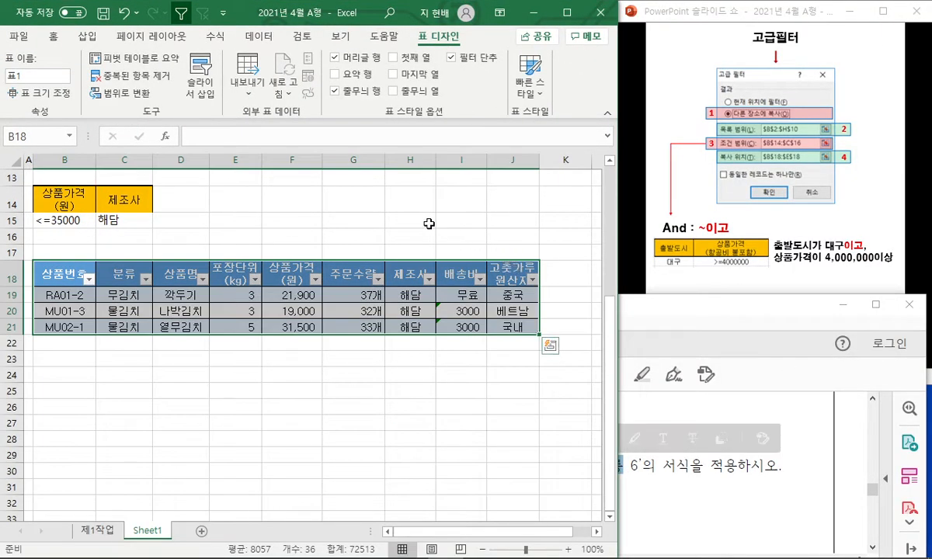
pyautogui.hotkey('alt', 'Tab')
pyautogui.moveTo(287, 493); pyautogui.dragTo(389, 495)
pyautogui.click(434, 510)
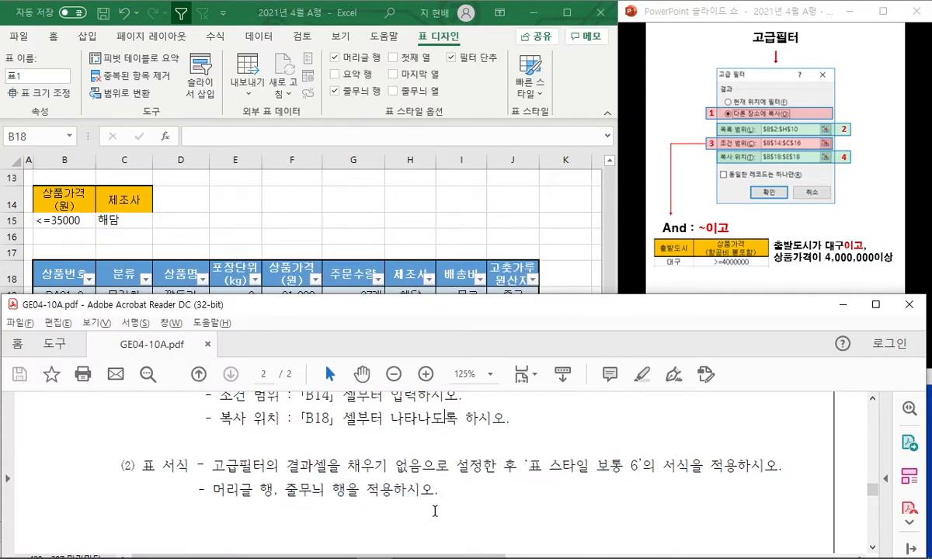
pyautogui.click(421, 286)
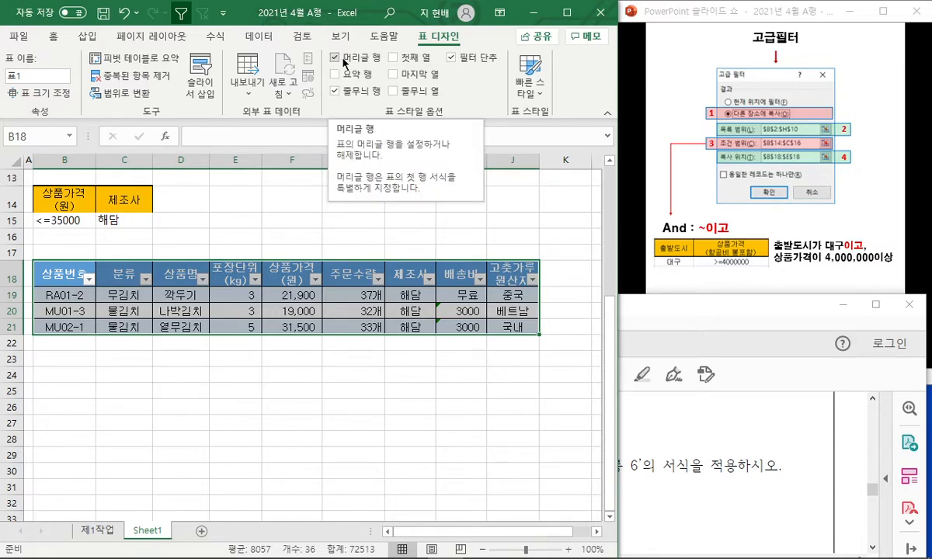
pyautogui.click(709, 426)
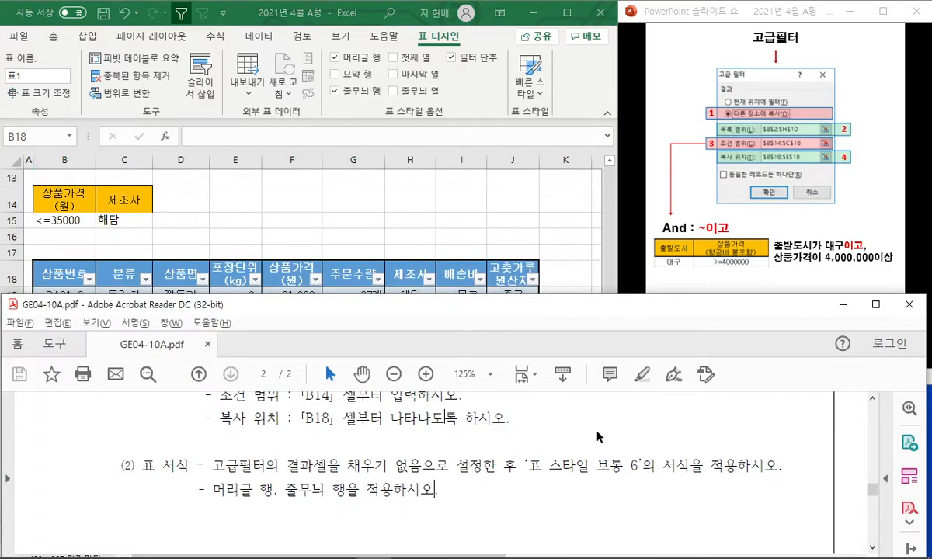
pyautogui.click(482, 117)
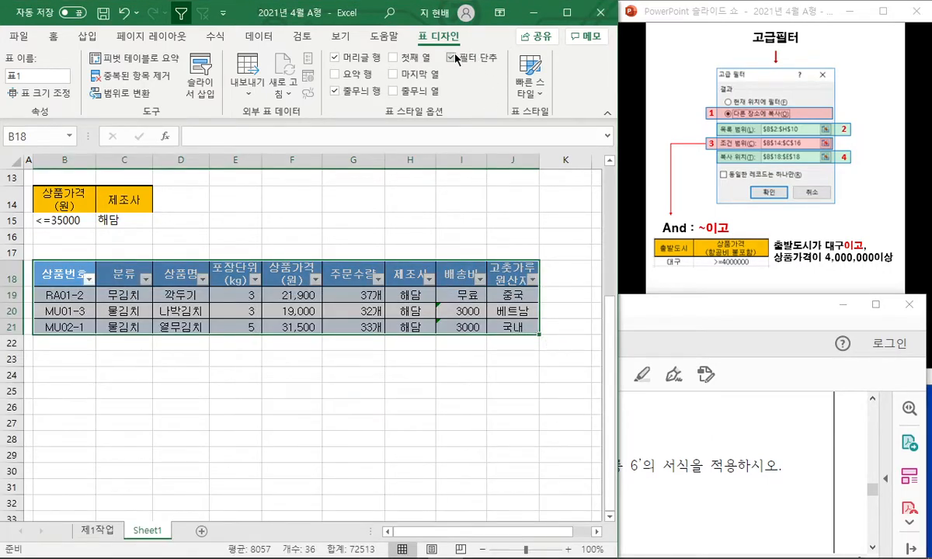
pyautogui.click(723, 441)
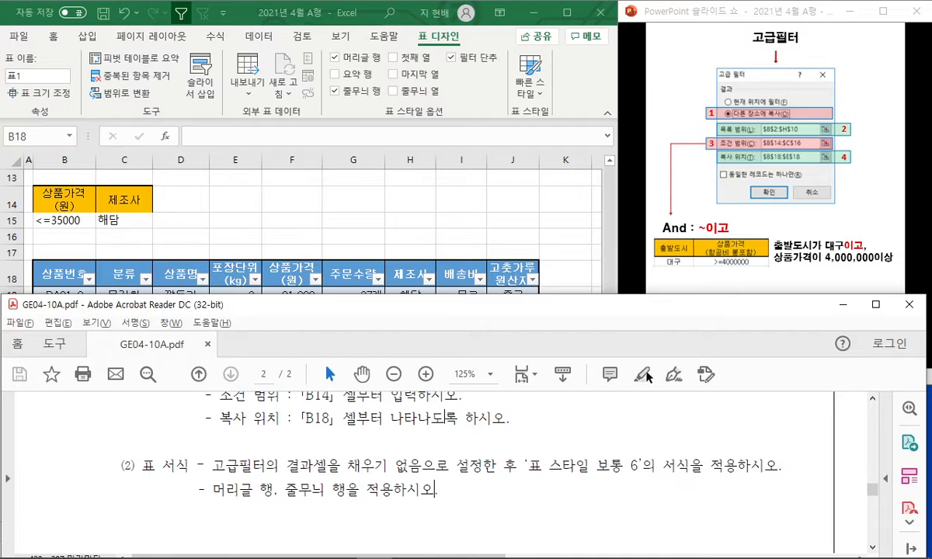
pyautogui.click(538, 262)
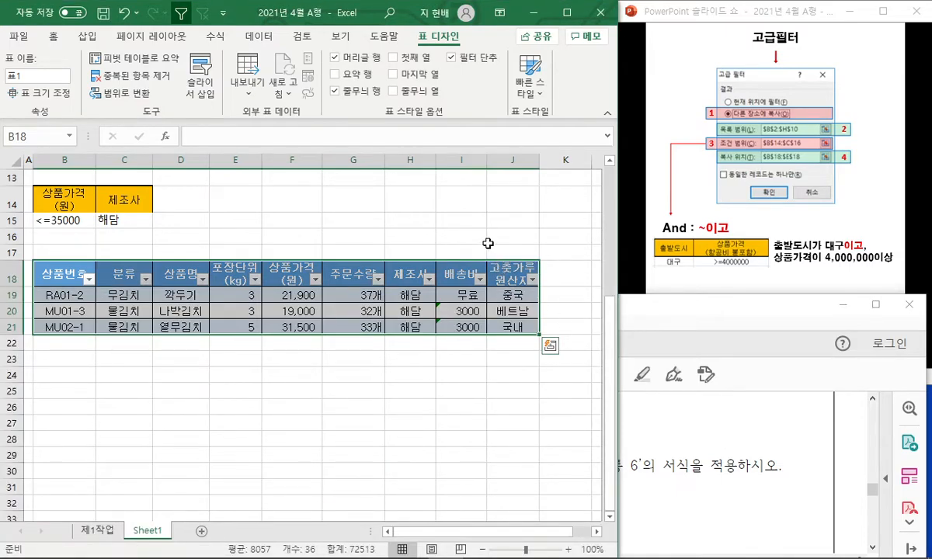
pyautogui.click(671, 449)
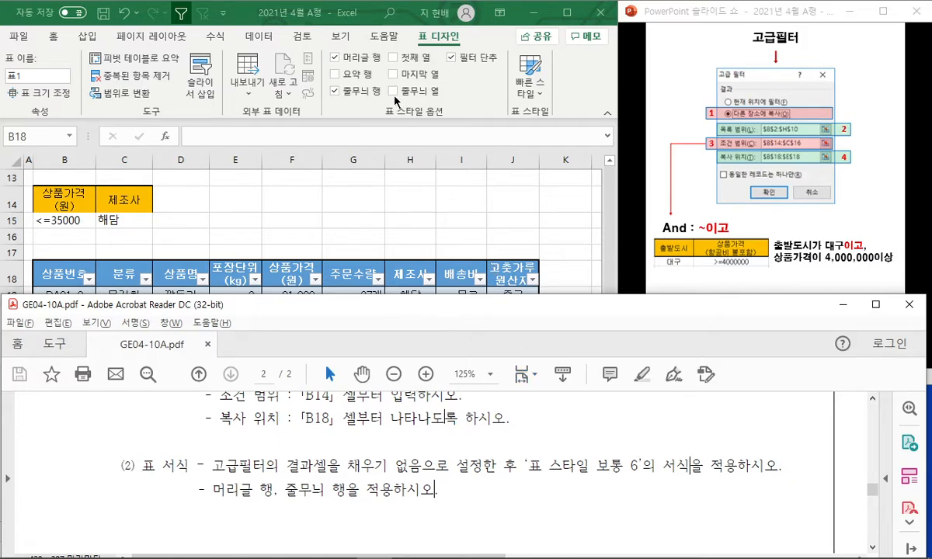
pyautogui.click(452, 229)
pyautogui.click(715, 439)
pyautogui.scroll(-5, 703, 450)
pyautogui.scroll(-2, 691, 443)
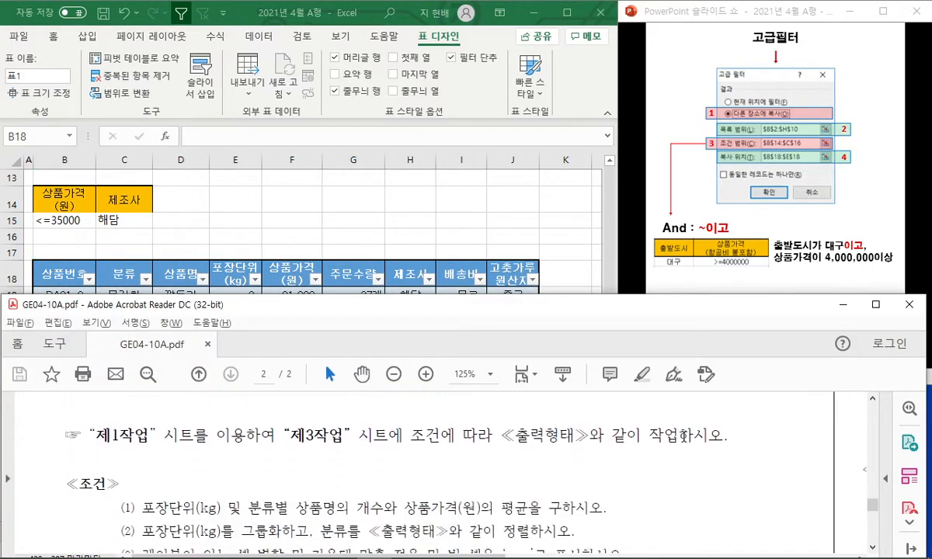
# Step: Rename Sheet1 as 제2작업
pyautogui.click(568, 13)
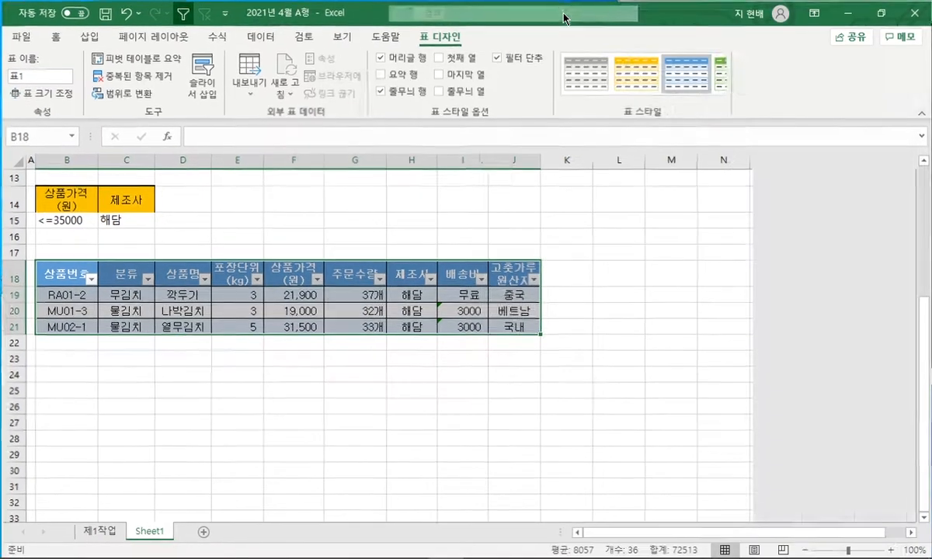
pyautogui.doubleClick(147, 532)
pyautogui.write('지')
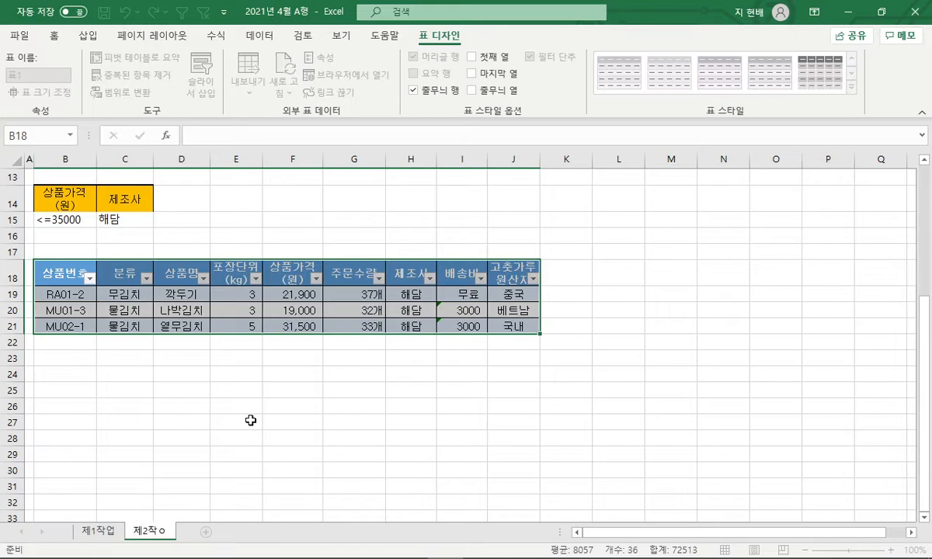
pyautogui.press('Return')
# Step: Add a new worksheet after 제2작업 and name it 제3작업
pyautogui.click(206, 532)
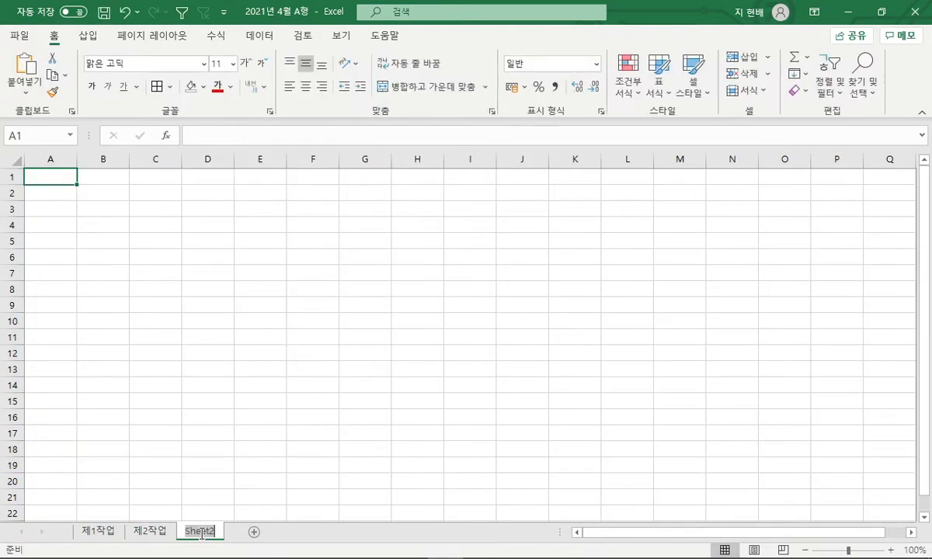
pyautogui.write('제3작업')
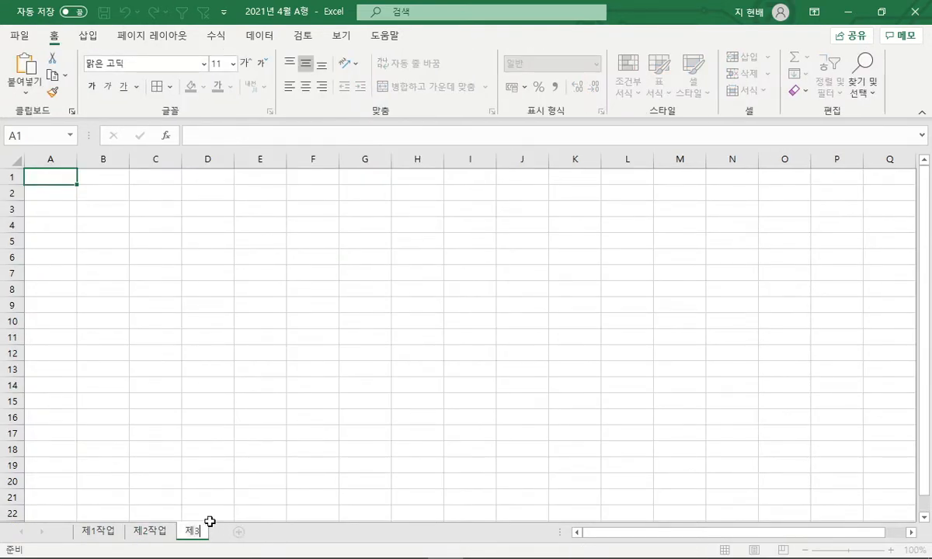
pyautogui.press('Return')
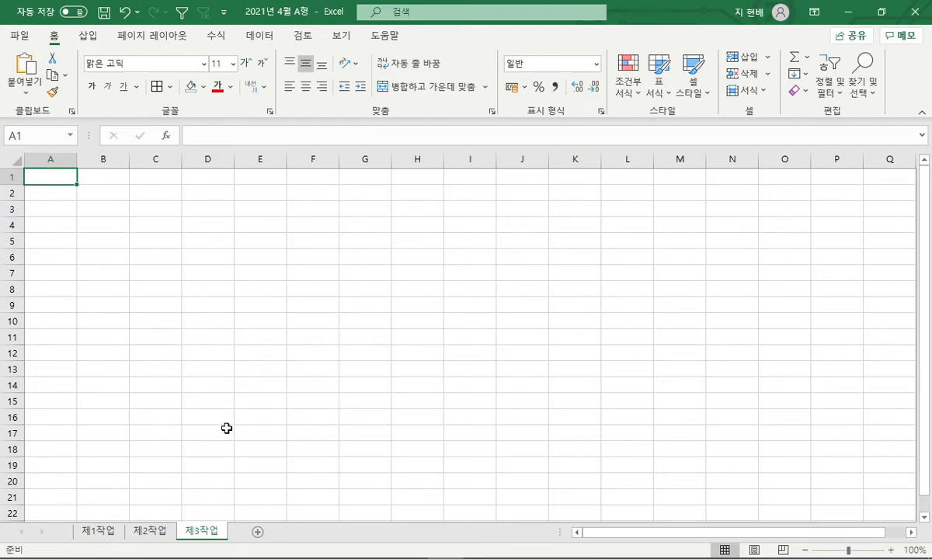
# Step: Set the width of column A to 1 on the blank 제3작업 sheet
pyautogui.click(50, 158)
pyautogui.rightClick(59, 157)
pyautogui.click(132, 371)
pyautogui.write('1')
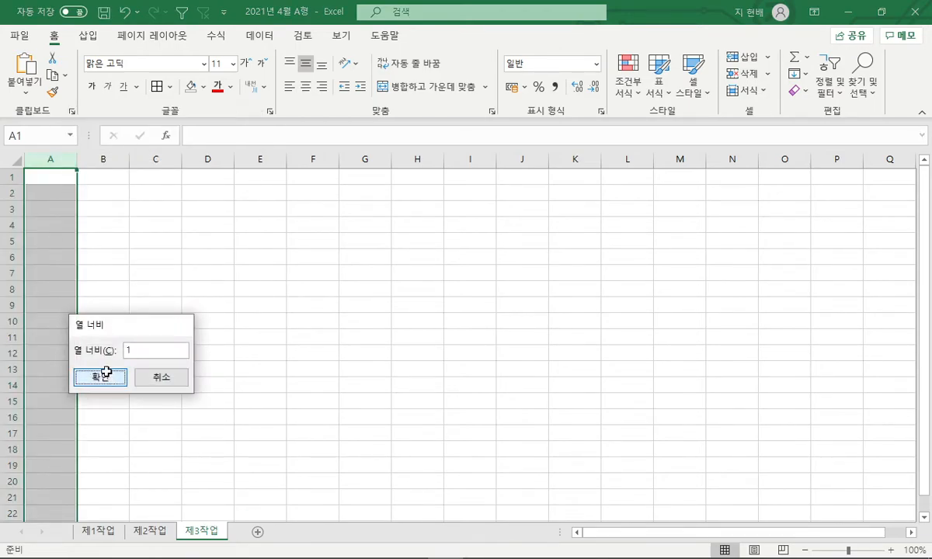
pyautogui.click(106, 378)
pyautogui.click(165, 354)
# Step: Review the 제3작업 conditions and the expected pivot table output in the GE04-10A.pdf exam sheet
pyautogui.click(370, 548)
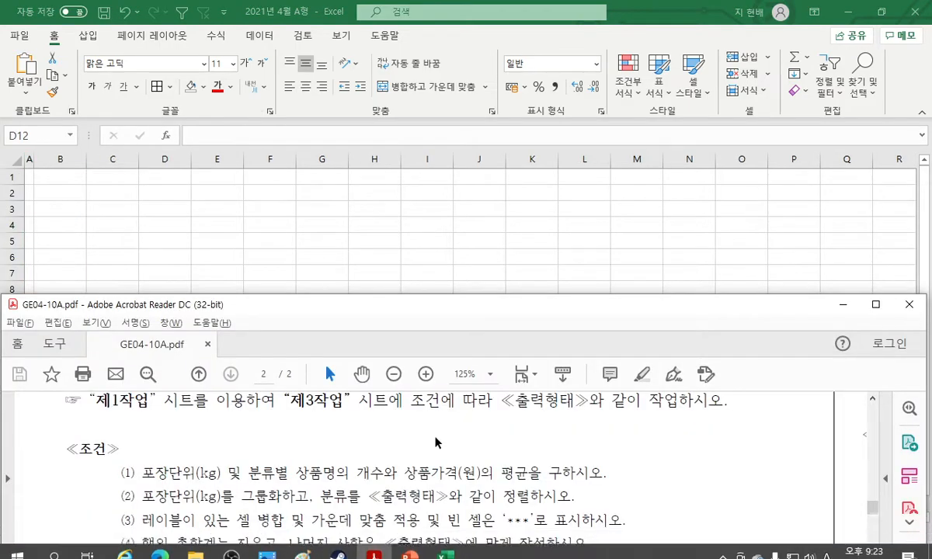
pyautogui.scroll(-1, 435, 441)
pyautogui.scroll(3, 264, 439)
pyautogui.scroll(-3, 400, 451)
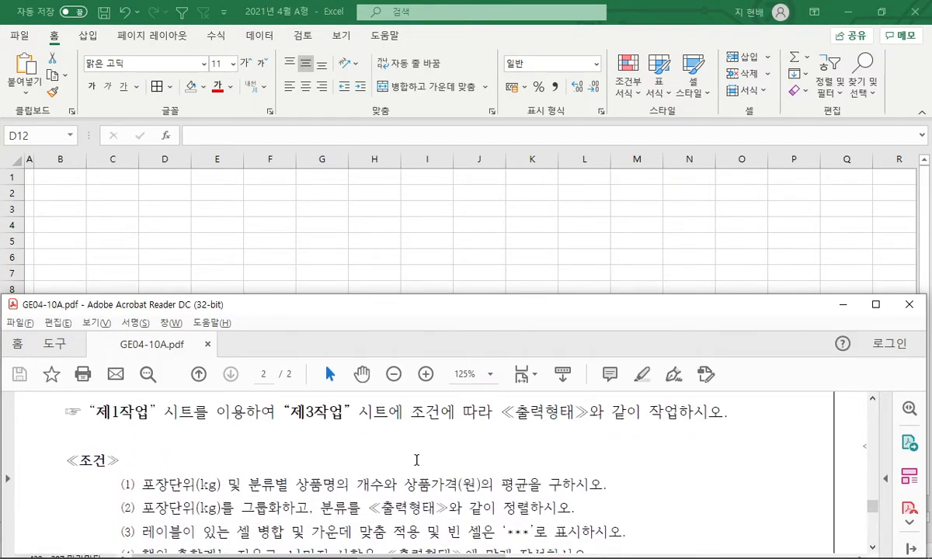
pyautogui.scroll(-6, 418, 462)
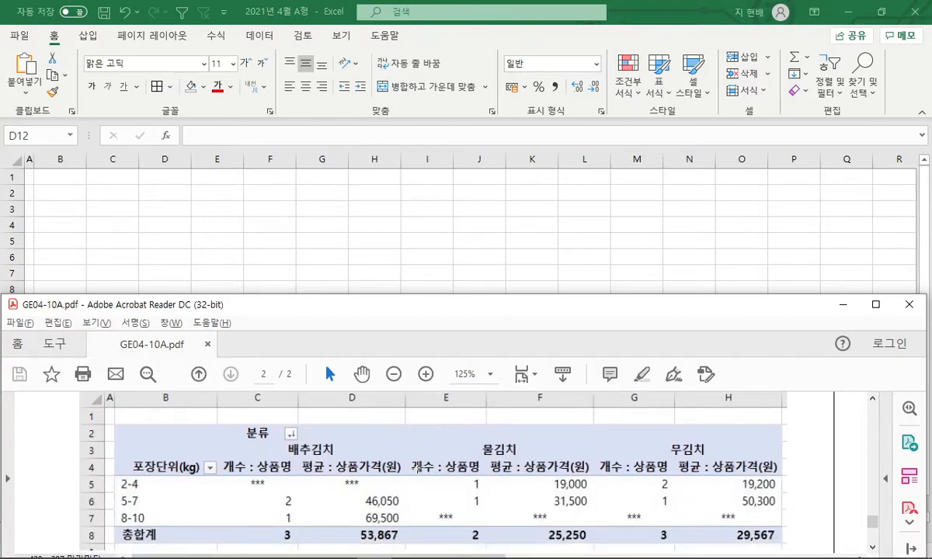
pyautogui.scroll(8, 418, 468)
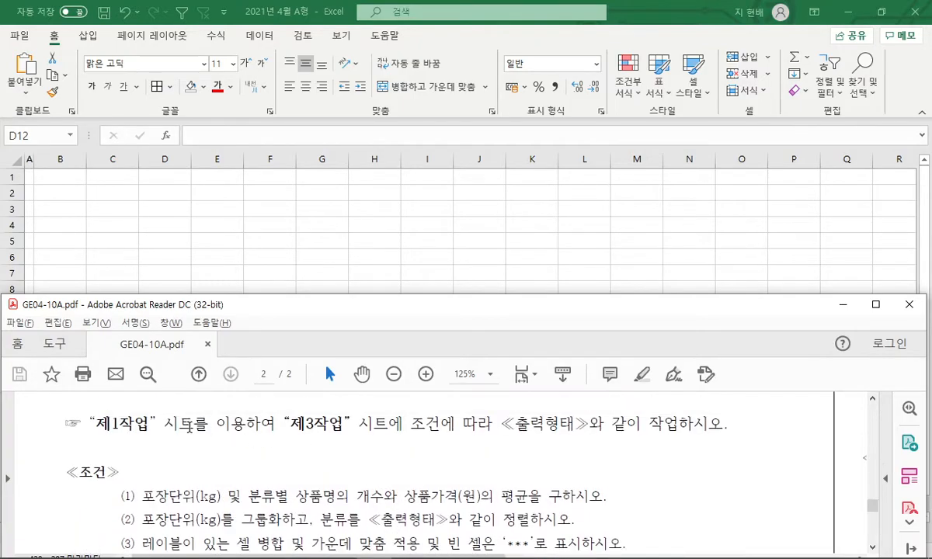
# Step: Delete the blank 제3작업 worksheet from the workbook
pyautogui.hotkey('alt', 'Tab')
pyautogui.rightClick(196, 532)
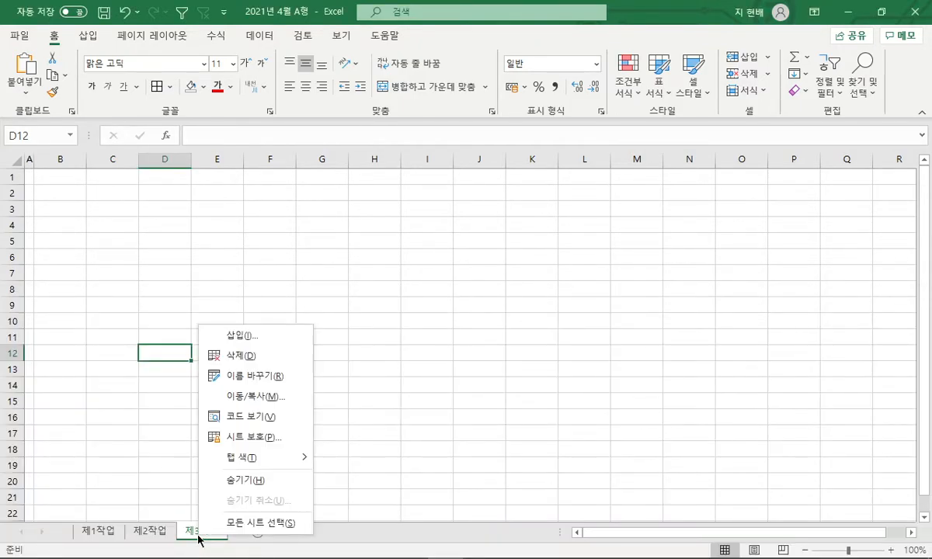
pyautogui.click(292, 340)
# Step: Create a pivot table on a new worksheet from the 제1작업 range B4:J12
pyautogui.click(122, 532)
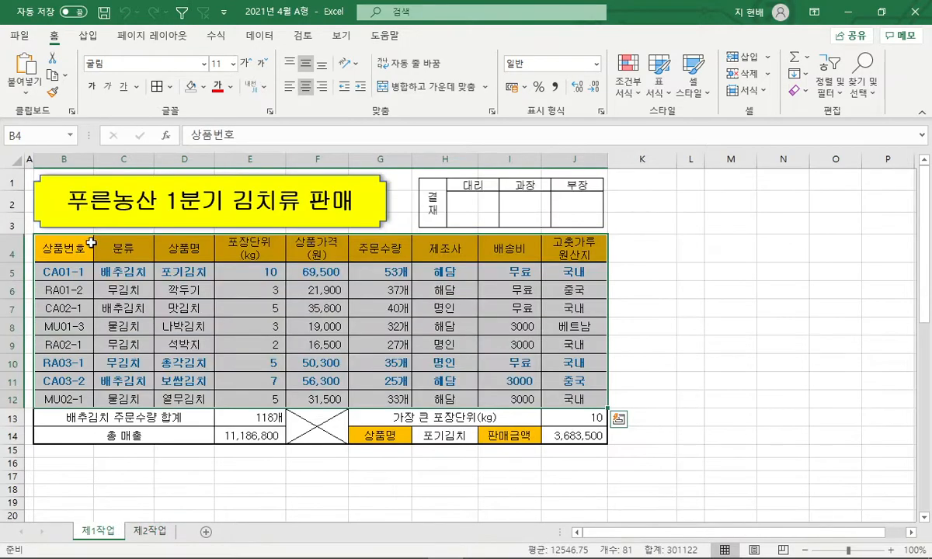
pyautogui.hotkey('alt', 'Tab')
pyautogui.scroll(-2, 430, 428)
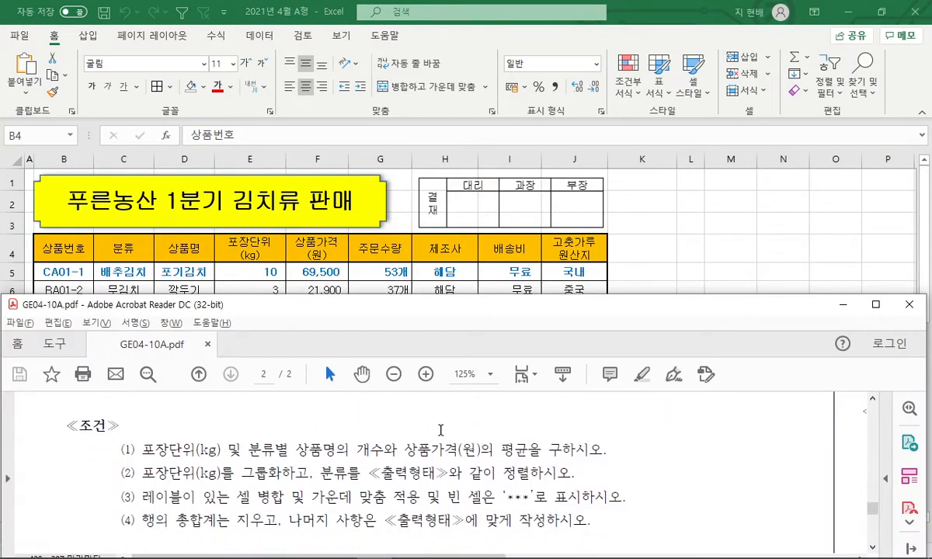
pyautogui.hotkey('alt', 'Tab')
pyautogui.click(75, 36)
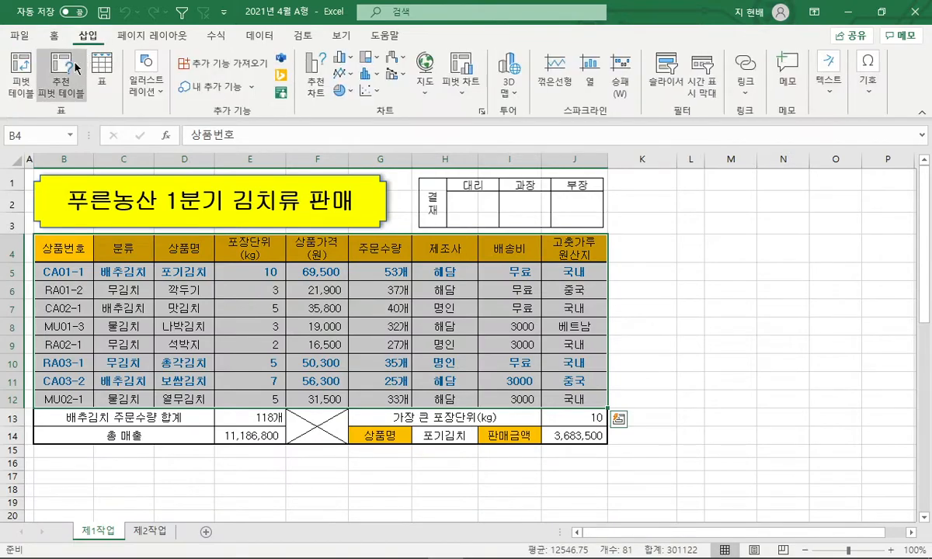
pyautogui.click(21, 72)
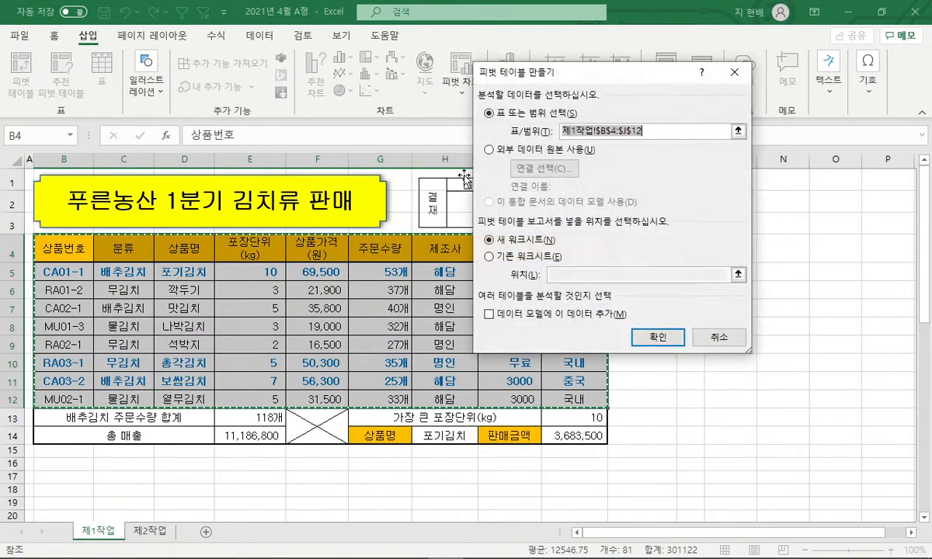
pyautogui.click(539, 242)
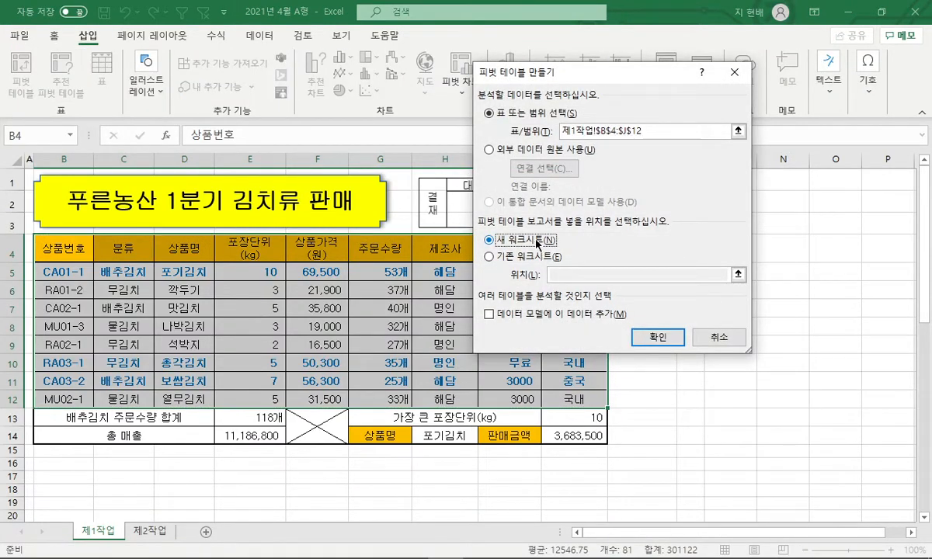
pyautogui.click(656, 335)
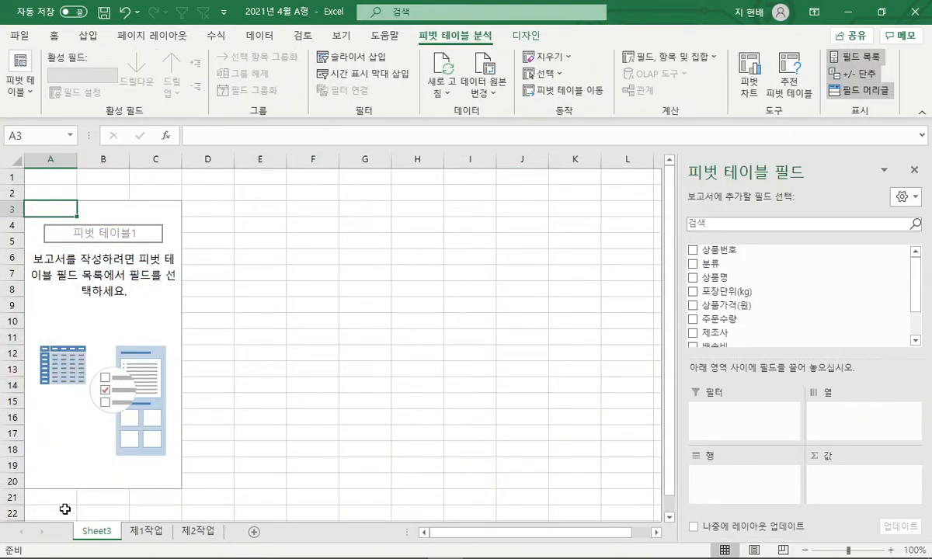
# Step: Move the new pivot table sheet after 제2작업 and rename it 제3작업
pyautogui.moveTo(235, 534); pyautogui.dragTo(233, 535)
pyautogui.doubleClick(195, 531)
pyautogui.write('지3작업')
pyautogui.press('Return')
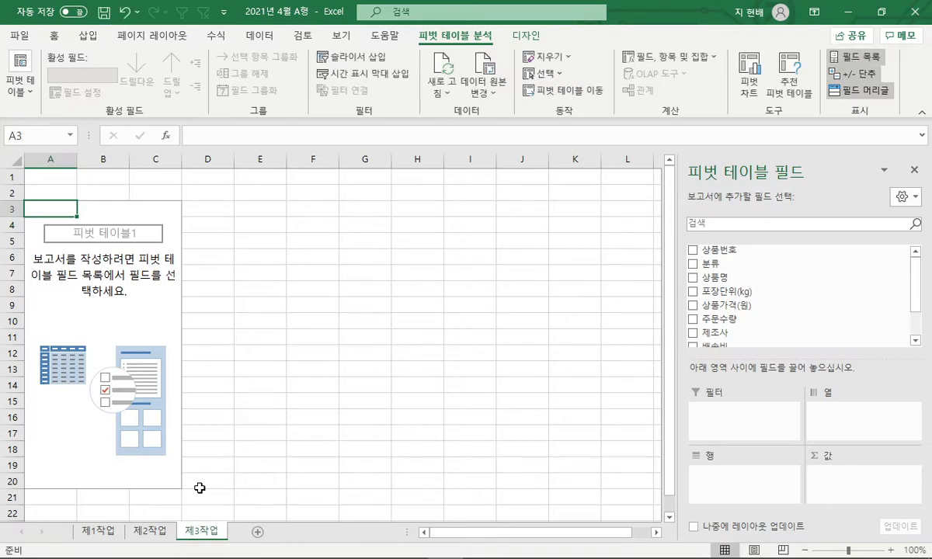
# Step: Check the expected output in the PDF, then insert a blank column before the pivot table on 제3작업 and set column A's width to 1
pyautogui.hotkey('alt', 'Tab')
pyautogui.scroll(-3, 143, 458)
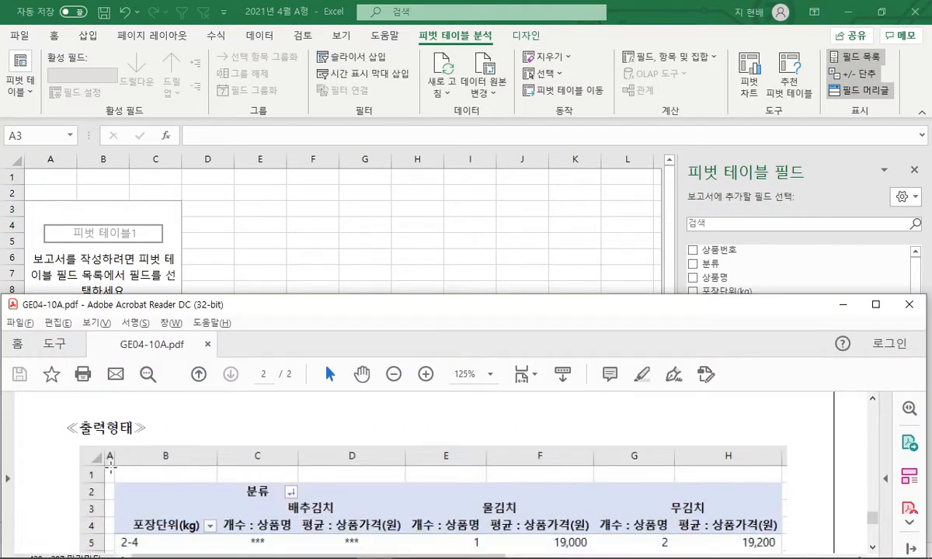
pyautogui.hotkey('alt', 'Tab')
pyautogui.click(48, 159)
pyautogui.rightClick(48, 159)
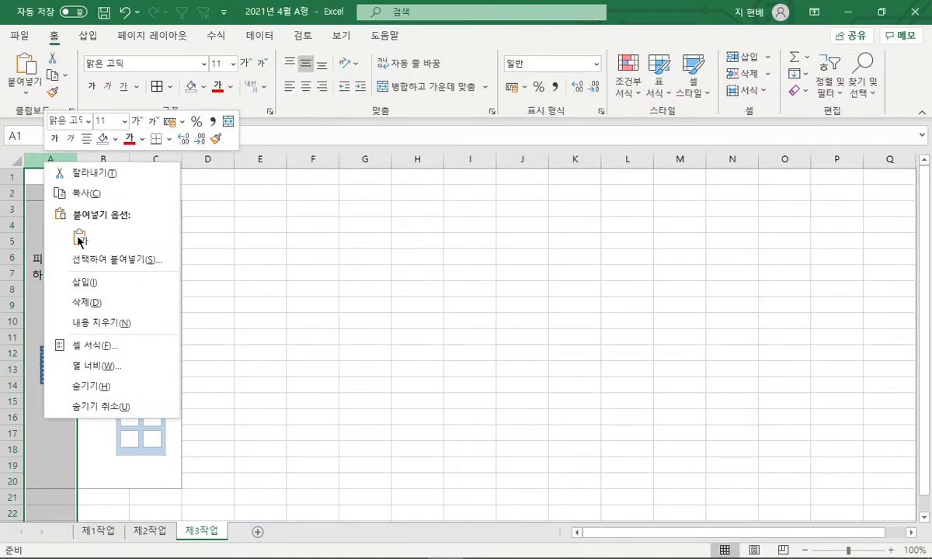
pyautogui.click(93, 284)
pyautogui.rightClick(47, 179)
pyautogui.click(70, 364)
pyautogui.write('1')
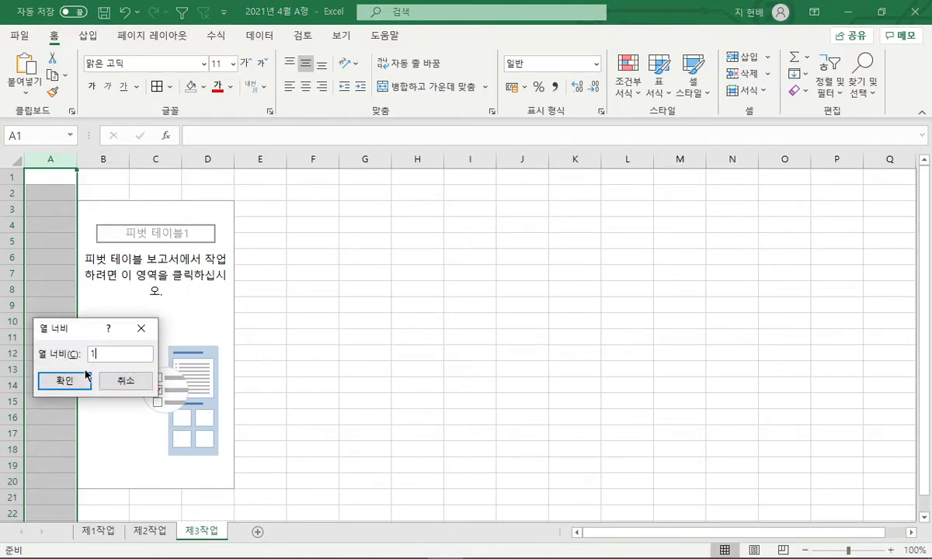
pyautogui.click(66, 378)
pyautogui.click(250, 308)
# Step: Compare the layout with the PDF output and delete blank row 2 above the pivot table, leaving cell B2 selected
pyautogui.hotkey('alt', 'Tab')
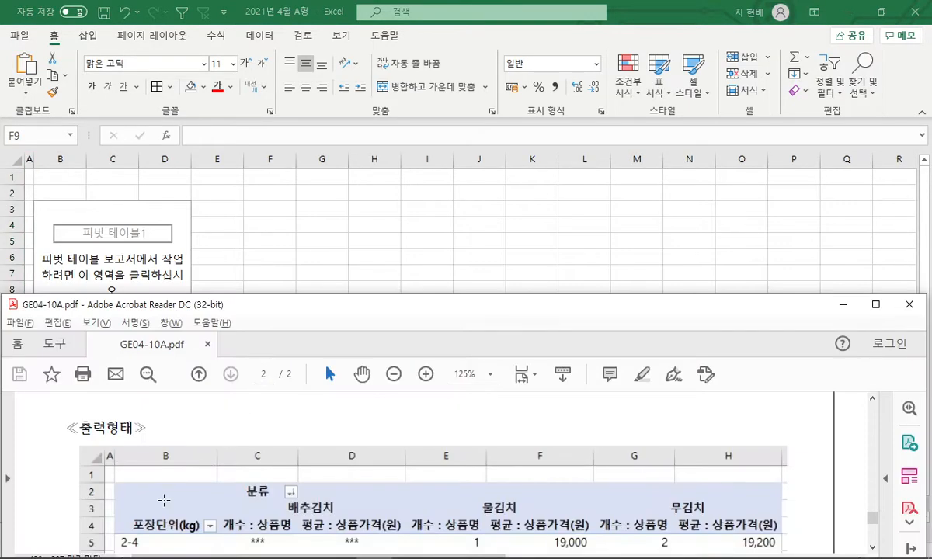
pyautogui.hotkey('alt', 'Tab')
pyautogui.click(22, 193)
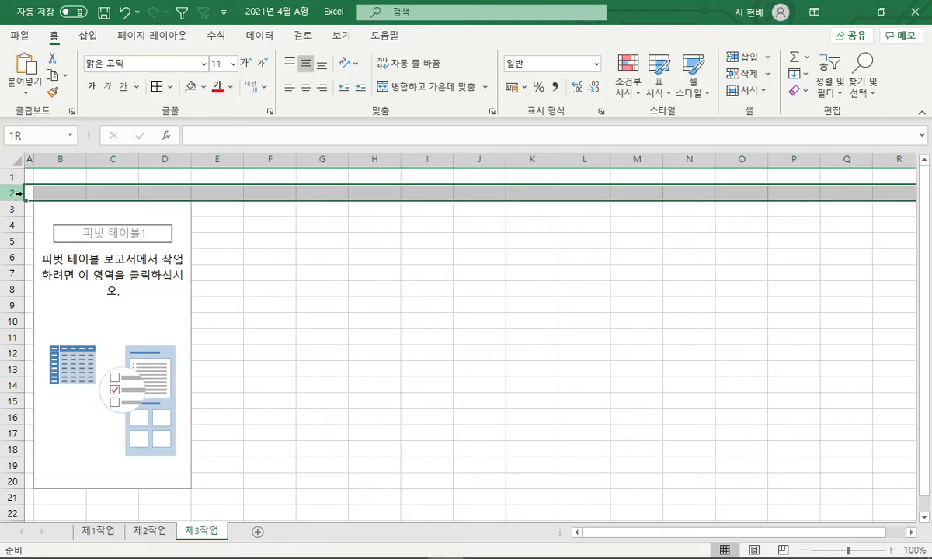
pyautogui.hotkey('ctrl', '-')
pyautogui.click(209, 236)
pyautogui.click(60, 190)
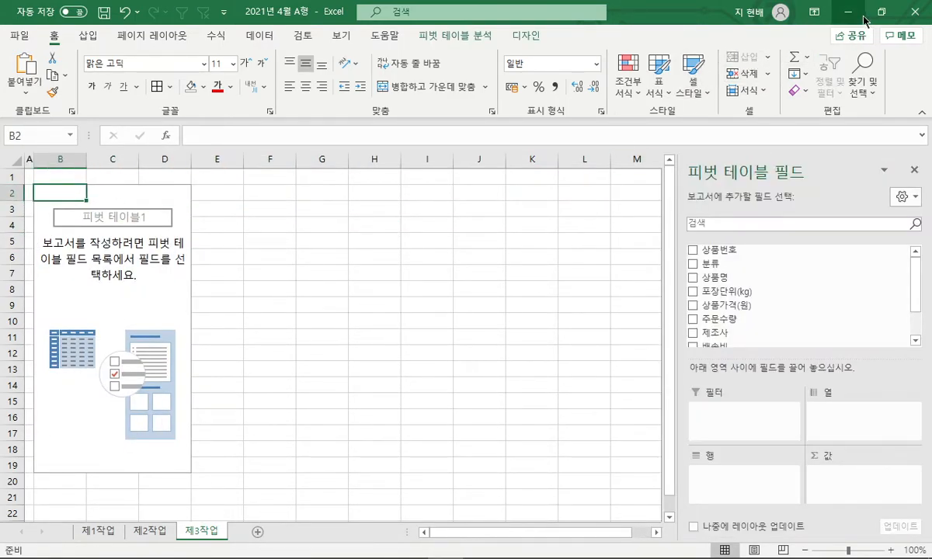
# Step: Capture the GE04-10A.pdf window showing the expected pivot output and paste it as a picture on the 제3작업 sheet
pyautogui.moveTo(411, 546)
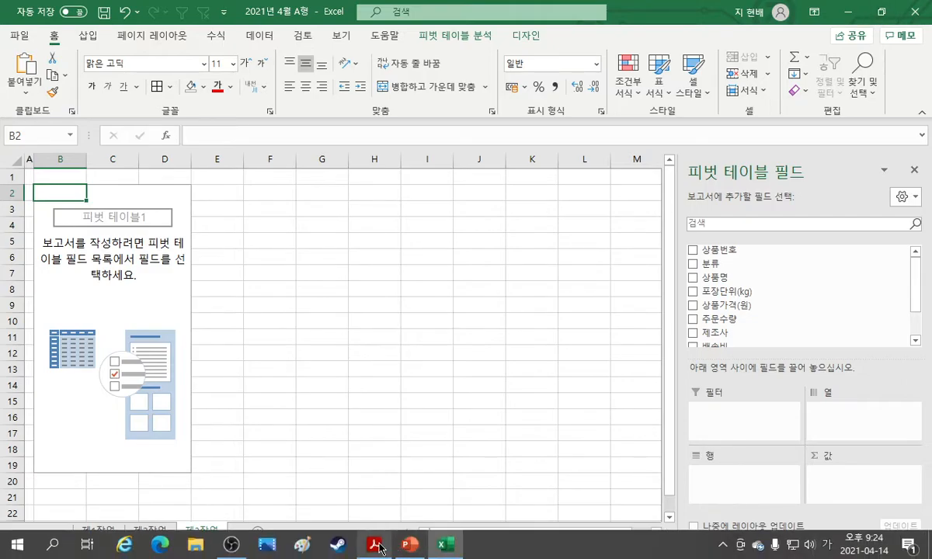
pyautogui.click(374, 545)
pyautogui.scroll(-2, 417, 441)
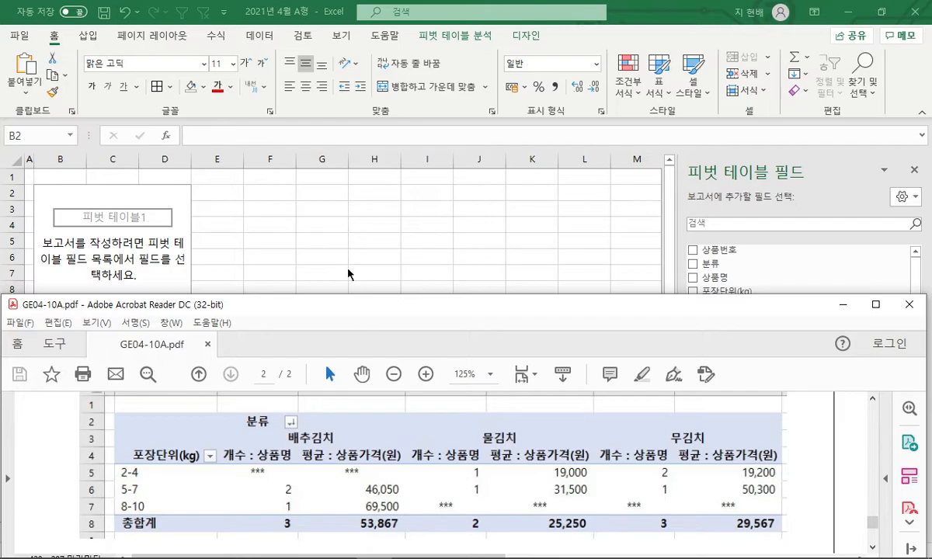
pyautogui.click(329, 245)
pyautogui.hotkey('ctrl', 'v')
pyautogui.doubleClick(417, 293)
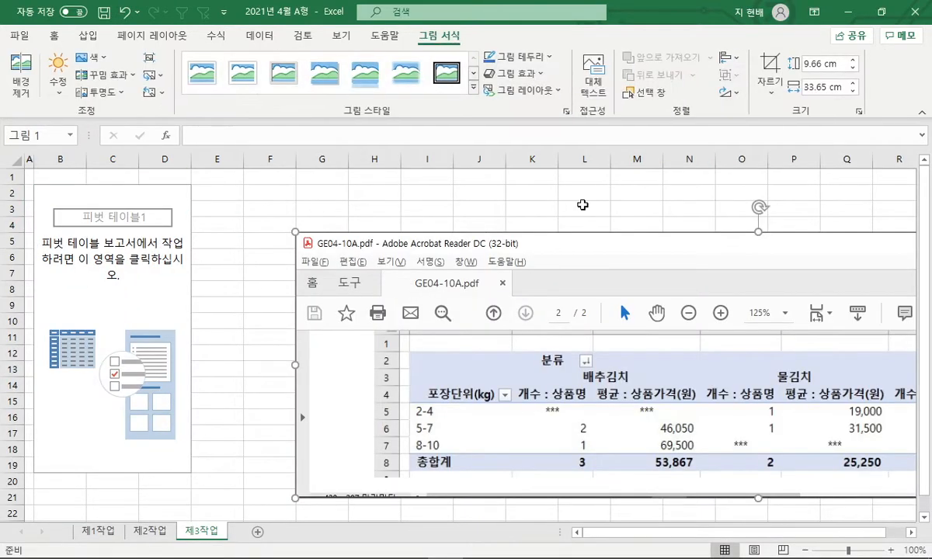
# Step: Crop the Acrobat header and left margin off the pasted picture and reposition it on the sheet
pyautogui.click(770, 73)
pyautogui.moveTo(298, 235); pyautogui.dragTo(409, 351)
pyautogui.click(269, 320)
pyautogui.moveTo(483, 398); pyautogui.dragTo(193, 281)
pyautogui.moveTo(687, 310); pyautogui.dragTo(625, 304)
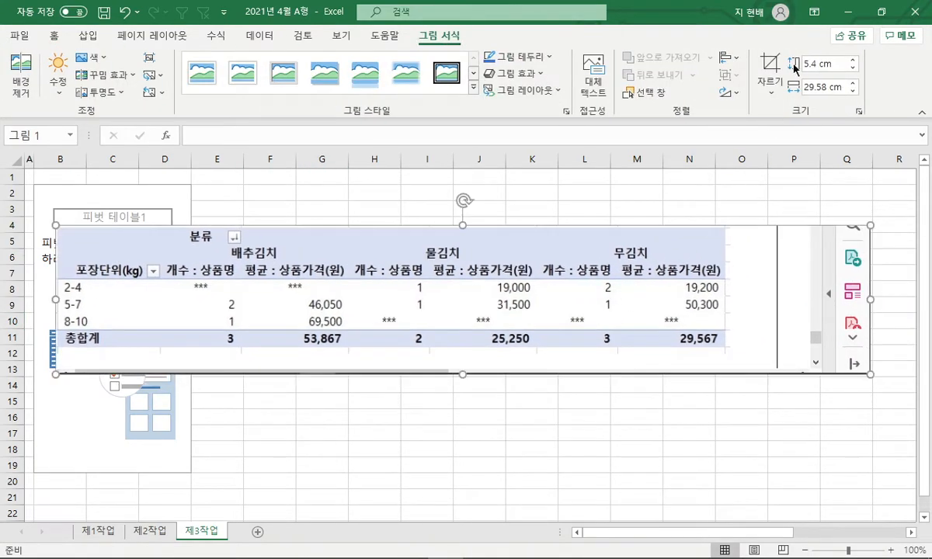
# Step: Crop the picture's remaining margins down to the expected output table, shrink it and place it beside the pivot table
pyautogui.click(769, 73)
pyautogui.moveTo(864, 369); pyautogui.dragTo(700, 348)
pyautogui.click(689, 385)
pyautogui.click(657, 302)
pyautogui.moveTo(579, 310); pyautogui.dragTo(572, 293)
pyautogui.moveTo(692, 330); pyautogui.dragTo(732, 347)
pyautogui.click(408, 352)
# Step: Assign 분류 to the pivot table's columns, 포장단위(kg) to the rows, and 상품명 and 상품가격(원) to the values
pyautogui.click(110, 275)
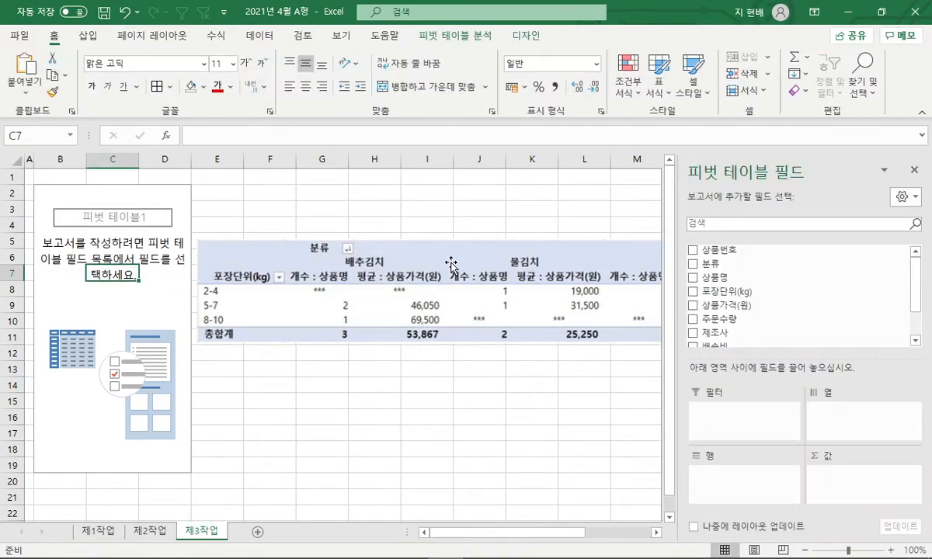
pyautogui.moveTo(733, 264); pyautogui.dragTo(850, 428)
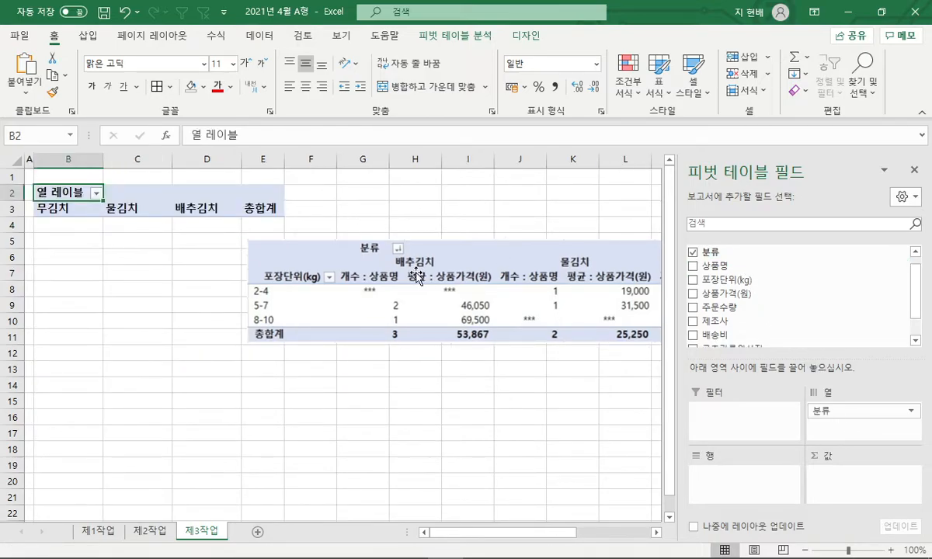
pyautogui.moveTo(774, 283); pyautogui.dragTo(719, 474)
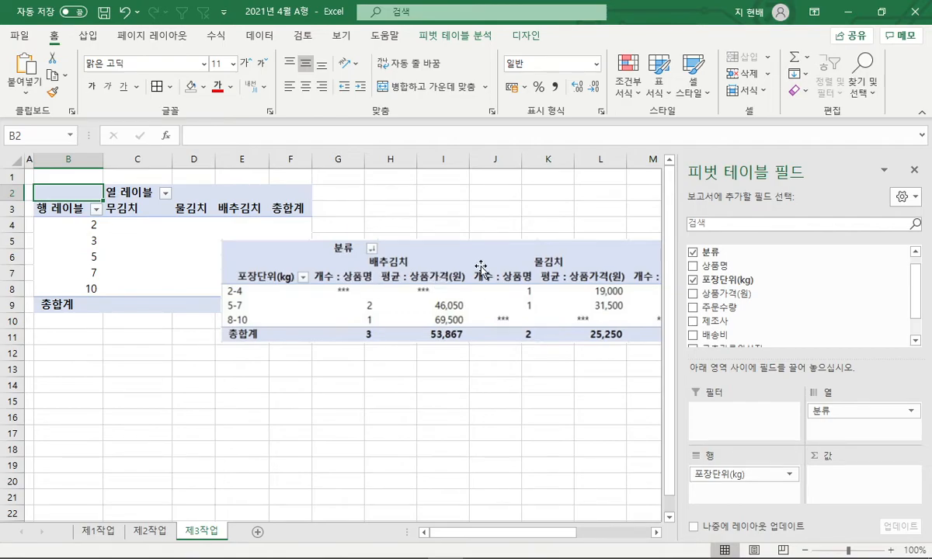
pyautogui.moveTo(774, 264); pyautogui.dragTo(839, 475)
pyautogui.moveTo(744, 306); pyautogui.dragTo(835, 501)
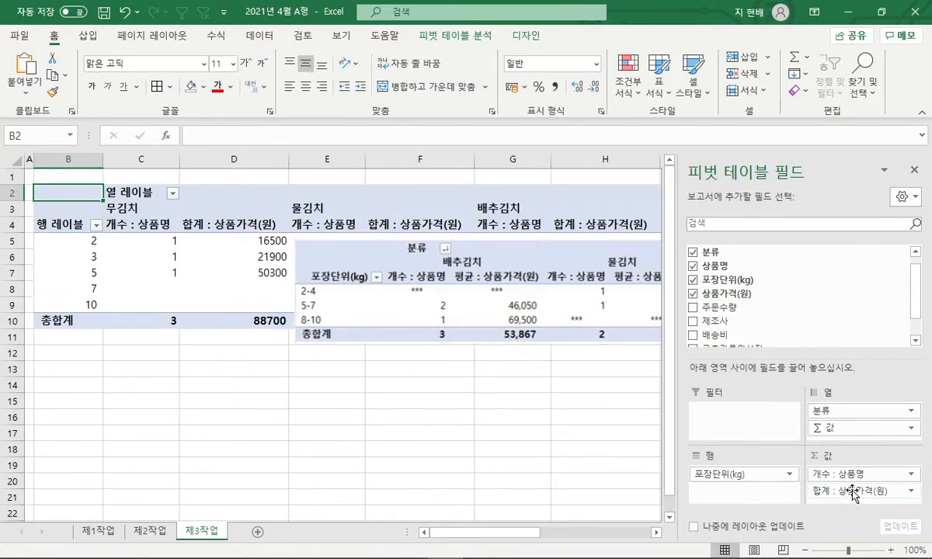
# Step: Change the 상품가격(원) value field's summary function to average (평균)
pyautogui.click(837, 492)
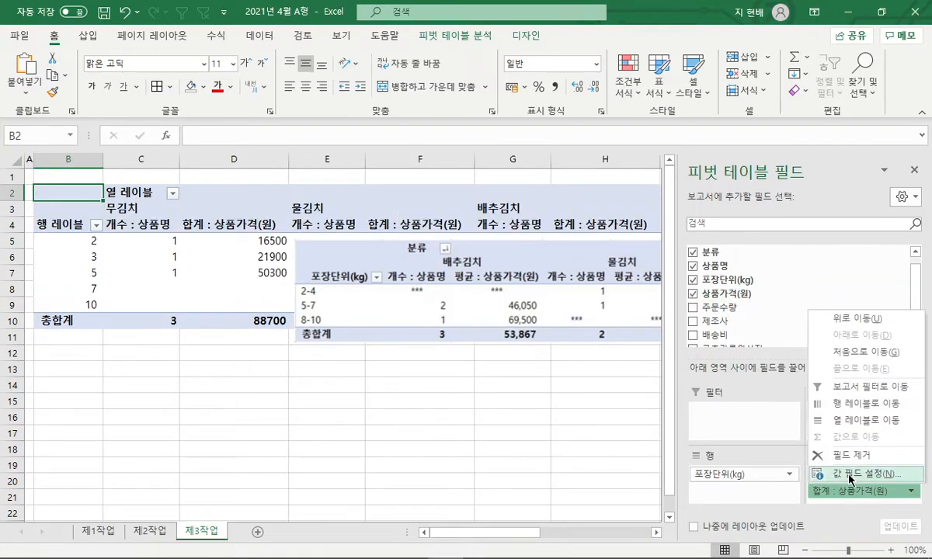
pyautogui.click(851, 475)
pyautogui.click(539, 250)
pyautogui.click(656, 327)
# Step: Move the reference picture below the pivot table and resize the Excel window so the PDF stays partly exposed beneath it
pyautogui.moveTo(536, 280); pyautogui.dragTo(277, 384)
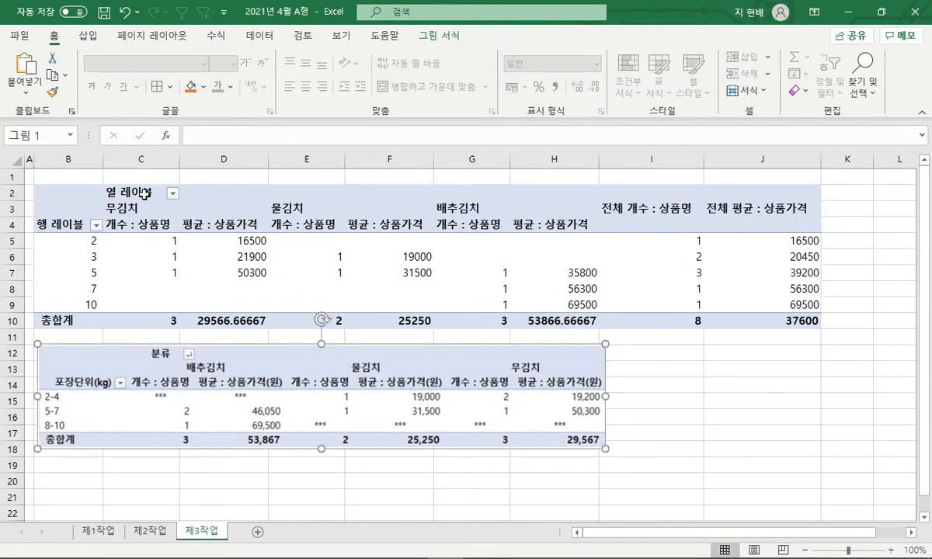
pyautogui.click(726, 412)
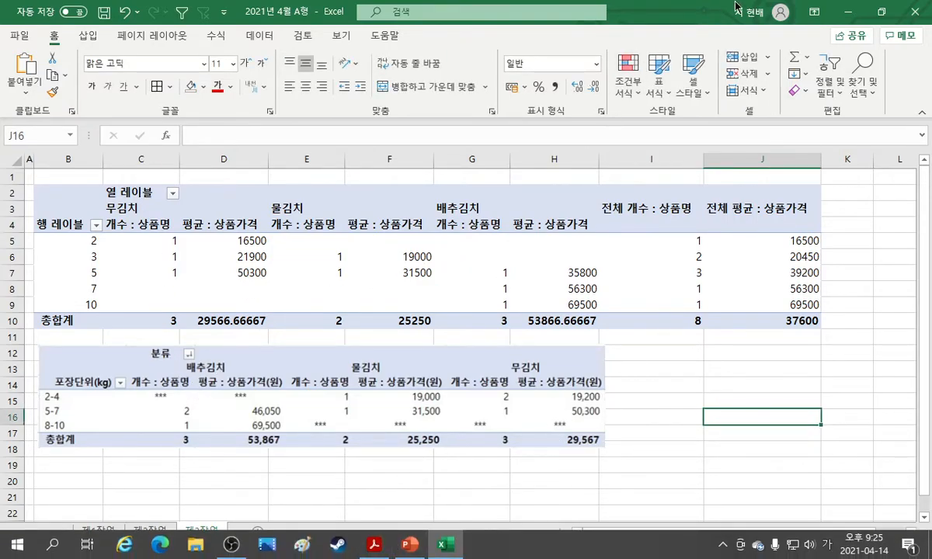
pyautogui.click(882, 11)
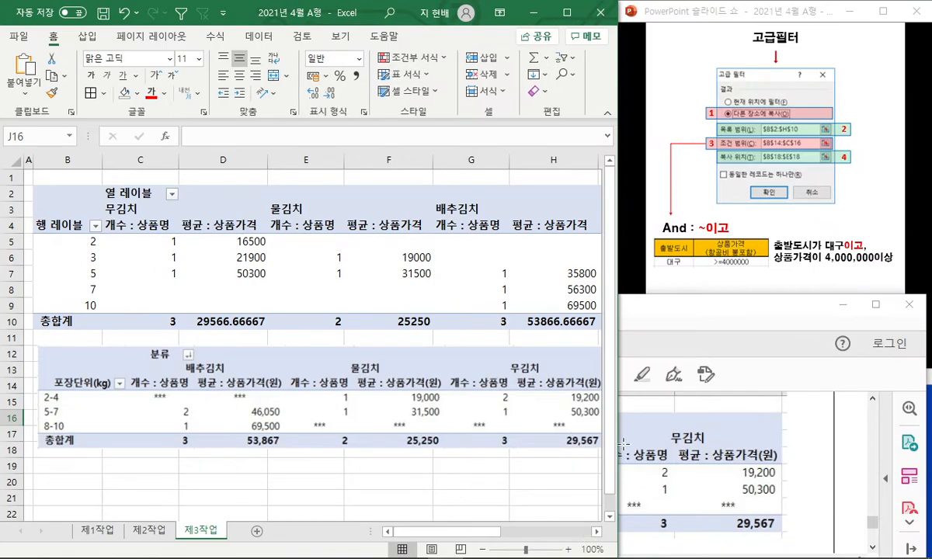
pyautogui.moveTo(612, 552); pyautogui.dragTo(925, 298)
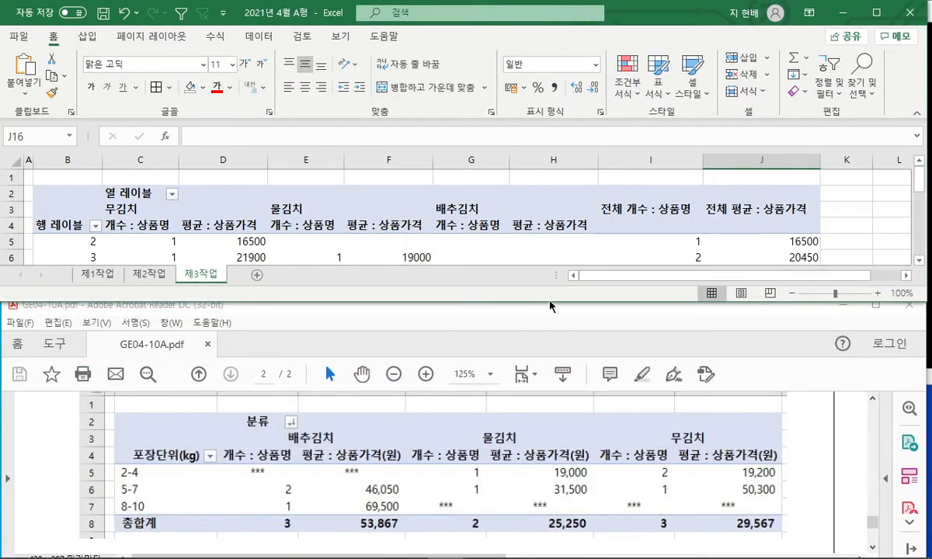
pyautogui.moveTo(553, 302); pyautogui.dragTo(562, 411)
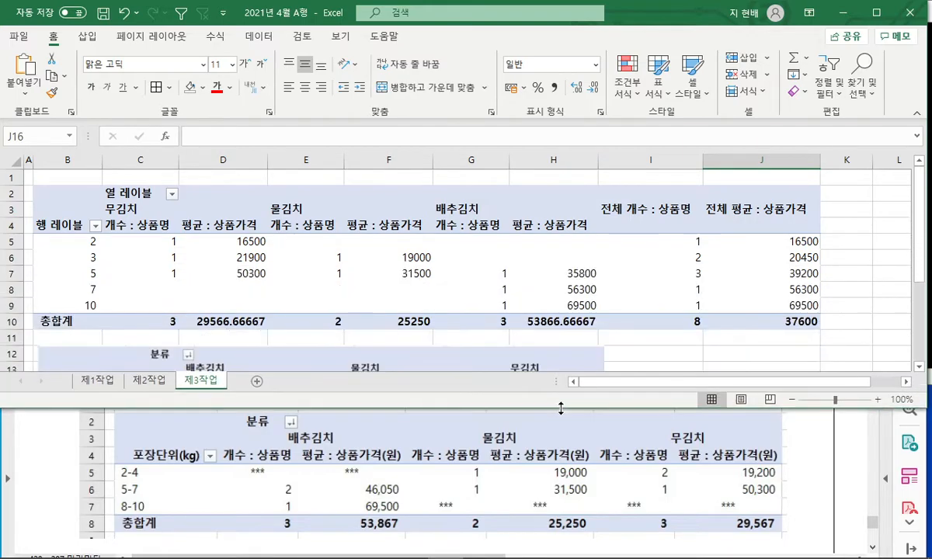
# Step: Review conditions (1) and (2) of 제3작업 in the GE04-10A.pdf exam sheet, covering the value fields, grouping and sorting
pyautogui.click(505, 480)
pyautogui.scroll(-2, 505, 470)
pyautogui.scroll(5, 506, 470)
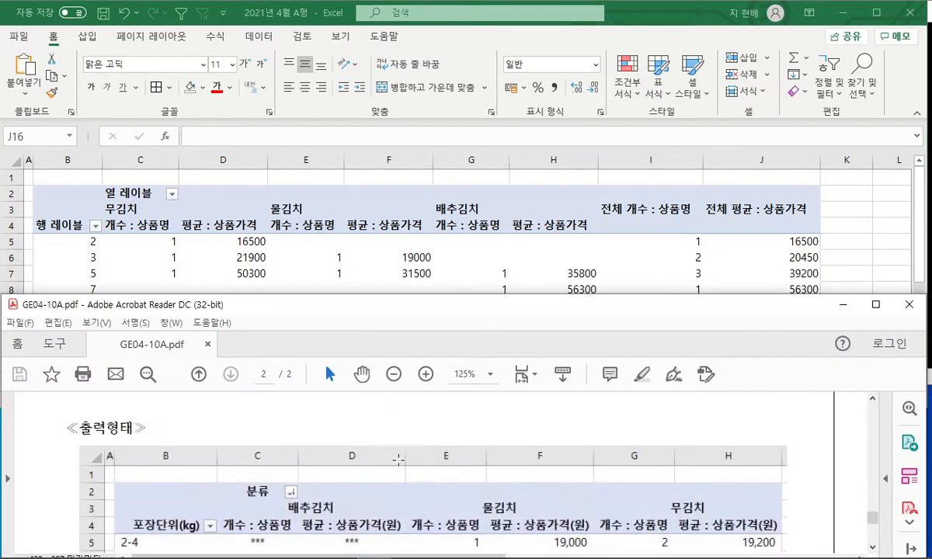
pyautogui.scroll(1, 293, 441)
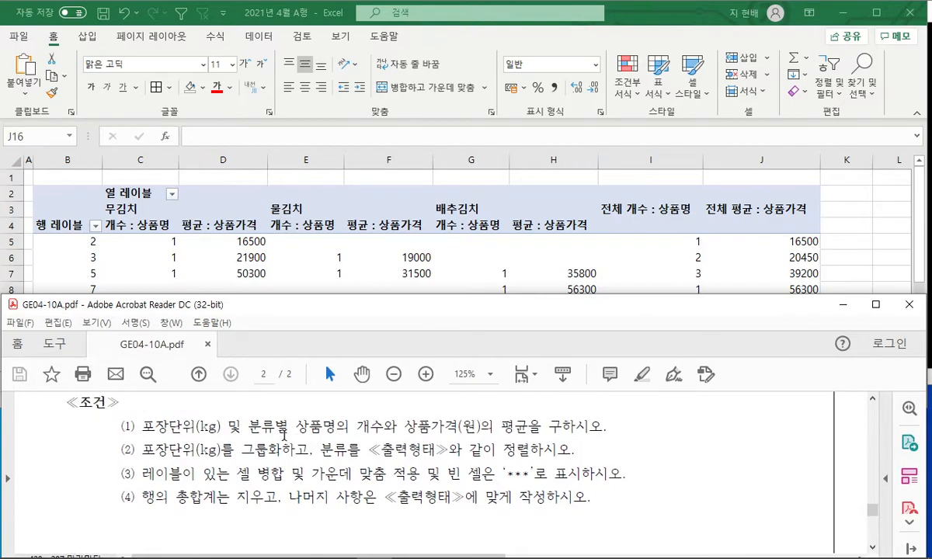
pyautogui.moveTo(280, 426); pyautogui.dragTo(603, 426)
pyautogui.click(477, 440)
pyautogui.moveTo(143, 451); pyautogui.dragTo(310, 451)
pyautogui.click(254, 452)
# Step: Return to Excel, enlarge its window and group the pivot table's 포장단위(kg) row labels in intervals of 3
pyautogui.click(321, 253)
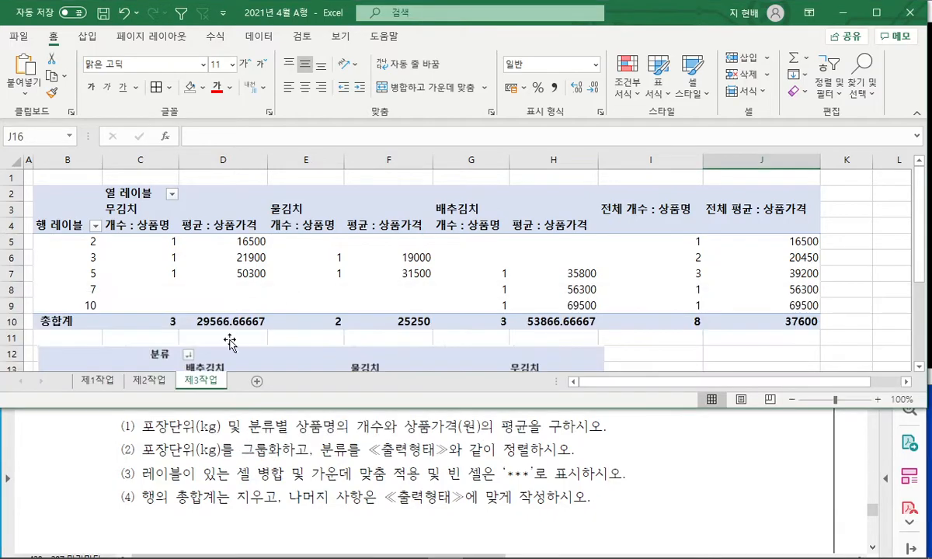
pyautogui.moveTo(290, 412); pyautogui.dragTo(289, 492)
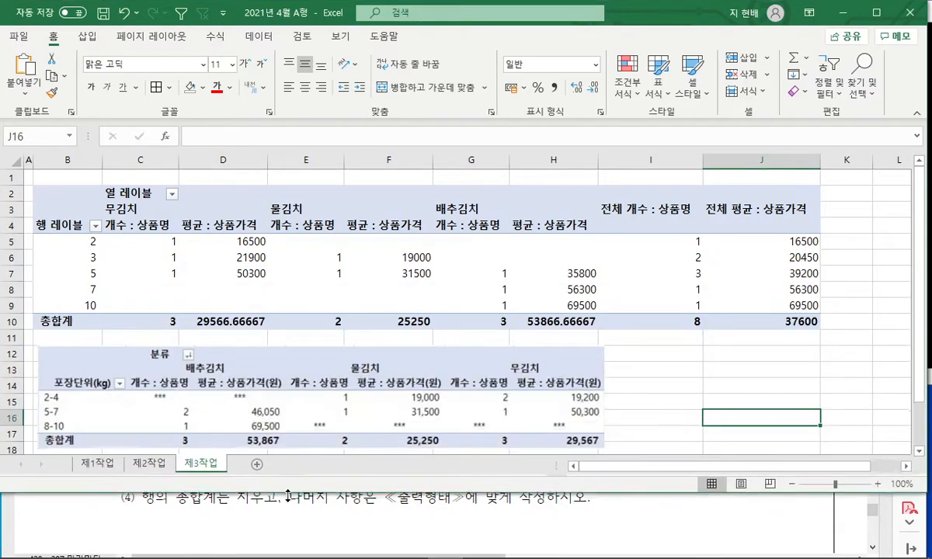
pyautogui.click(82, 251)
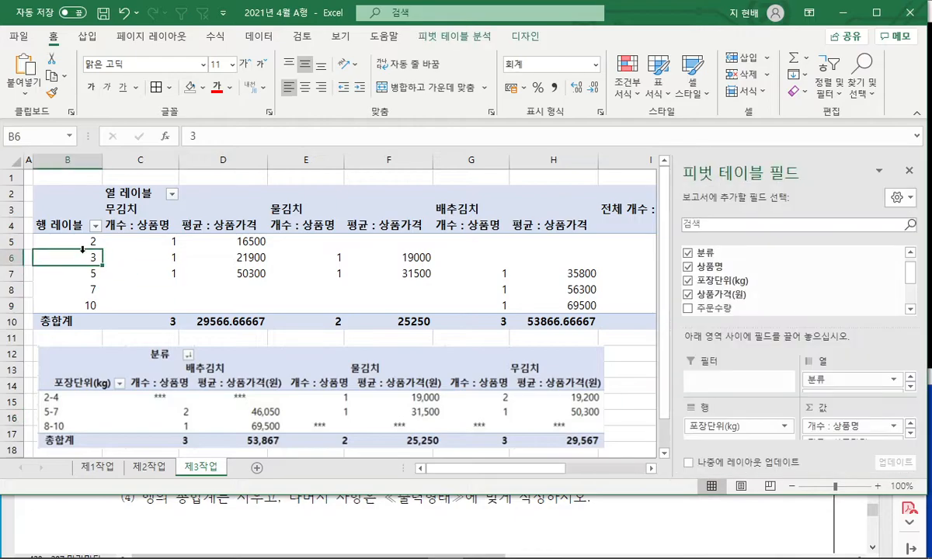
pyautogui.rightClick(82, 256)
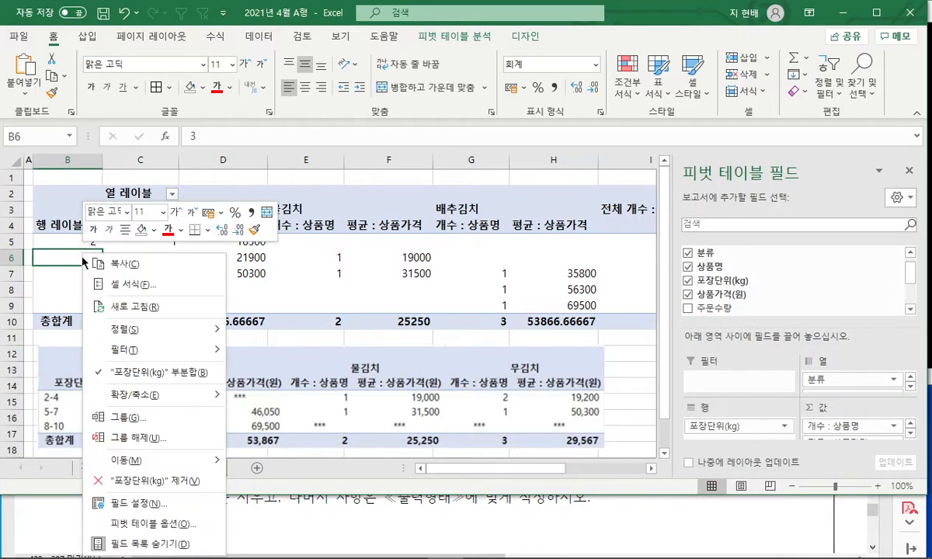
pyautogui.click(136, 393)
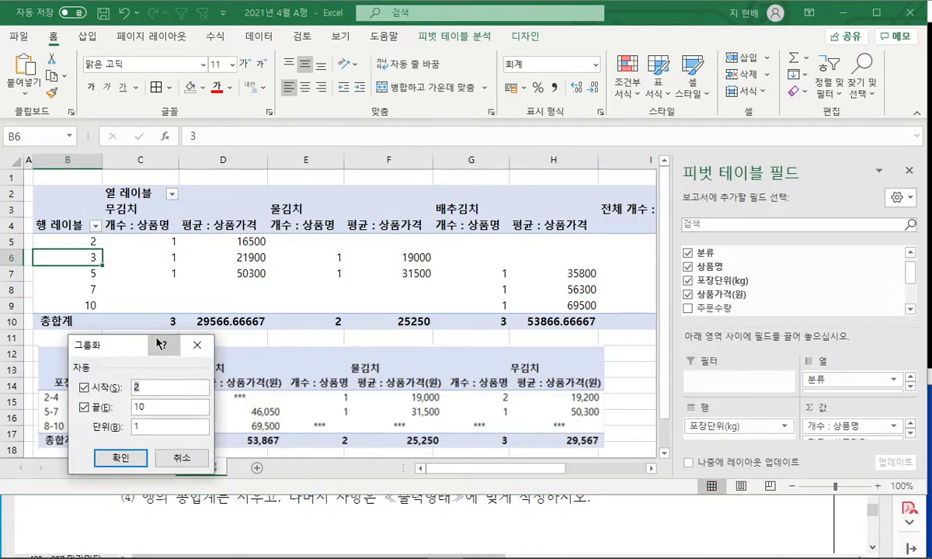
pyautogui.moveTo(152, 345); pyautogui.dragTo(275, 270)
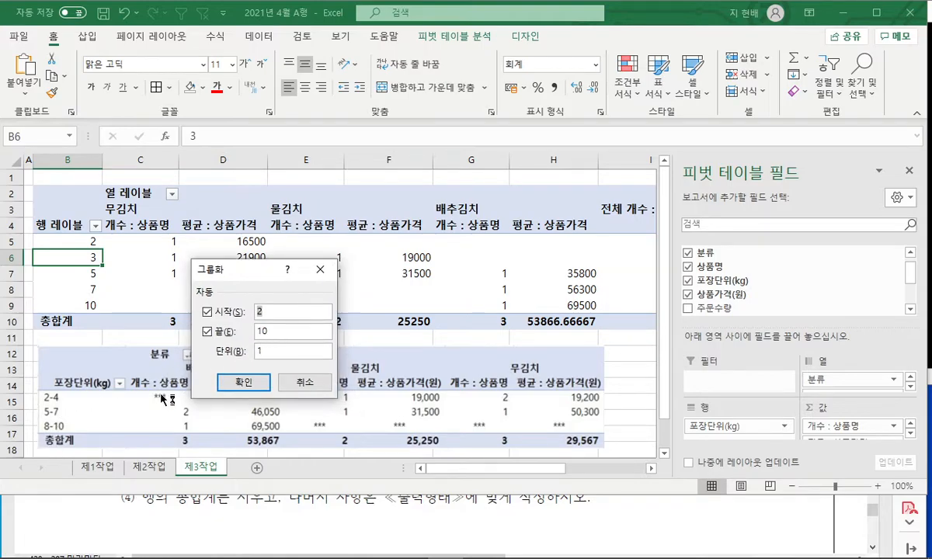
pyautogui.press('F1')
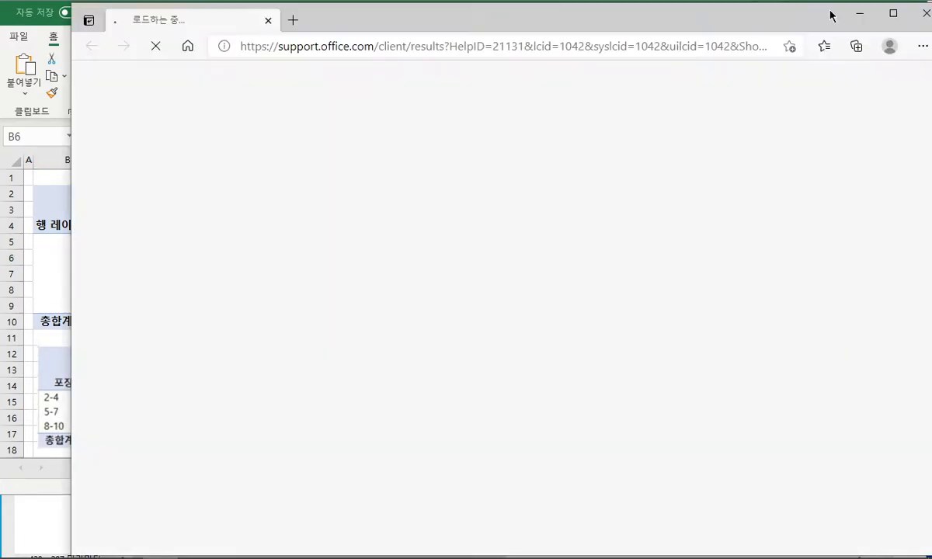
pyautogui.click(860, 14)
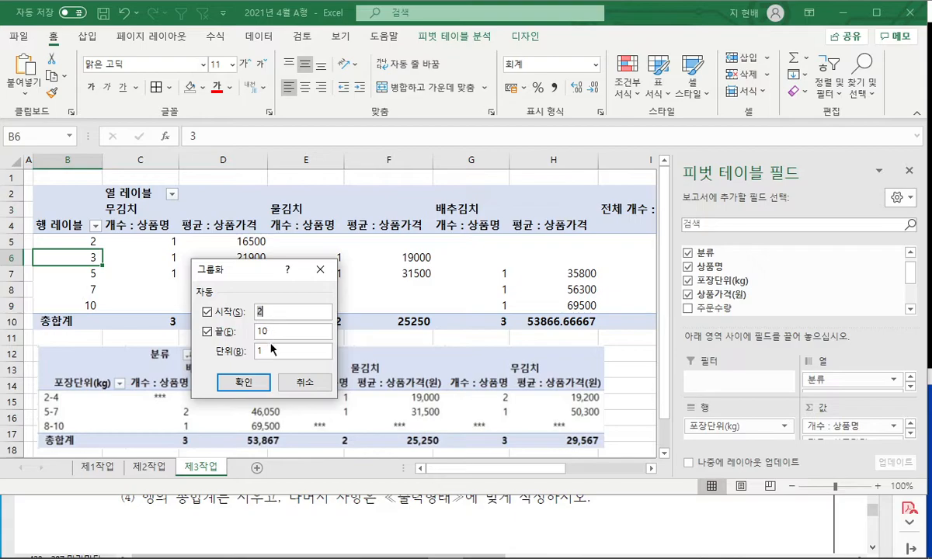
pyautogui.write('3')
pyautogui.click(233, 379)
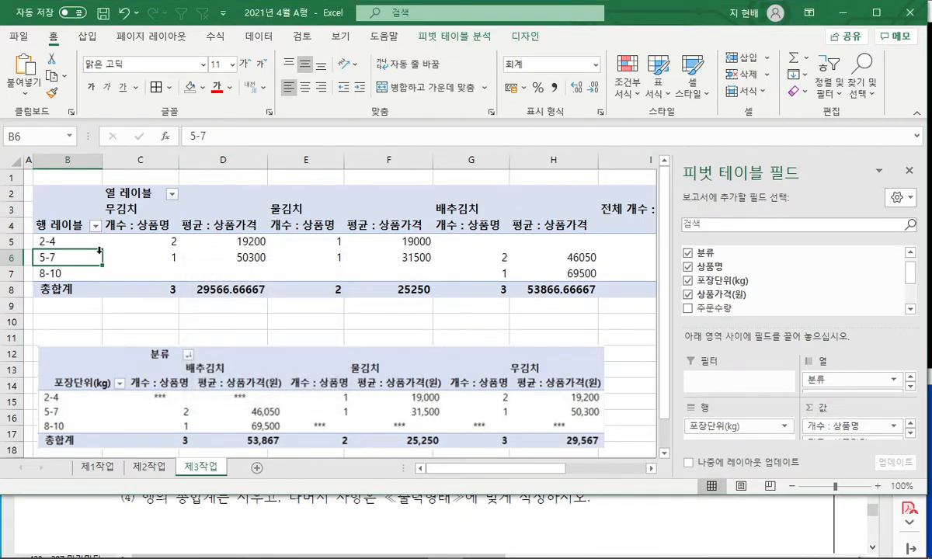
# Step: Check condition (3) in the GE04-10A.pdf exam sheet and enable merging and centring of labelled cells in the pivot table's options
pyautogui.click(279, 501)
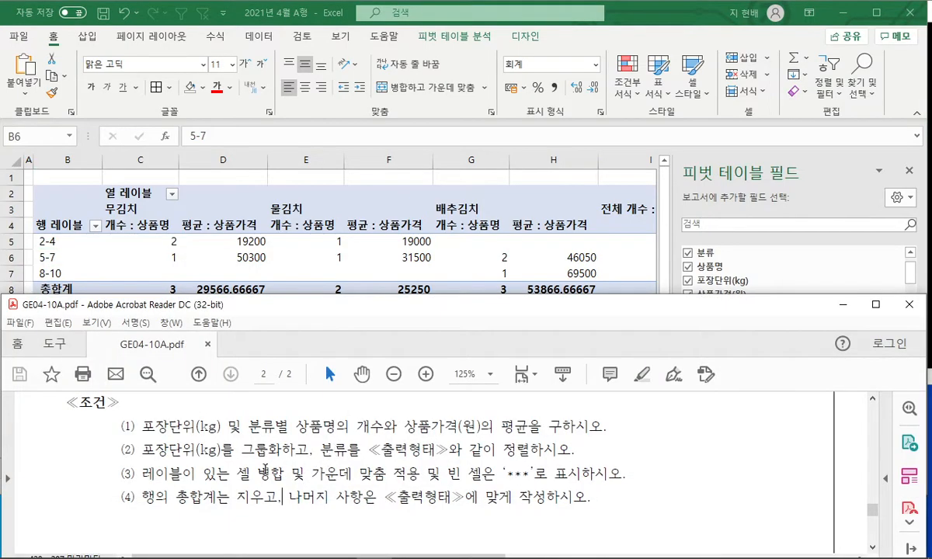
pyautogui.moveTo(143, 473); pyautogui.dragTo(547, 475)
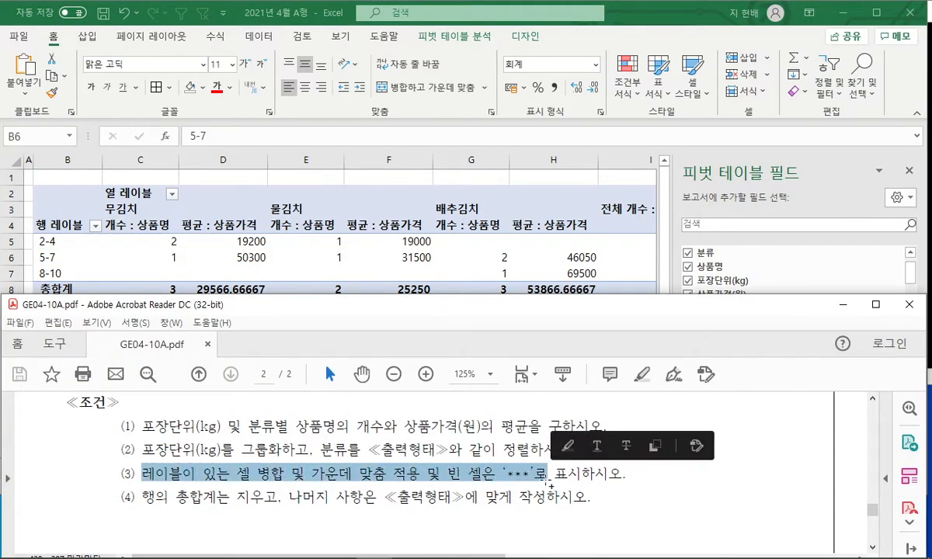
pyautogui.click(430, 264)
pyautogui.click(395, 256)
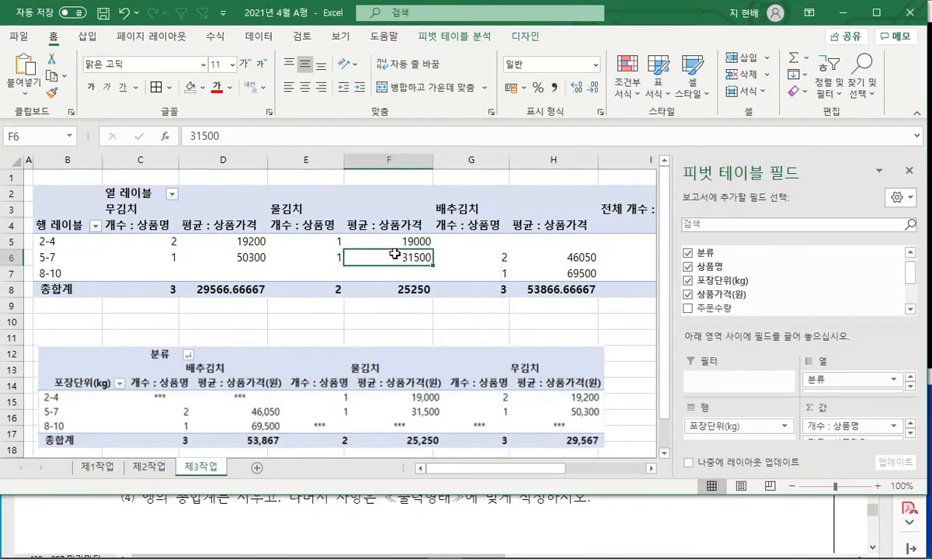
pyautogui.rightClick(395, 255)
pyautogui.click(425, 481)
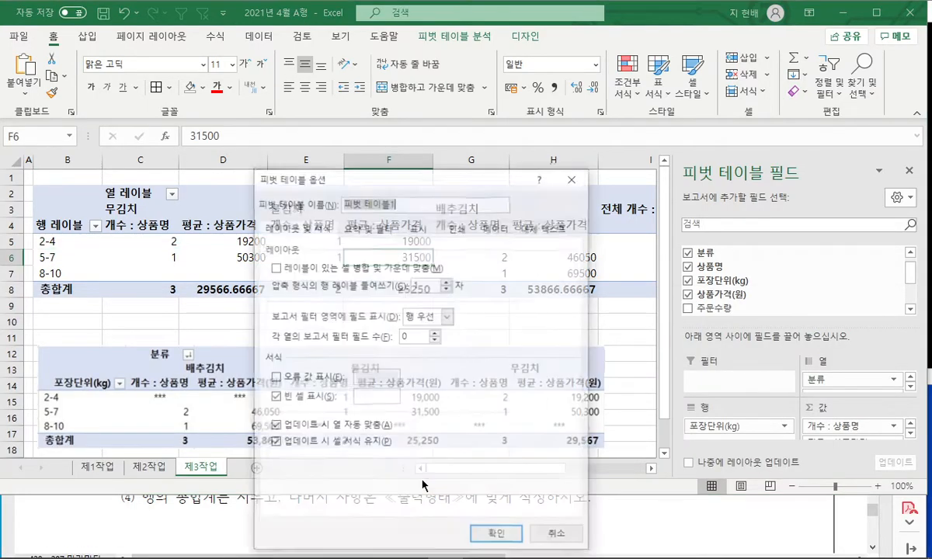
pyautogui.moveTo(410, 177); pyautogui.dragTo(379, 104)
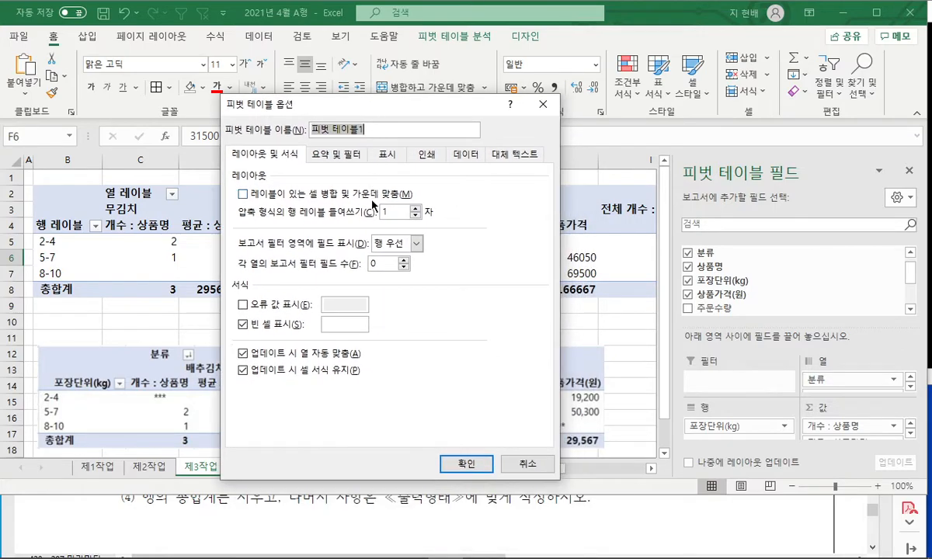
pyautogui.click(329, 498)
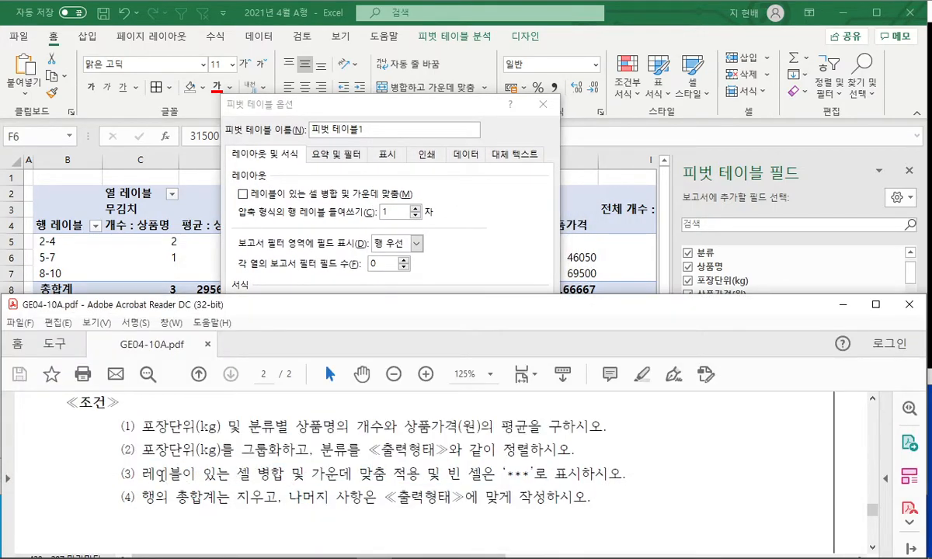
pyautogui.moveTo(144, 482); pyautogui.dragTo(419, 482)
pyautogui.click(243, 194)
# Step: Set the pivot table's empty cells to show *** and apply the options
pyautogui.click(342, 323)
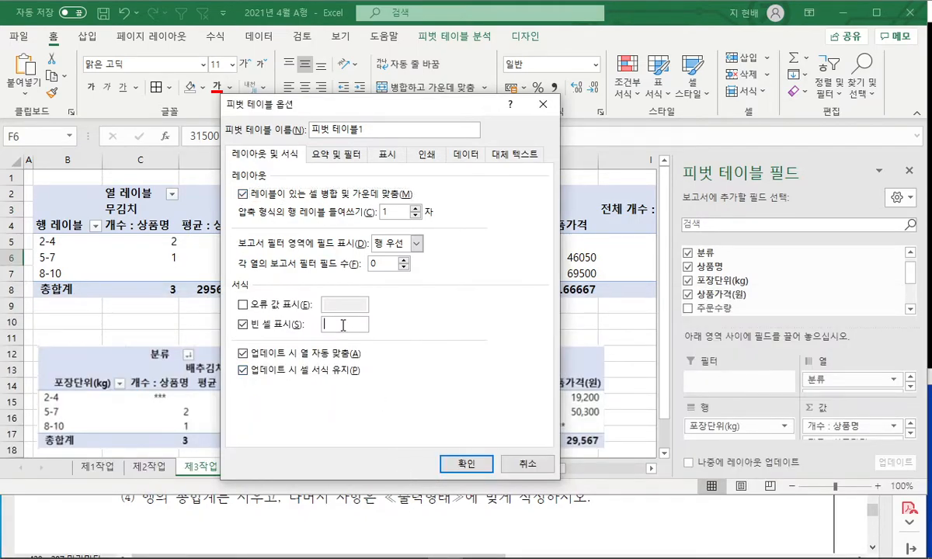
pyautogui.click(534, 501)
pyautogui.click(452, 267)
pyautogui.write('***')
pyautogui.click(465, 463)
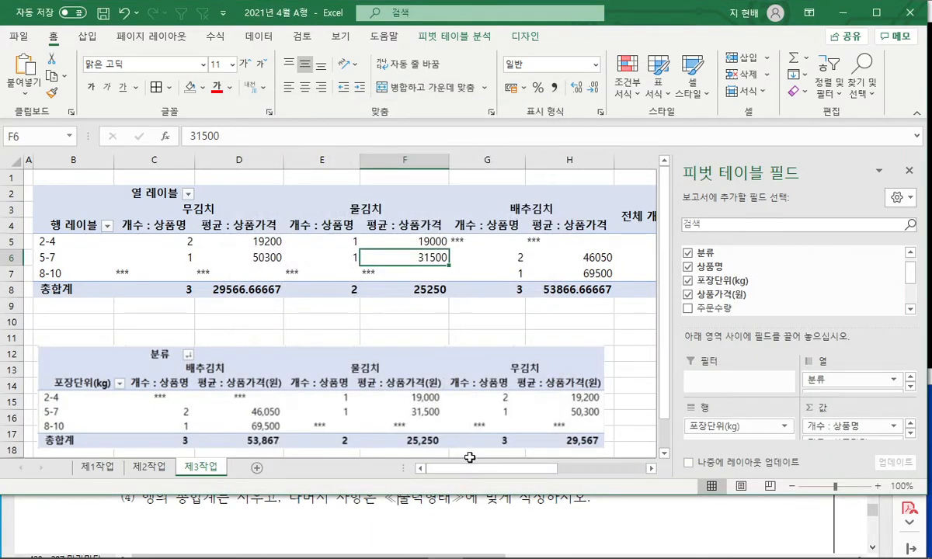
# Step: Check condition (4) in the PDF and turn off the pivot table's row grand totals
pyautogui.click(440, 501)
pyautogui.moveTo(457, 476); pyautogui.dragTo(496, 476)
pyautogui.click(268, 499)
pyautogui.click(414, 268)
pyautogui.rightClick(439, 259)
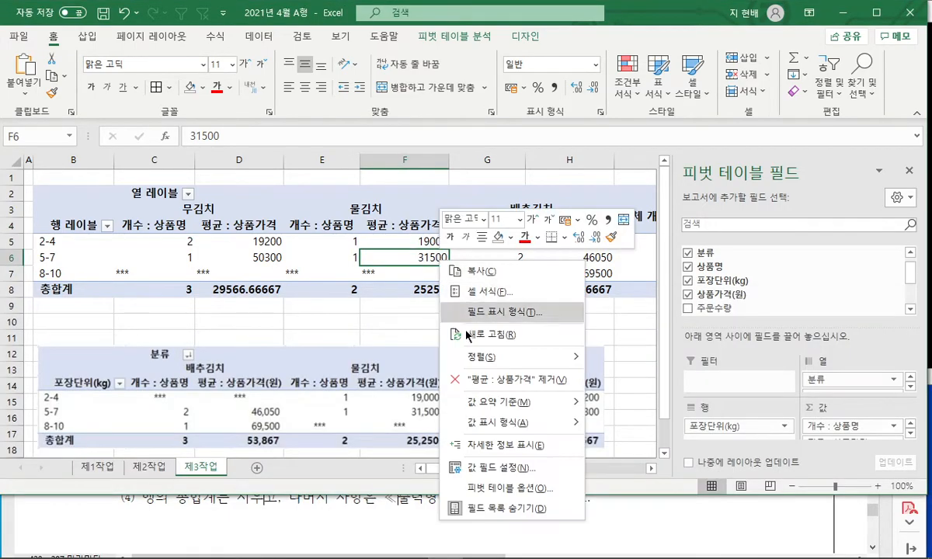
pyautogui.click(488, 494)
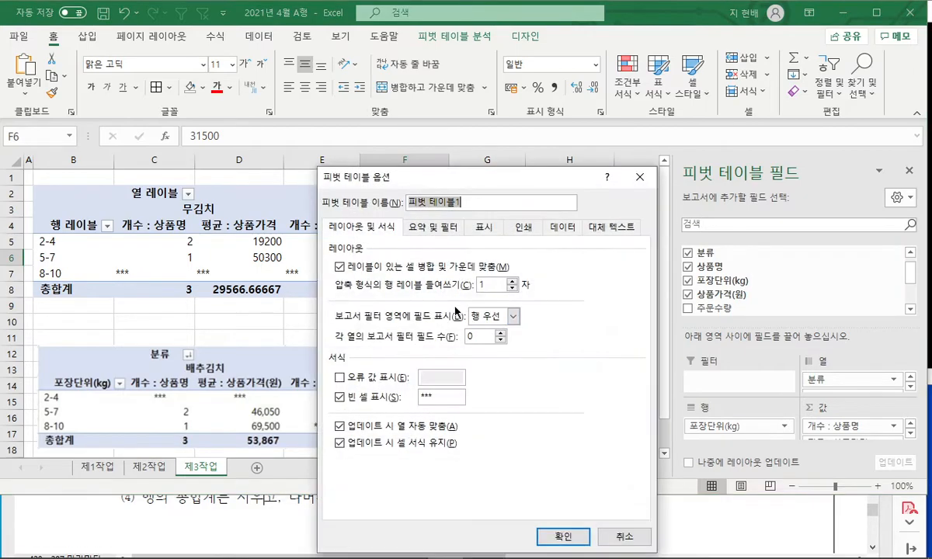
pyautogui.click(433, 228)
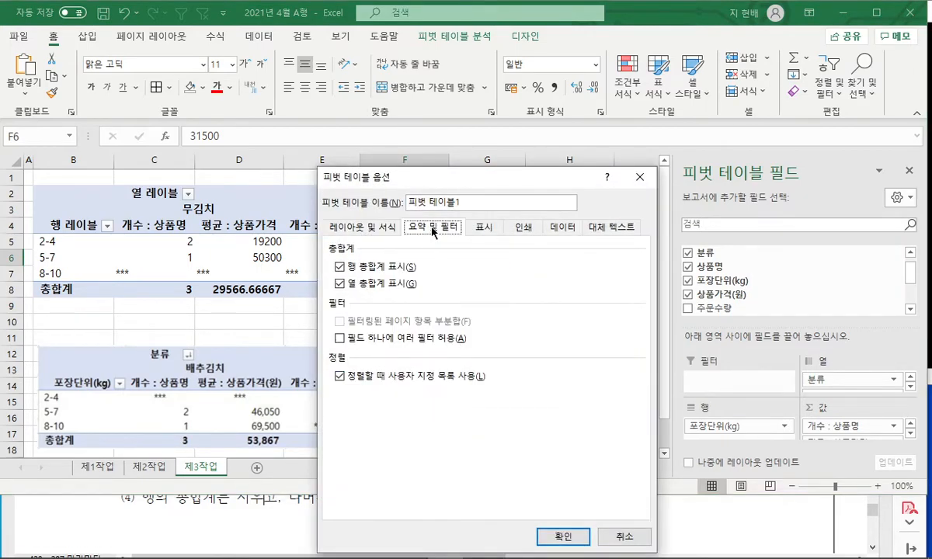
pyautogui.click(400, 267)
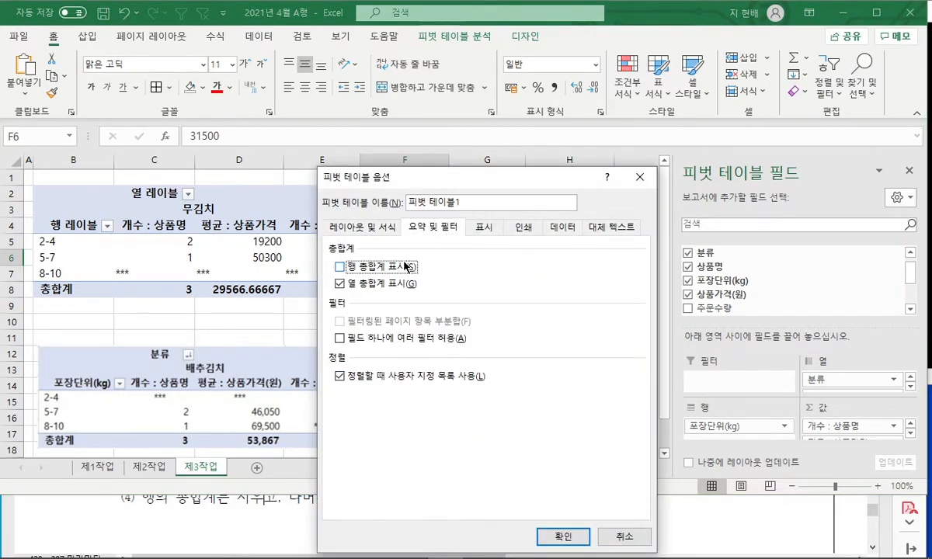
pyautogui.click(563, 537)
# Step: Check the rest of condition (4) in the PDF, and format the pivot values C5:H8 with comma style and centre alignment
pyautogui.click(547, 503)
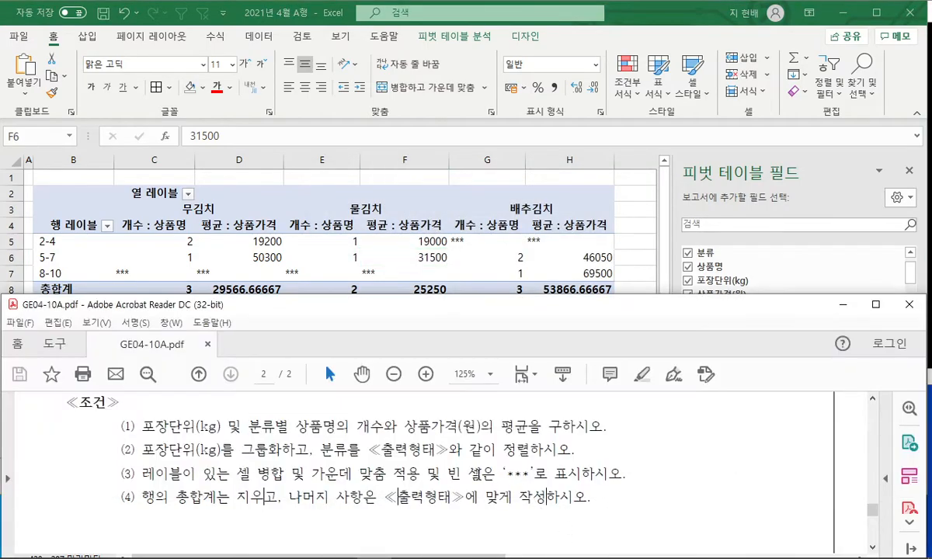
pyautogui.moveTo(334, 497); pyautogui.dragTo(514, 497)
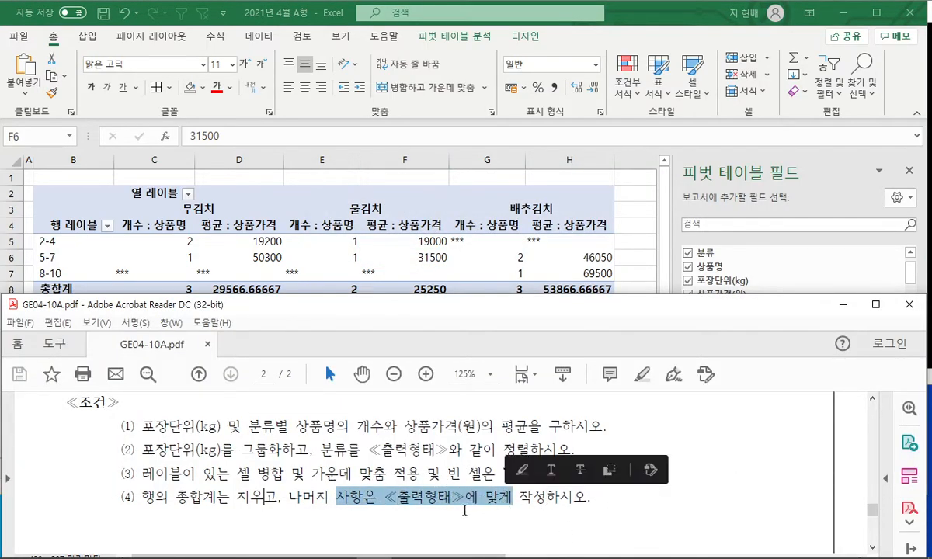
pyautogui.click(420, 492)
pyautogui.click(538, 258)
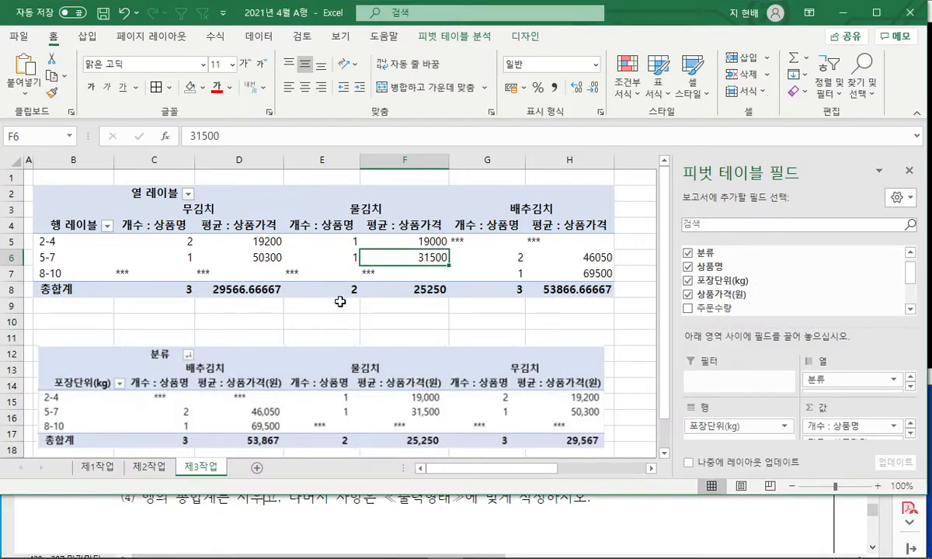
pyautogui.click(175, 272)
pyautogui.moveTo(178, 242); pyautogui.dragTo(550, 292)
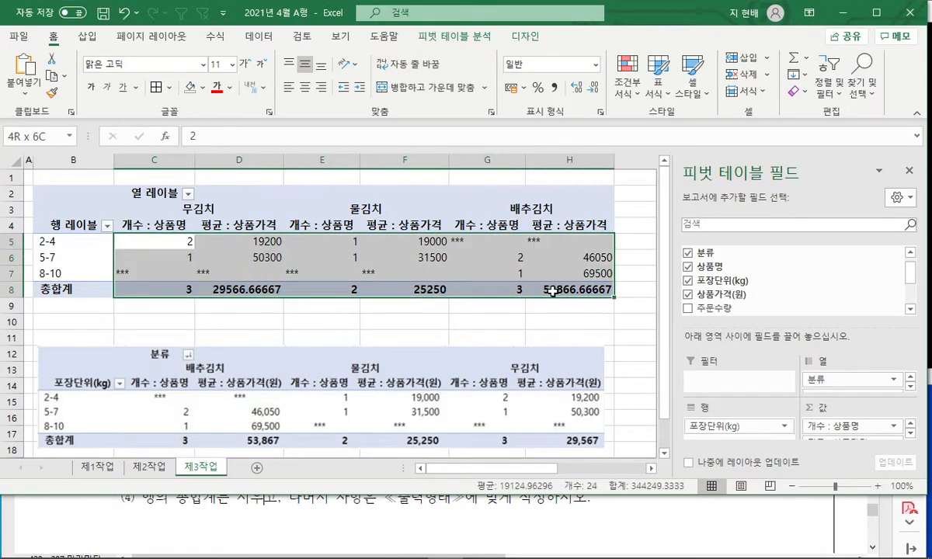
pyautogui.click(556, 88)
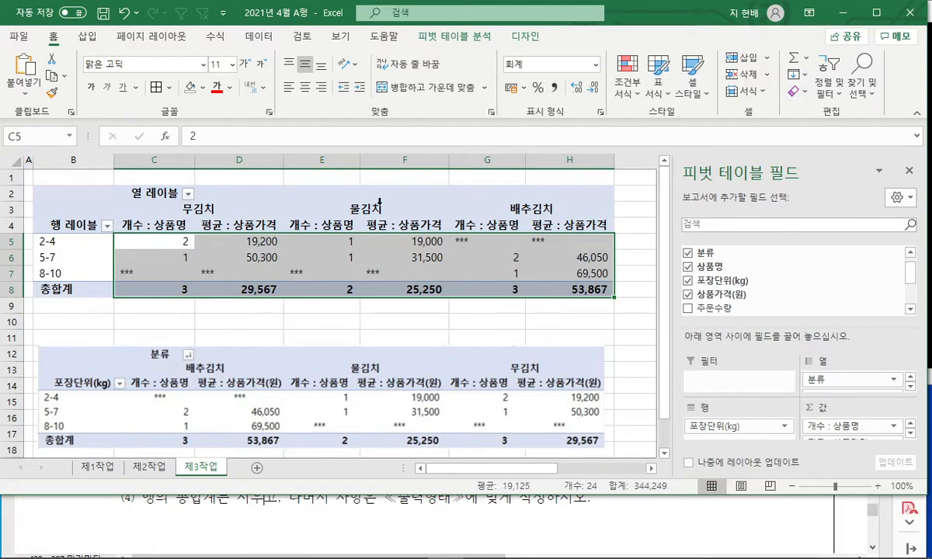
pyautogui.click(306, 88)
pyautogui.moveTo(196, 268); pyautogui.dragTo(324, 274)
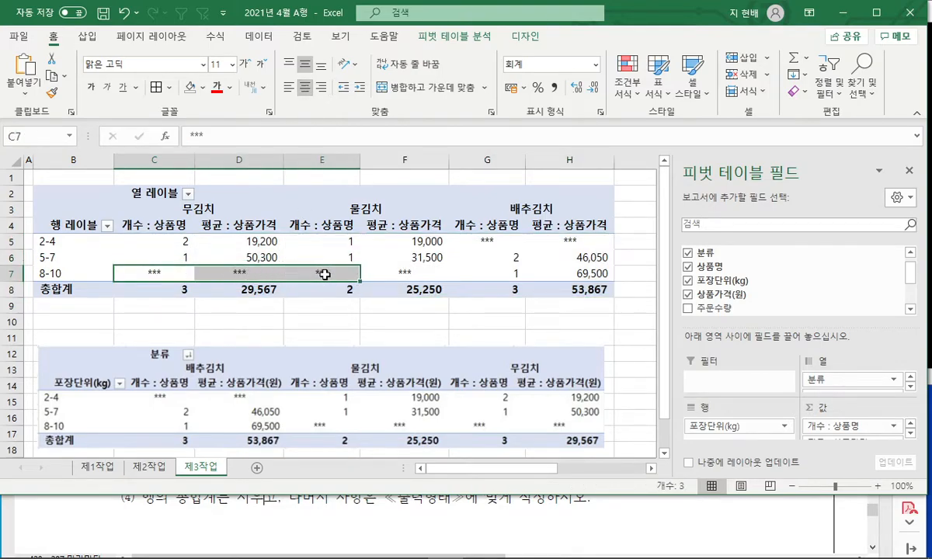
pyautogui.click(405, 270)
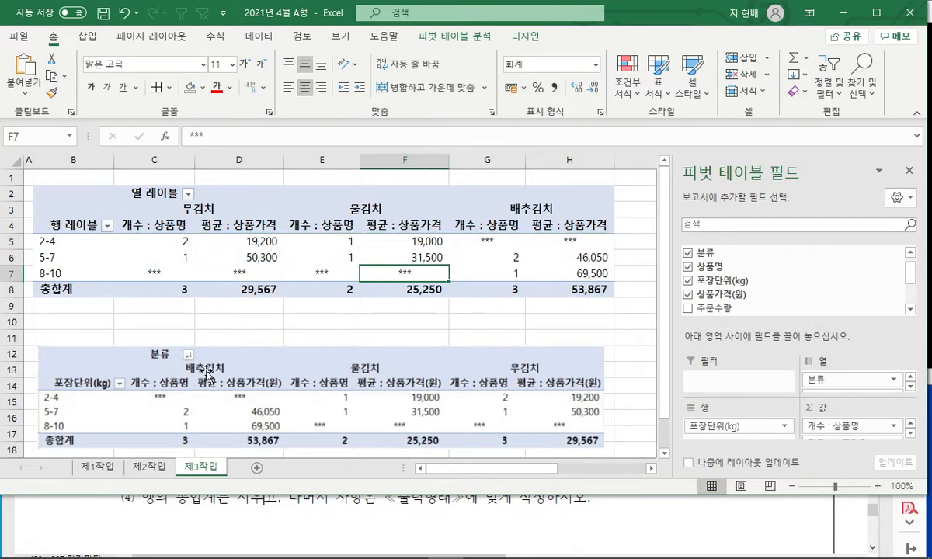
# Step: Rename the pivot table's column label in C2 to 분류 and its row label in B4 to 포장단위(kg)
pyautogui.click(172, 191)
pyautogui.write('분')
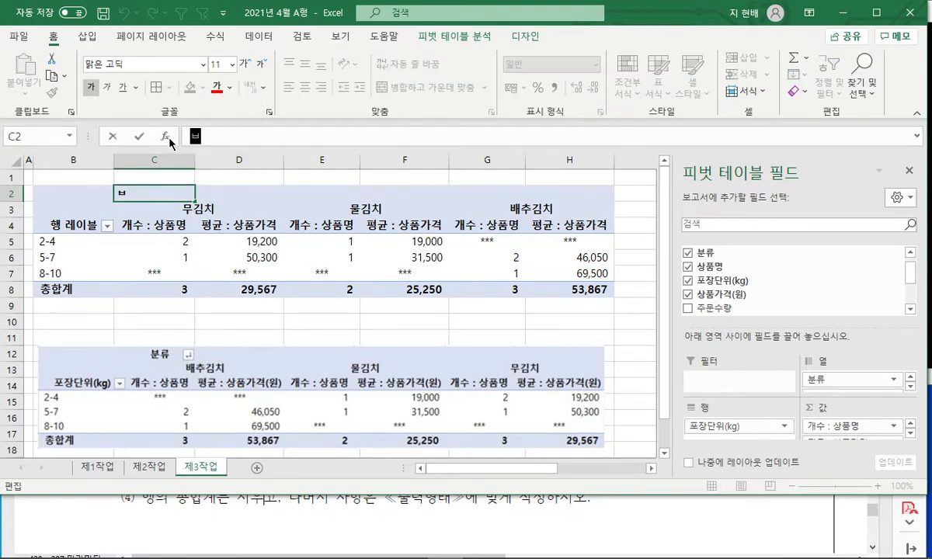
pyautogui.write('류')
pyautogui.press('Return')
pyautogui.press('Left')
pyautogui.press('Down')
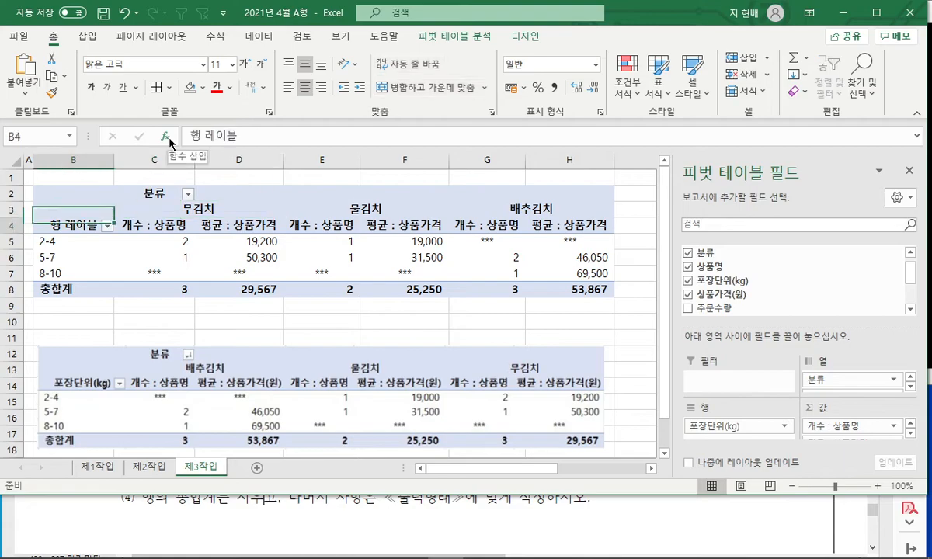
pyautogui.moveTo(254, 136); pyautogui.dragTo(183, 136)
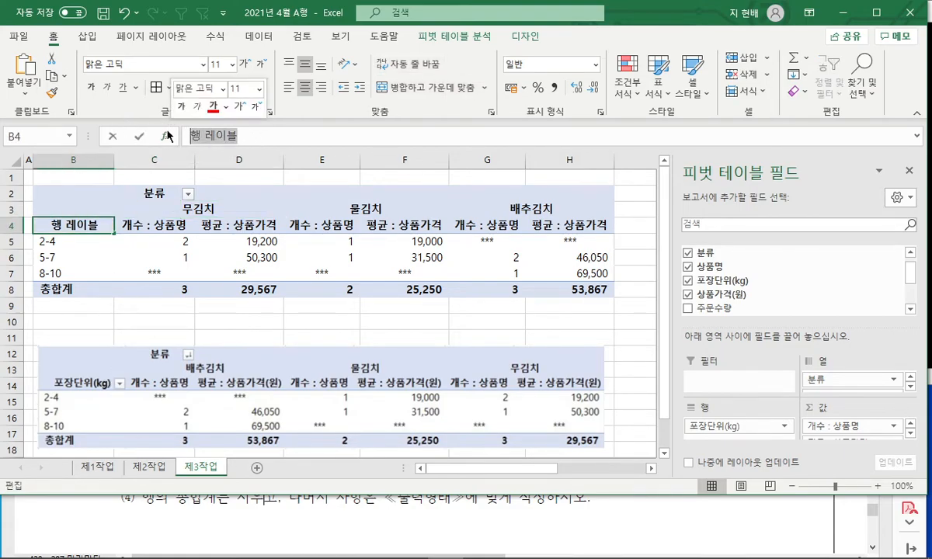
pyautogui.write('포장단위')
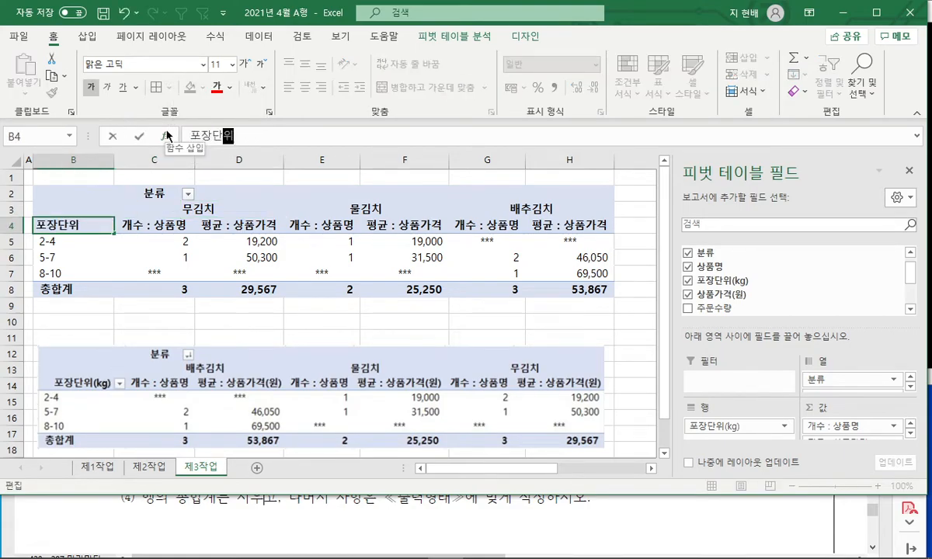
pyautogui.write('(kg')
pyautogui.press('Return')
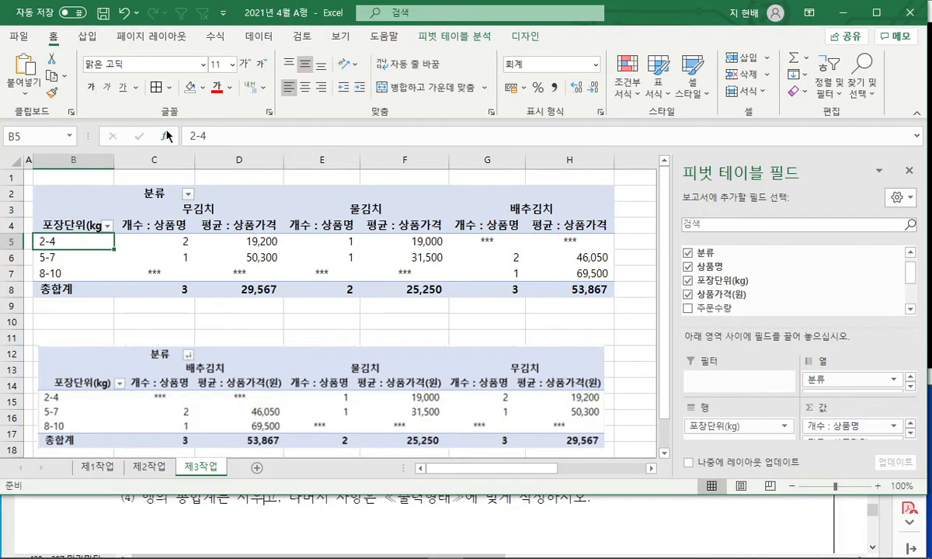
# Step: Reorder the pivot table's 분류 columns to 배추김치, 물김치, 무김치
pyautogui.click(497, 202)
pyautogui.click(516, 208)
pyautogui.moveTo(517, 203); pyautogui.dragTo(187, 198)
pyautogui.click(356, 199)
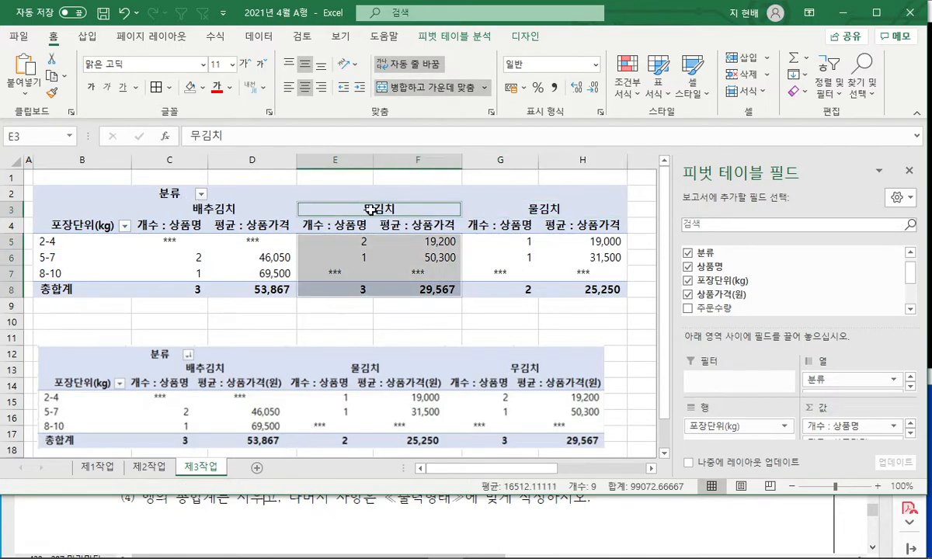
pyautogui.click(503, 211)
pyautogui.moveTo(520, 207); pyautogui.dragTo(342, 199)
pyautogui.click(357, 208)
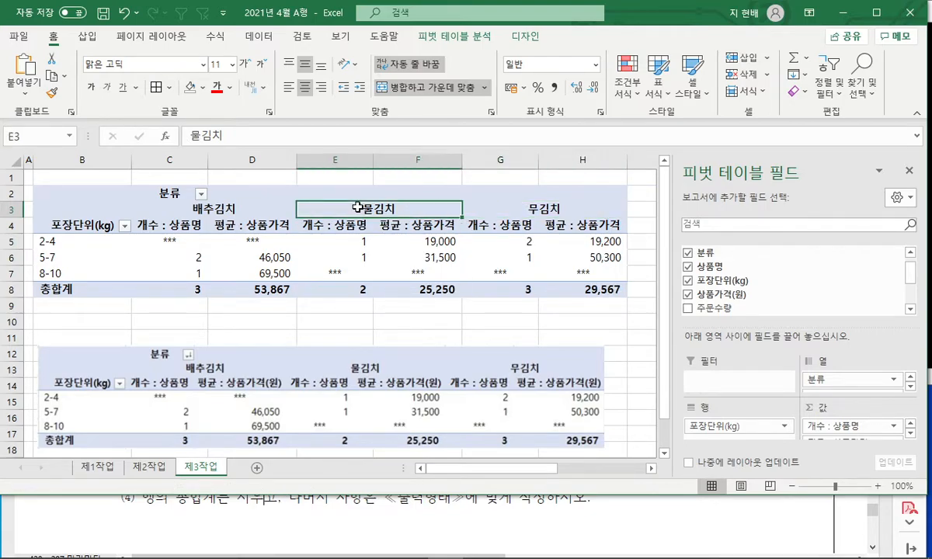
pyautogui.rightClick(358, 208)
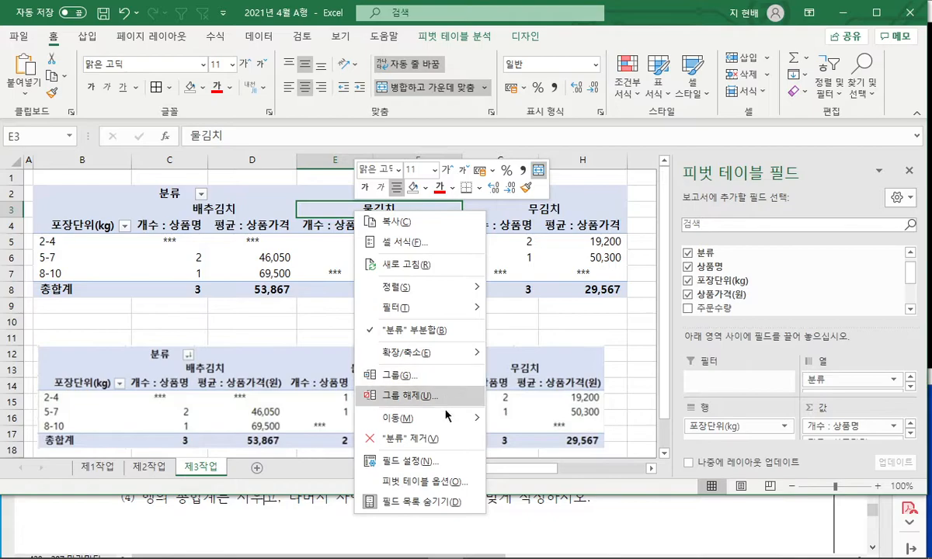
pyautogui.moveTo(447, 426)
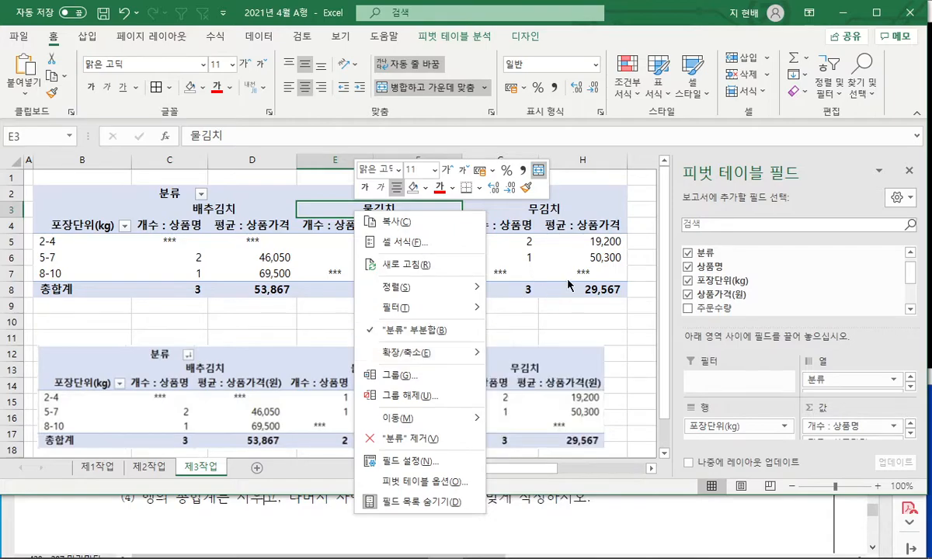
pyautogui.press('Escape')
pyautogui.click(303, 229)
pyautogui.click(392, 347)
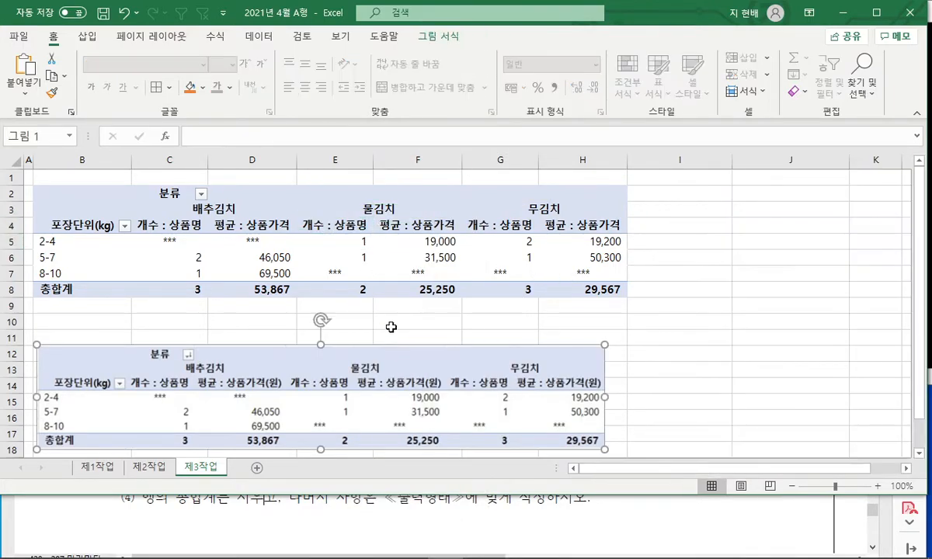
pyautogui.click(392, 328)
pyautogui.click(438, 201)
pyautogui.click(479, 209)
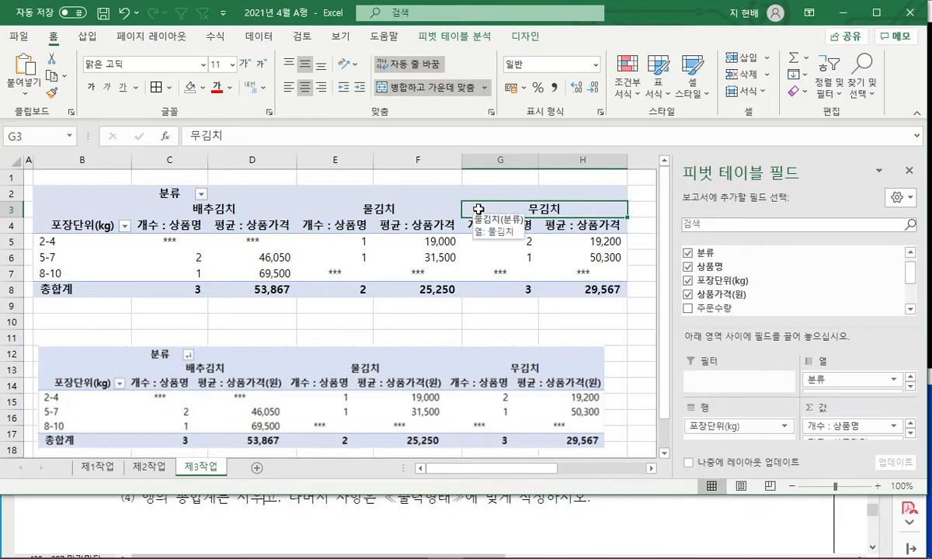
pyautogui.click(475, 321)
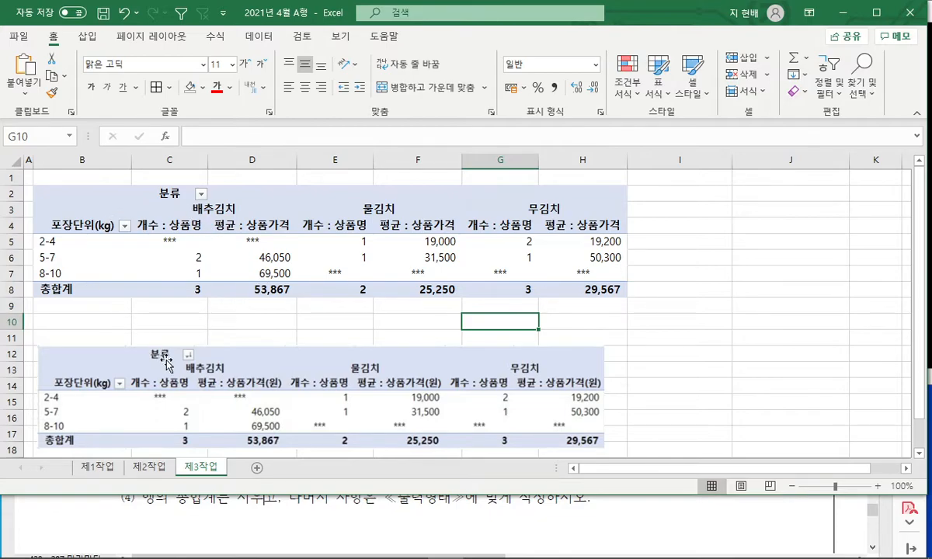
# Step: Delete the reference picture below the pivot table
pyautogui.moveTo(163, 360); pyautogui.dragTo(166, 325)
pyautogui.click(682, 358)
pyautogui.click(417, 330)
pyautogui.press('Delete')
pyautogui.click(251, 338)
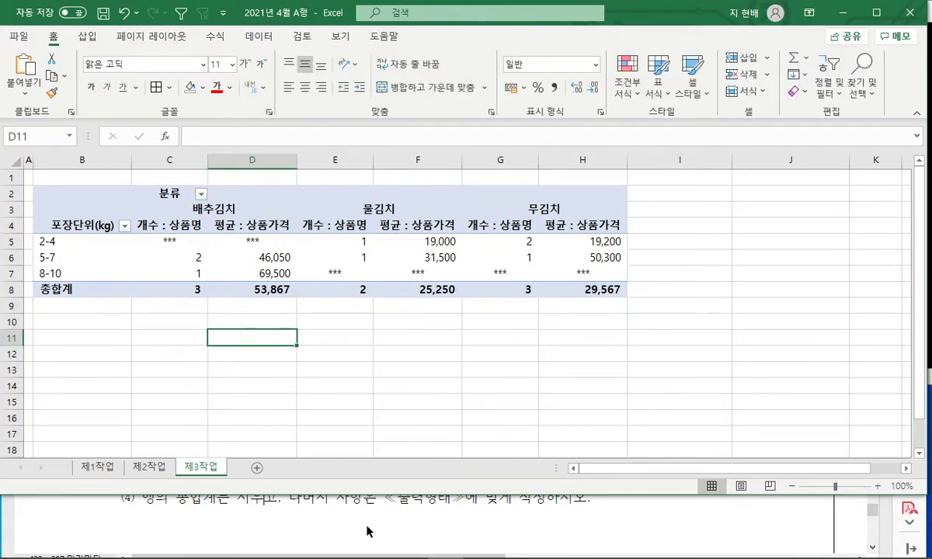
# Step: Switch to the GE04-10A.pdf exam sheet, go to the chart at the end of page 2 and move the PDF window up to show it
pyautogui.click(418, 521)
pyautogui.scroll(-5, 418, 525)
pyautogui.scroll(-5, 418, 463)
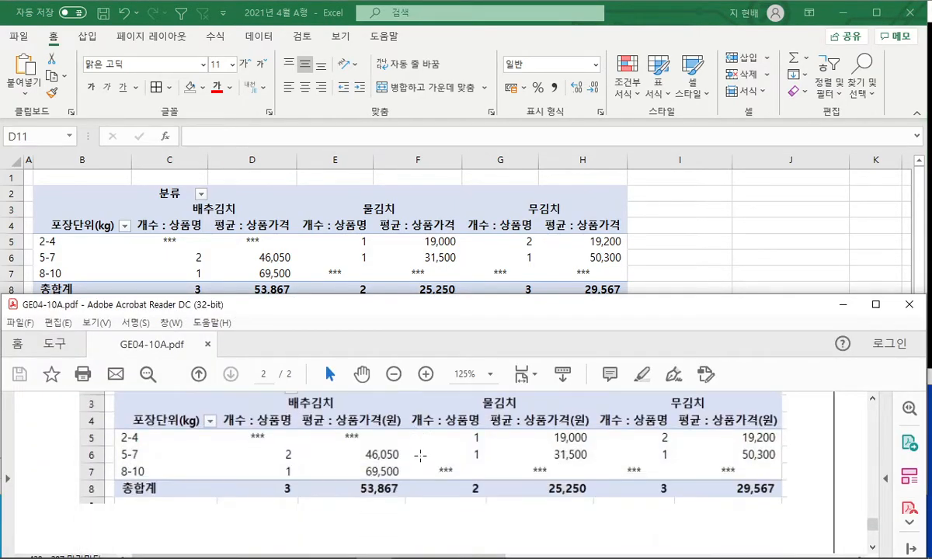
pyautogui.moveTo(392, 553); pyautogui.dragTo(756, 552)
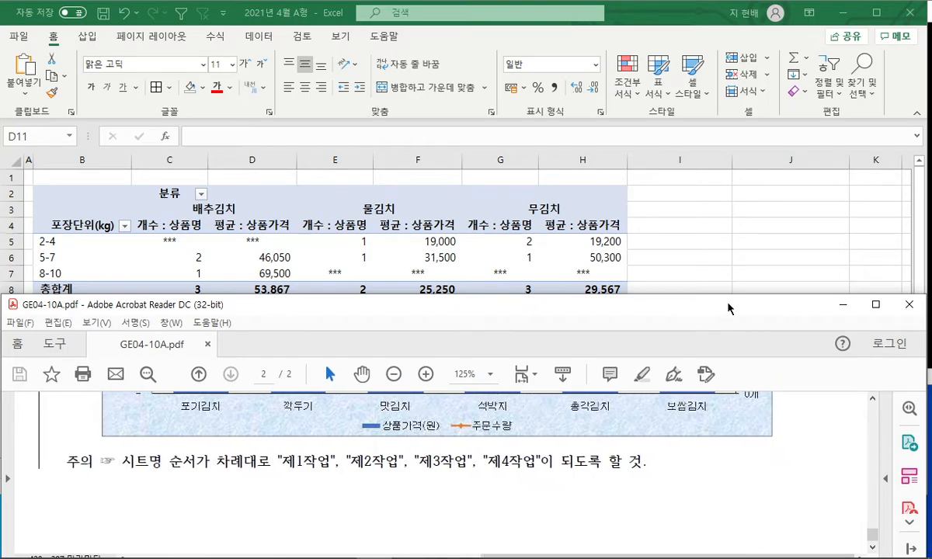
pyautogui.moveTo(728, 294); pyautogui.dragTo(598, 60)
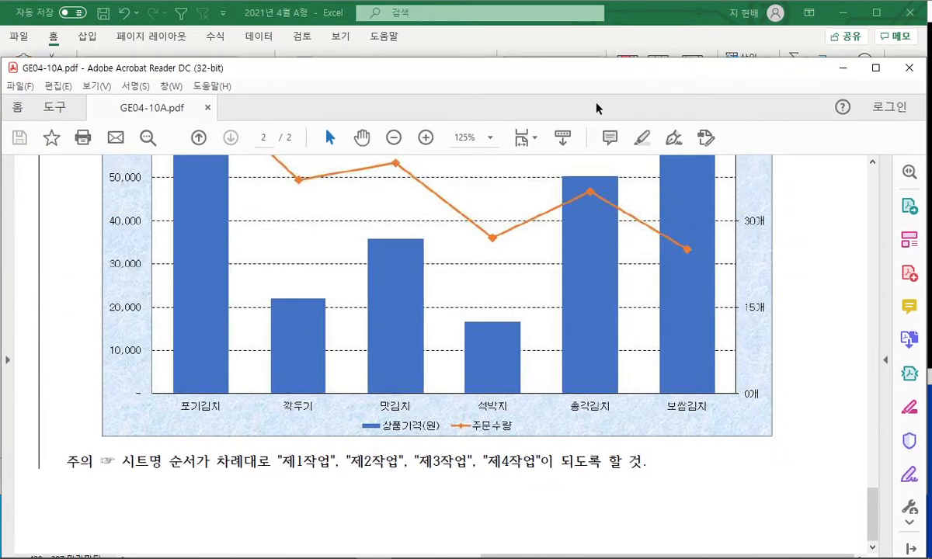
# Step: Zoom the exam PDF out to 100%, narrow its window and shrink the Excel window so both can be viewed side by side
pyautogui.click(388, 139)
pyautogui.moveTo(3, 236); pyautogui.dragTo(285, 258)
pyautogui.moveTo(611, 556); pyautogui.dragTo(693, 556)
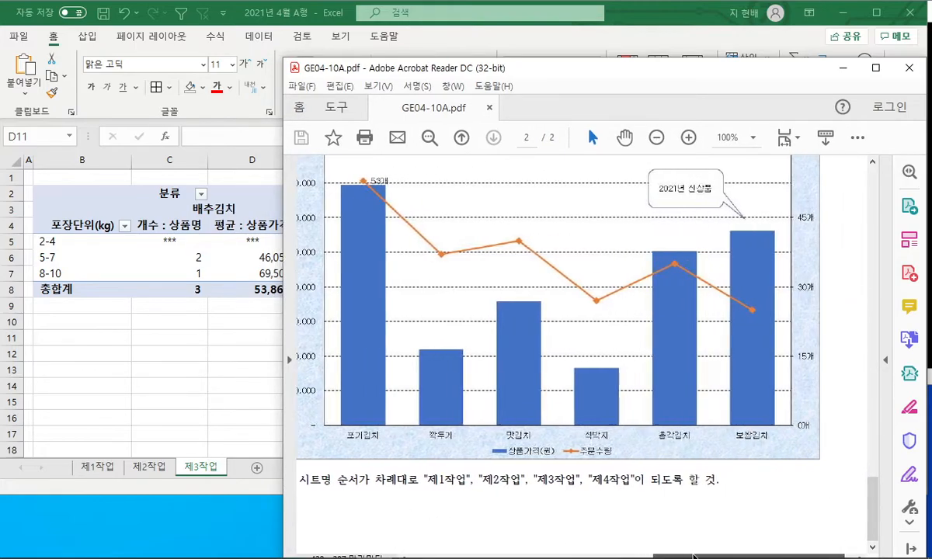
pyautogui.scroll(6, 603, 310)
pyautogui.scroll(2, 603, 309)
pyautogui.scroll(-6, 603, 303)
pyautogui.click(223, 379)
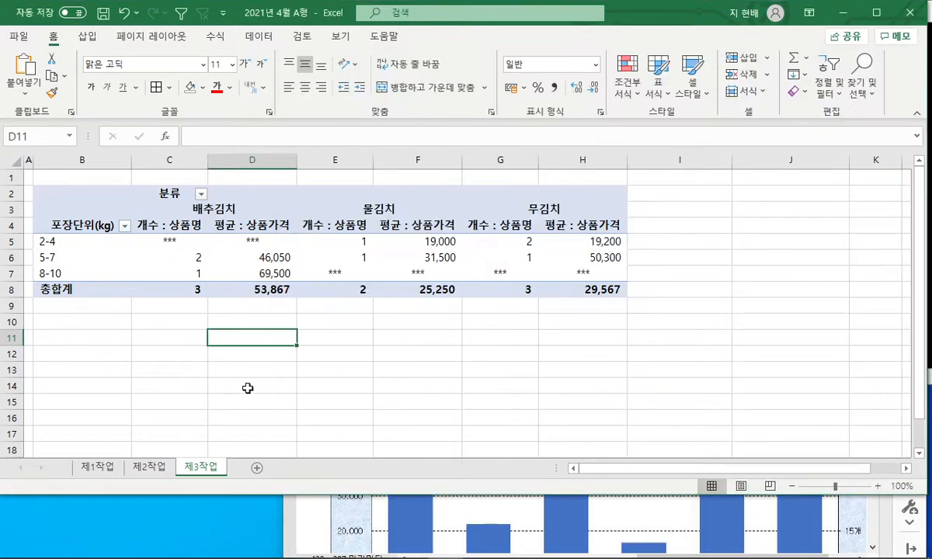
pyautogui.moveTo(927, 494); pyautogui.dragTo(641, 554)
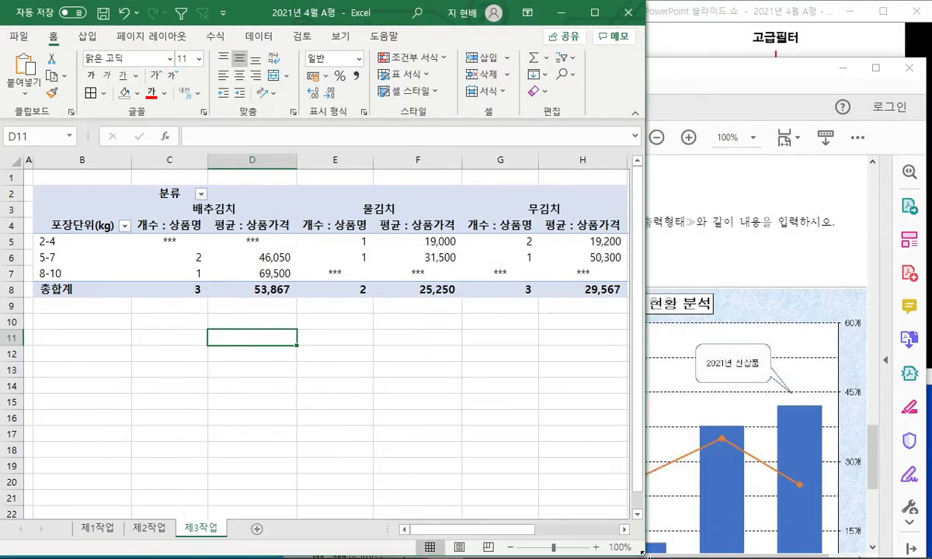
# Step: Close the PowerPoint slide show, saving the changes to 2021년 4월 A형.pptx, and dismiss the ALYac notification over the PDF
pyautogui.click(768, 14)
pyautogui.click(916, 12)
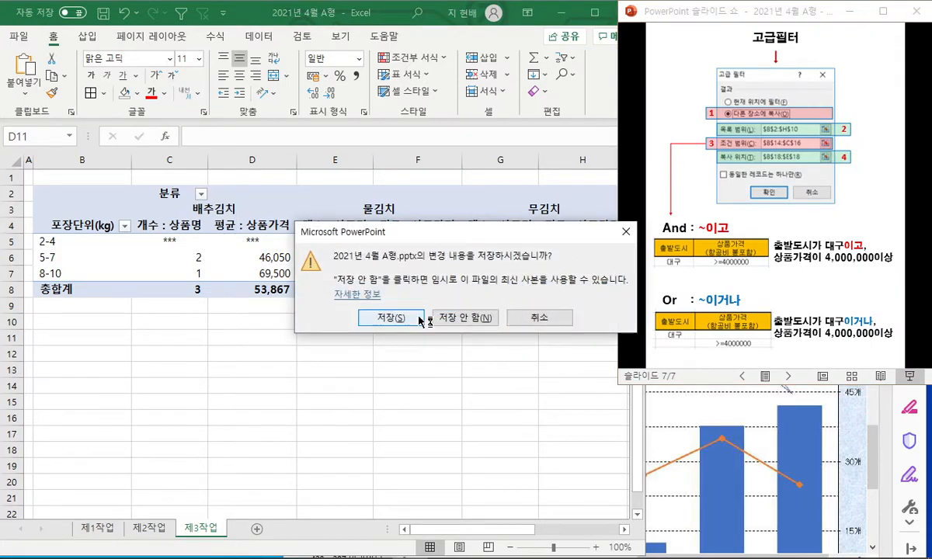
pyautogui.click(420, 319)
pyautogui.click(734, 119)
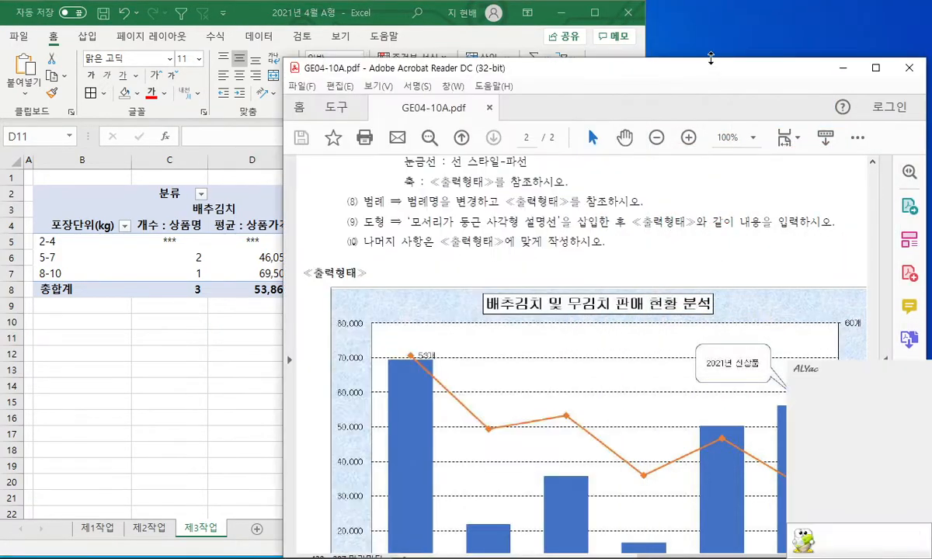
pyautogui.click(924, 370)
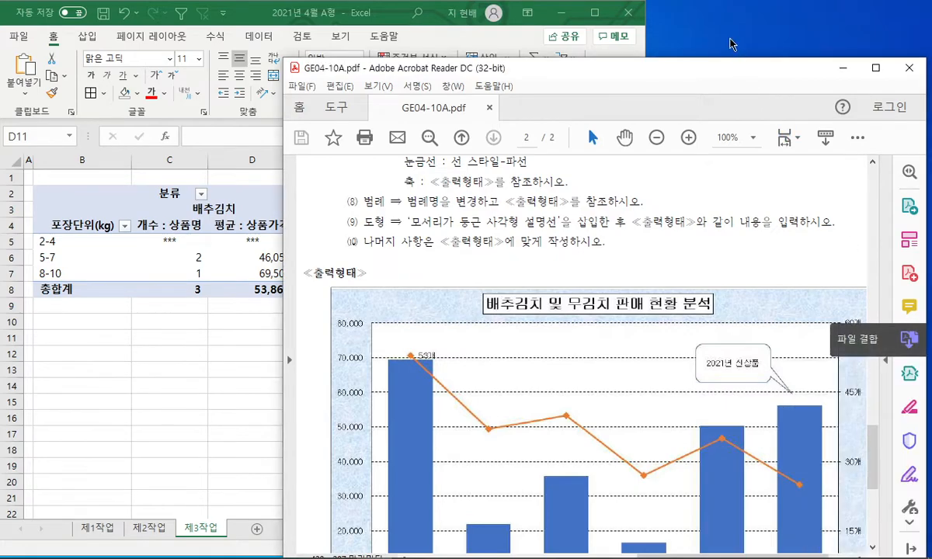
# Step: Move the PDF window up, open the 제1작업 sheet in Excel and bring the PDF's whole expected chart into view
pyautogui.moveTo(738, 60); pyautogui.dragTo(740, 12)
pyautogui.click(83, 358)
pyautogui.click(113, 530)
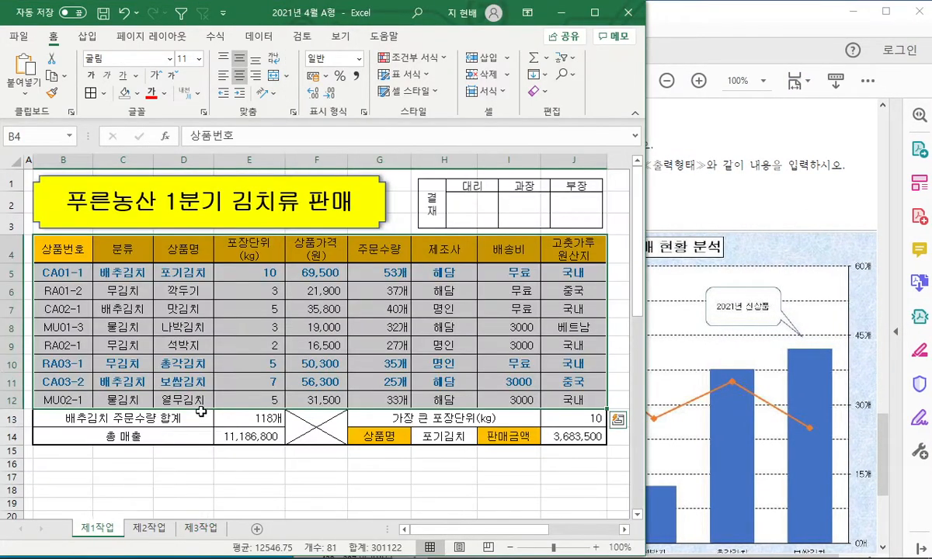
pyautogui.click(397, 347)
pyautogui.click(685, 195)
pyautogui.scroll(-3, 683, 210)
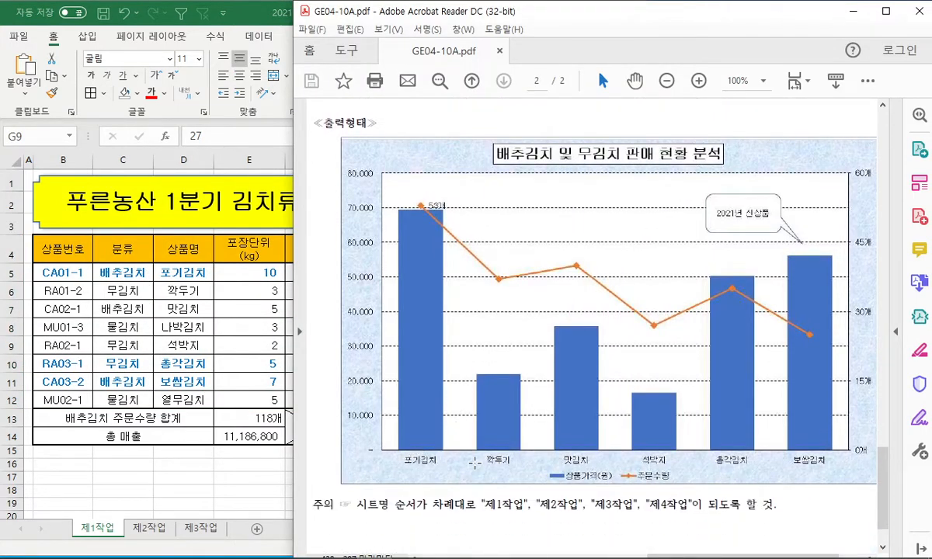
# Step: Fill the product names used in the expected chart, D5:D7 and D9:D11 on 제1작업, with light gold
pyautogui.click(184, 272)
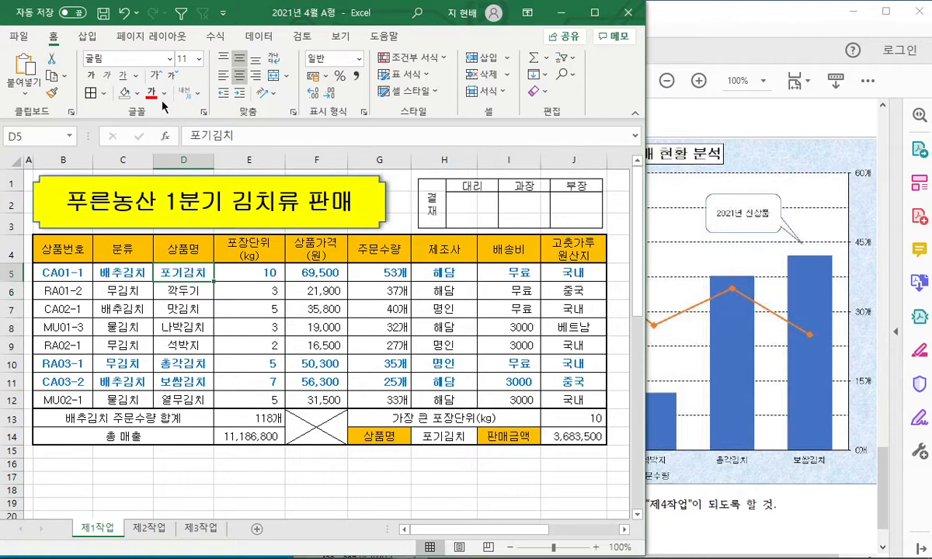
pyautogui.click(137, 93)
pyautogui.click(210, 159)
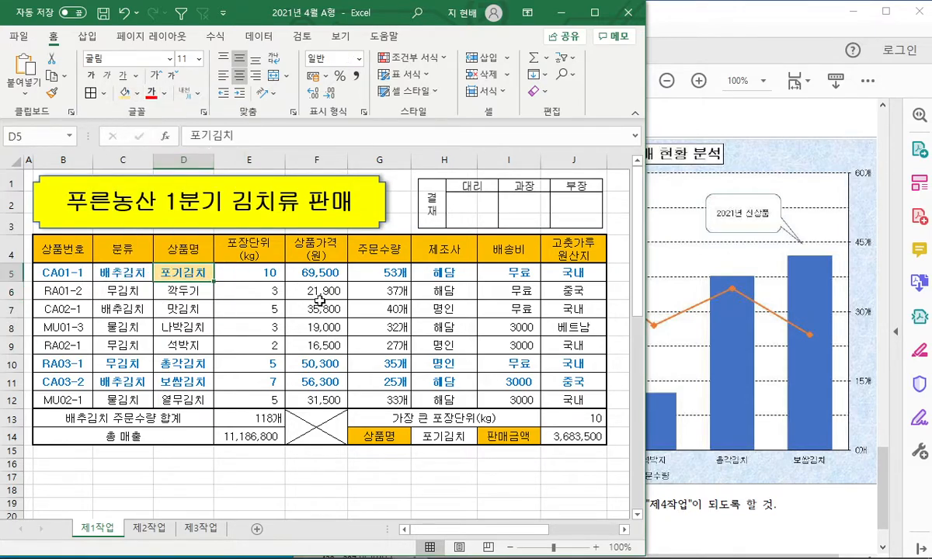
pyautogui.hotkey('alt', 'Tab')
pyautogui.click(208, 274)
pyautogui.click(199, 292)
pyautogui.keyDown('ctrl'); pyautogui.click(200, 305); pyautogui.keyUp('ctrl')
pyautogui.keyDown('ctrl'); pyautogui.click(200, 342); pyautogui.keyUp('ctrl')
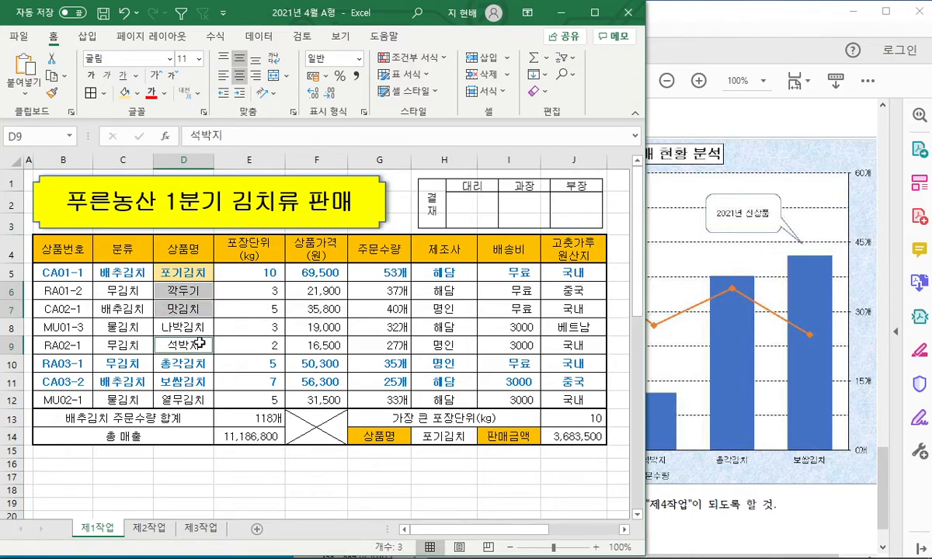
pyautogui.keyDown('ctrl'); pyautogui.click(199, 364); pyautogui.keyUp('ctrl')
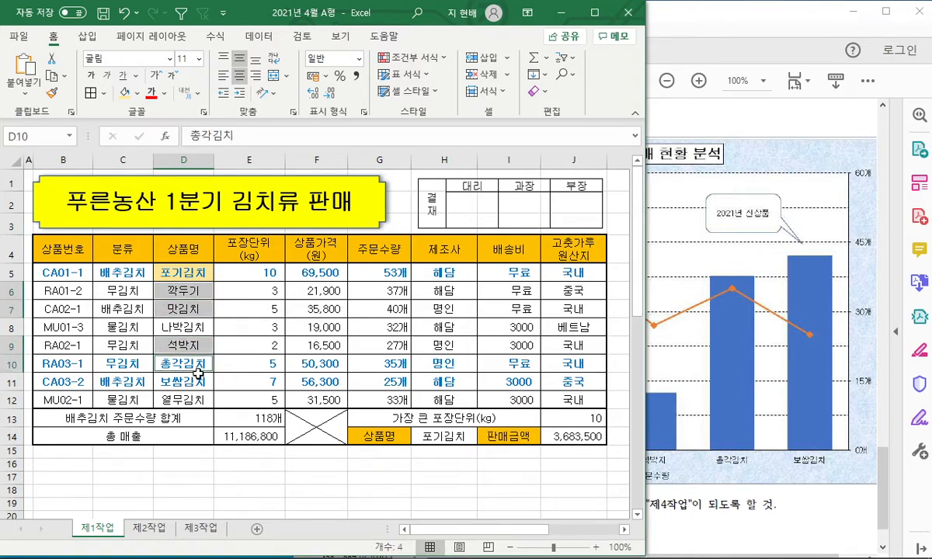
pyautogui.keyDown('ctrl'); pyautogui.click(200, 381); pyautogui.keyUp('ctrl')
pyautogui.click(124, 93)
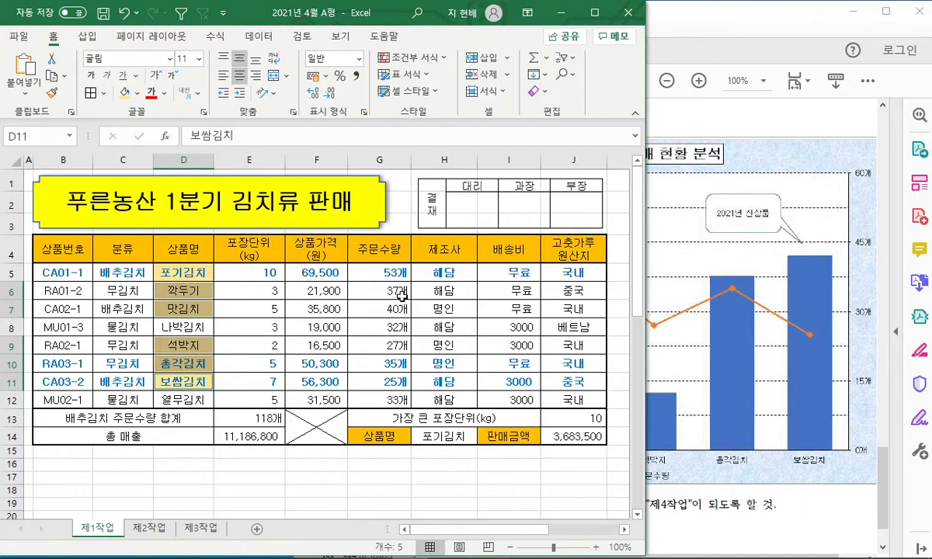
# Step: Fill the 상품가격 and 주문수량 values of the charted products, F5:G7 and F9:G11, with the same light gold
pyautogui.click(716, 359)
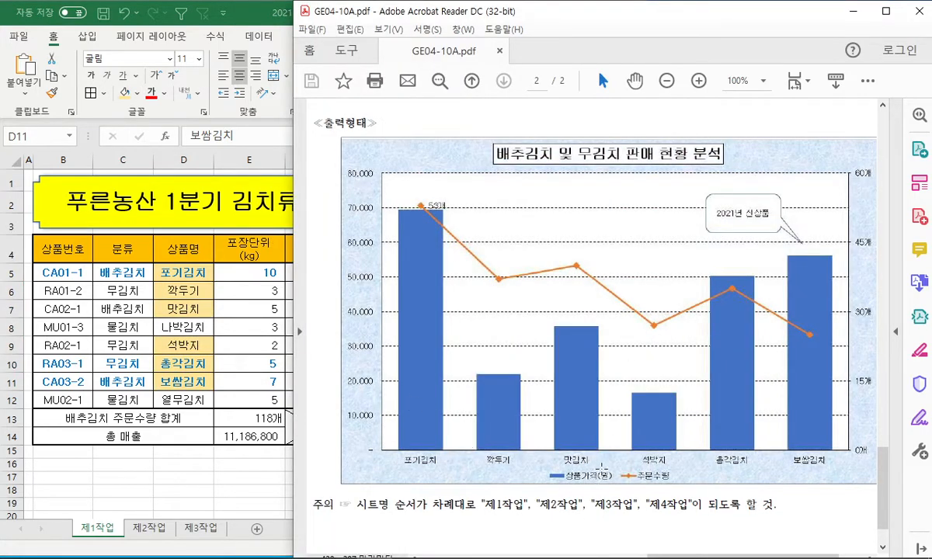
pyautogui.keyDown('ctrl'); pyautogui.scroll(2, 630, 464); pyautogui.keyUp('ctrl')
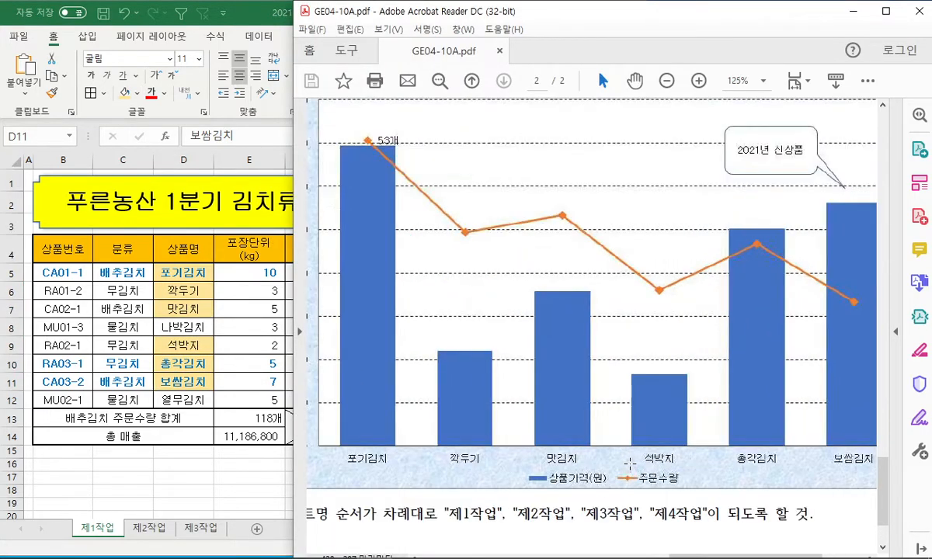
pyautogui.click(229, 319)
pyautogui.moveTo(314, 270); pyautogui.dragTo(380, 306)
pyautogui.keyDown('ctrl'); pyautogui.moveTo(315, 345); pyautogui.dragTo(365, 380); pyautogui.keyUp('ctrl')
pyautogui.click(124, 94)
pyautogui.click(322, 305)
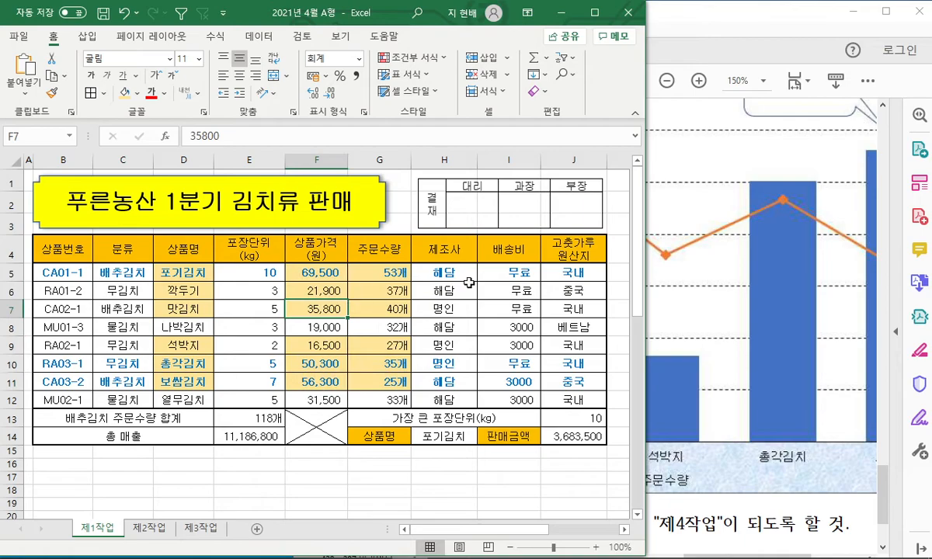
# Step: Select the chart data on 제1작업: the 상품명, 상품가격(원) and 주문수량 headers plus their cells in rows 5–7 and 9–11
pyautogui.click(736, 313)
pyautogui.scroll(3, 476, 470)
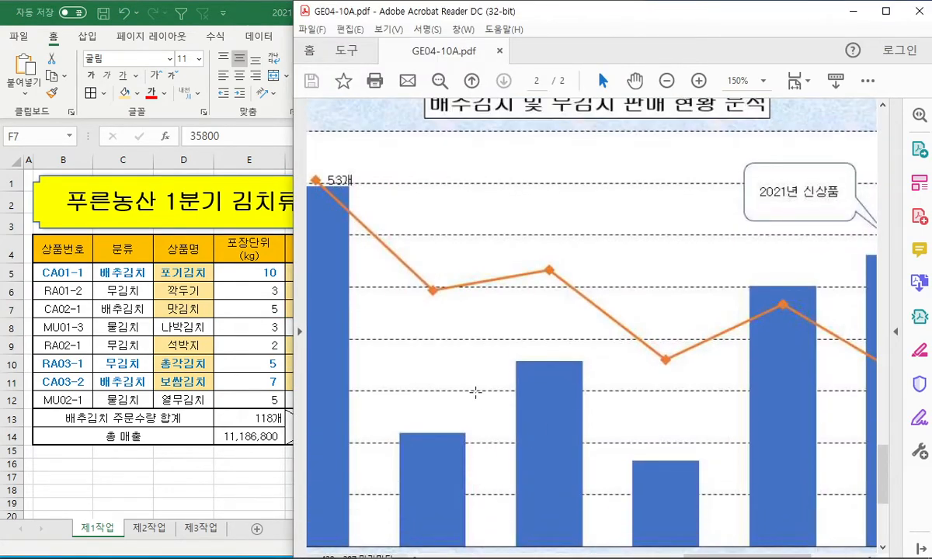
pyautogui.hotkey('alt', 'Tab')
pyautogui.click(186, 246)
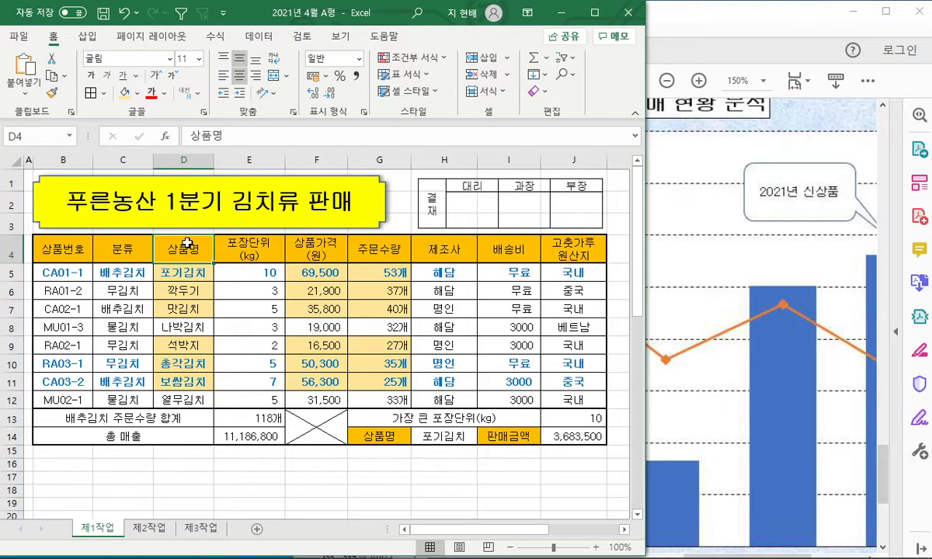
pyautogui.moveTo(313, 246); pyautogui.dragTo(365, 247)
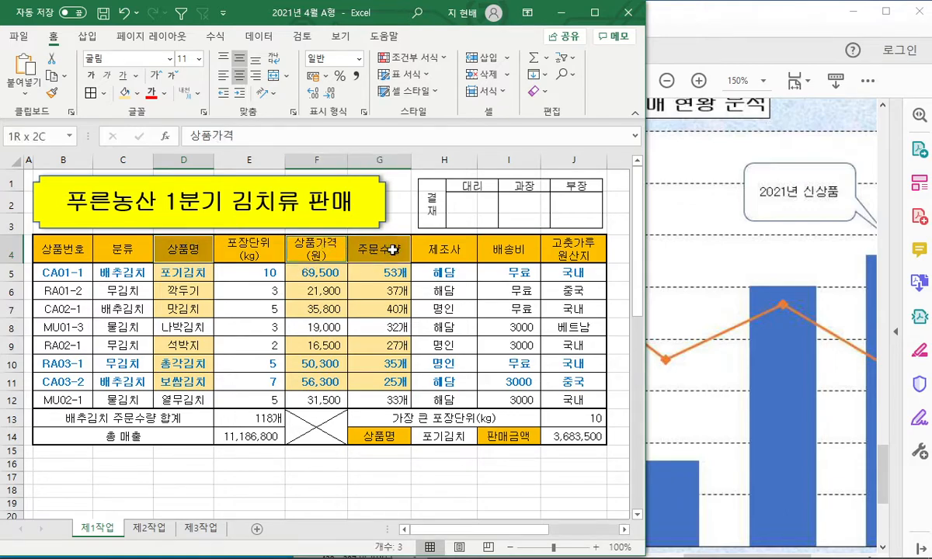
pyautogui.keyDown('ctrl'); pyautogui.click(175, 272); pyautogui.keyUp('ctrl')
pyautogui.moveTo(309, 272); pyautogui.dragTo(386, 275)
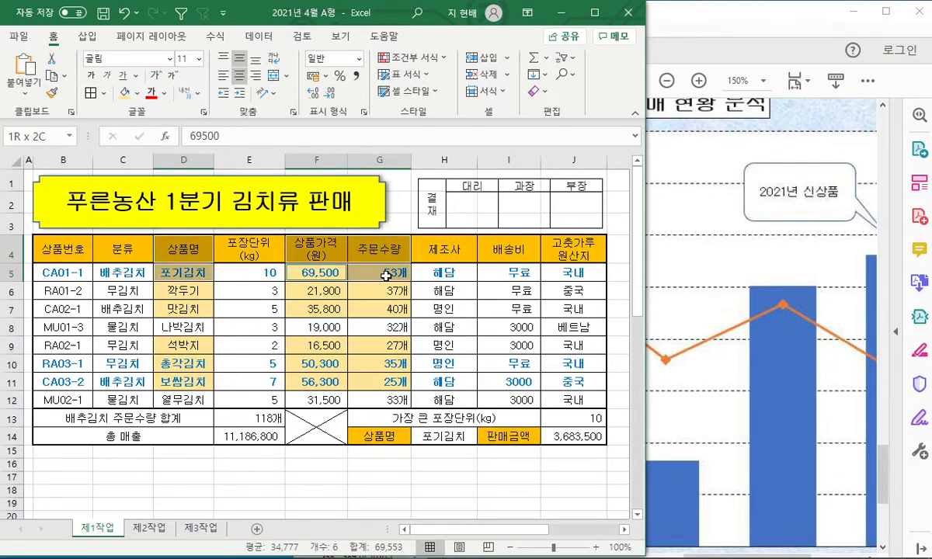
pyautogui.keyDown('ctrl'); pyautogui.click(203, 291); pyautogui.keyUp('ctrl')
pyautogui.moveTo(303, 292); pyautogui.dragTo(388, 292)
pyautogui.keyDown('ctrl'); pyautogui.click(205, 308); pyautogui.keyUp('ctrl')
pyautogui.moveTo(303, 309); pyautogui.dragTo(386, 309)
pyautogui.keyDown('ctrl'); pyautogui.click(176, 345); pyautogui.keyUp('ctrl')
pyautogui.moveTo(303, 345); pyautogui.dragTo(378, 345)
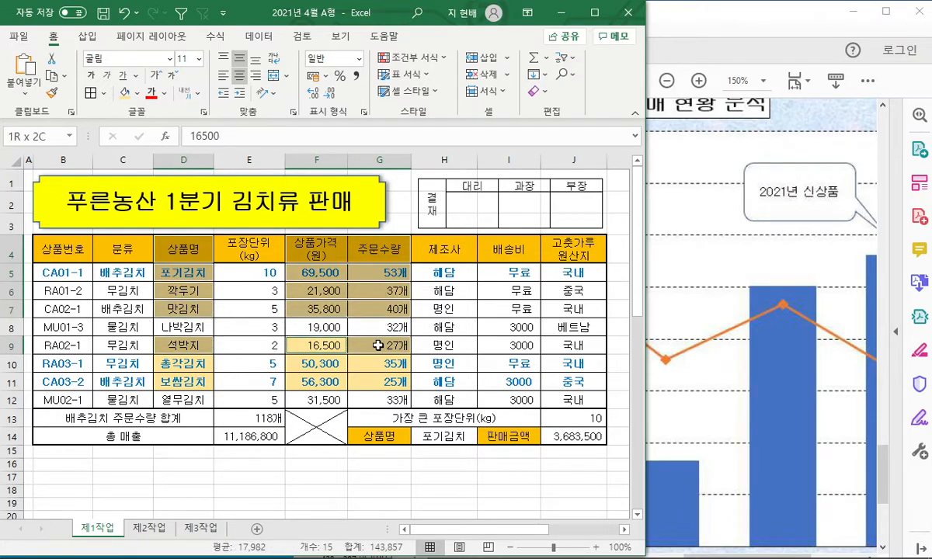
pyautogui.keyDown('ctrl'); pyautogui.click(184, 364); pyautogui.keyUp('ctrl')
pyautogui.moveTo(307, 364); pyautogui.dragTo(375, 364)
pyautogui.keyDown('ctrl'); pyautogui.click(198, 379); pyautogui.keyUp('ctrl')
pyautogui.moveTo(307, 381); pyautogui.dragTo(378, 382)
# Step: Check the chart type condition in the exam PDF and insert a 2-D clustered column chart from the selected cells
pyautogui.click(598, 15)
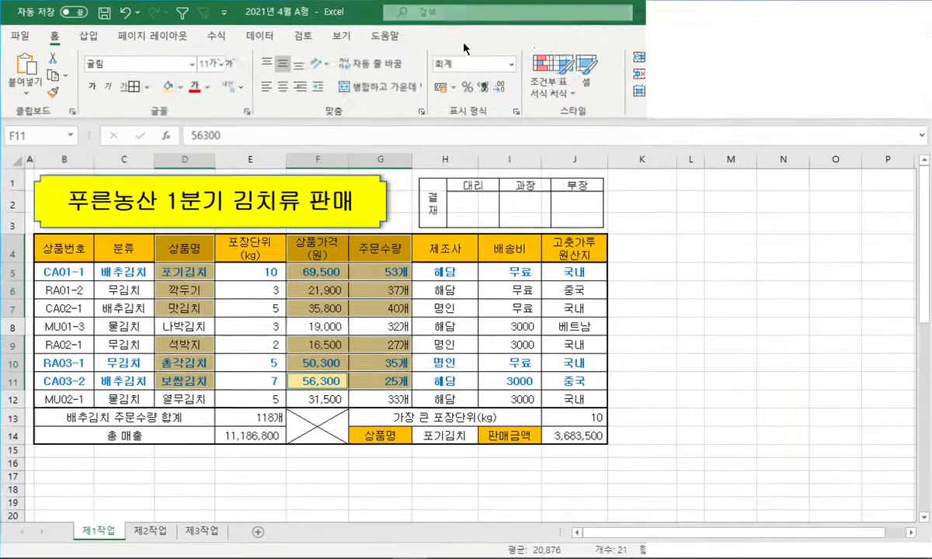
pyautogui.click(89, 35)
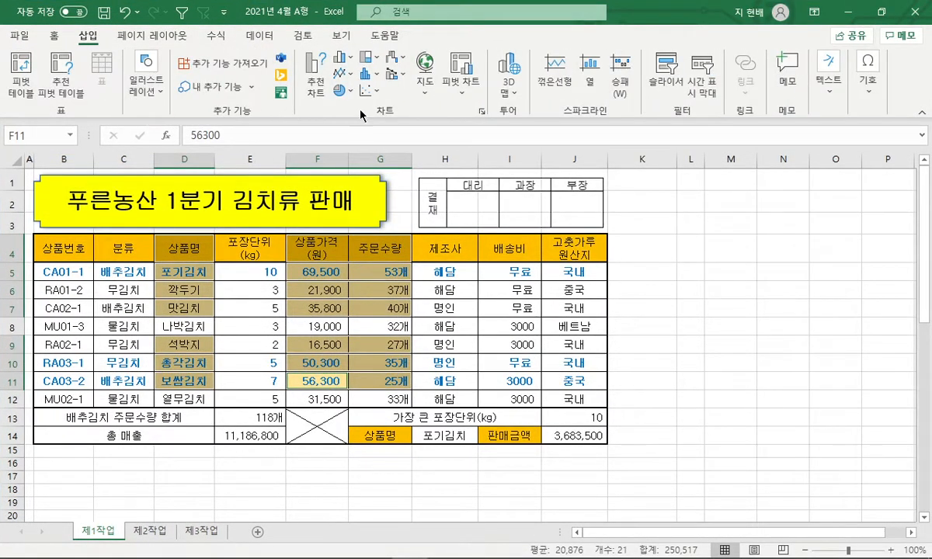
pyautogui.hotkey('alt', 'Tab')
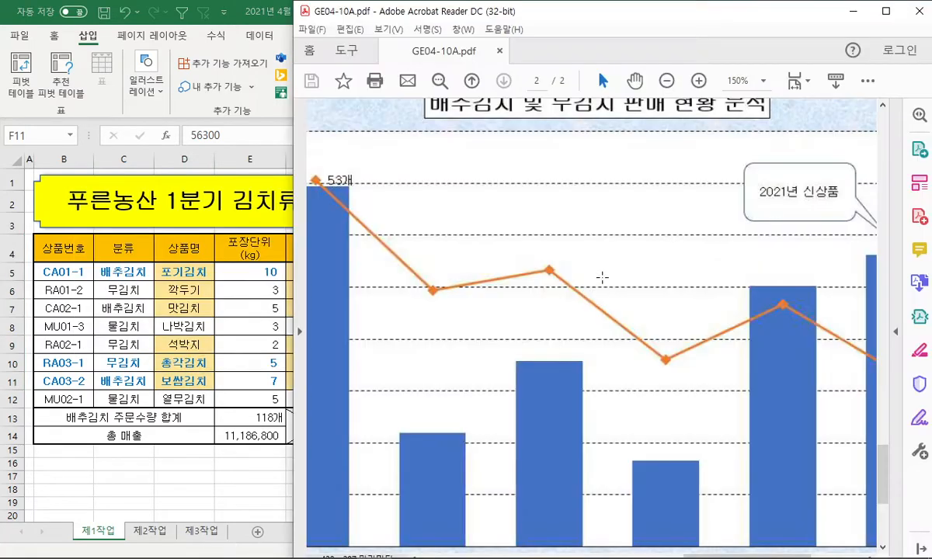
pyautogui.scroll(3, 602, 277)
pyautogui.moveTo(883, 427); pyautogui.dragTo(883, 341)
pyautogui.moveTo(361, 281); pyautogui.dragTo(491, 281)
pyautogui.click(396, 282)
pyautogui.hotkey('alt', 'Tab')
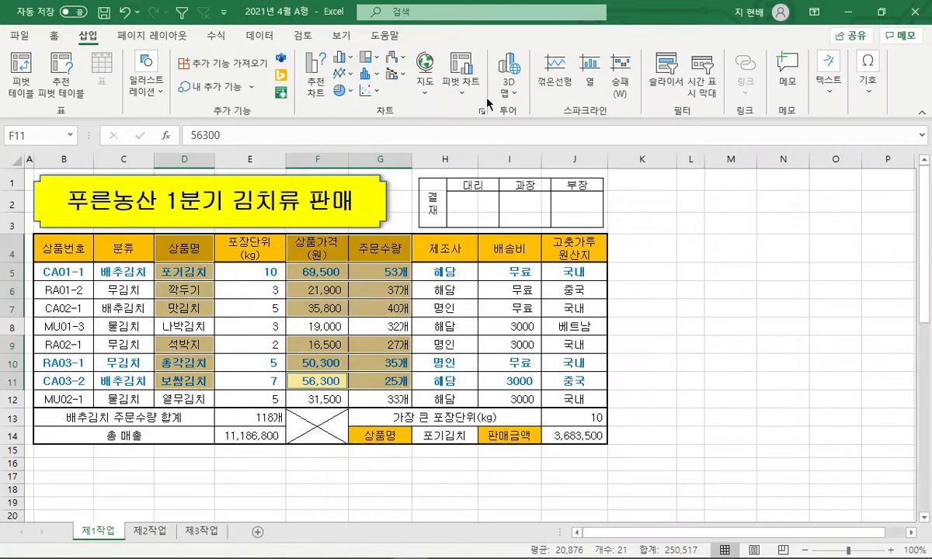
pyautogui.click(347, 61)
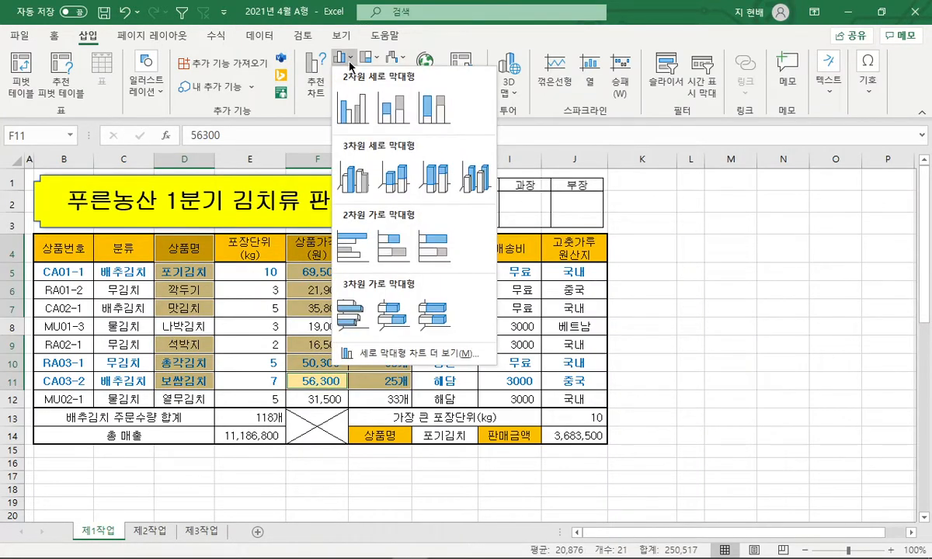
pyautogui.click(353, 111)
# Step: Move the chart to a new sheet named 제4작업 and place that sheet after 제3작업
pyautogui.click(820, 87)
pyautogui.click(519, 192)
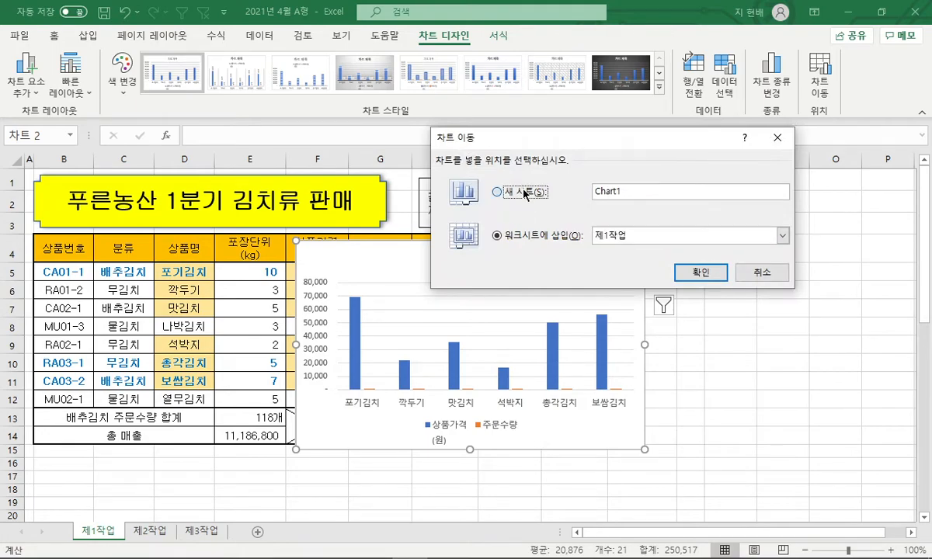
pyautogui.doubleClick(630, 192)
pyautogui.write('W')
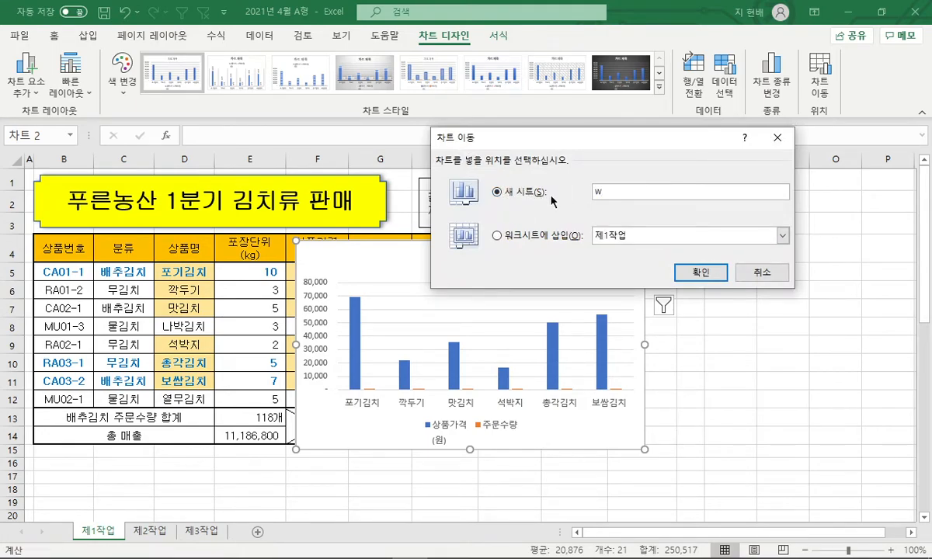
pyautogui.write('4작업')
pyautogui.press('Return')
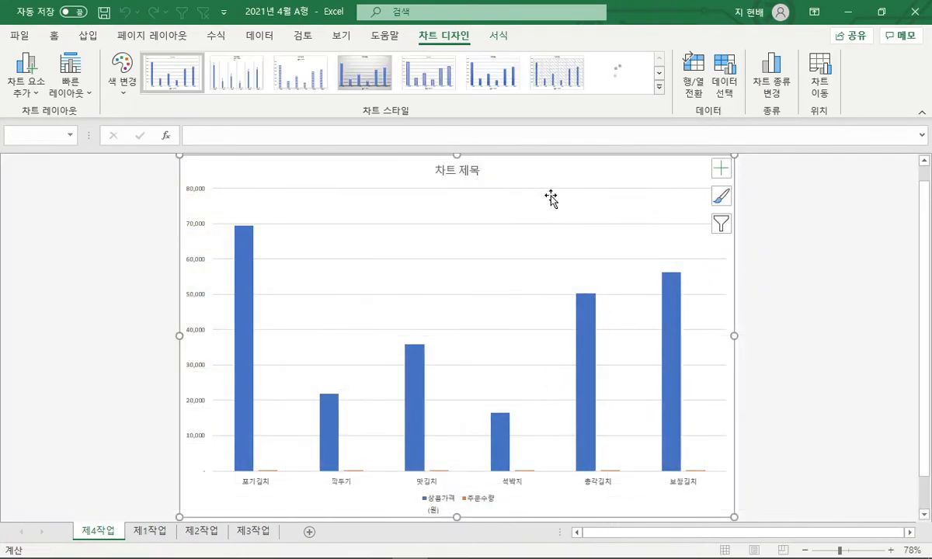
pyautogui.moveTo(292, 534); pyautogui.dragTo(306, 523)
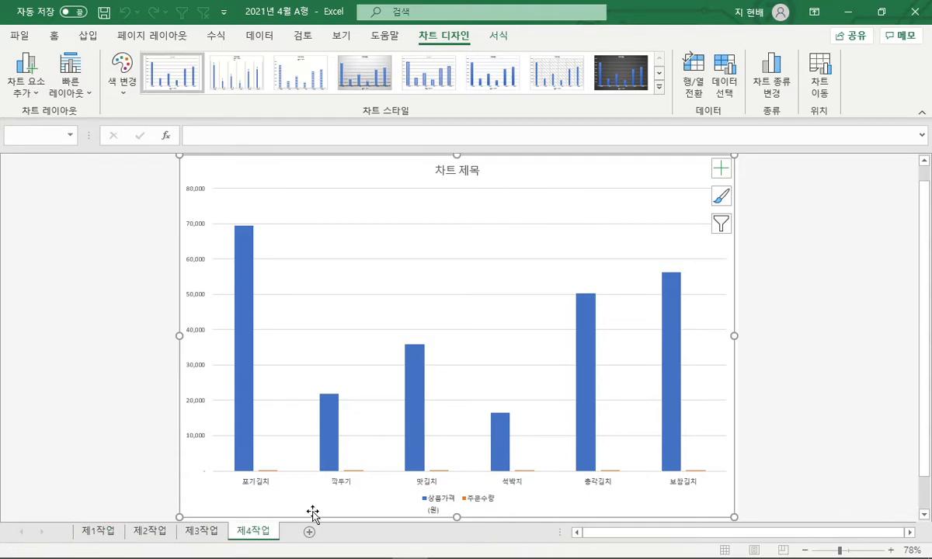
# Step: Examine the 제4작업 chart conditions in the exam PDF at 125% zoom, adjusting its window to show more of the list
pyautogui.hotkey('alt', 'Tab')
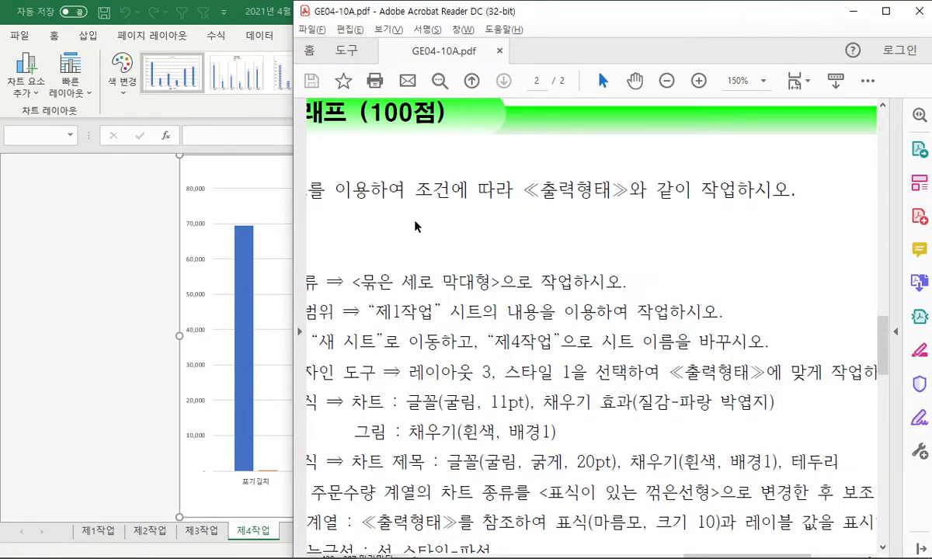
pyautogui.keyDown('ctrl'); pyautogui.scroll(-2, 549, 311); pyautogui.keyUp('ctrl')
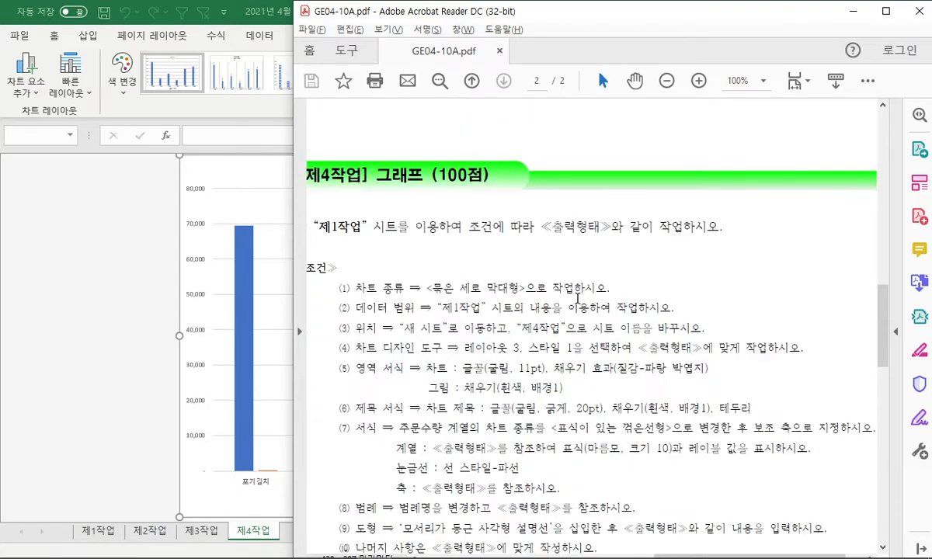
pyautogui.keyDown('ctrl'); pyautogui.scroll(1, 578, 298); pyautogui.keyUp('ctrl')
pyautogui.moveTo(734, 315); pyautogui.dragTo(396, 285)
pyautogui.click(396, 285)
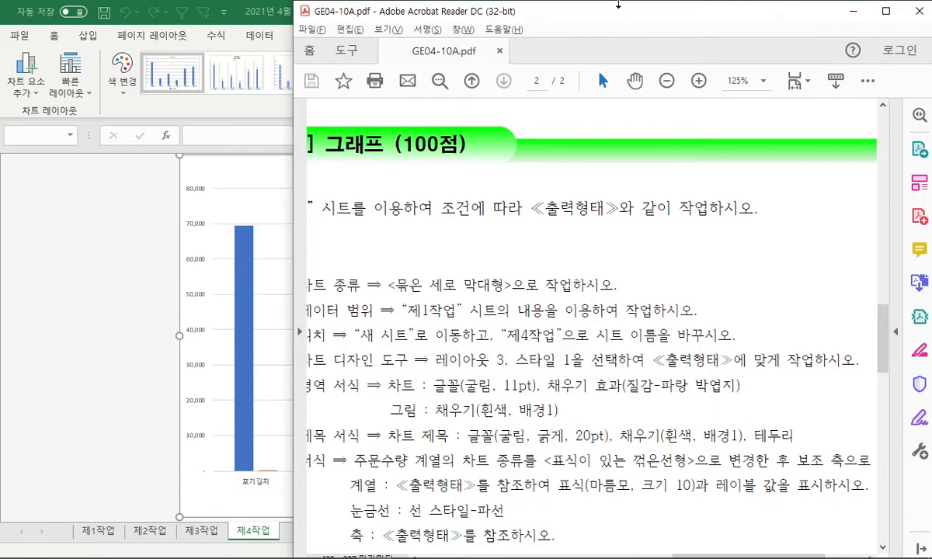
pyautogui.moveTo(582, 2)
pyautogui.mouseDown()
pyautogui.moveTo(621, 13)
pyautogui.moveTo(591, 2)
pyautogui.mouseUp()
pyautogui.scroll(-2, 483, 208)
pyautogui.moveTo(639, 4)
pyautogui.mouseDown()
pyautogui.moveTo(637, 68)
pyautogui.moveTo(632, 17)
pyautogui.mouseUp()
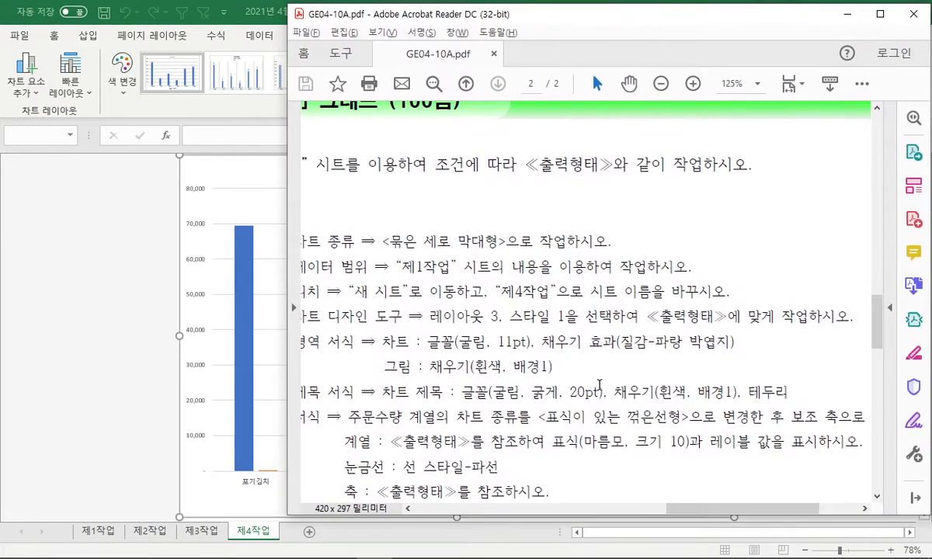
pyautogui.moveTo(540, 513); pyautogui.dragTo(613, 555)
pyautogui.moveTo(688, 551); pyautogui.dragTo(674, 552)
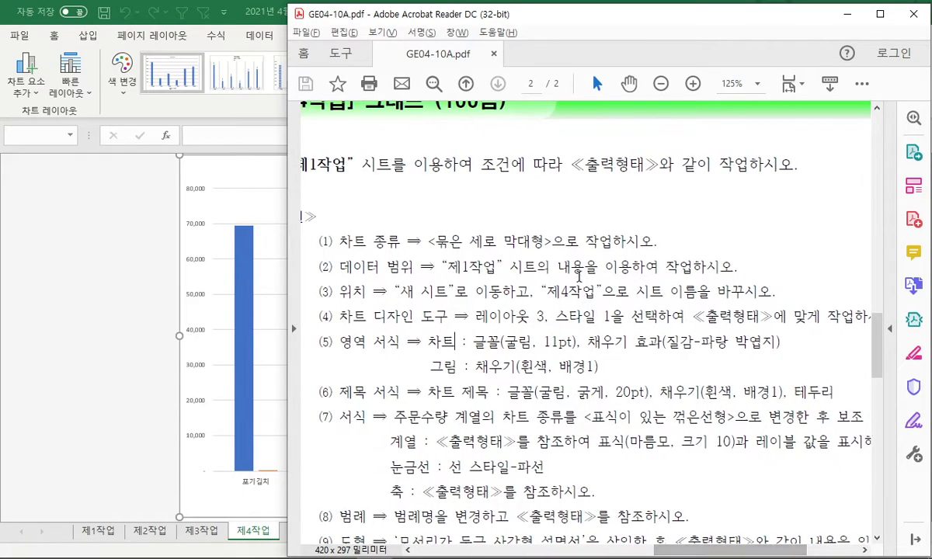
# Step: Check the chart design condition in the exam PDF and apply chart Style 1 to the 제4작업 chart
pyautogui.scroll(-3, 480, 250)
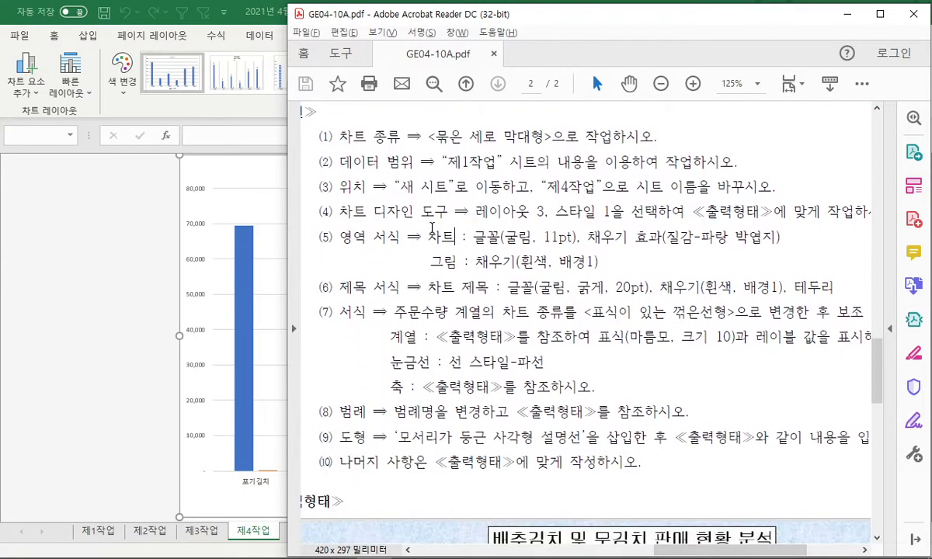
pyautogui.moveTo(477, 199); pyautogui.dragTo(519, 200)
pyautogui.click(517, 215)
pyautogui.click(233, 215)
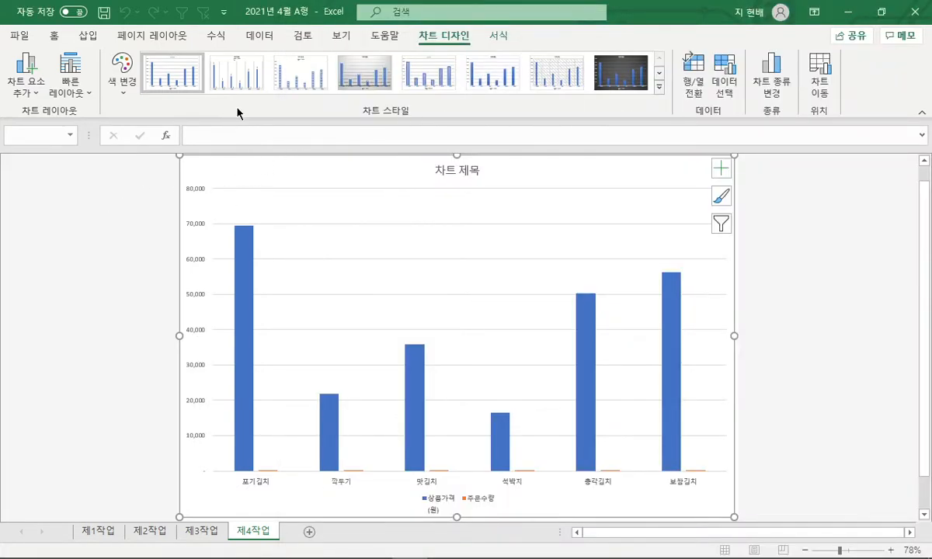
pyautogui.click(182, 35)
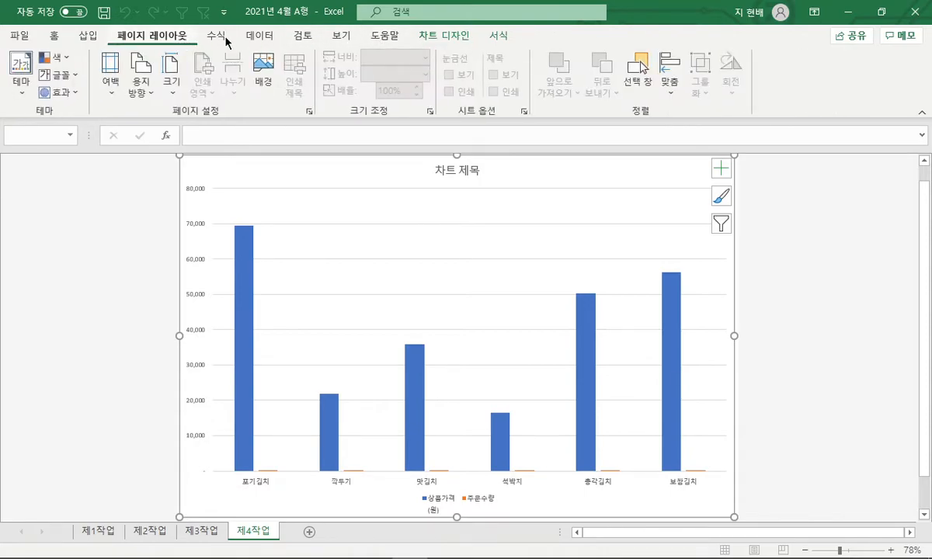
pyautogui.click(498, 38)
pyautogui.click(467, 36)
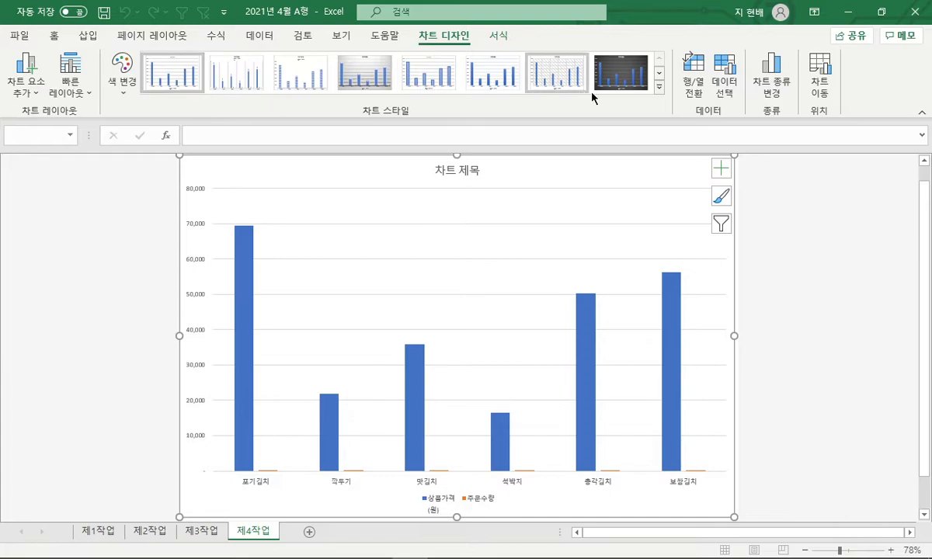
pyautogui.click(661, 89)
pyautogui.hotkey('alt', 'Tab')
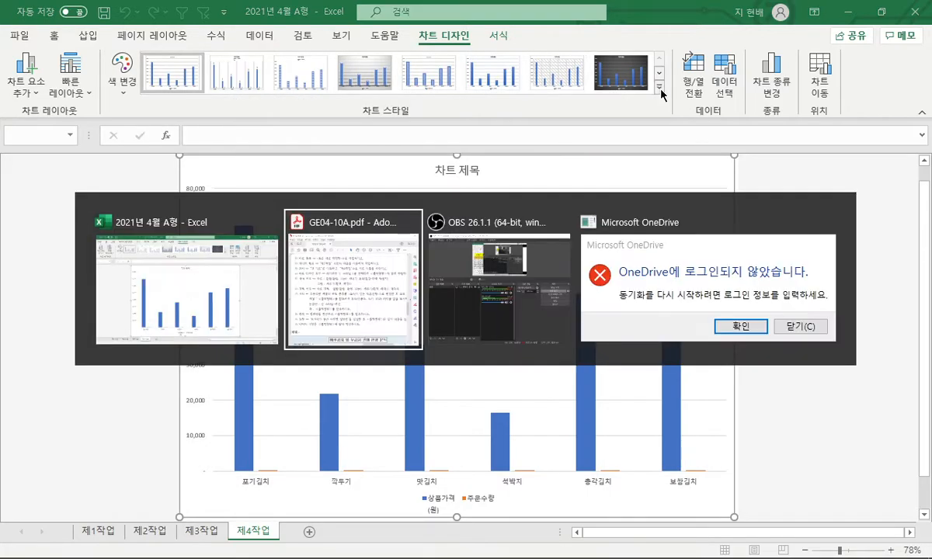
pyautogui.hotkey('alt', 'Tab')
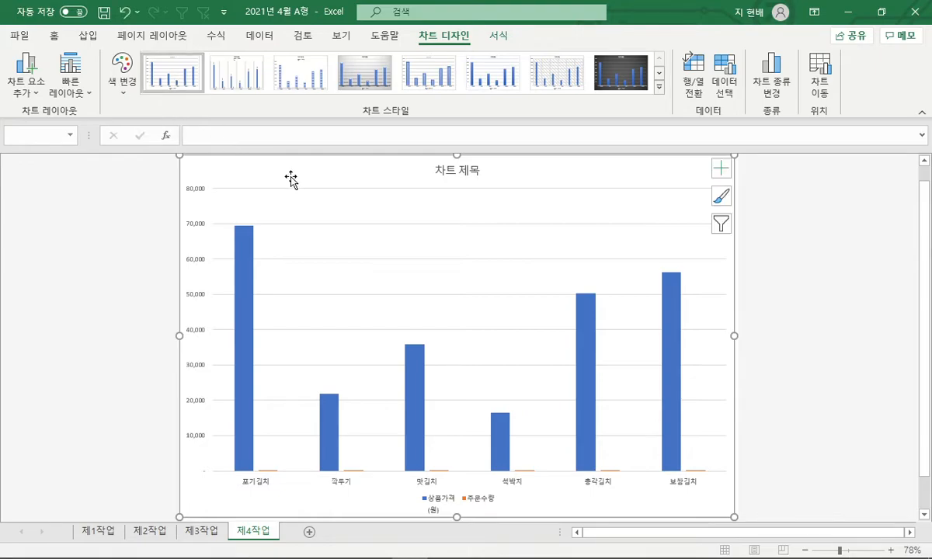
# Step: Apply quick layout 3 to the 제4작업 chart
pyautogui.click(147, 187)
pyautogui.click(225, 175)
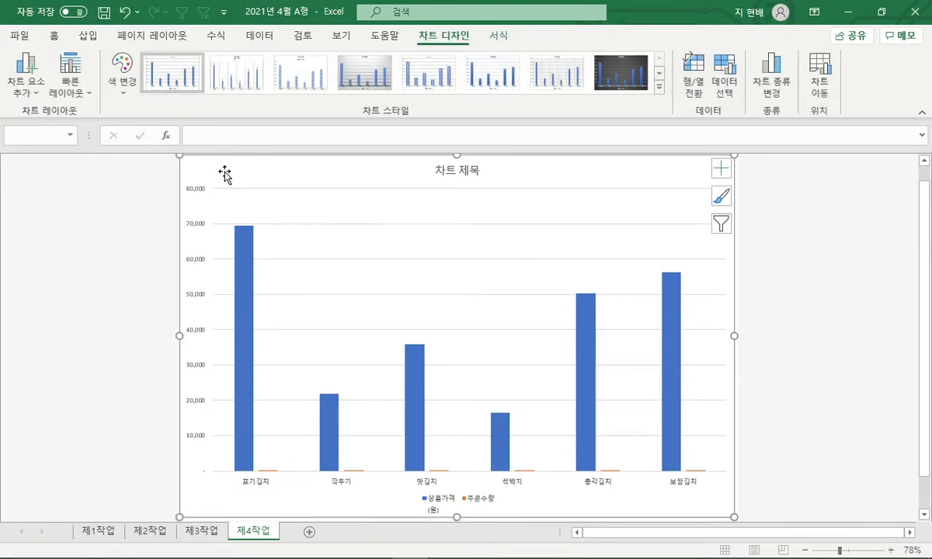
pyautogui.click(89, 95)
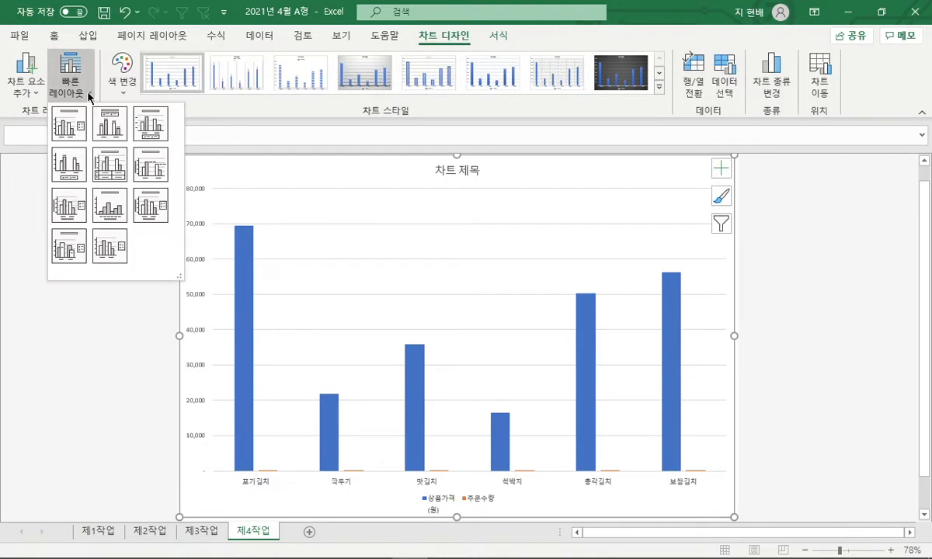
pyautogui.click(147, 123)
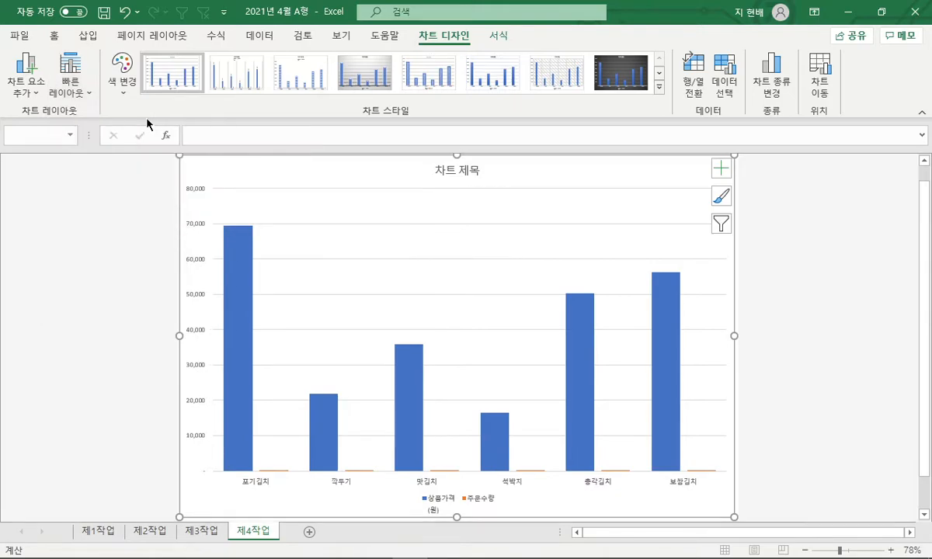
# Step: Examine the area formatting condition (5) in the exam PDF and identify the plot area and chart area on the chart
pyautogui.hotkey('alt', 'Tab')
pyautogui.moveTo(476, 200); pyautogui.dragTo(574, 207)
pyautogui.click(673, 211)
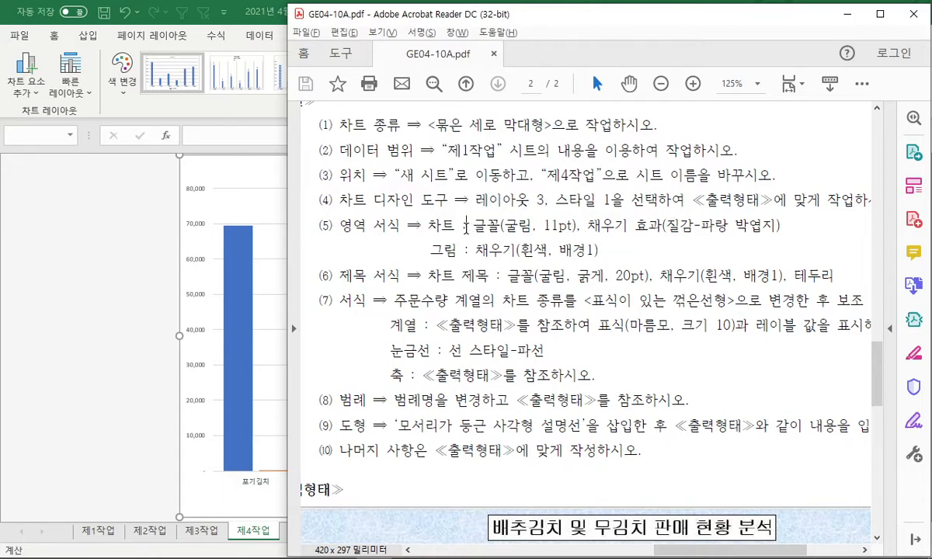
pyautogui.moveTo(428, 225); pyautogui.dragTo(581, 225)
pyautogui.click(667, 226)
pyautogui.moveTo(476, 250); pyautogui.dragTo(592, 257)
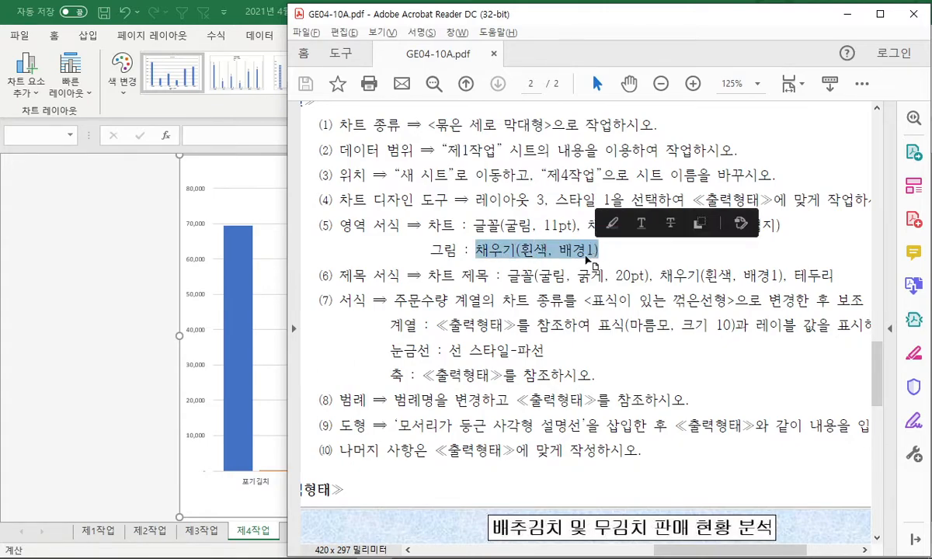
pyautogui.hotkey('alt', 'Tab')
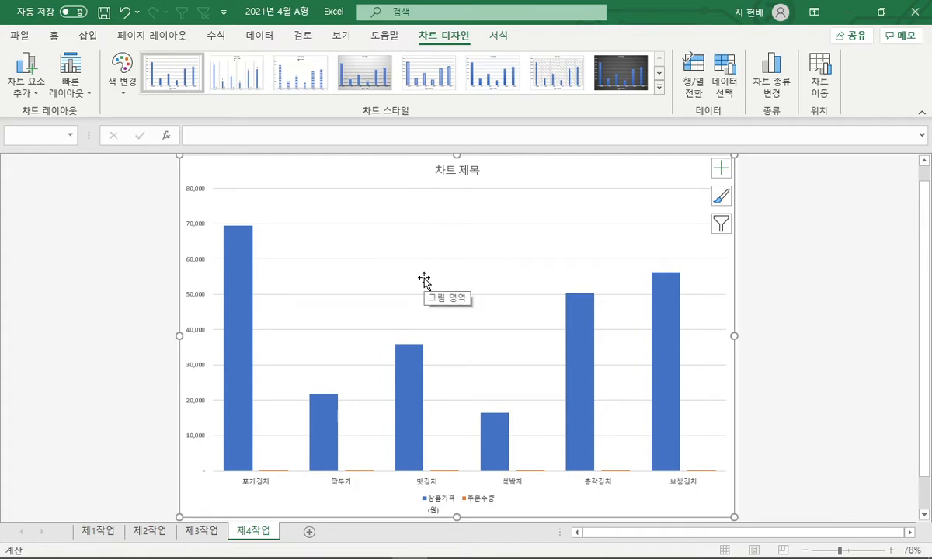
pyautogui.moveTo(470, 296); pyautogui.dragTo(459, 309)
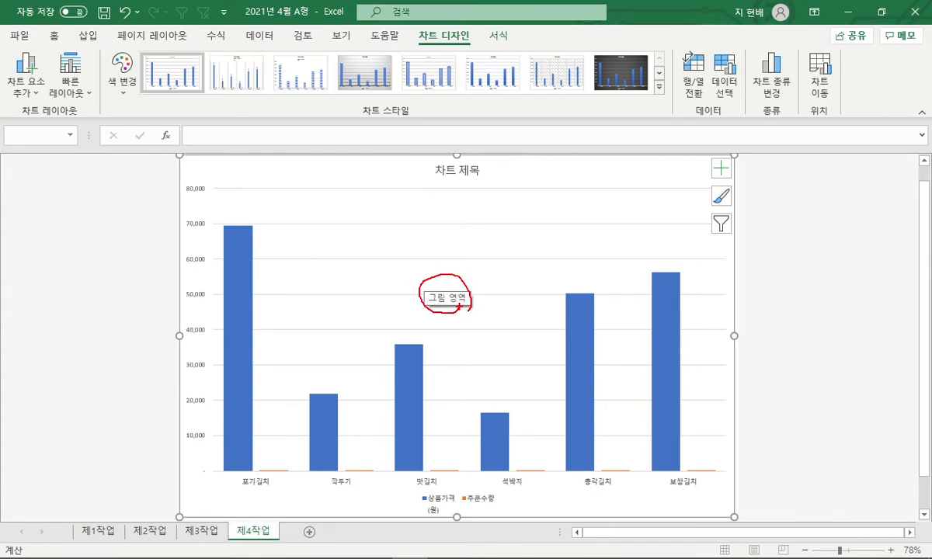
pyautogui.press('Escape')
pyautogui.moveTo(402, 181); pyautogui.dragTo(388, 184)
pyautogui.press('Escape')
pyautogui.hotkey('alt', 'Tab')
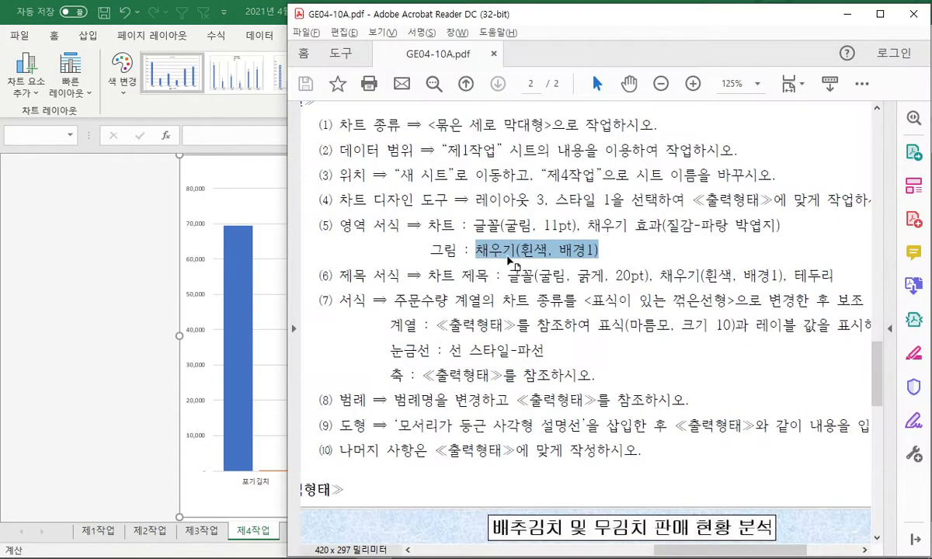
pyautogui.hotkey('alt', 'Tab')
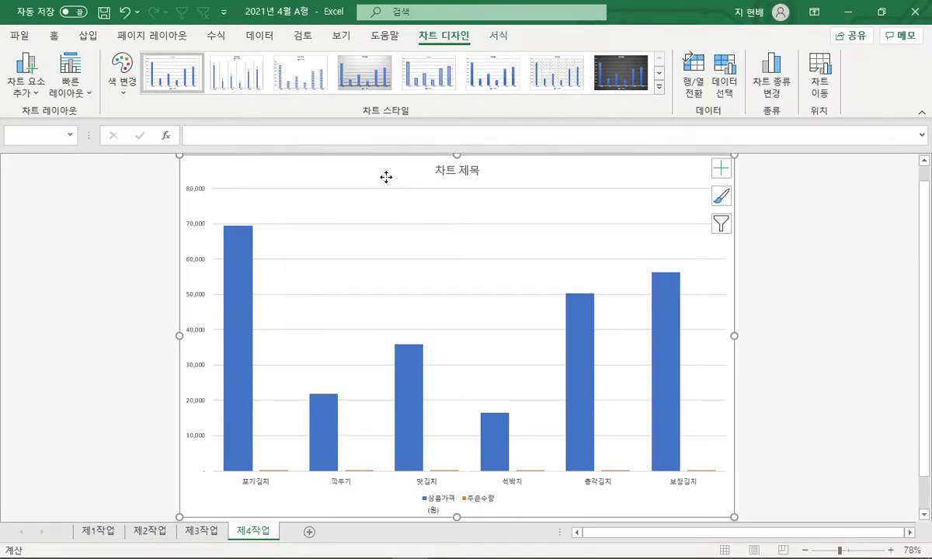
# Step: Set the whole chart's font to 굴림 at 11 pt
pyautogui.click(53, 36)
pyautogui.click(203, 65)
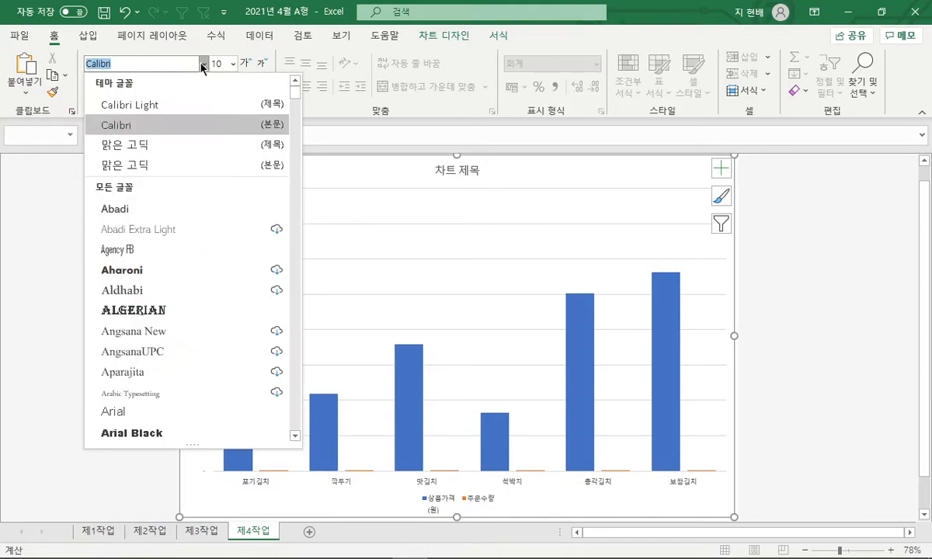
pyautogui.write('ㄱ')
pyautogui.write('굴림')
pyautogui.press('Return')
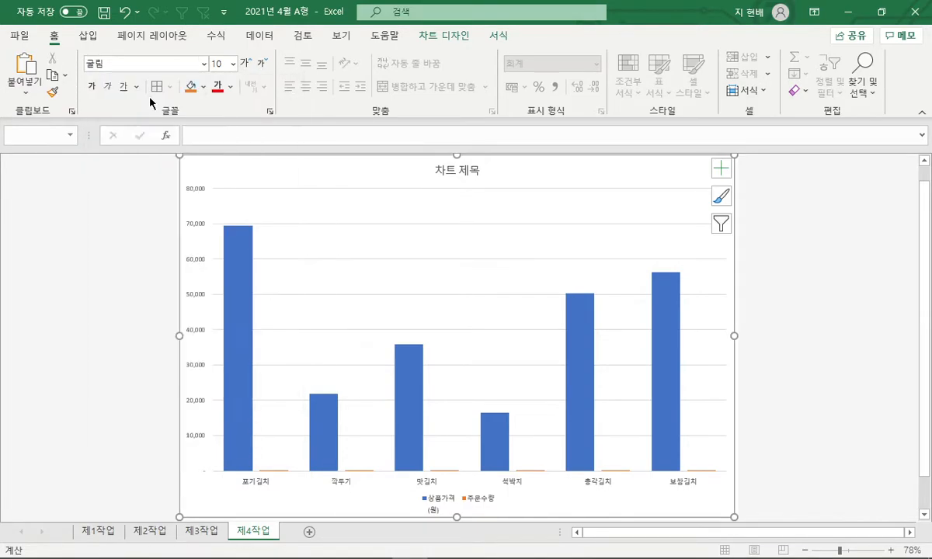
pyautogui.click(232, 65)
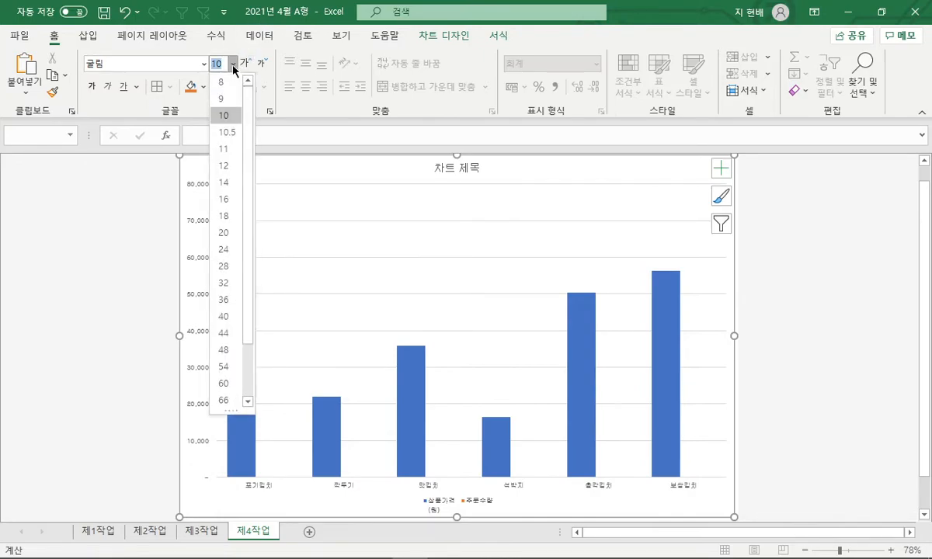
pyautogui.click(223, 149)
# Step: Check the chart area fill condition in the exam PDF and fill the chart area with the pink tissue paper texture
pyautogui.hotkey('alt', 'Tab')
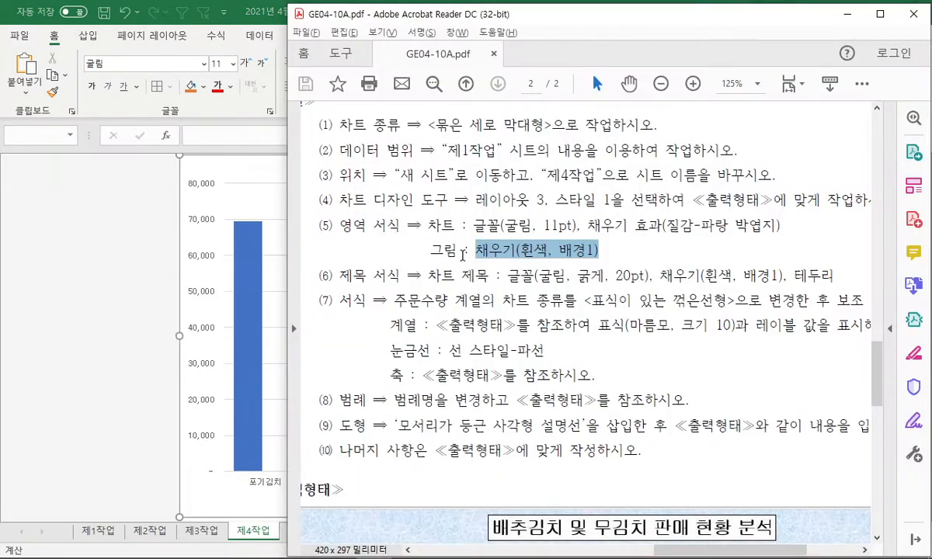
pyautogui.click(581, 261)
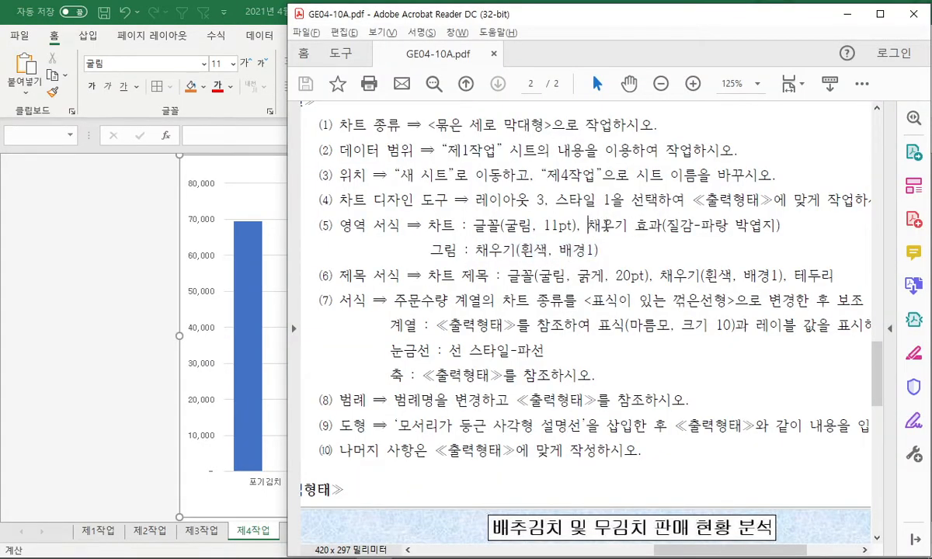
pyautogui.moveTo(587, 226); pyautogui.dragTo(767, 226)
pyautogui.hotkey('alt', 'Tab')
pyautogui.rightClick(376, 167)
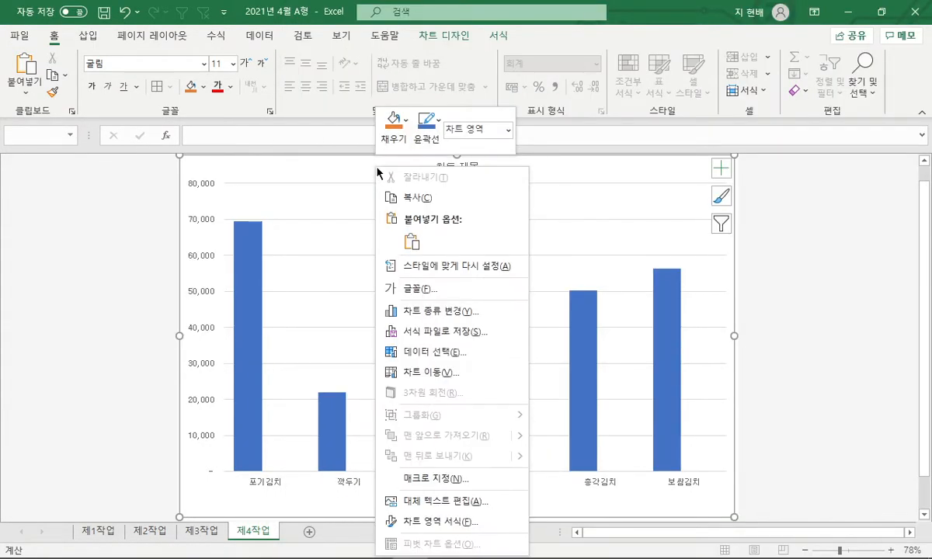
pyautogui.click(435, 522)
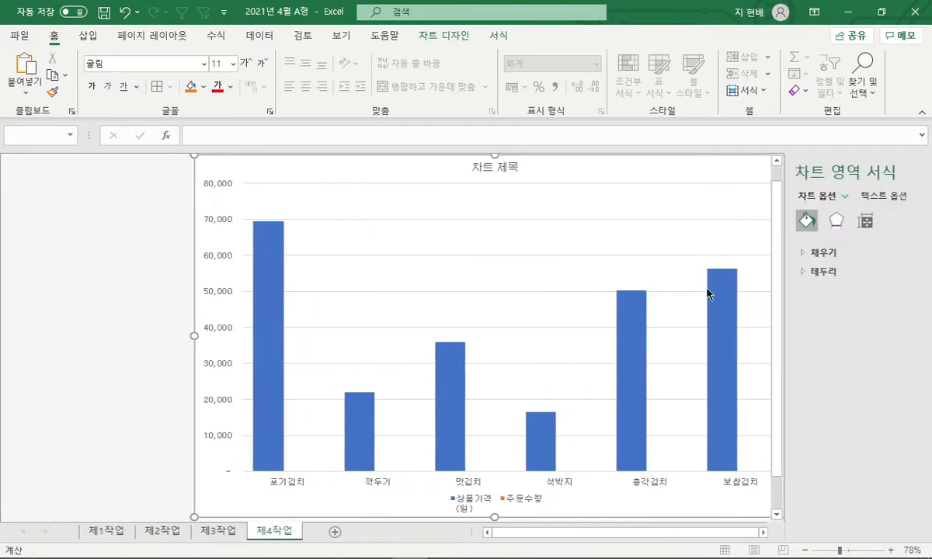
pyautogui.click(747, 253)
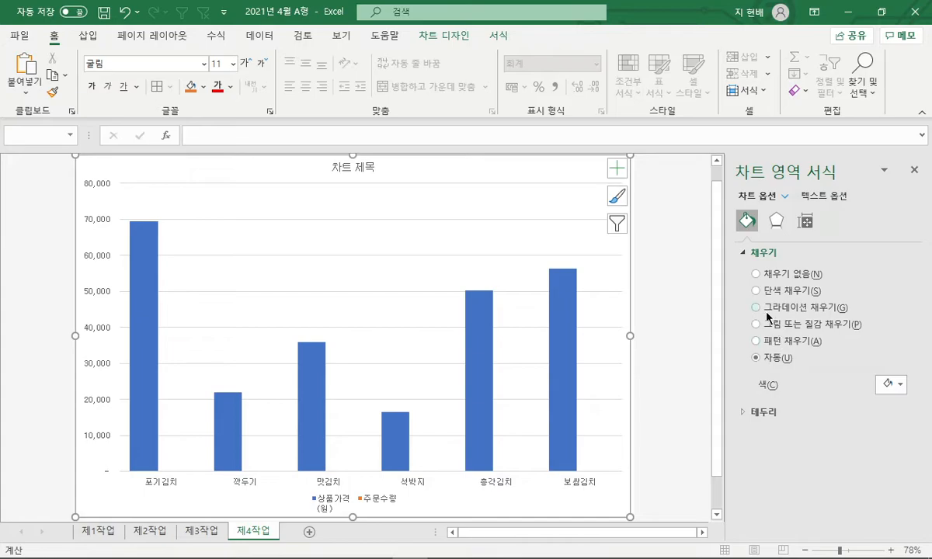
pyautogui.click(756, 324)
pyautogui.scroll(-1, 856, 340)
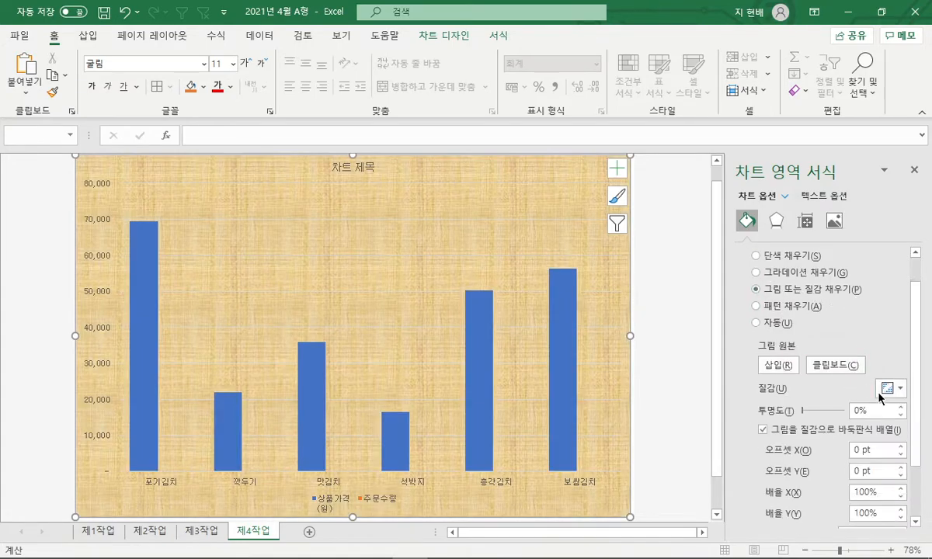
pyautogui.click(892, 389)
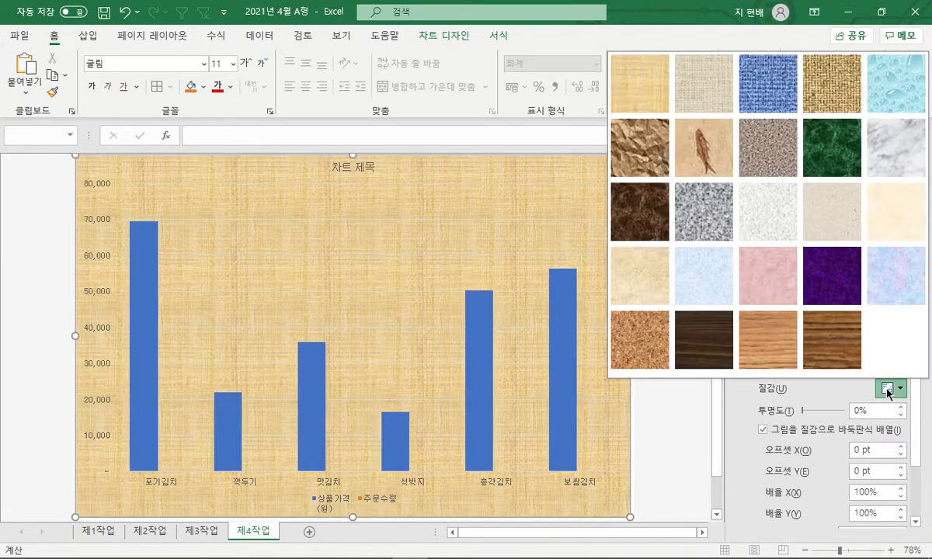
pyautogui.click(767, 268)
# Step: Check the plot area condition in the exam PDF and give the plot area a solid white, Background 1 fill
pyautogui.hotkey('alt', 'Tab')
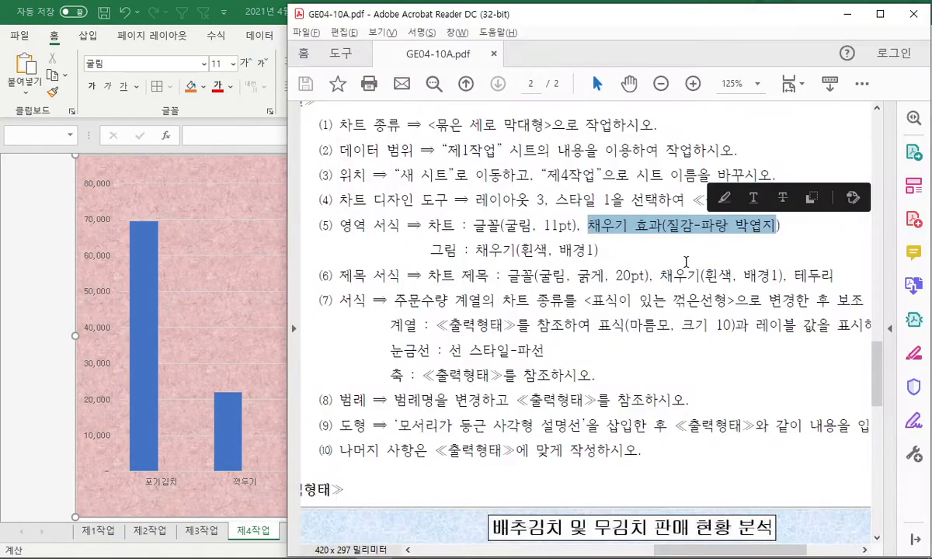
pyautogui.click(573, 226)
pyautogui.moveTo(477, 249); pyautogui.dragTo(566, 251)
pyautogui.hotkey('alt', 'Tab')
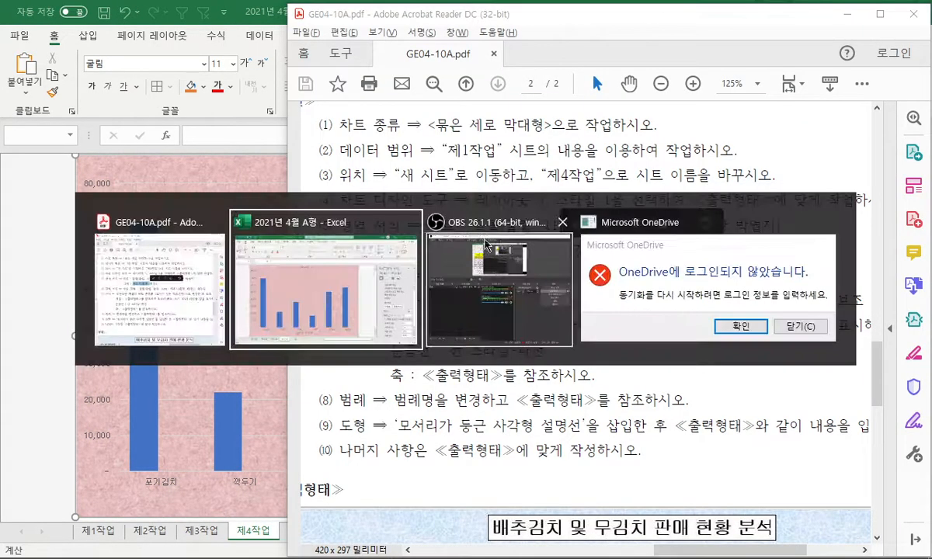
pyautogui.click(469, 208)
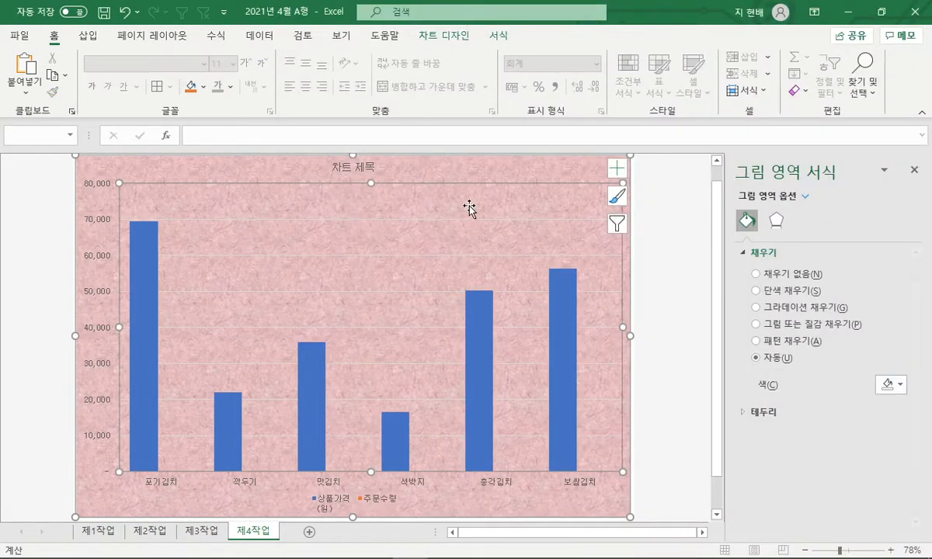
pyautogui.click(774, 292)
pyautogui.click(891, 385)
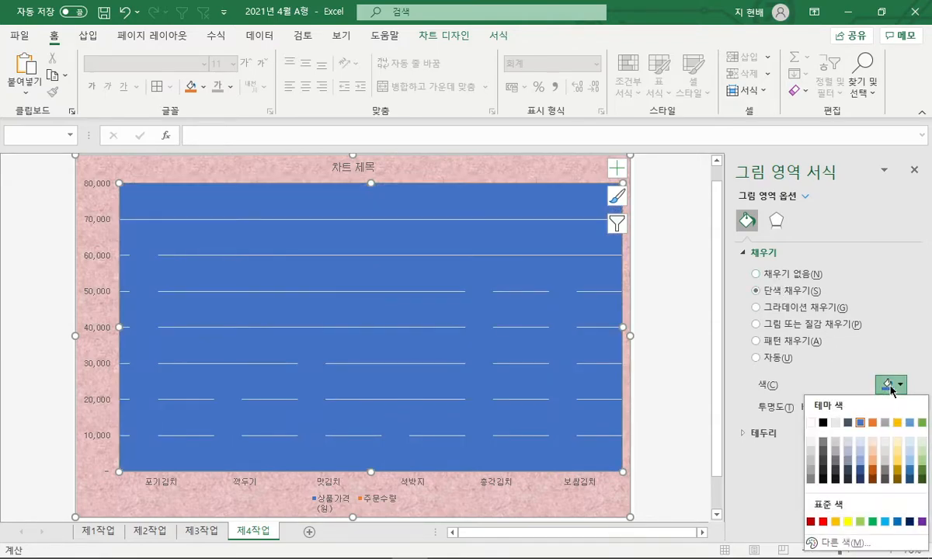
pyautogui.click(812, 423)
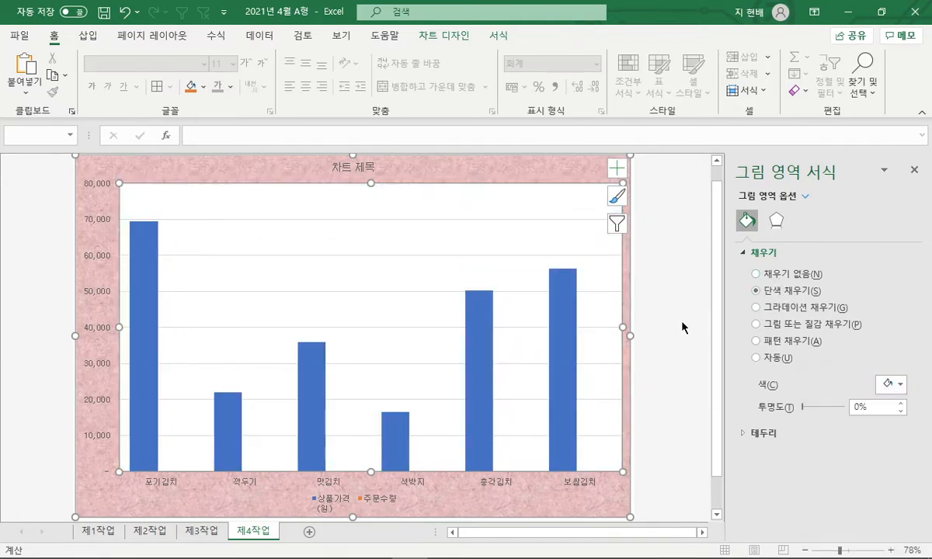
# Step: Check the title formatting condition (6) in the exam PDF and set the chart title's font to 20 pt bold
pyautogui.hotkey('alt', 'Tab')
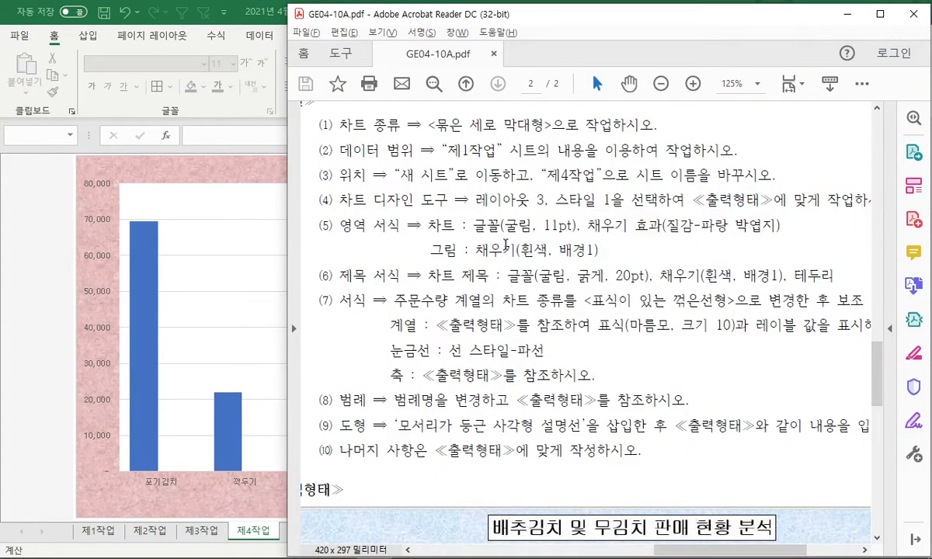
pyautogui.scroll(-3, 506, 247)
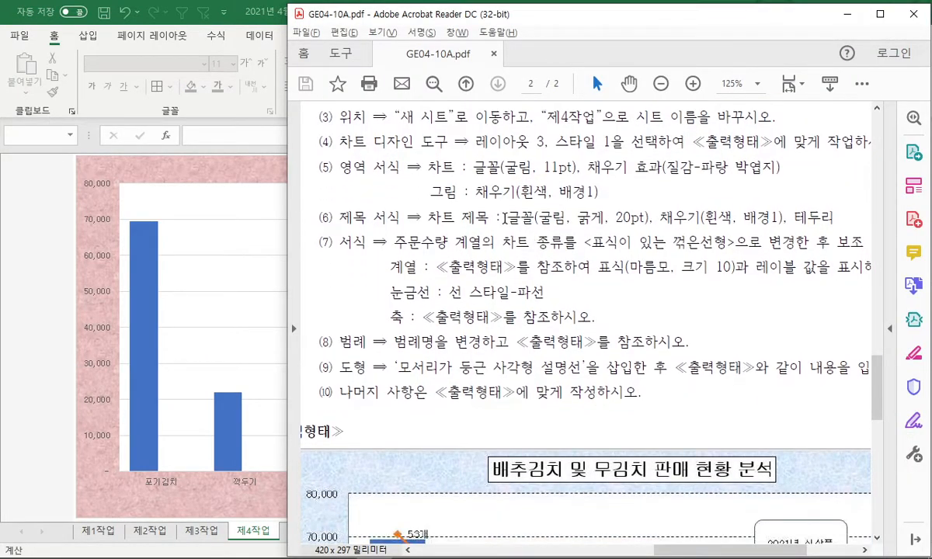
pyautogui.moveTo(504, 220); pyautogui.dragTo(651, 229)
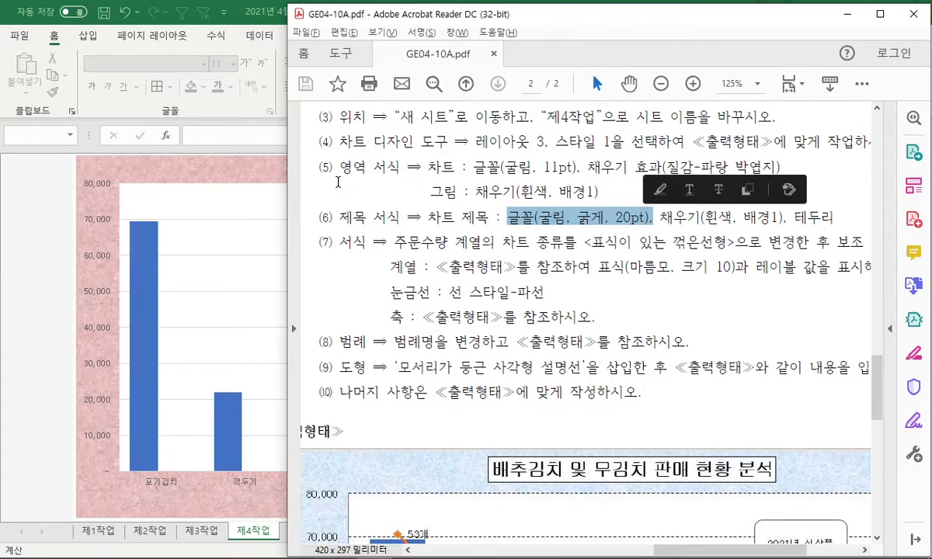
pyautogui.click(250, 183)
pyautogui.click(348, 174)
pyautogui.click(354, 164)
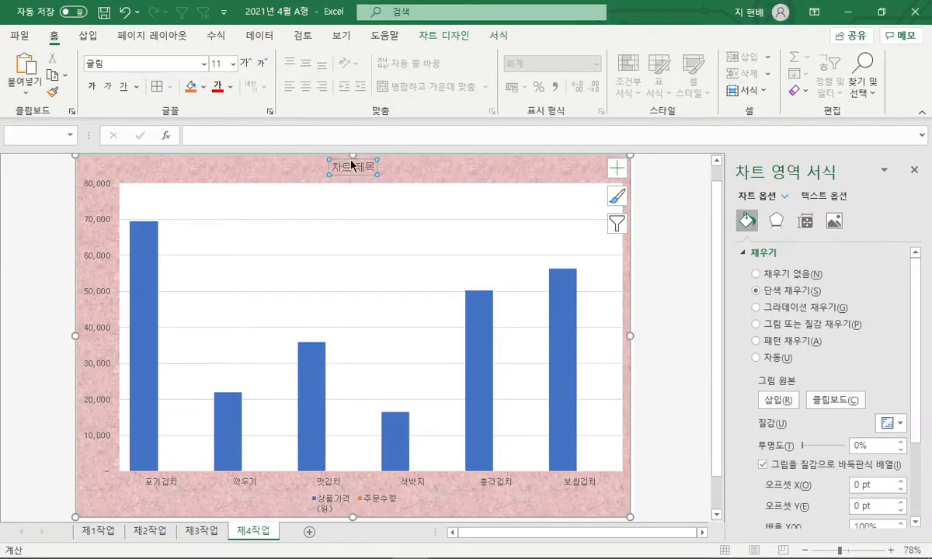
pyautogui.click(233, 64)
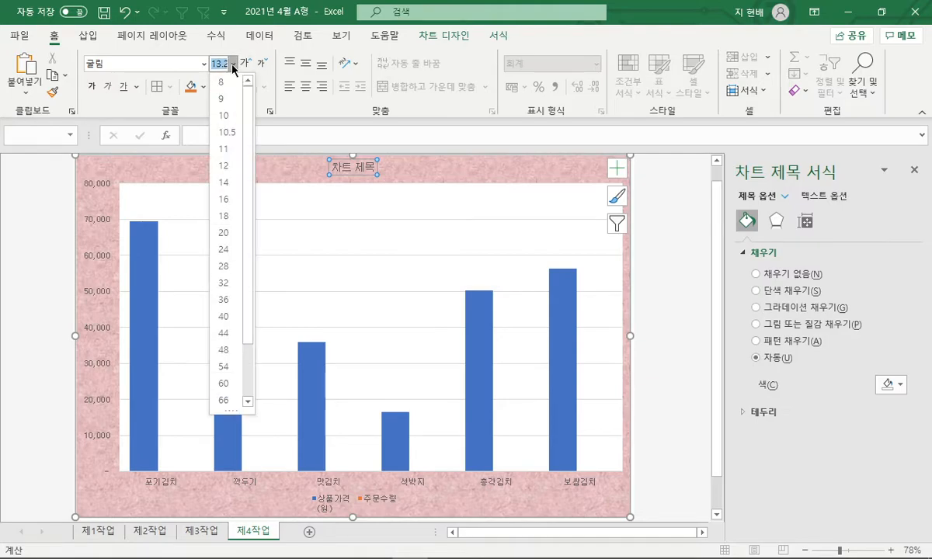
pyautogui.click(224, 232)
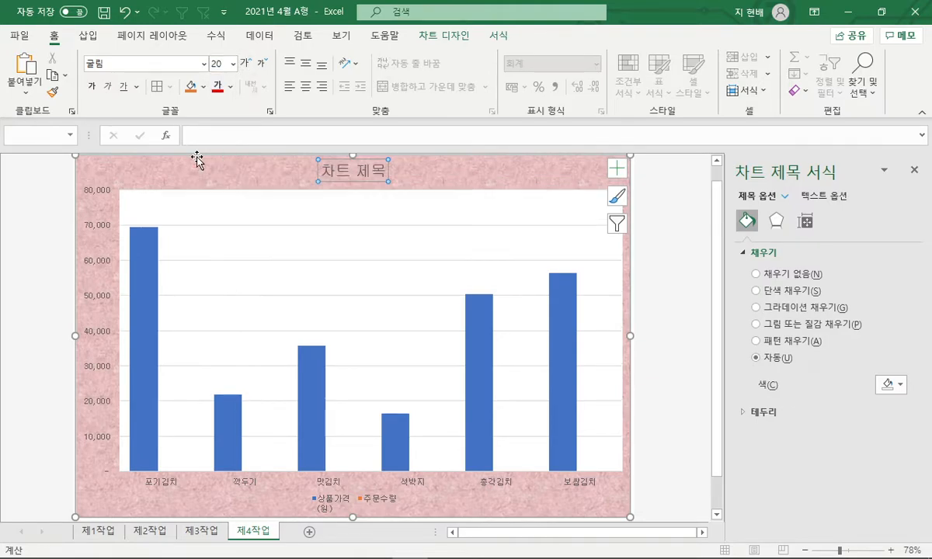
pyautogui.click(91, 89)
# Step: Check the title fill condition in the exam PDF and give the chart title a solid white, Background 1 fill
pyautogui.hotkey('alt', 'Tab')
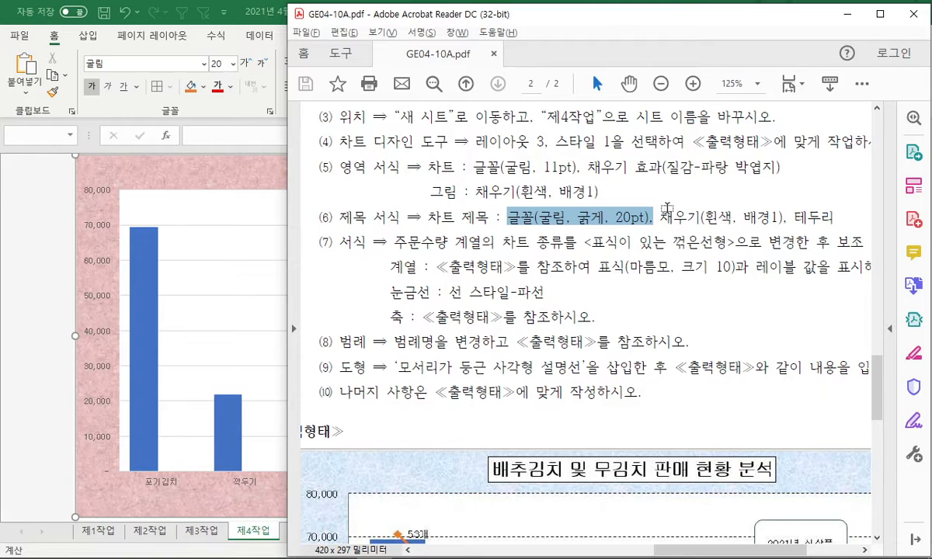
pyautogui.hotkey('alt', 'Tab')
pyautogui.doubleClick(384, 163)
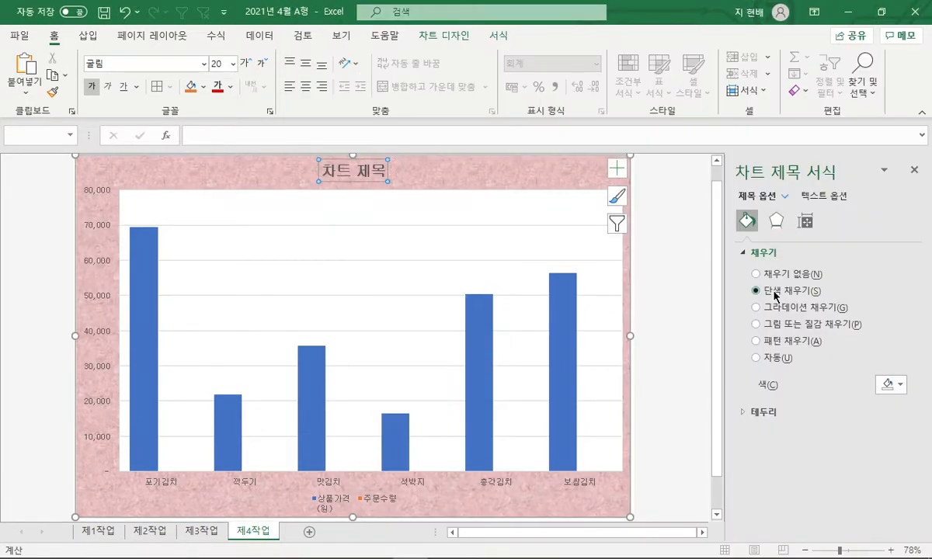
pyautogui.click(775, 292)
pyautogui.click(891, 384)
pyautogui.click(809, 425)
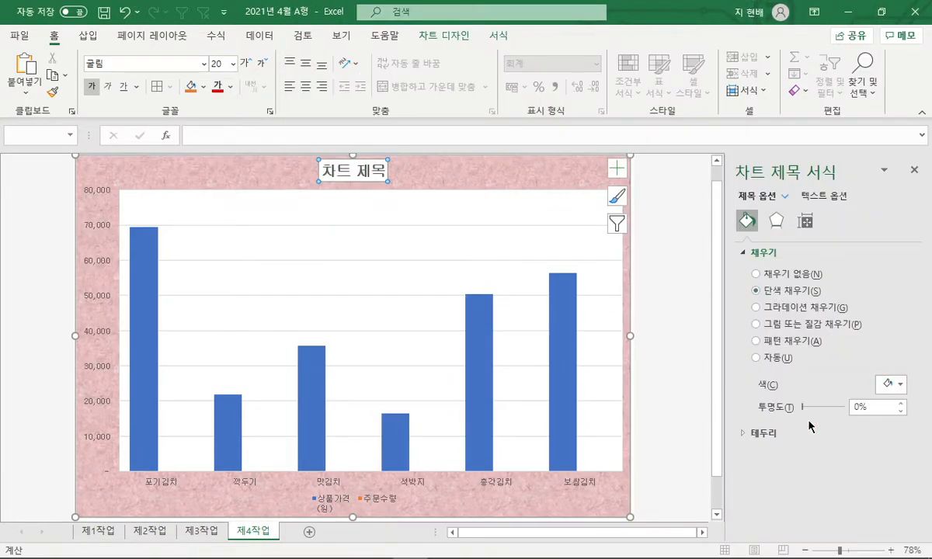
# Step: Add a solid black border line around the chart title
pyautogui.click(753, 432)
pyautogui.scroll(-1, 776, 443)
pyautogui.click(757, 436)
pyautogui.click(888, 497)
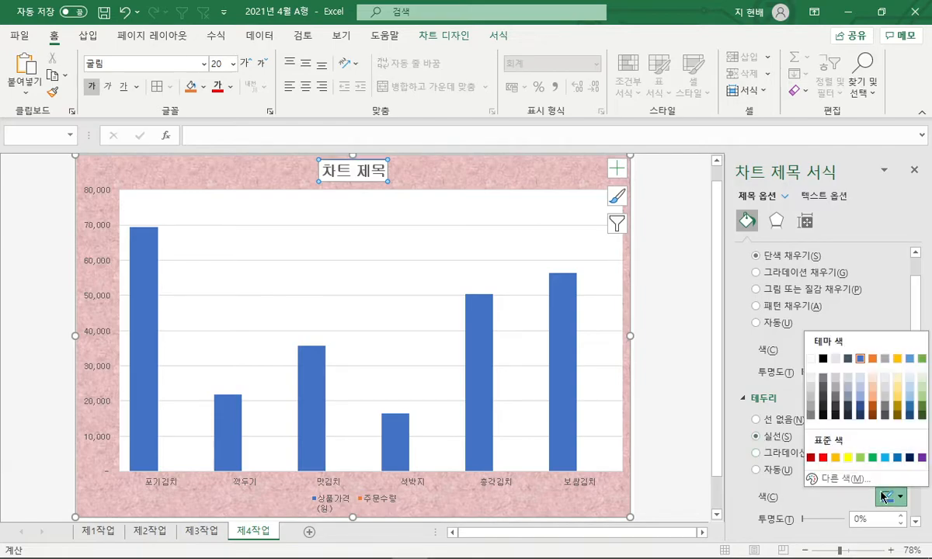
pyautogui.click(825, 357)
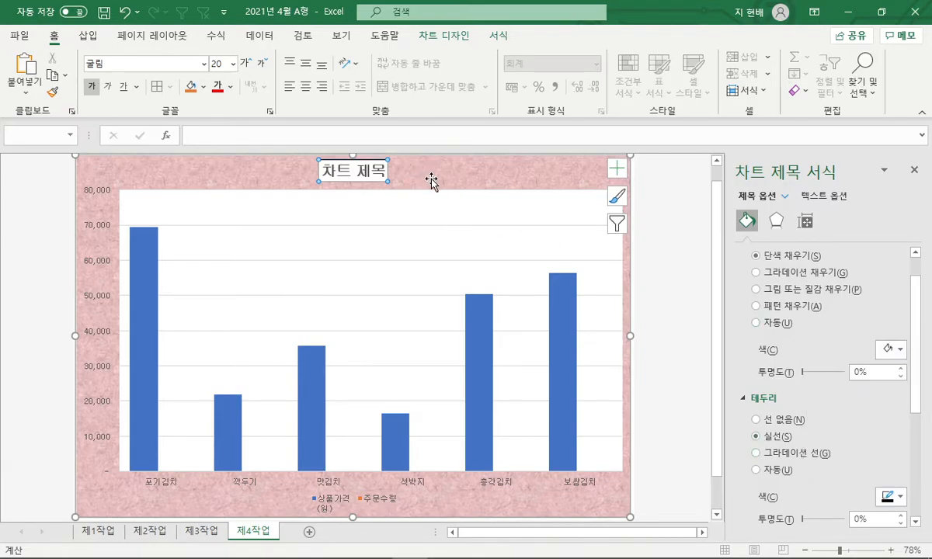
# Step: Check the expected title in the exam PDF and replace the chart title text with "배추김치 및 무김치 판매 현황 분석"
pyautogui.hotkey('alt', 'Tab')
pyautogui.scroll(-1, 563, 386)
pyautogui.click(543, 449)
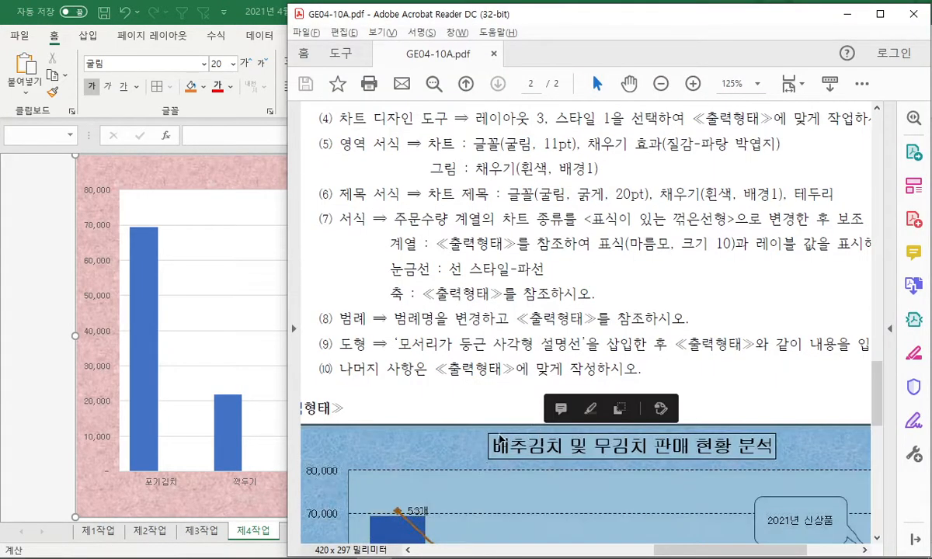
pyautogui.hotkey('alt', 'Tab')
pyautogui.click(380, 175)
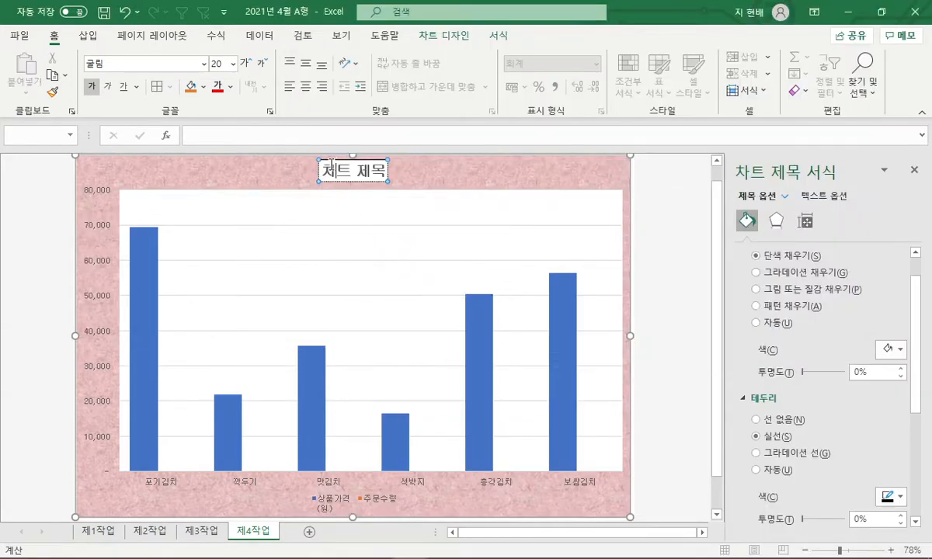
pyautogui.tripleClick(381, 177)
pyautogui.write('배추김치 및 무김치 판매ㅎ현황 분석')
pyautogui.hotkey('alt', 'Tab')
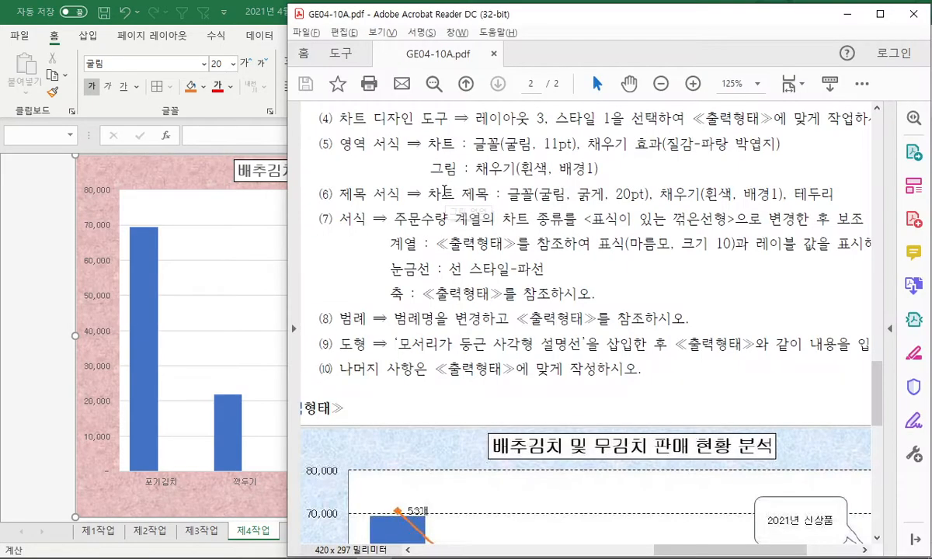
pyautogui.hotkey('alt', 'Tab')
pyautogui.click(204, 168)
pyautogui.click(266, 165)
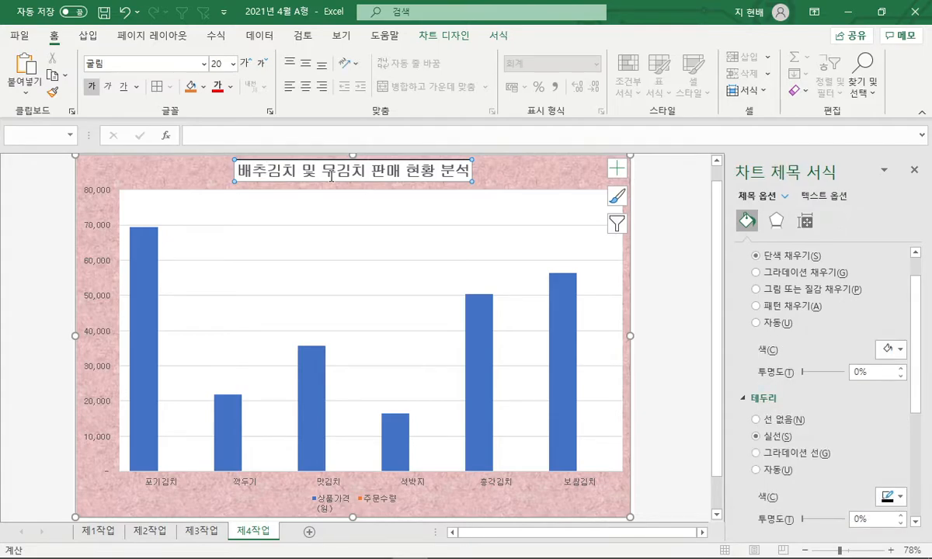
pyautogui.click(209, 164)
# Step: Examine condition (7) on the 주문수량 series and the expected chart output in the exam PDF
pyautogui.hotkey('alt', 'Tab')
pyautogui.scroll(-2, 719, 307)
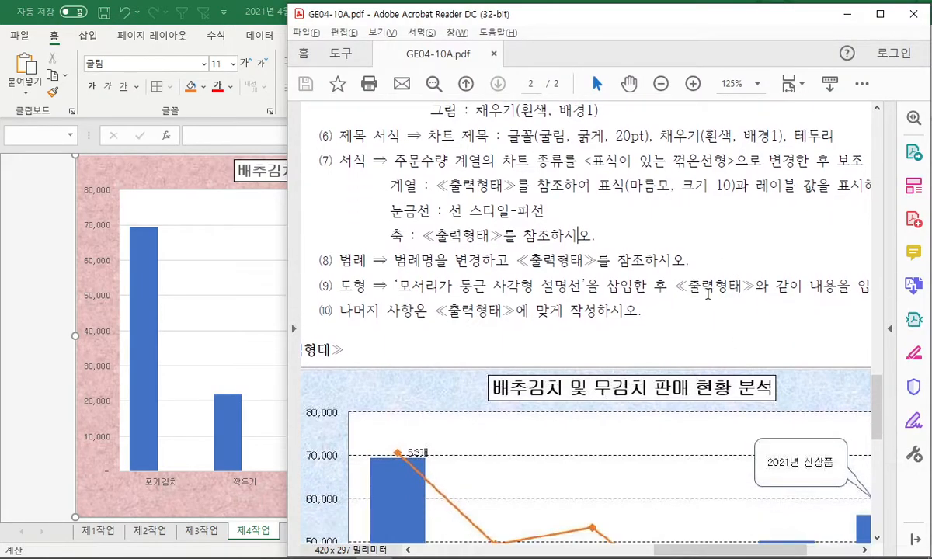
pyautogui.scroll(1, 593, 226)
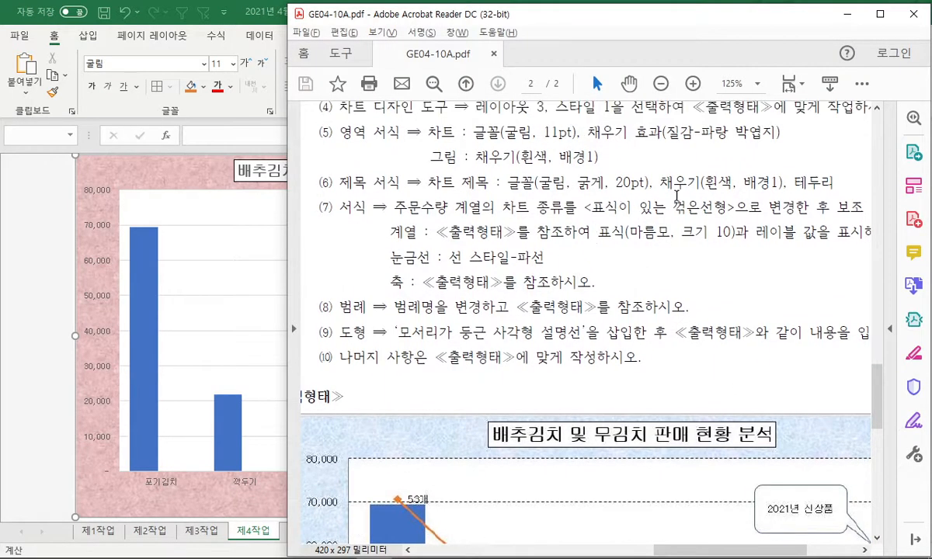
pyautogui.scroll(-1, 407, 199)
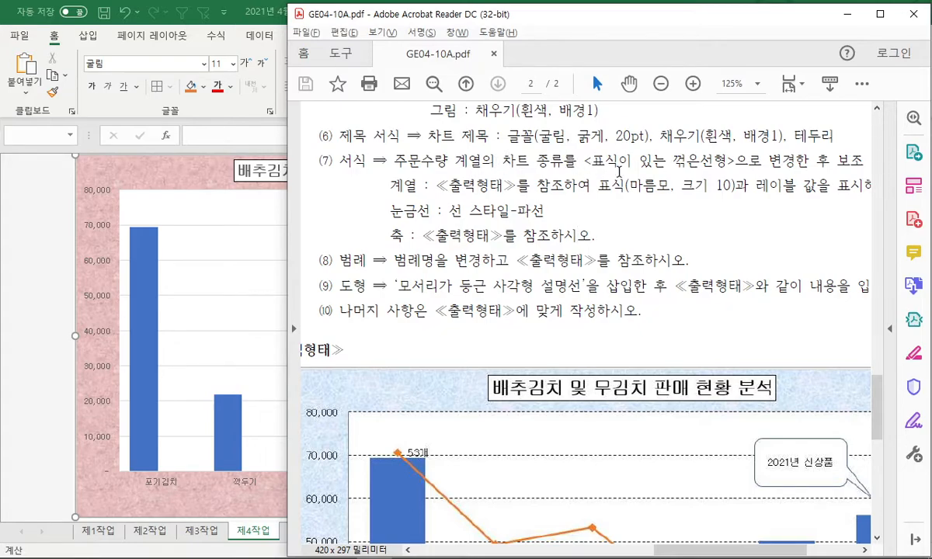
pyautogui.scroll(-6, 619, 172)
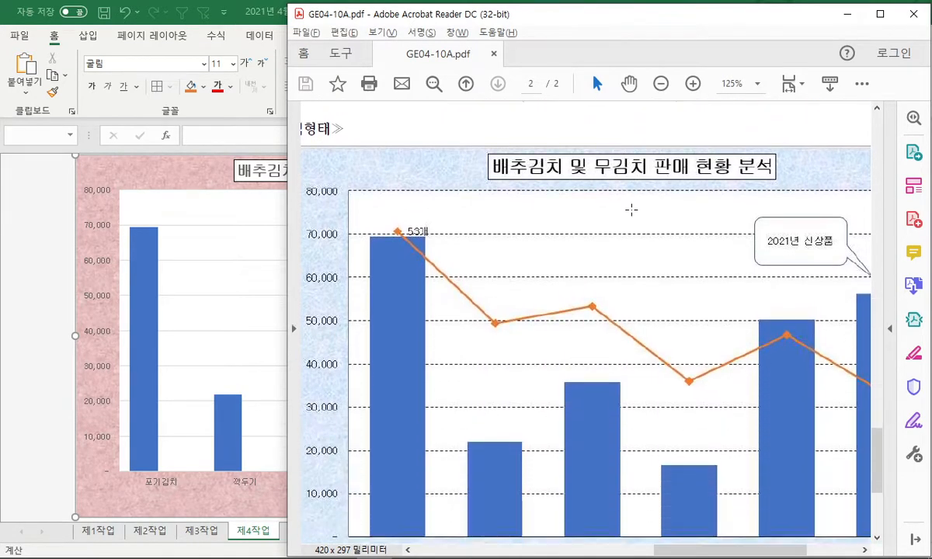
pyautogui.scroll(-1, 655, 299)
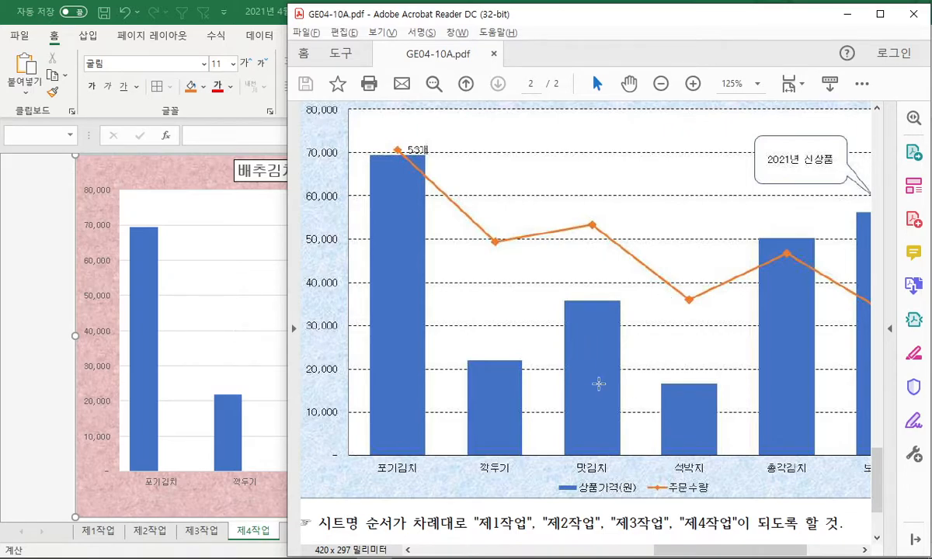
pyautogui.scroll(6, 602, 264)
pyautogui.hotkey('alt', 'Tab')
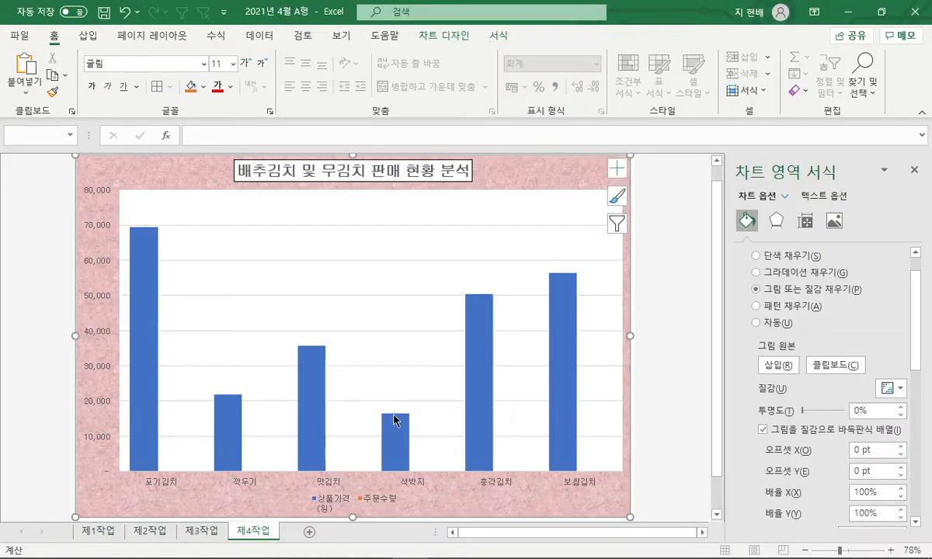
# Step: Zoom the chart sheet in to 160% and select the tiny orange 주문수량 columns along the horizontal axis
pyautogui.click(422, 470)
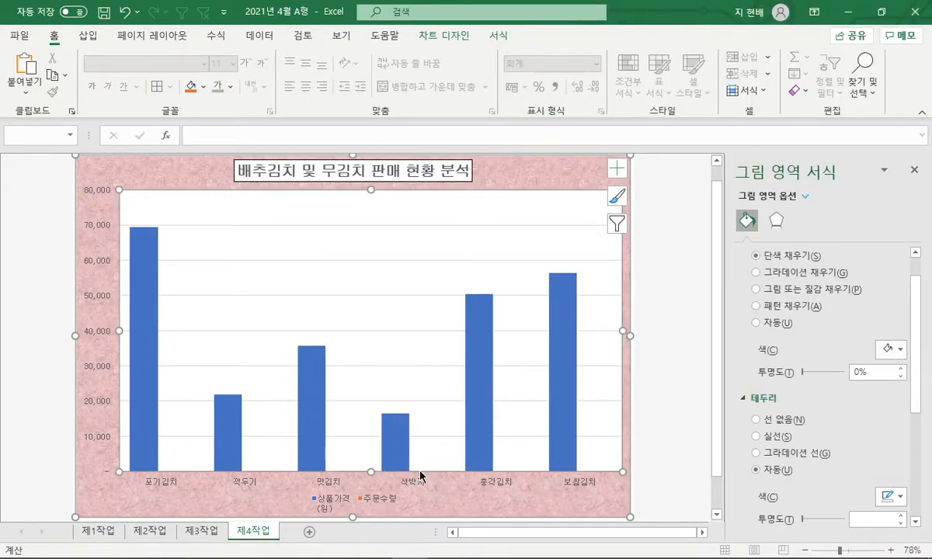
pyautogui.keyDown('ctrl'); pyautogui.scroll(4, 438, 449); pyautogui.keyUp('ctrl')
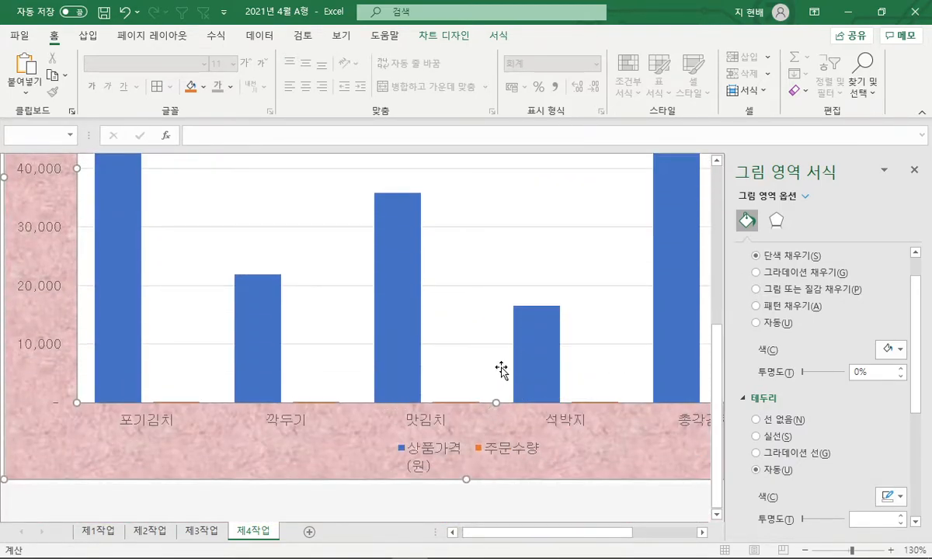
pyautogui.press('ctrl')
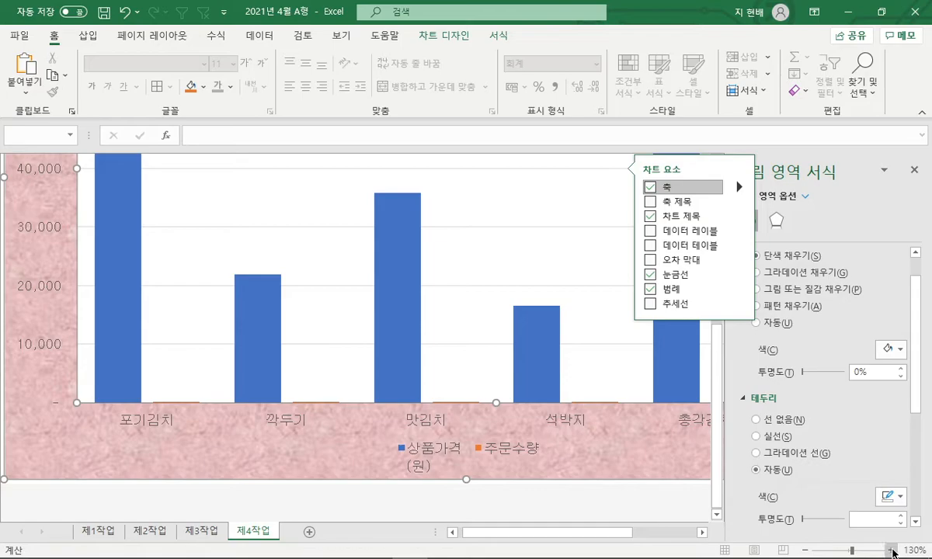
pyautogui.keyDown('ctrl'); pyautogui.scroll(2, 450, 343); pyautogui.keyUp('ctrl')
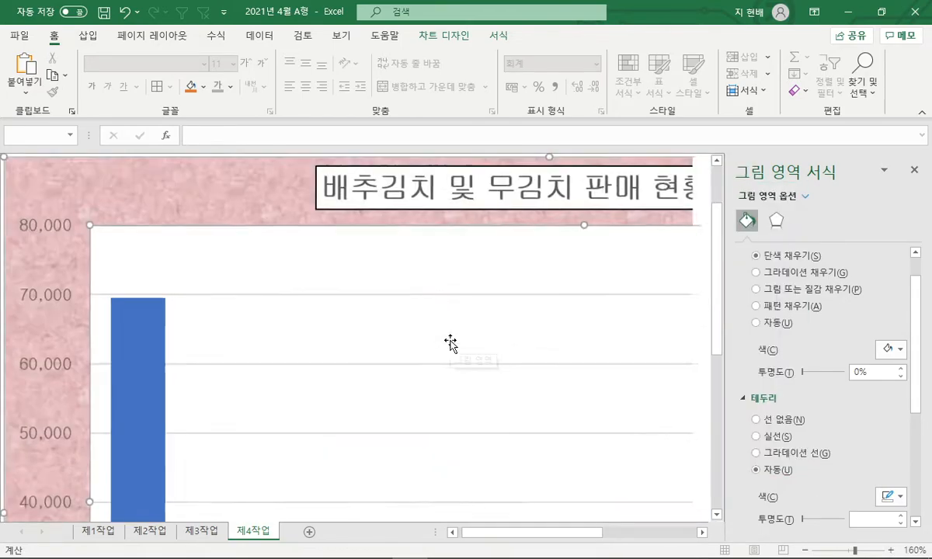
pyautogui.scroll(-5, 449, 344)
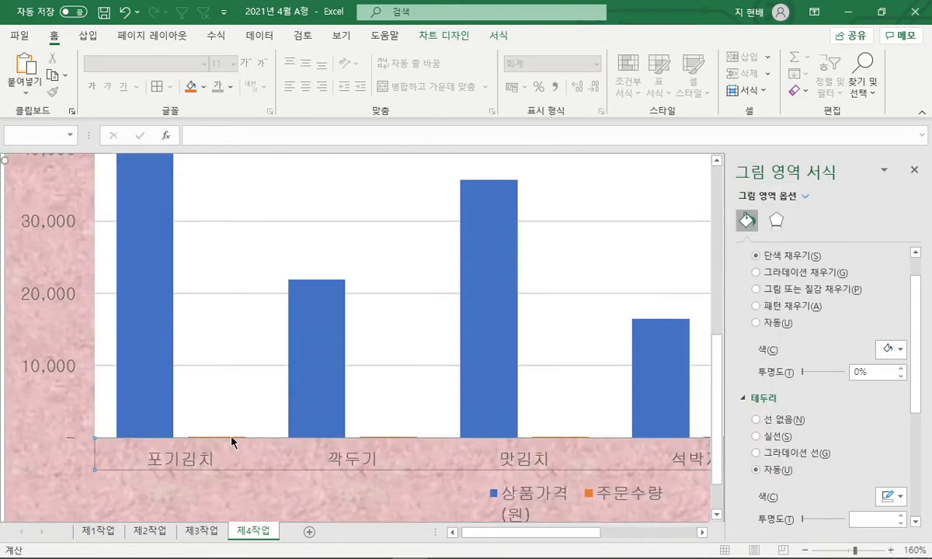
pyautogui.click(236, 439)
pyautogui.click(235, 439)
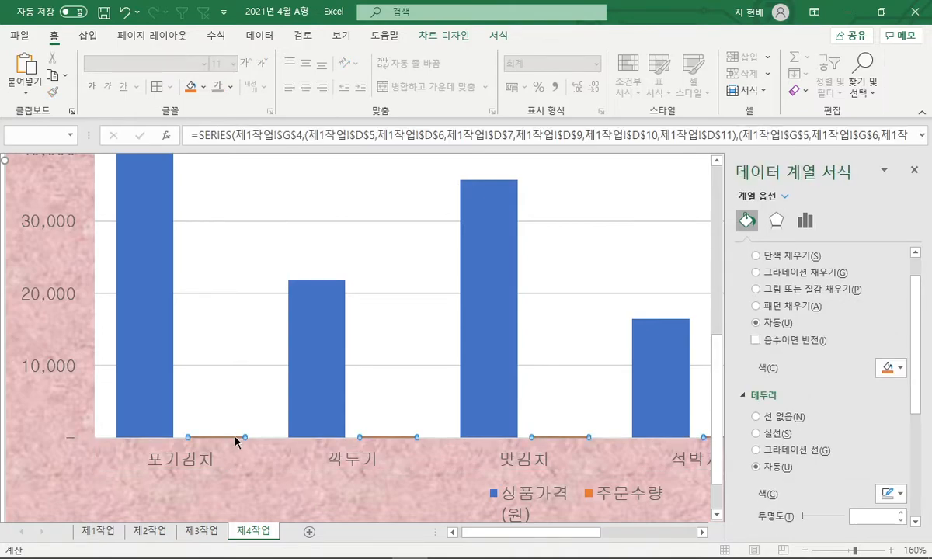
# Step: Open the chart type settings for the selected series and set 주문수량 to 표식이 있는 꺾은선형 (line with markers)
pyautogui.rightClick(236, 439)
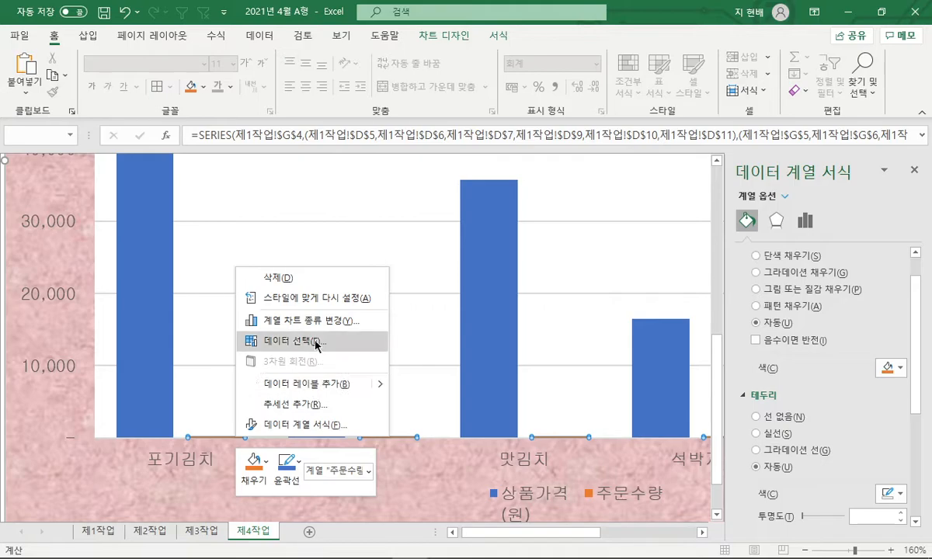
pyautogui.click(342, 321)
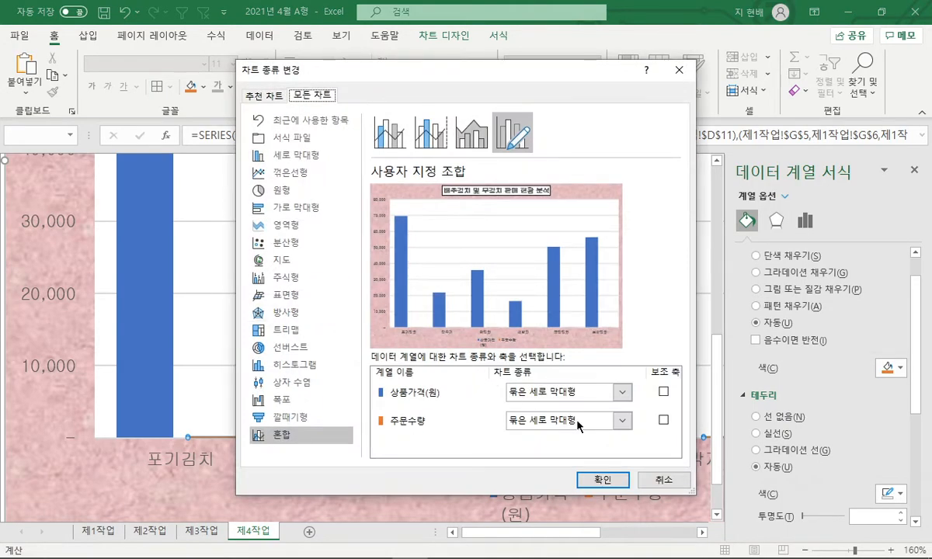
pyautogui.click(579, 424)
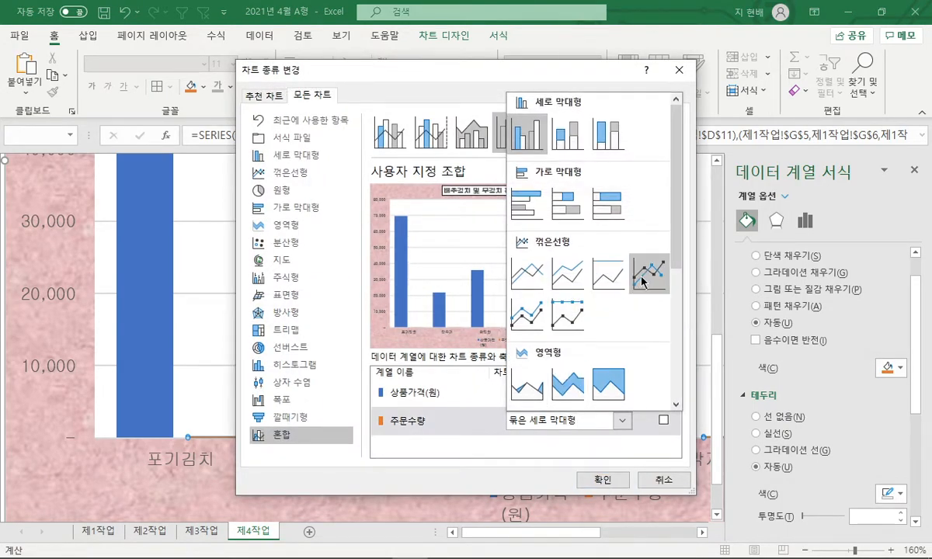
pyautogui.click(647, 275)
# Step: Check the secondary axis condition in the exam PDF, assign the 주문수량 series to the secondary axis and apply the chart type change
pyautogui.click(374, 546)
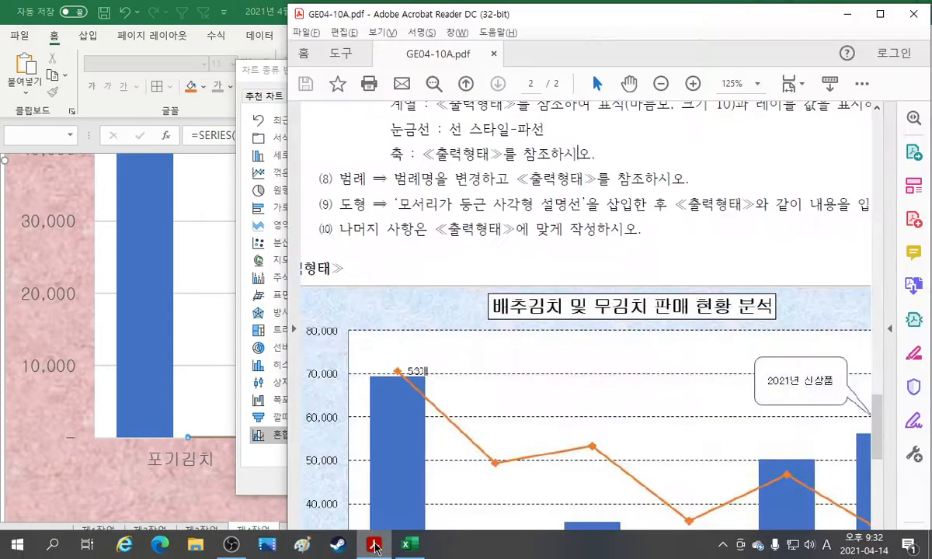
pyautogui.scroll(2, 624, 129)
pyautogui.moveTo(590, 126); pyautogui.dragTo(728, 127)
pyautogui.moveTo(838, 127); pyautogui.dragTo(851, 126)
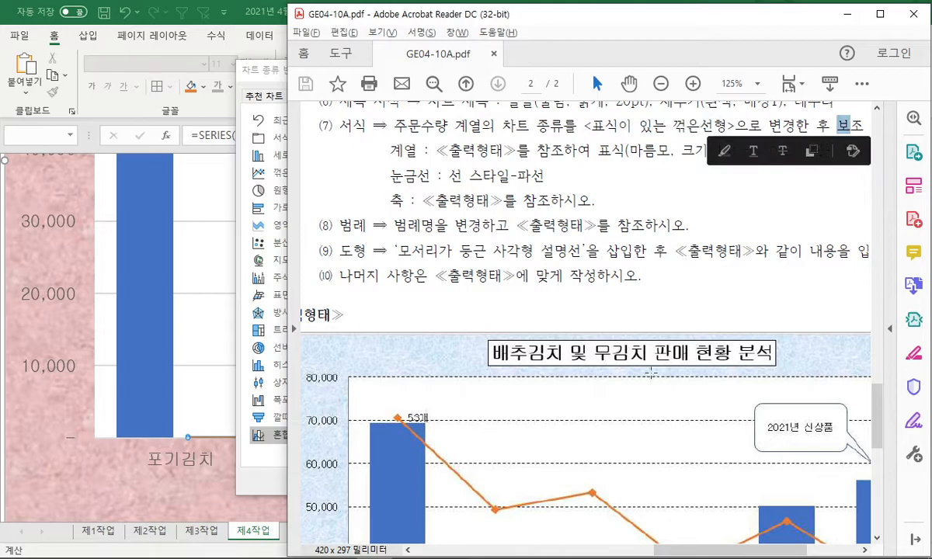
pyautogui.hscroll(2, 779, 349)
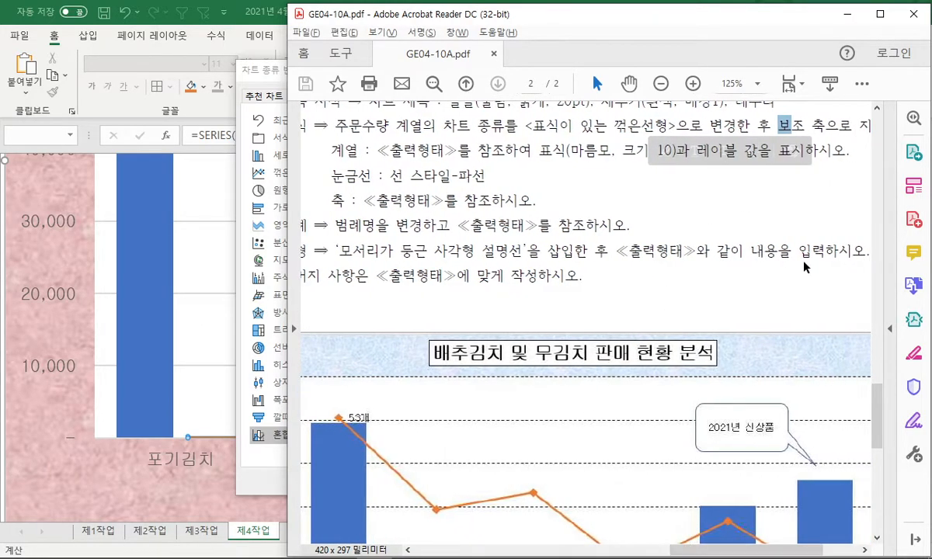
pyautogui.hotkey('alt', 'Tab')
pyautogui.click(662, 421)
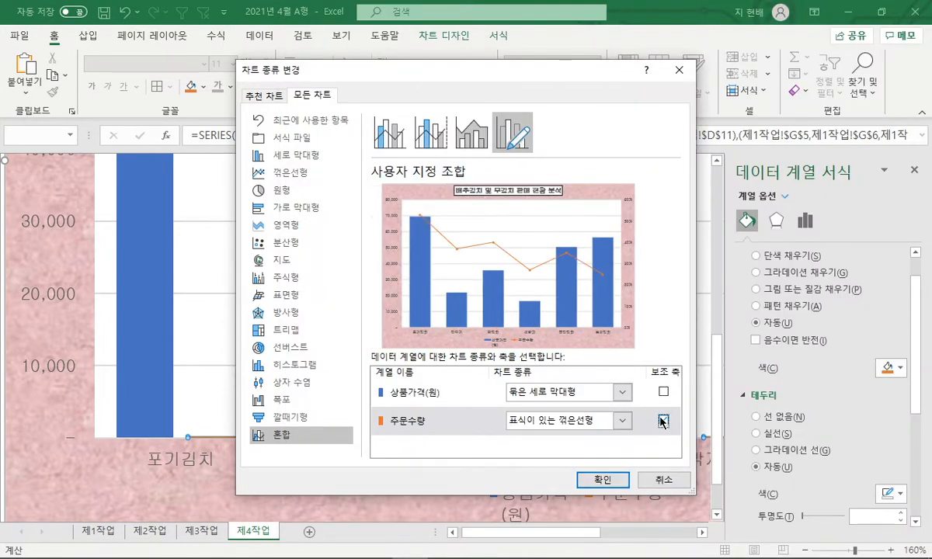
pyautogui.click(602, 479)
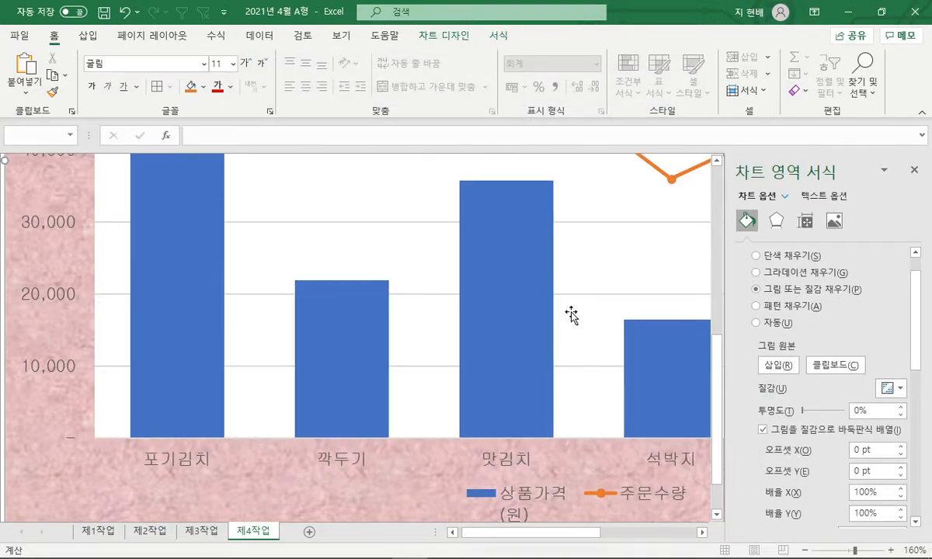
# Step: Zoom the chart sheet out to 85% and check the marker and data label condition for the 주문수량 series in the exam PDF
pyautogui.keyDown('ctrl'); pyautogui.scroll(-5, 571, 317); pyautogui.keyUp('ctrl')
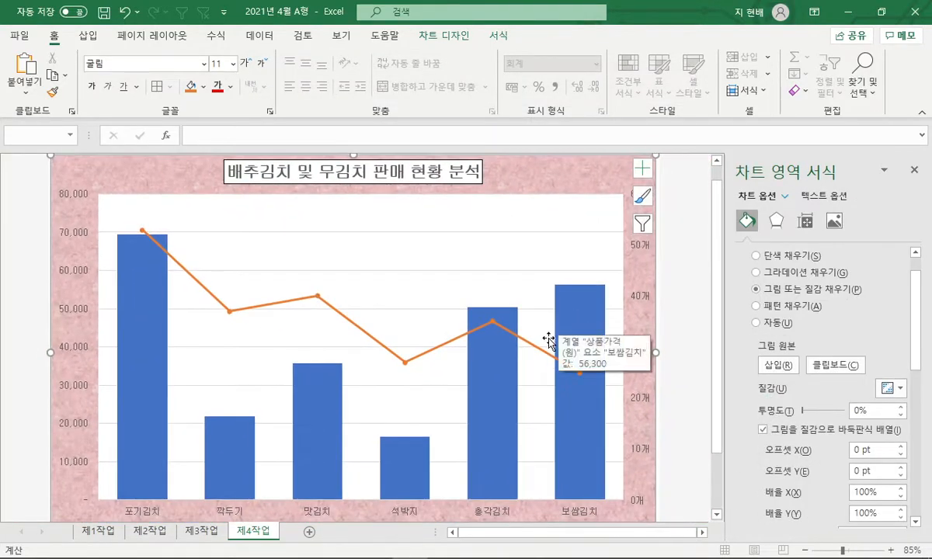
pyautogui.click(374, 546)
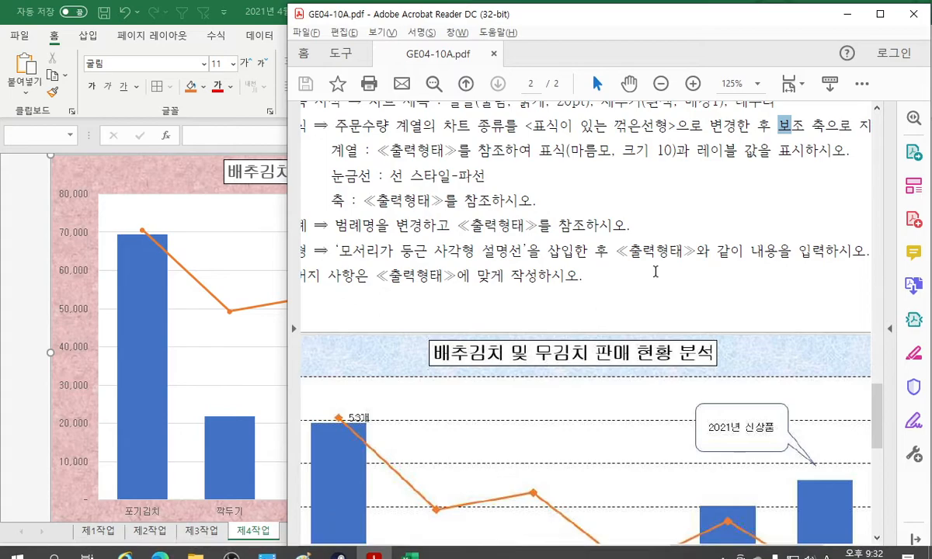
pyautogui.scroll(1, 610, 183)
pyautogui.moveTo(481, 187); pyautogui.dragTo(572, 204)
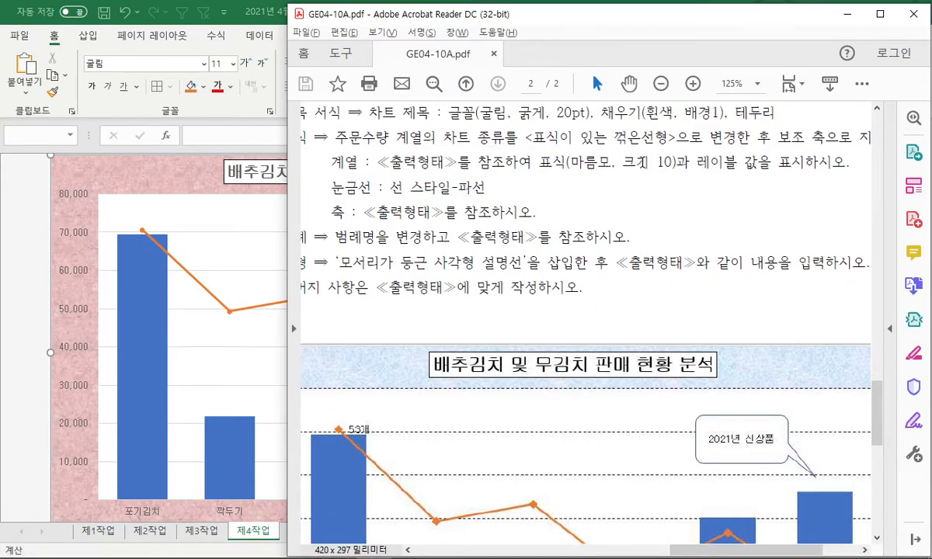
pyautogui.scroll(-1, 642, 168)
# Step: Select the 주문수량 line series in the Excel chart, open its marker (표식) formatting and recheck the marker condition in the exam PDF
pyautogui.click(248, 268)
pyautogui.click(231, 313)
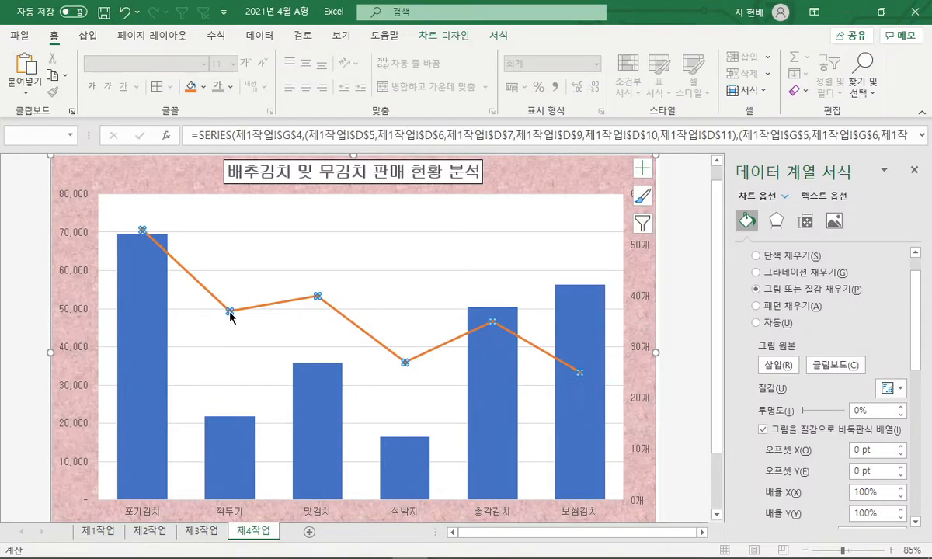
pyautogui.click(785, 196)
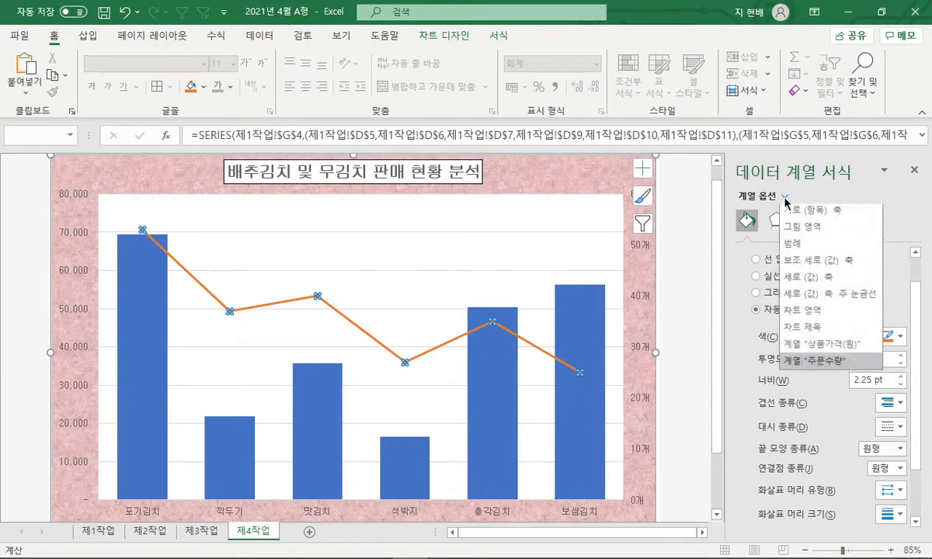
pyautogui.click(824, 358)
pyautogui.scroll(1, 858, 277)
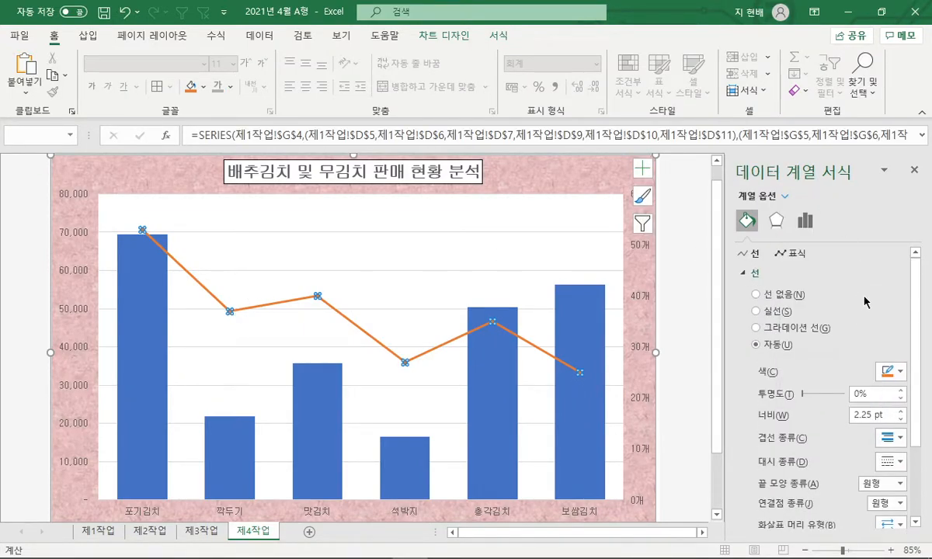
pyautogui.click(795, 255)
pyautogui.hotkey('alt', 'Tab')
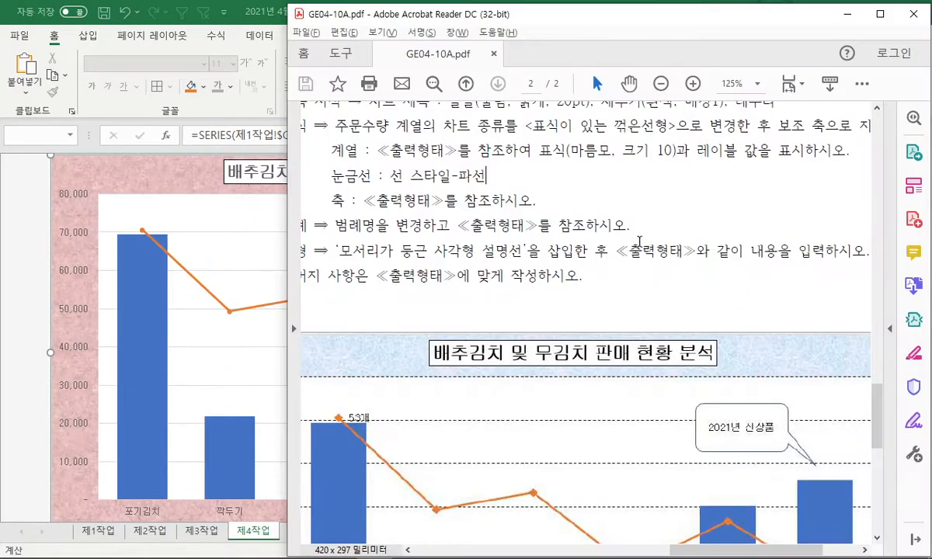
pyautogui.hotkey('alt', 'Tab')
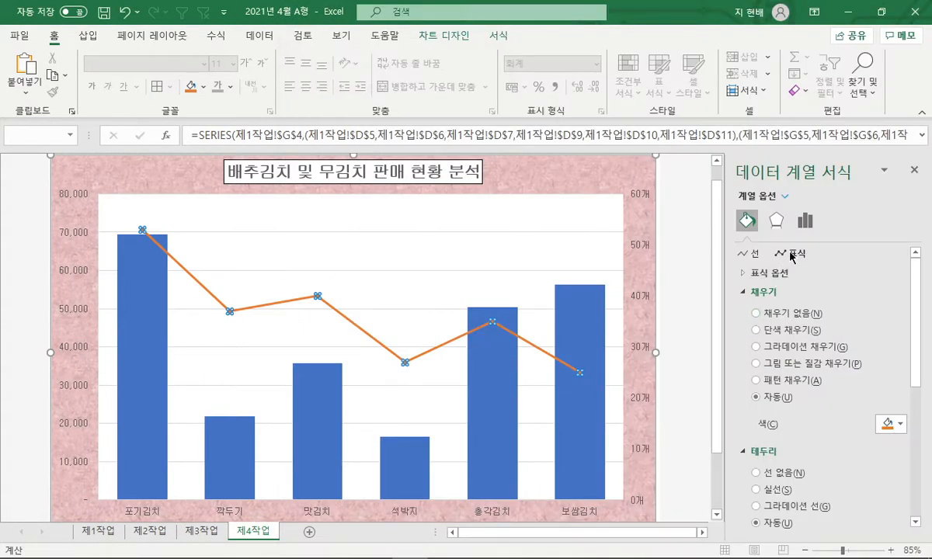
# Step: Change the 주문수량 markers to the built-in (기본 제공) diamond and increase their size to meet the exam's size 10 condition
pyautogui.click(742, 272)
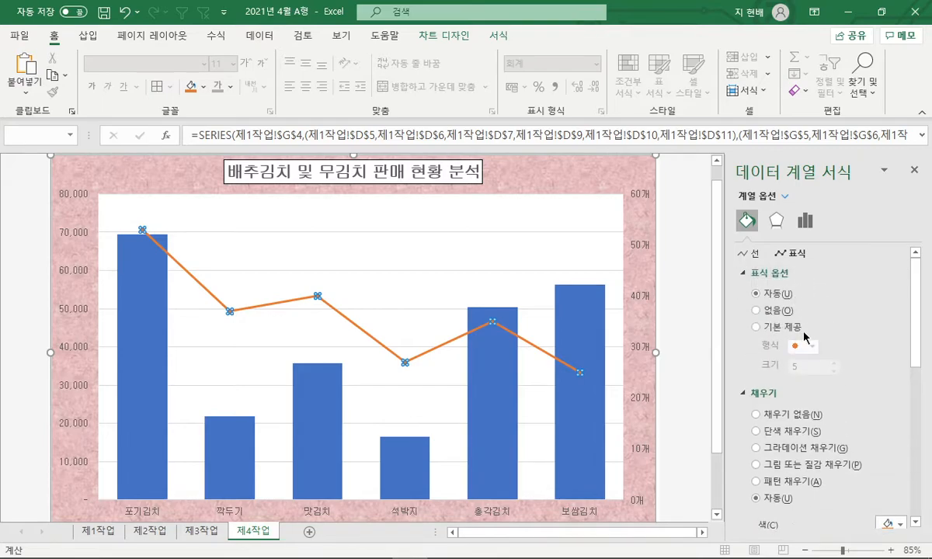
pyautogui.click(775, 329)
pyautogui.click(811, 346)
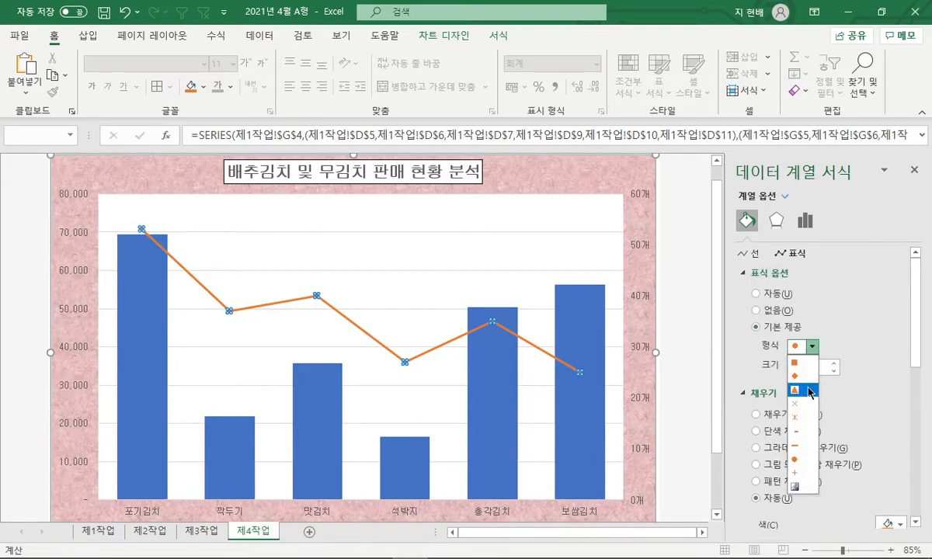
pyautogui.click(804, 378)
pyautogui.click(833, 364)
pyautogui.click(834, 364)
pyautogui.click(833, 364)
pyautogui.click(833, 364)
pyautogui.click(604, 340)
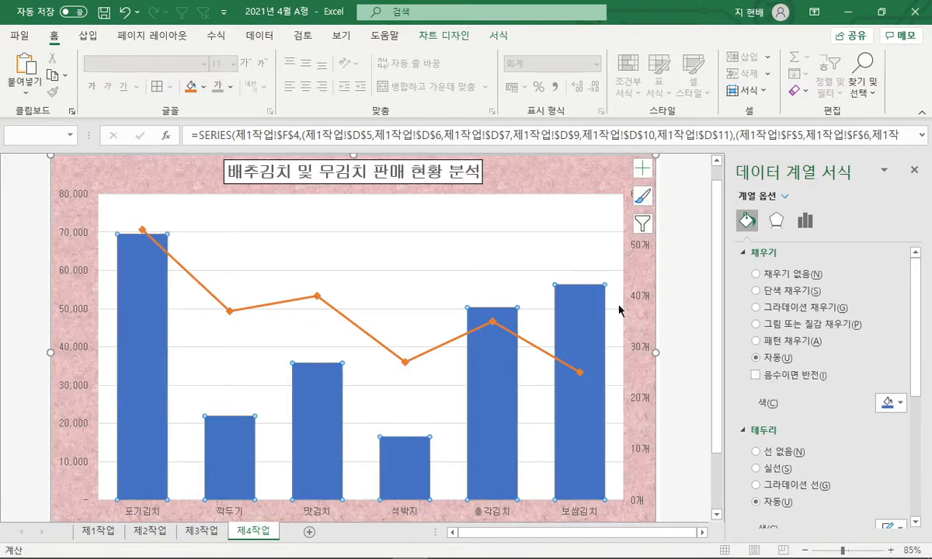
# Step: Select the 주문수량 line and check in the exam PDF's expected chart which data points carry a value label
pyautogui.click(511, 331)
pyautogui.hotkey('alt', 'Tab')
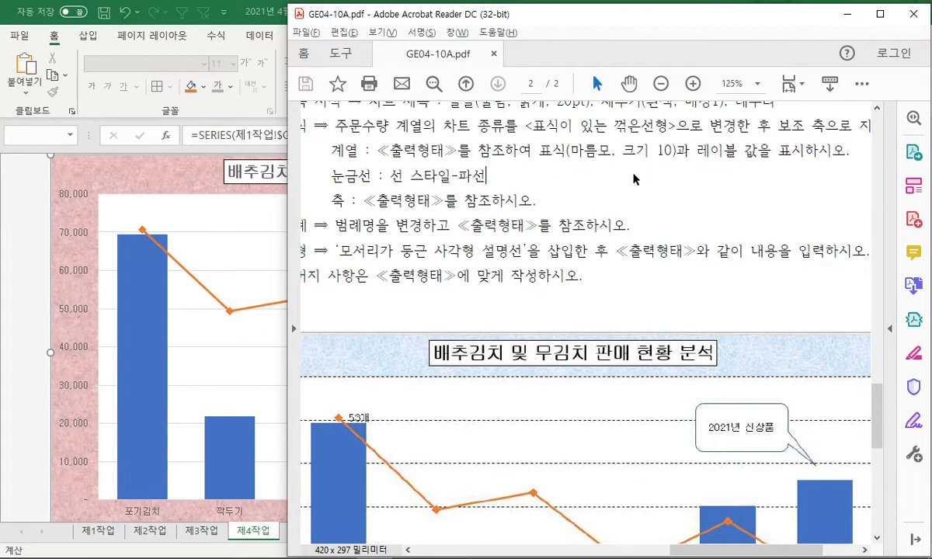
pyautogui.scroll(-3, 636, 163)
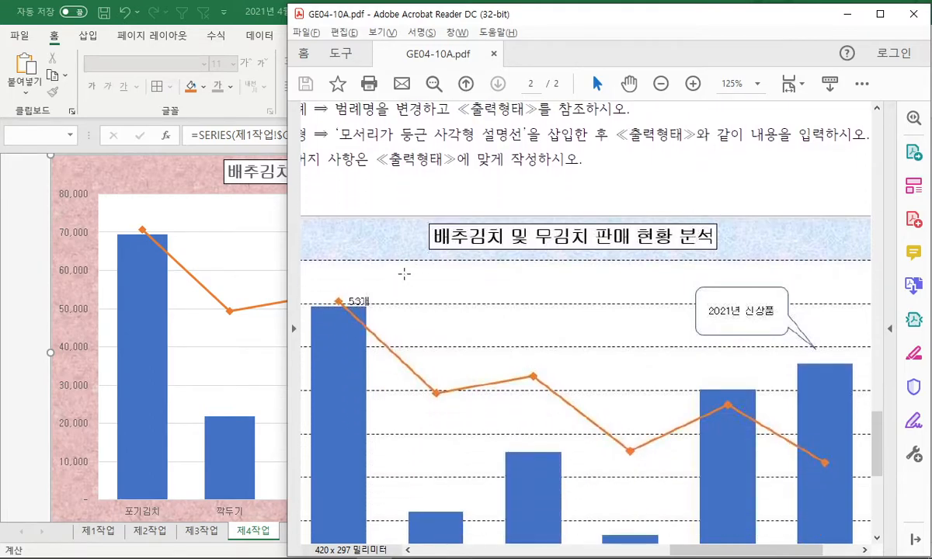
pyautogui.moveTo(339, 289); pyautogui.dragTo(388, 315)
pyautogui.hotkey('alt', 'Tab')
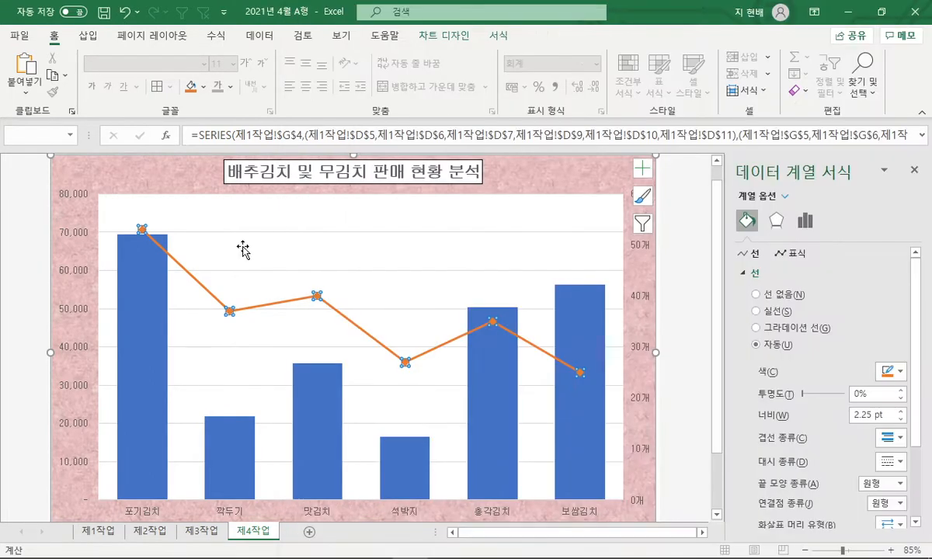
# Step: Add a data label to only the 포기김치 point of the 주문수량 line
pyautogui.click(146, 233)
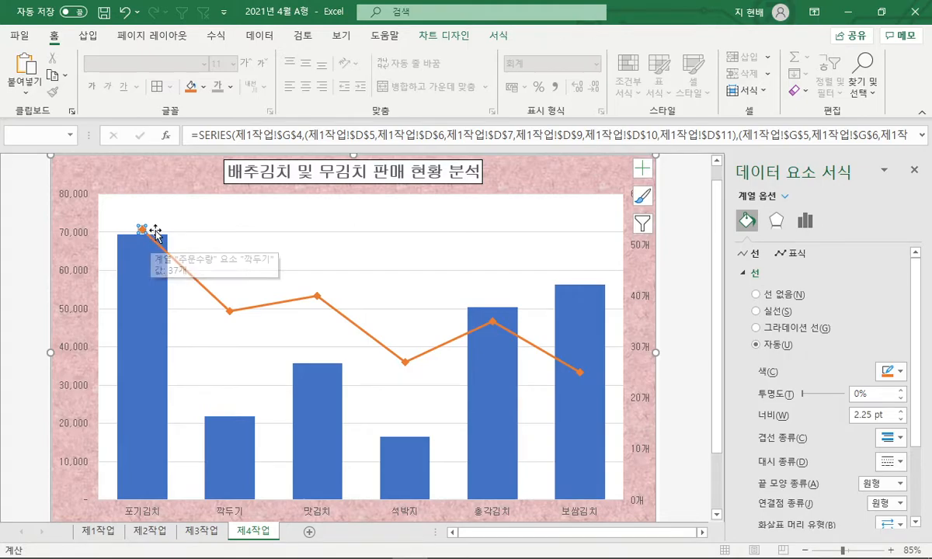
pyautogui.click(239, 315)
pyautogui.click(229, 311)
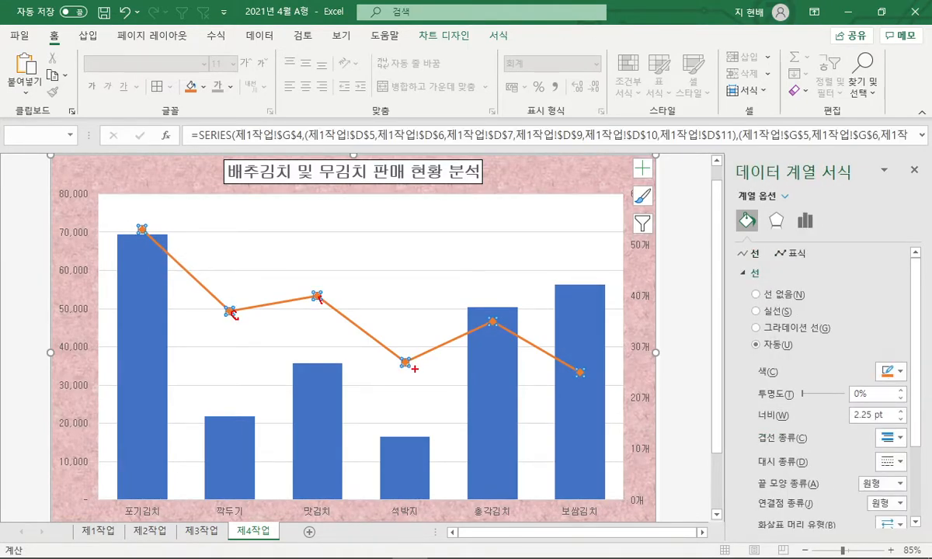
pyautogui.click(143, 230)
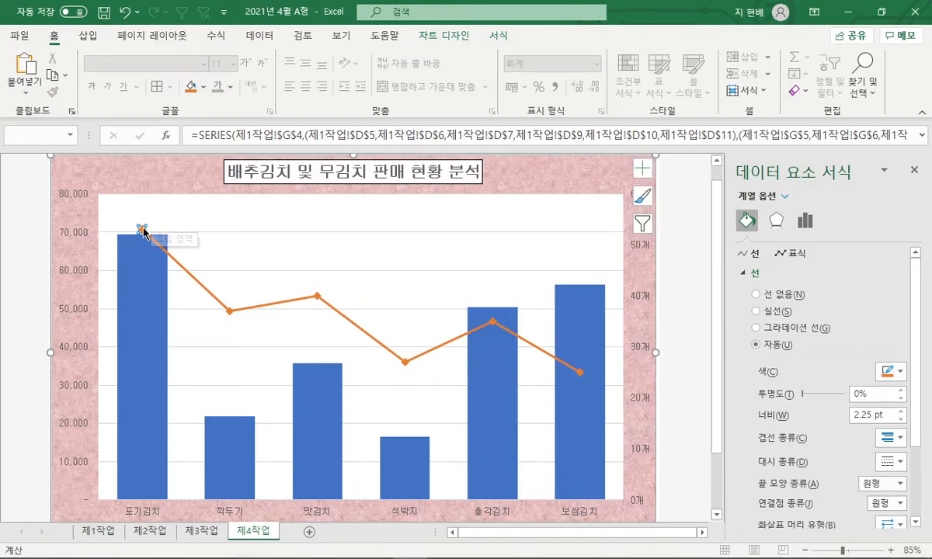
pyautogui.rightClick(143, 229)
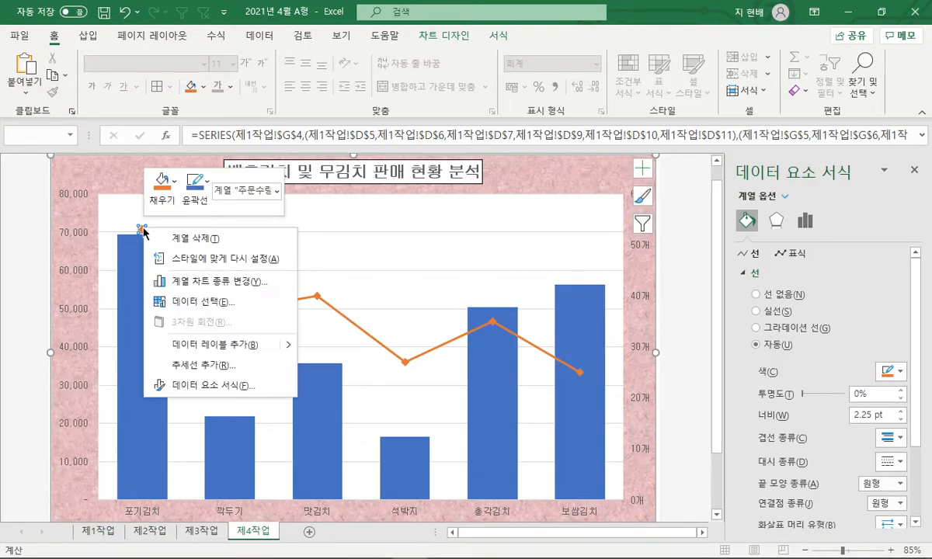
pyautogui.click(249, 346)
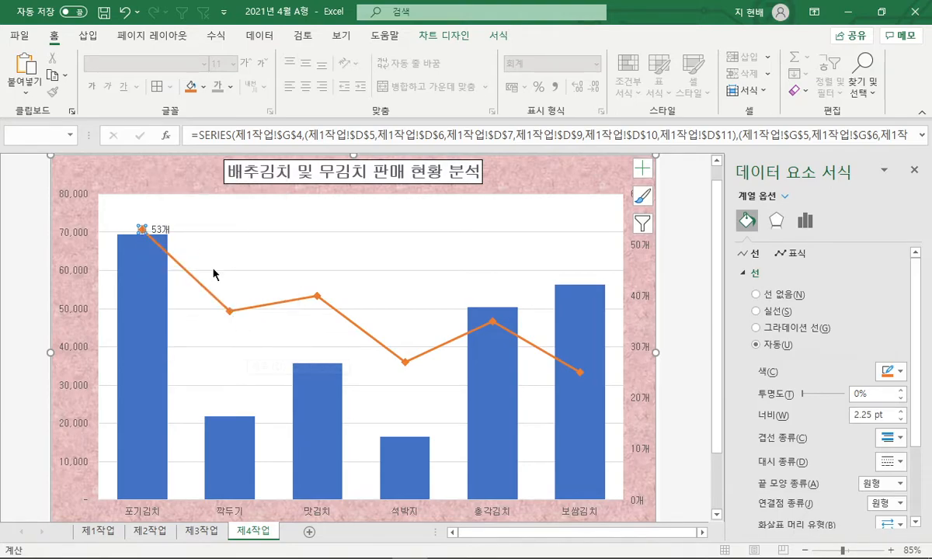
pyautogui.click(204, 216)
# Step: Check the gridline and axis conditions in the exam PDF and return to the Excel chart
pyautogui.hotkey('alt', 'Tab')
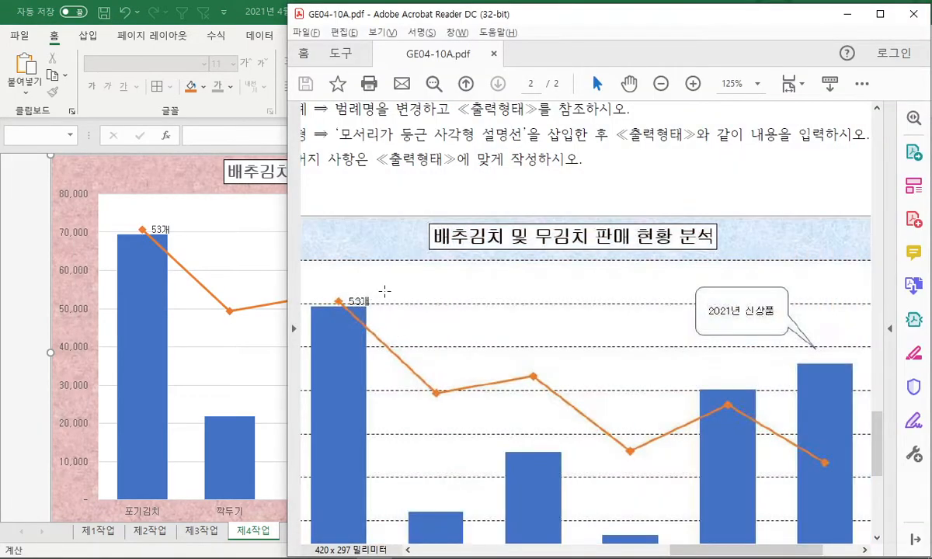
pyautogui.scroll(3, 544, 191)
pyautogui.moveTo(484, 165); pyautogui.dragTo(465, 182)
pyautogui.click(515, 180)
pyautogui.scroll(-1, 501, 381)
pyautogui.click(239, 262)
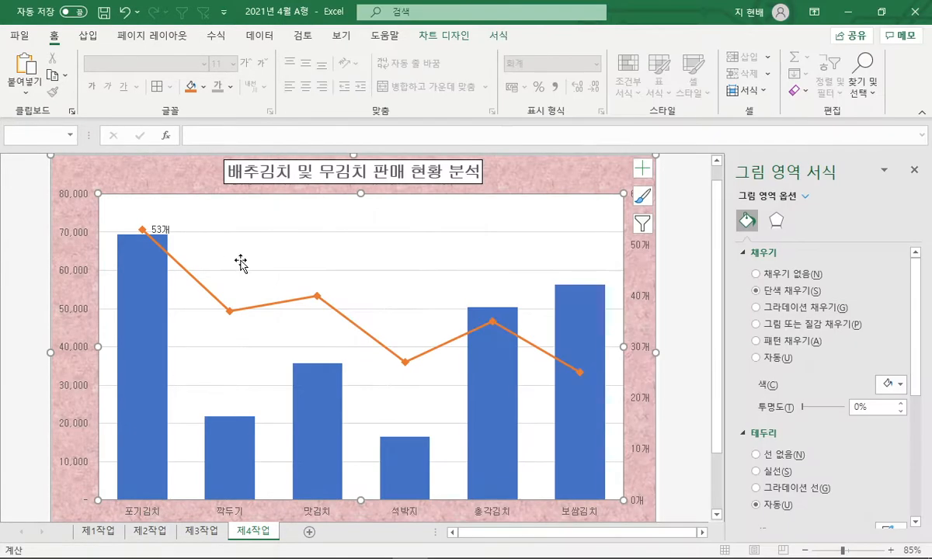
# Step: Select the major gridlines of the vertical axis and set their dash type to 파선 (dashed) with automatic line color
pyautogui.click(277, 232)
pyautogui.click(276, 237)
pyautogui.click(281, 235)
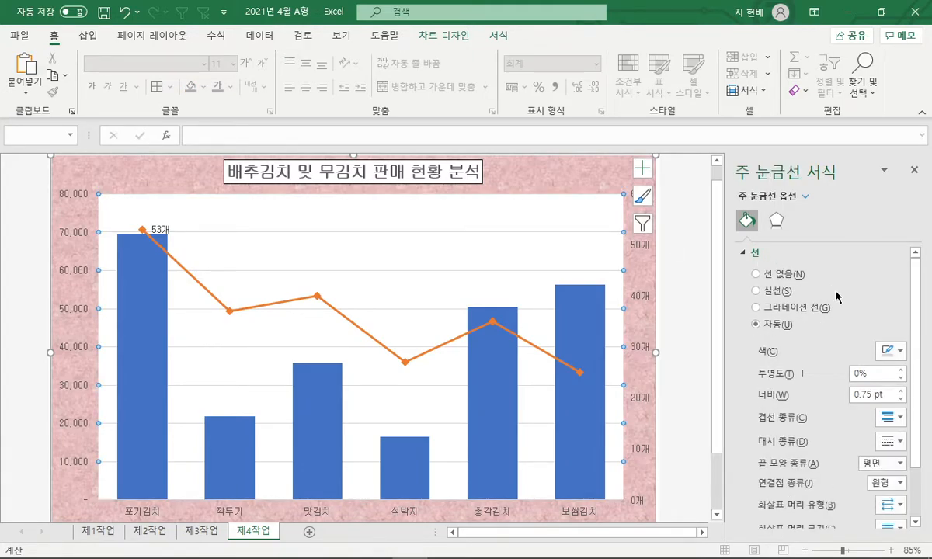
pyautogui.click(757, 290)
pyautogui.click(779, 324)
pyautogui.scroll(-2, 852, 308)
pyautogui.scroll(1, 828, 358)
pyautogui.scroll(-1, 828, 358)
pyautogui.click(893, 379)
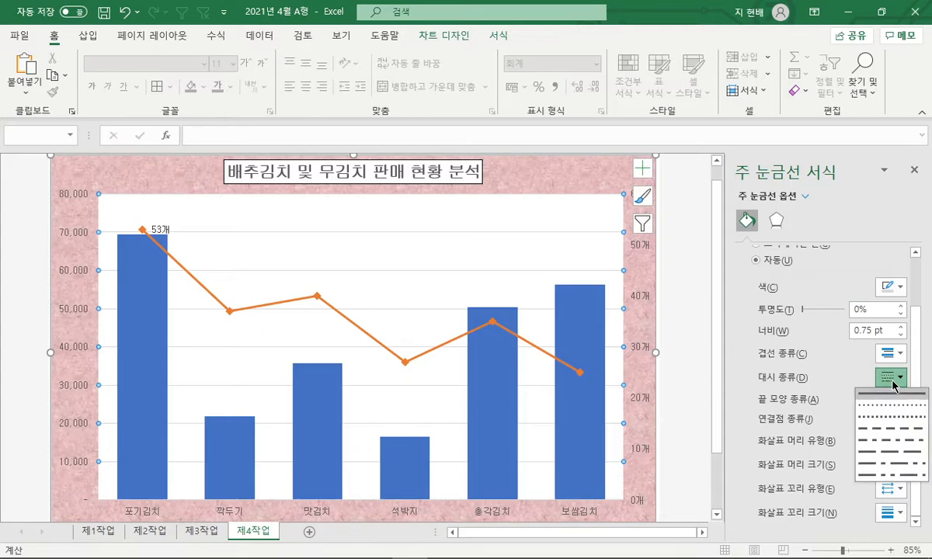
pyautogui.click(890, 429)
# Step: Compare the chart with the expected output in the exam PDF and check the area format condition (5)
pyautogui.hotkey('alt', 'Tab')
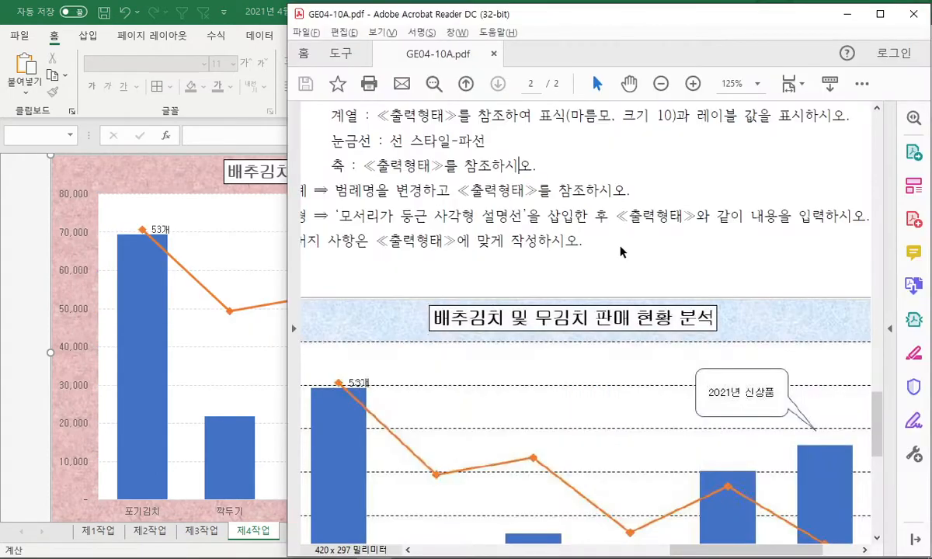
pyautogui.scroll(-1, 457, 196)
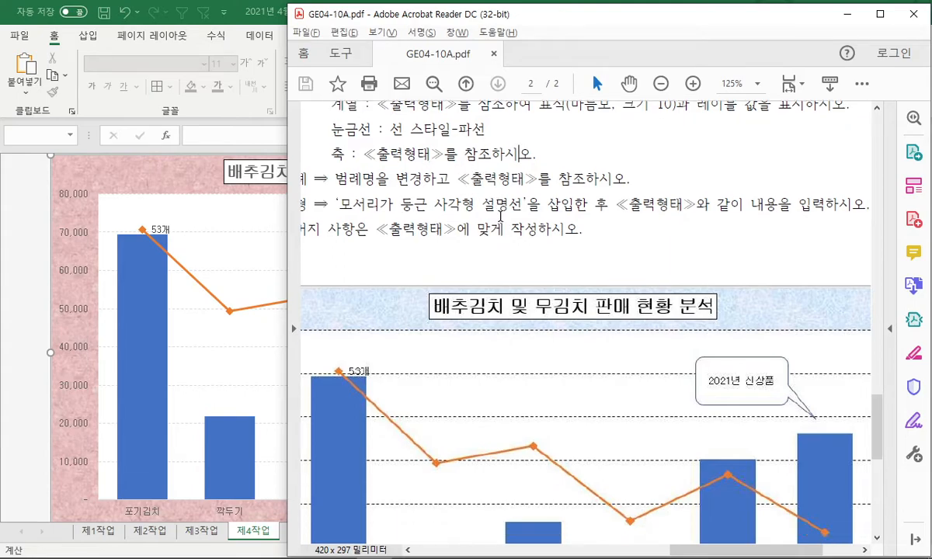
pyautogui.scroll(-1, 568, 284)
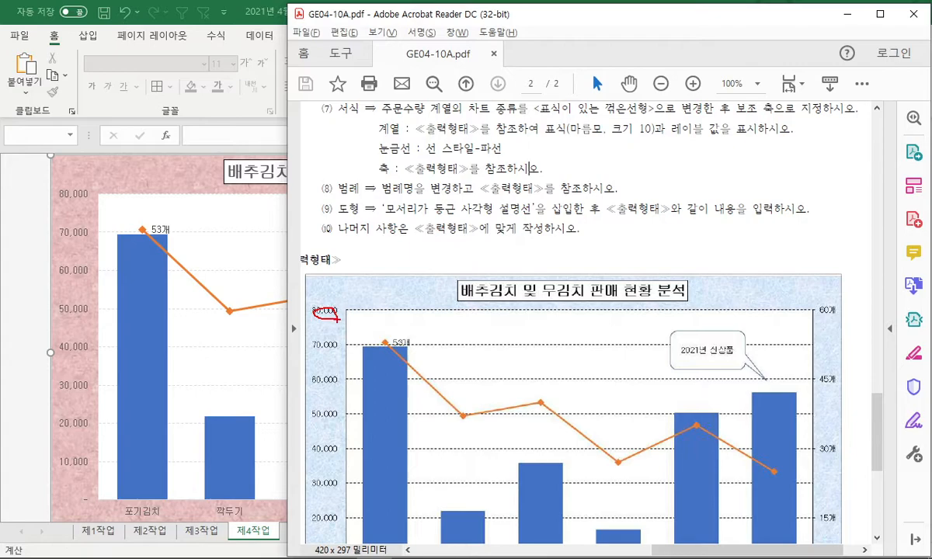
pyautogui.scroll(3, 612, 184)
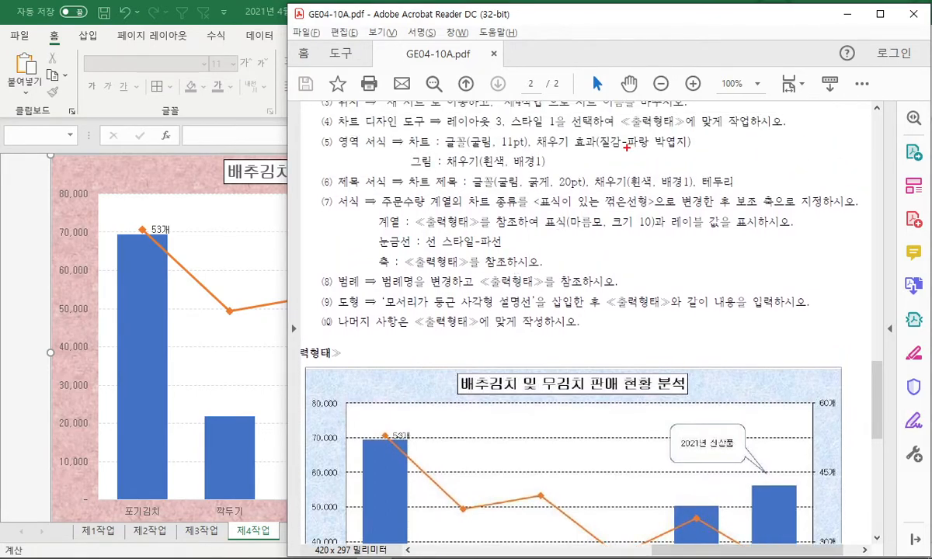
# Step: Change the chart area's texture fill to 파랑 박엽지 (blue tissue paper)
pyautogui.click(192, 175)
pyautogui.rightClick(191, 167)
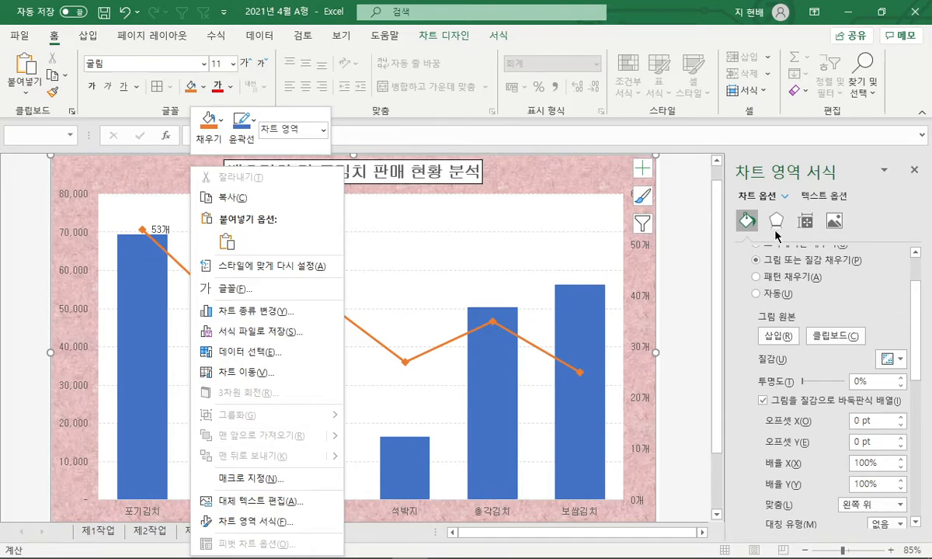
pyautogui.click(830, 313)
pyautogui.scroll(2, 884, 317)
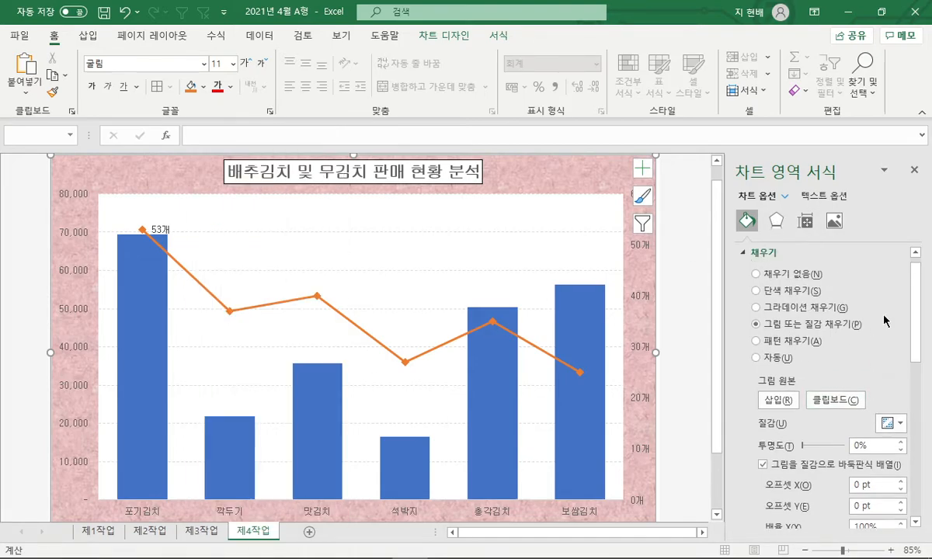
pyautogui.click(886, 430)
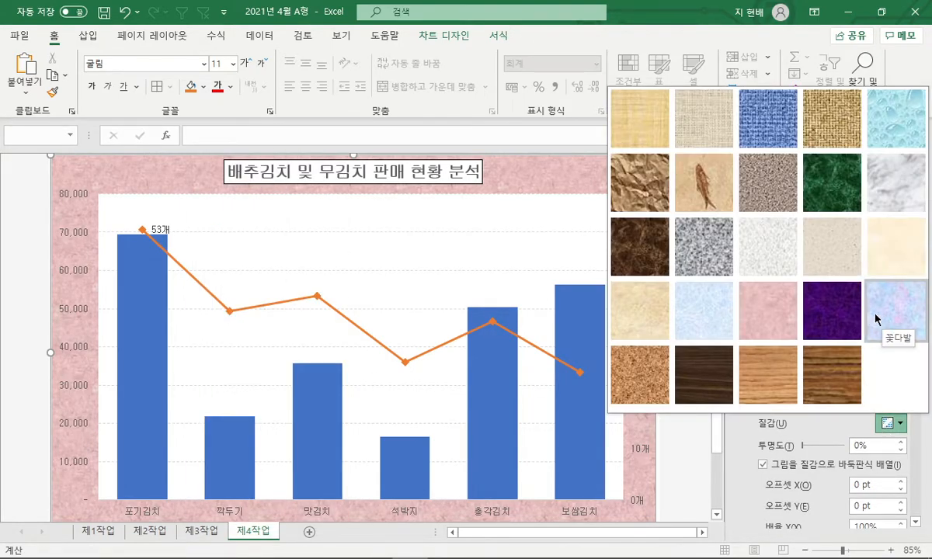
pyautogui.click(707, 301)
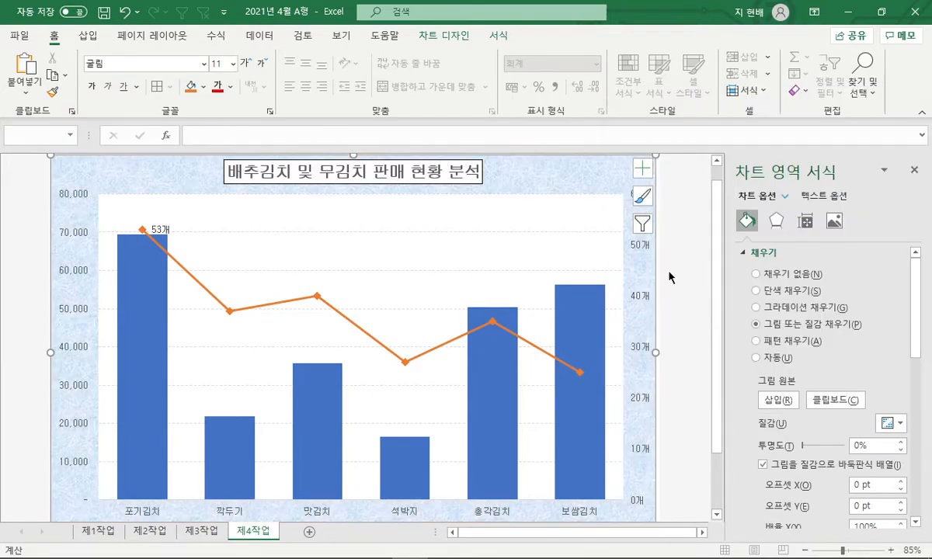
# Step: Examine the primary and secondary axis scales of the expected chart in the exam PDF and return to the Excel chart
pyautogui.click(373, 544)
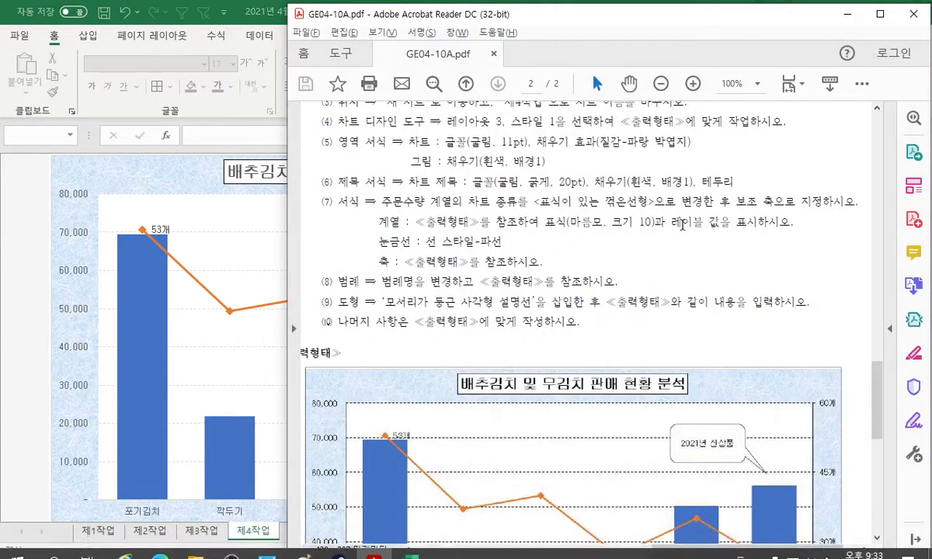
pyautogui.scroll(-3, 550, 278)
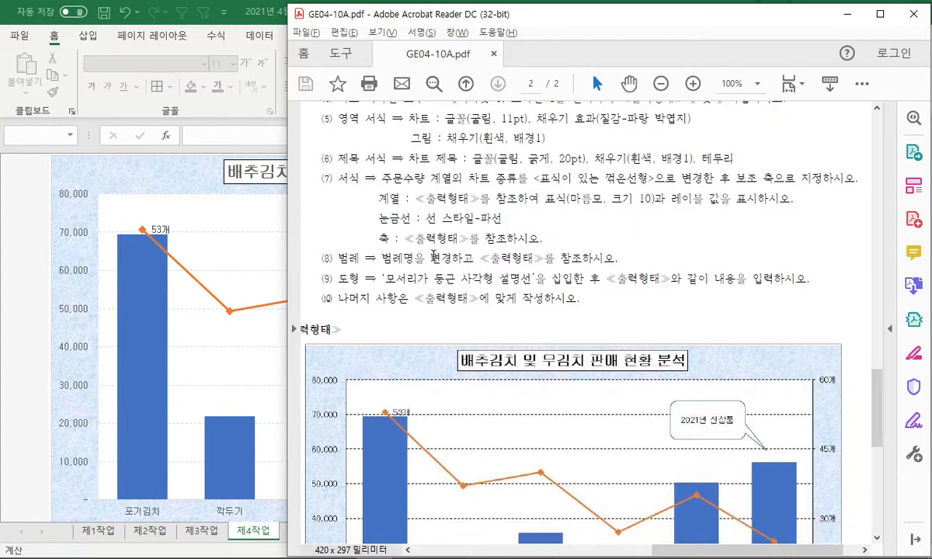
pyautogui.scroll(-1, 341, 508)
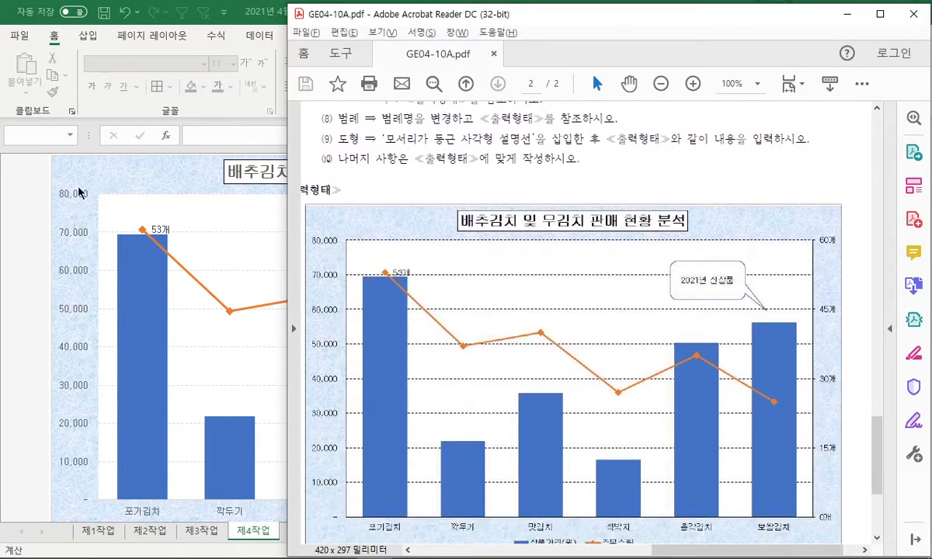
pyautogui.click(230, 374)
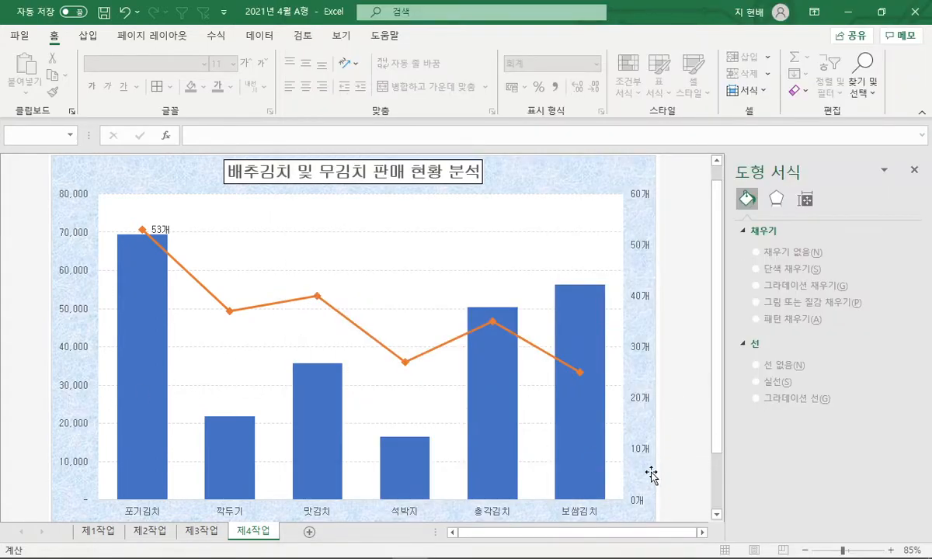
# Step: Set the major unit of the chart's secondary vertical axis to 15 to match the expected output
pyautogui.hotkey('alt', 'Tab')
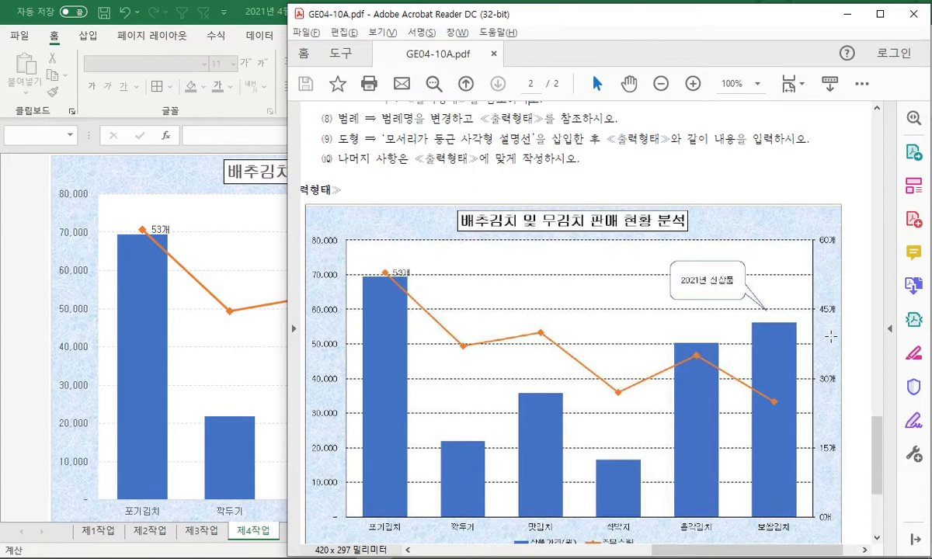
pyautogui.hotkey('alt', 'Tab')
pyautogui.click(640, 297)
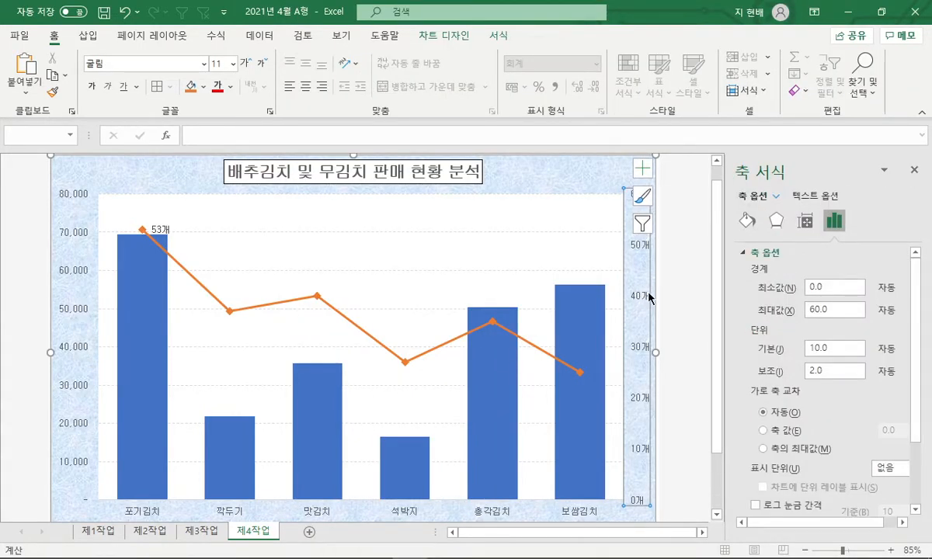
pyautogui.click(820, 347)
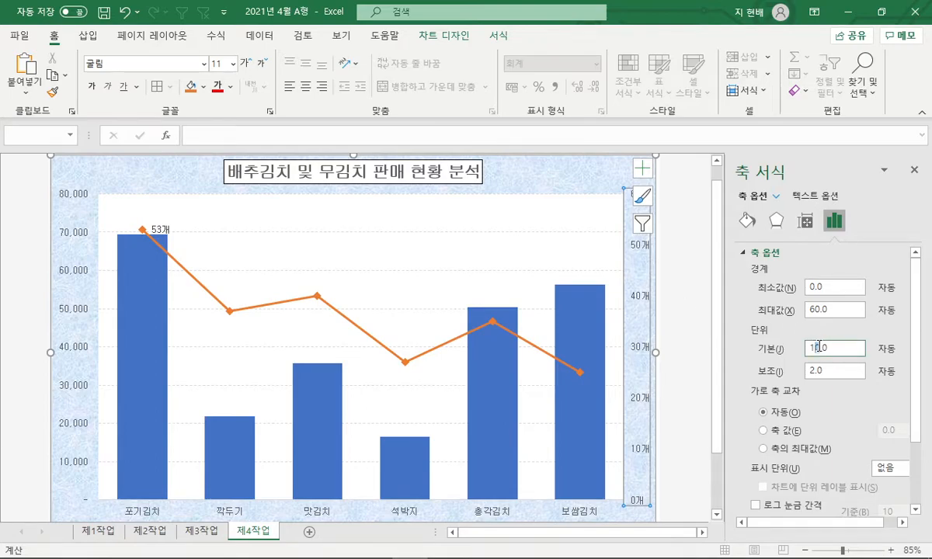
pyautogui.click(845, 308)
pyautogui.click(687, 319)
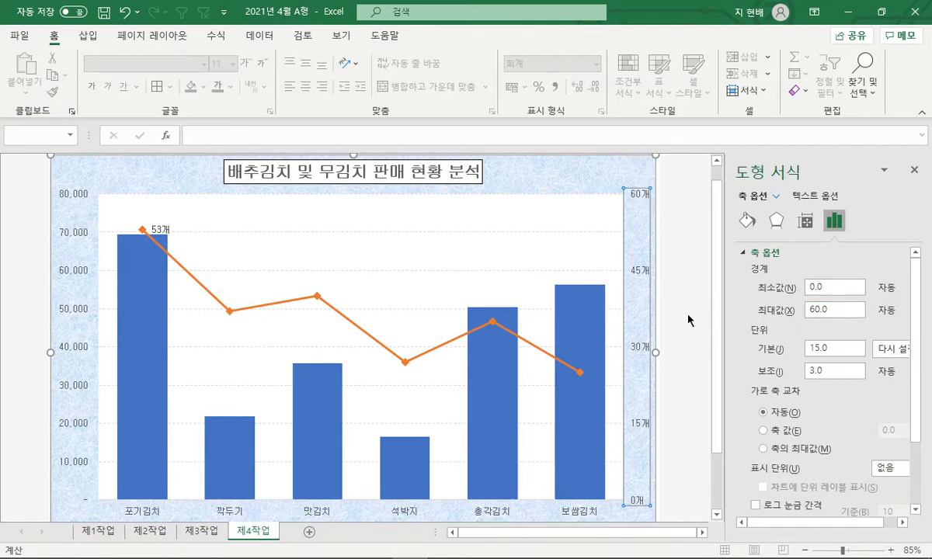
pyautogui.click(643, 282)
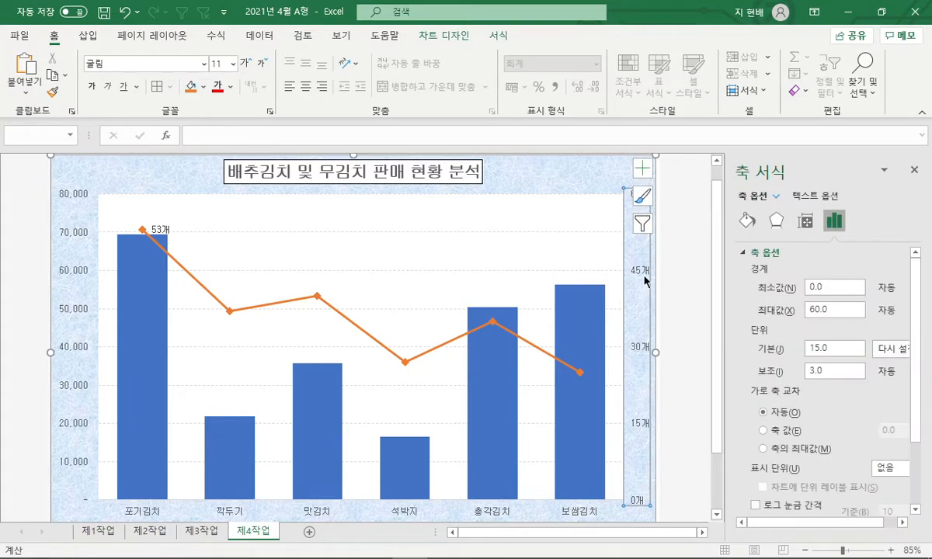
pyautogui.click(670, 311)
# Step: Check the legend condition (8) and the legend of the expected chart in the exam PDF, then return to Excel
pyautogui.hotkey('alt', 'Tab')
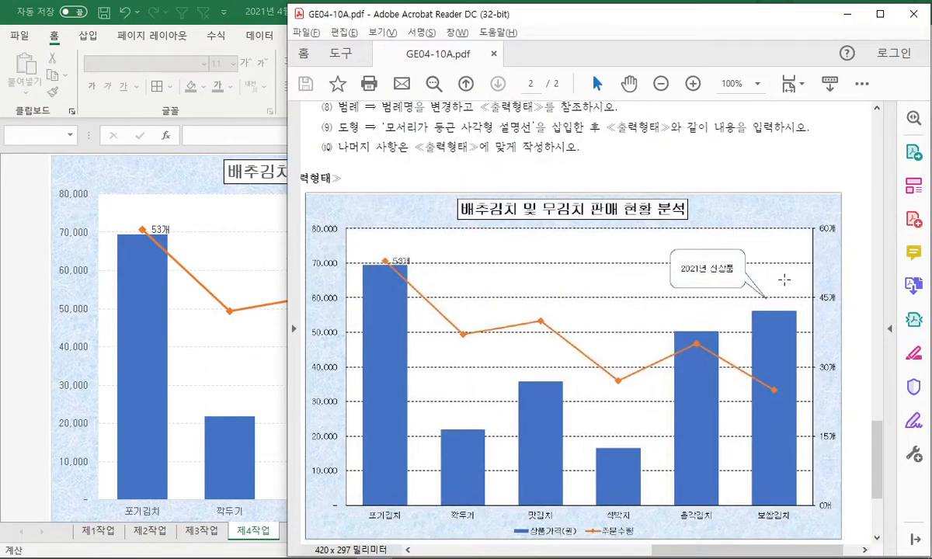
pyautogui.hotkey('alt', 'Tab')
pyautogui.hotkey('alt', 'Tab')
pyautogui.scroll(1, 591, 188)
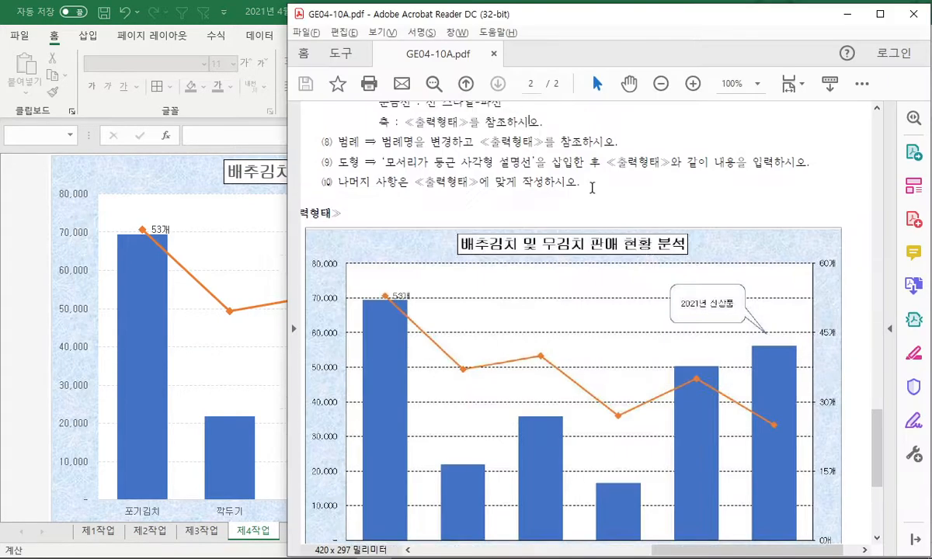
pyautogui.scroll(-2, 573, 436)
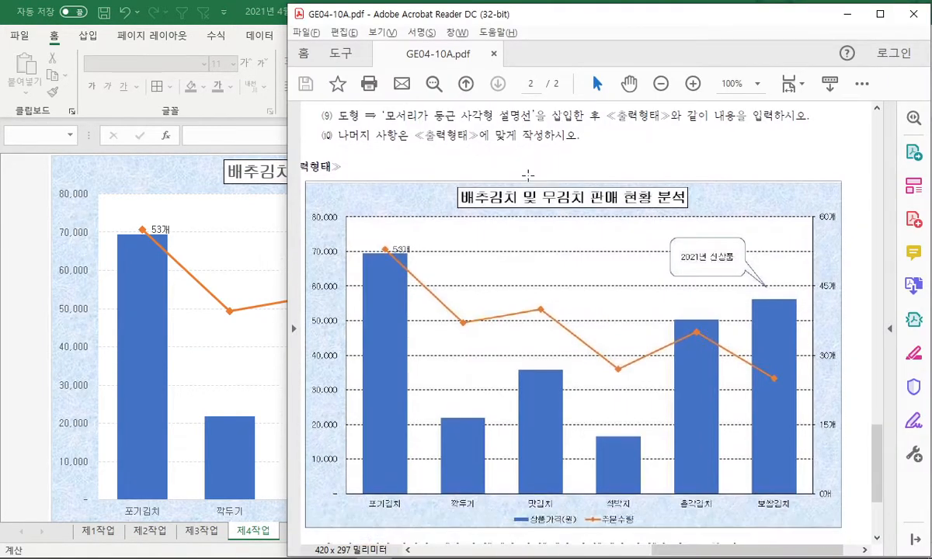
pyautogui.hotkey('alt', 'Tab')
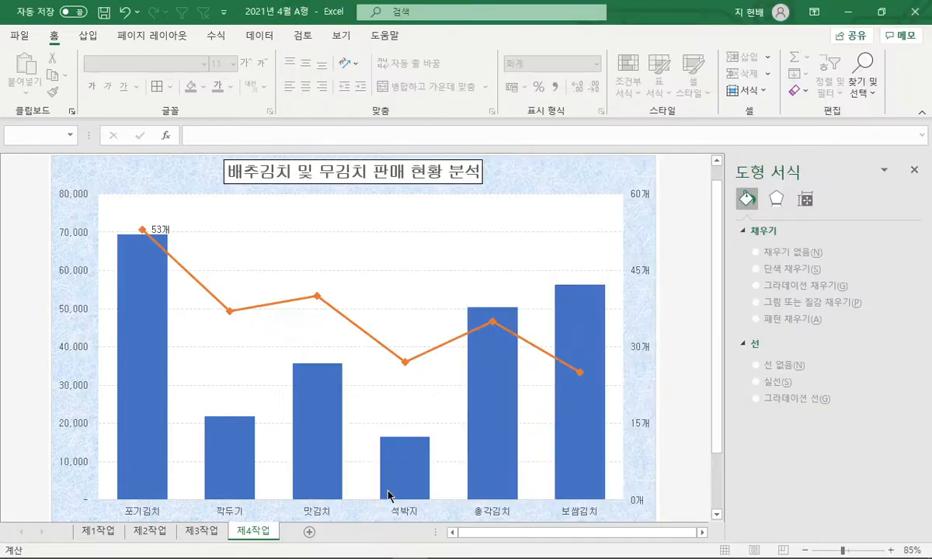
# Step: Rename the chart's product price series to 상품가격(원) on a single line in the data source settings
pyautogui.scroll(-2, 509, 382)
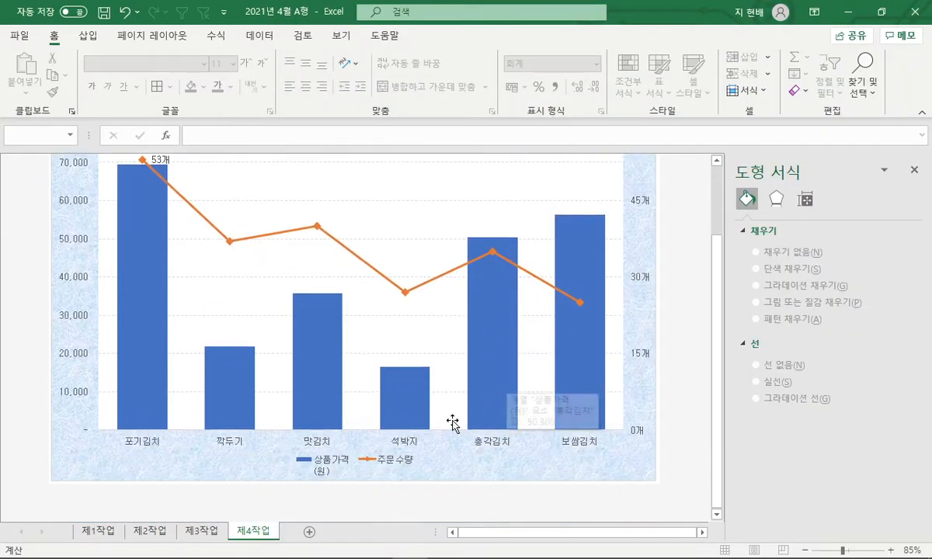
pyautogui.click(342, 465)
pyautogui.click(458, 468)
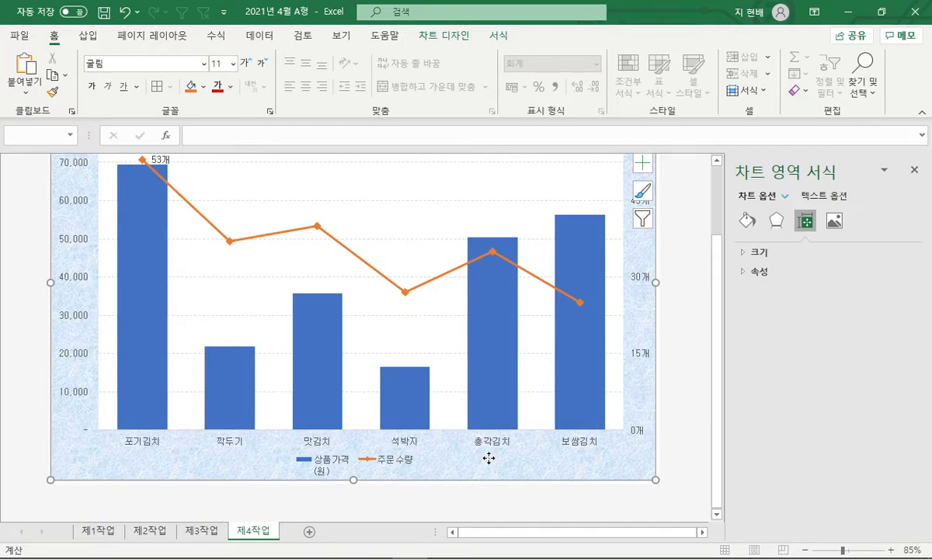
pyautogui.rightClick(489, 459)
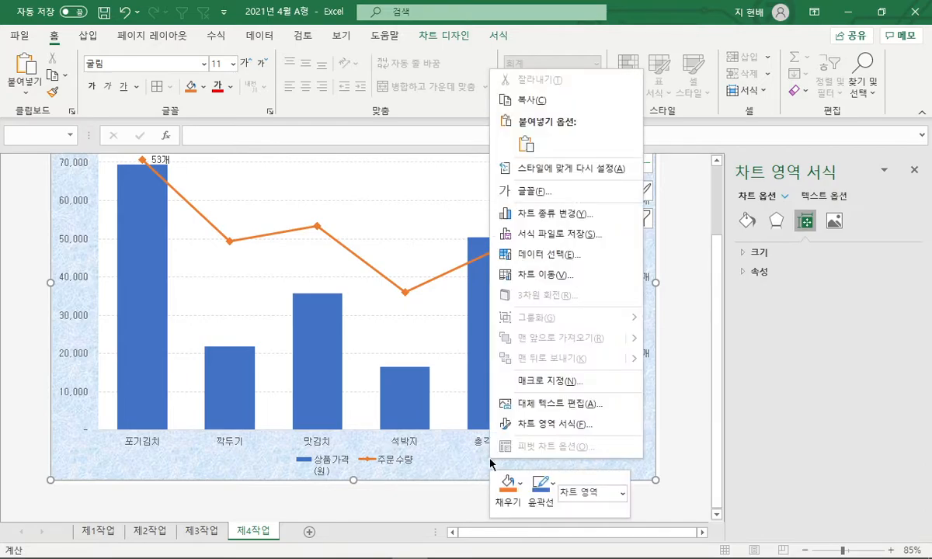
pyautogui.click(580, 255)
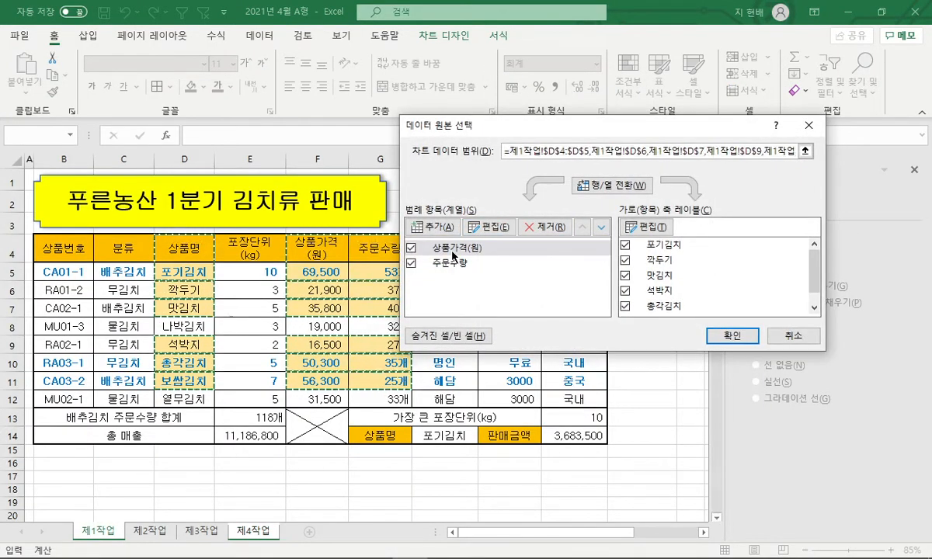
pyautogui.click(453, 249)
pyautogui.click(486, 227)
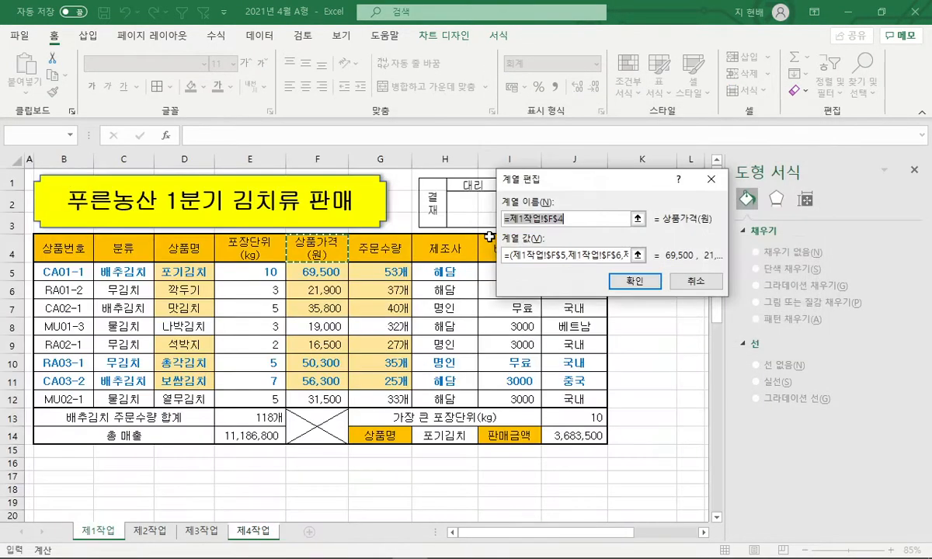
pyautogui.write('사')
pyautogui.write('품가격(원')
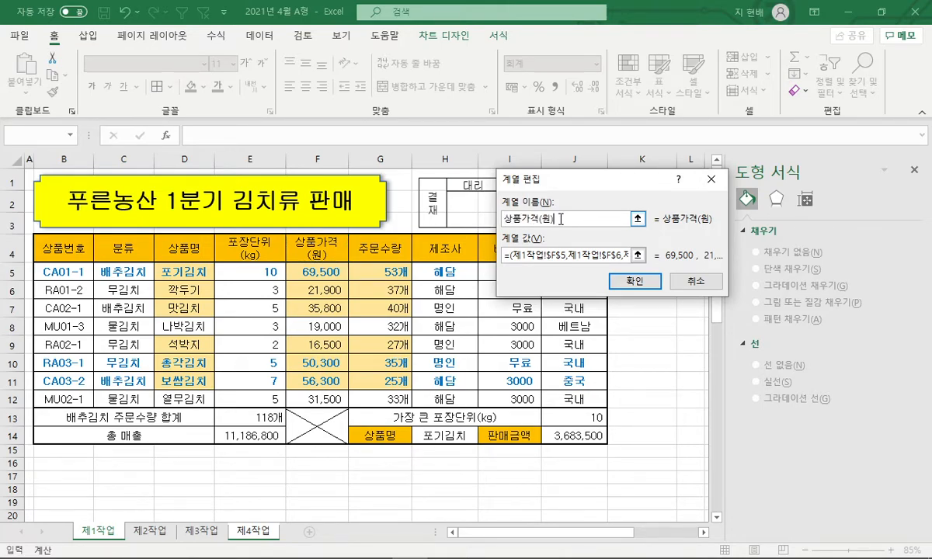
pyautogui.write(')')
pyautogui.click(625, 277)
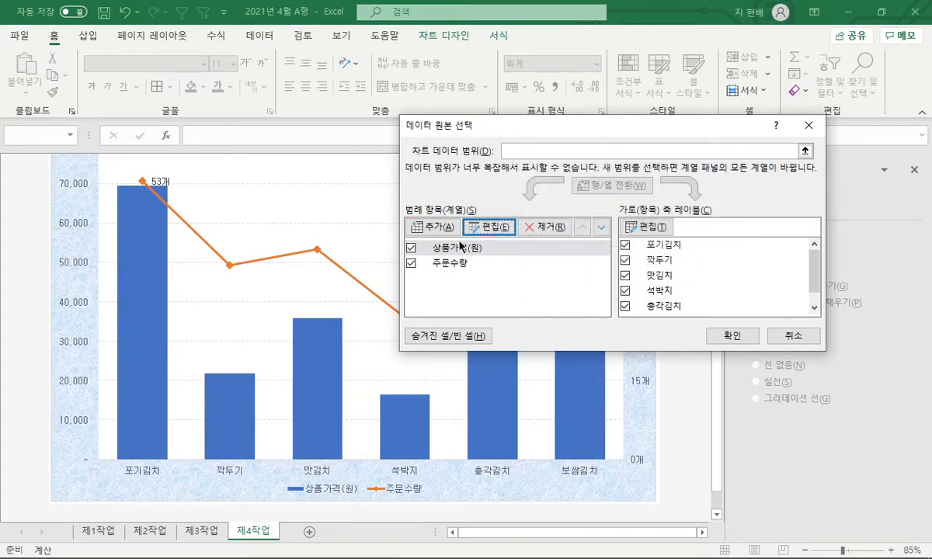
pyautogui.click(718, 334)
# Step: Review the series name entry of 상품가격(원) in the chart's data source settings and close them without changes
pyautogui.rightClick(602, 482)
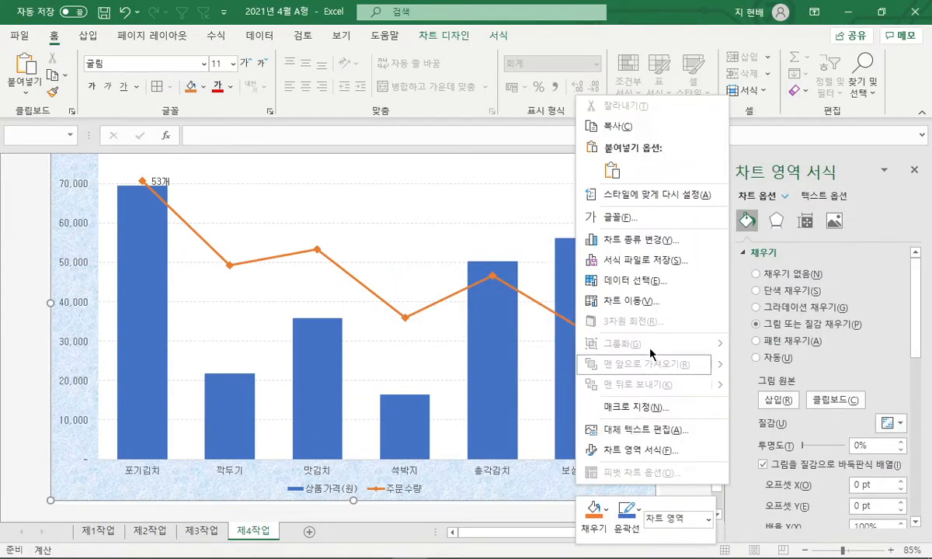
pyautogui.click(626, 280)
pyautogui.click(487, 249)
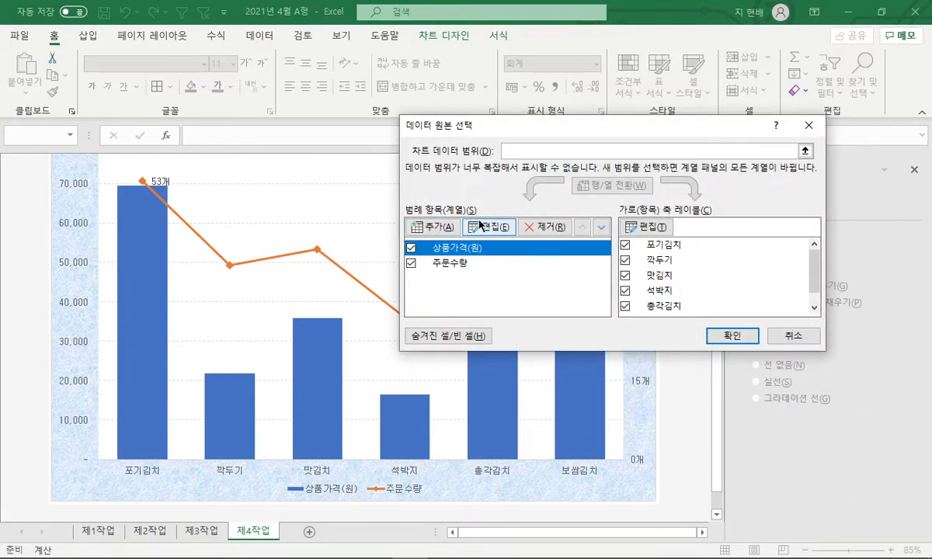
pyautogui.hotkey('ctrl', '2')
pyautogui.moveTo(489, 237); pyautogui.dragTo(488, 212)
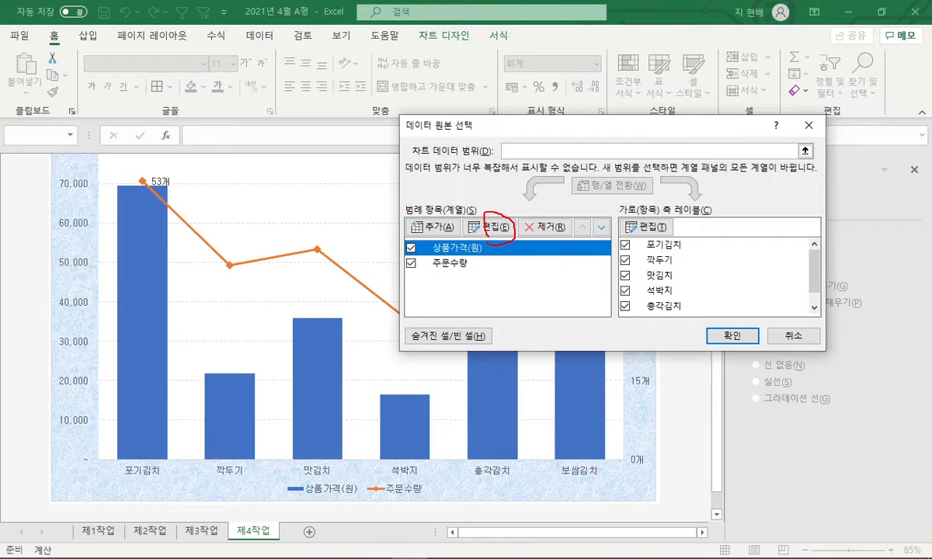
pyautogui.press('Escape')
pyautogui.click(491, 227)
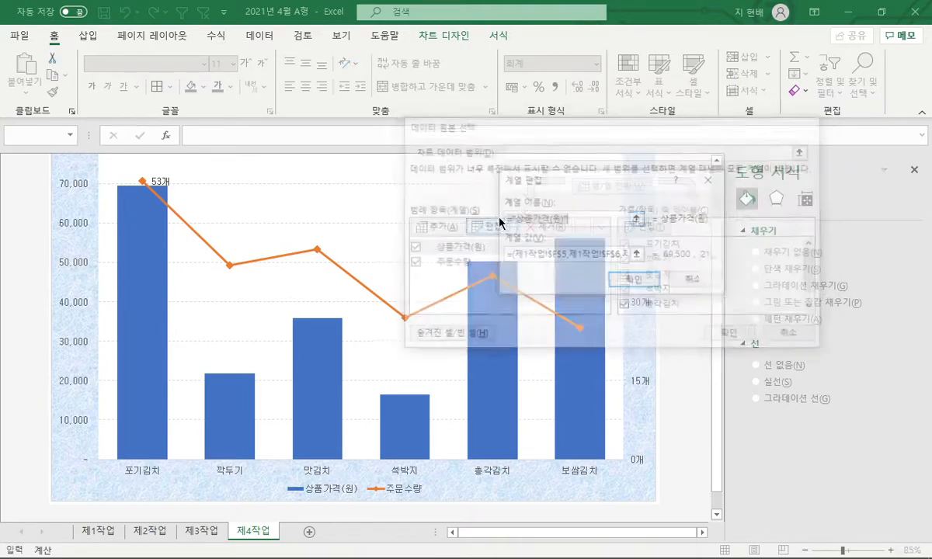
pyautogui.press('Escape')
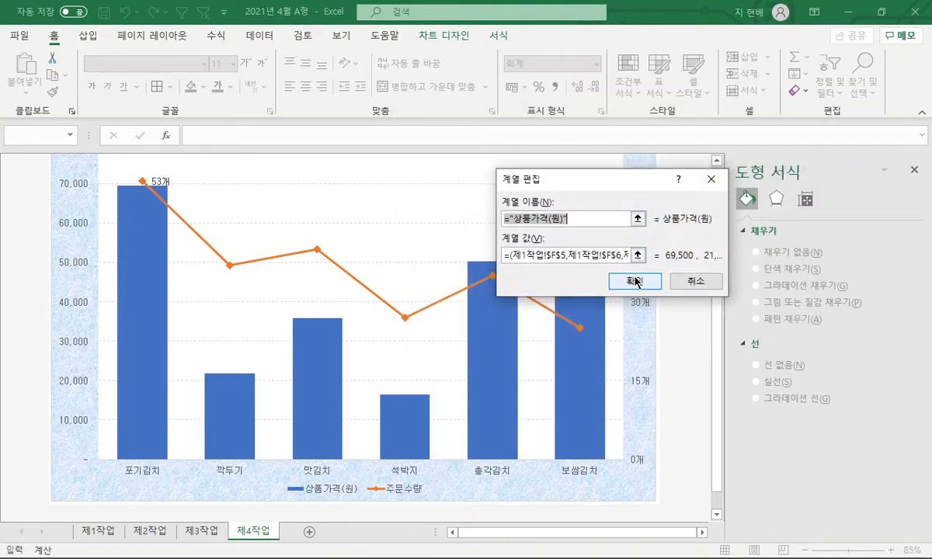
pyautogui.click(635, 282)
pyautogui.click(729, 334)
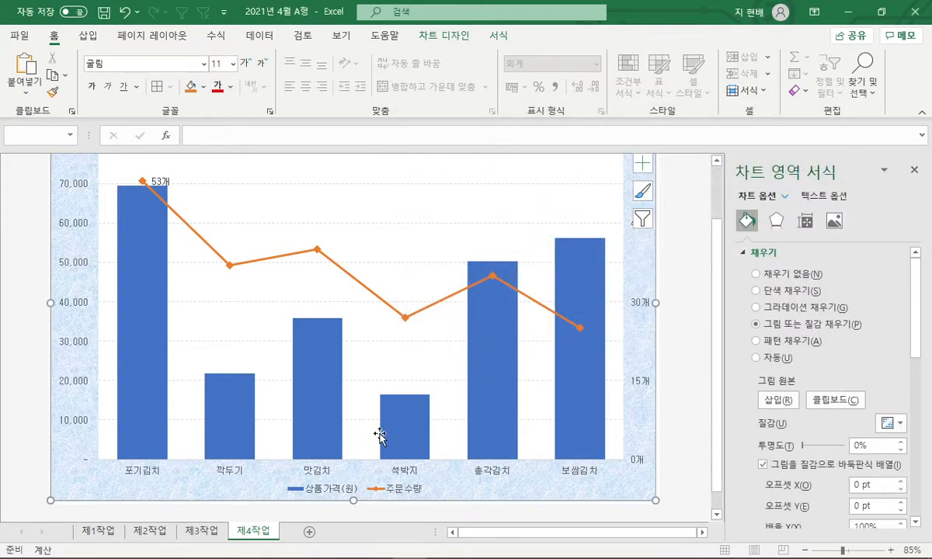
# Step: Check shape condition (9) in the exam PDF and draw a rounded rectangle callout about 5.1 × 2.7 cm above the 총각김치 bar
pyautogui.hotkey('alt', 'Tab')
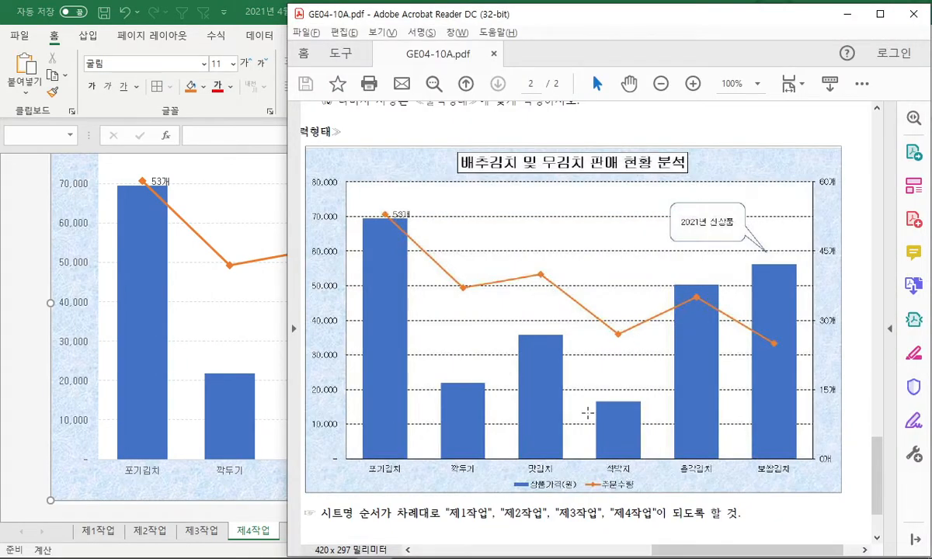
pyautogui.scroll(2, 608, 320)
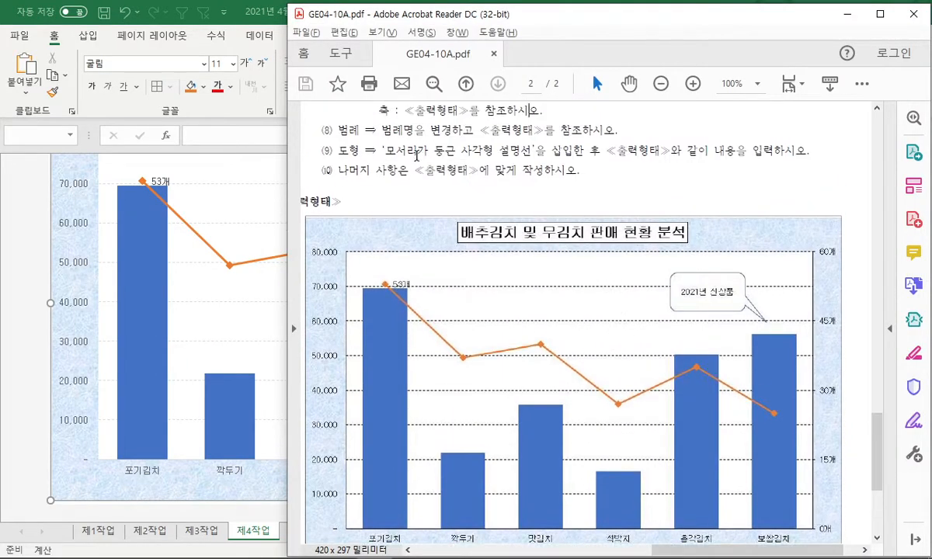
pyautogui.moveTo(386, 147); pyautogui.dragTo(531, 149)
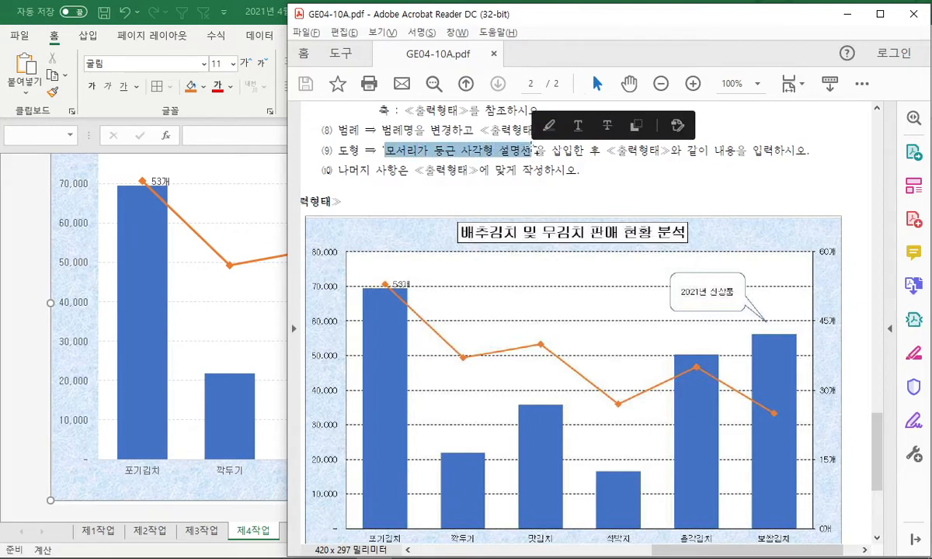
pyautogui.click(176, 194)
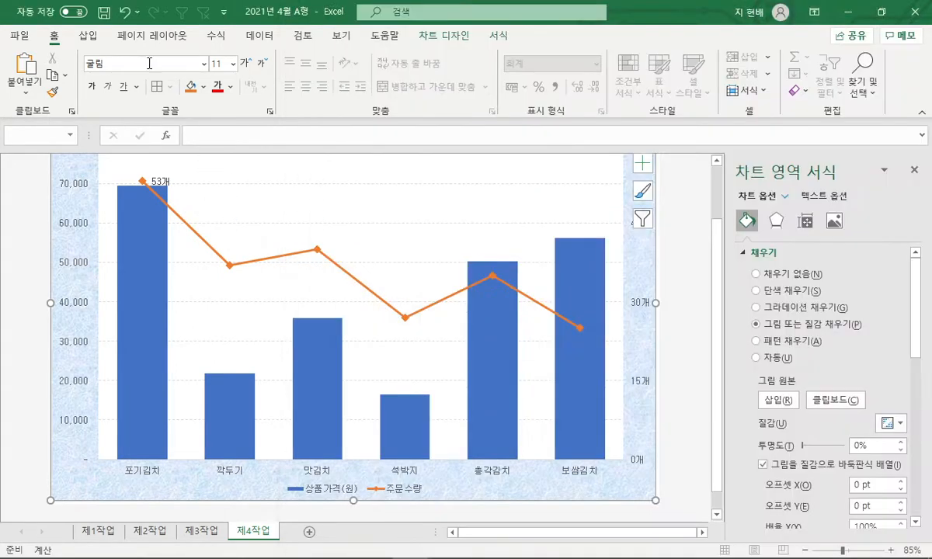
pyautogui.click(95, 39)
pyautogui.click(146, 81)
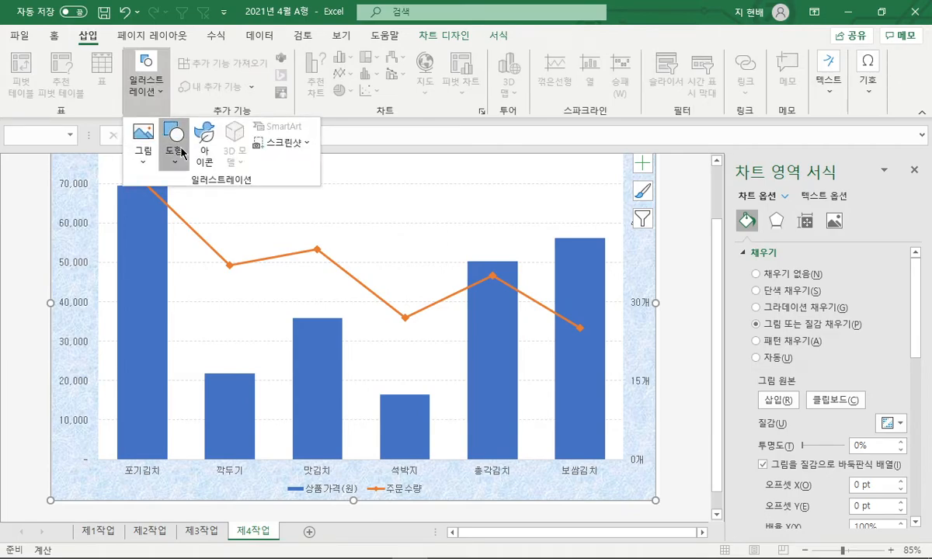
pyautogui.click(174, 144)
pyautogui.scroll(-3, 186, 396)
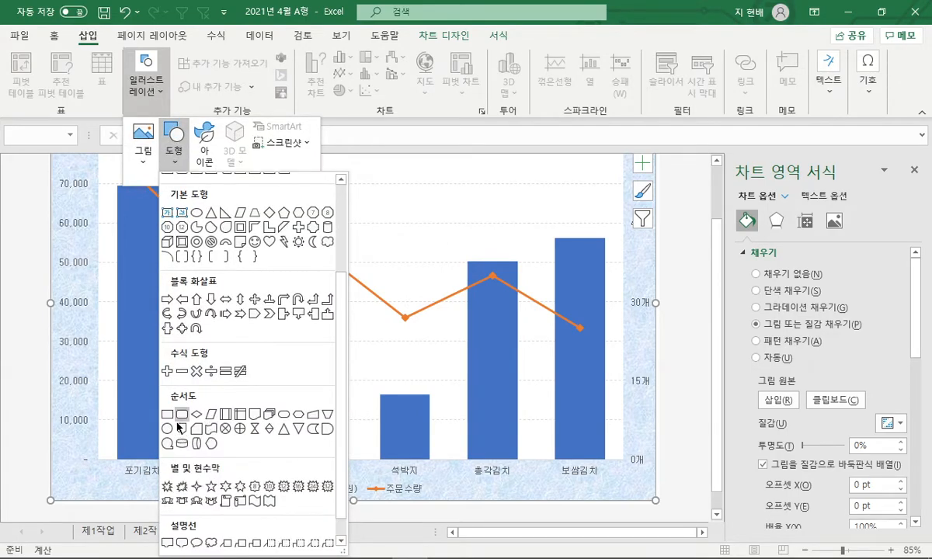
pyautogui.scroll(-1, 174, 412)
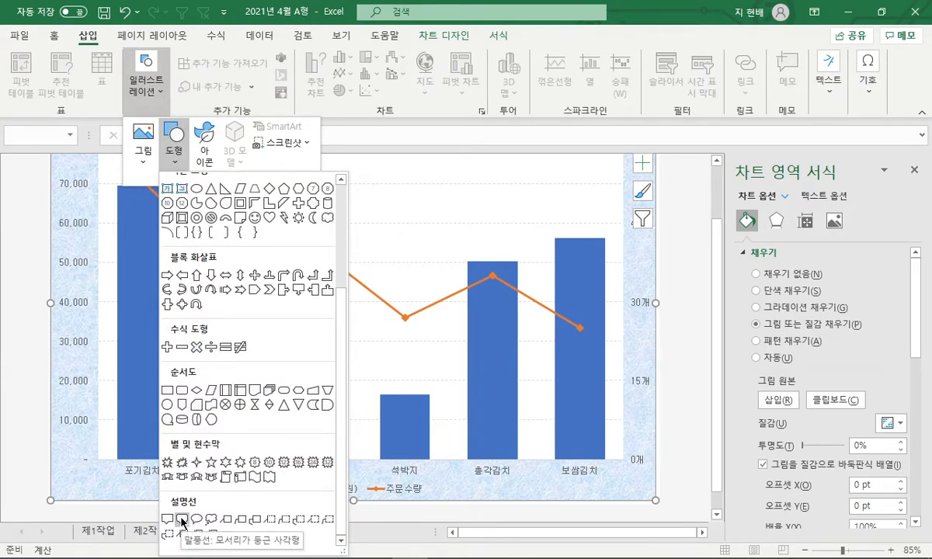
pyautogui.click(181, 519)
pyautogui.moveTo(444, 164); pyautogui.dragTo(558, 229)
# Step: Enter the text 2021년 신상품 in the callout and select the whole shape
pyautogui.hotkey('alt', 'Tab')
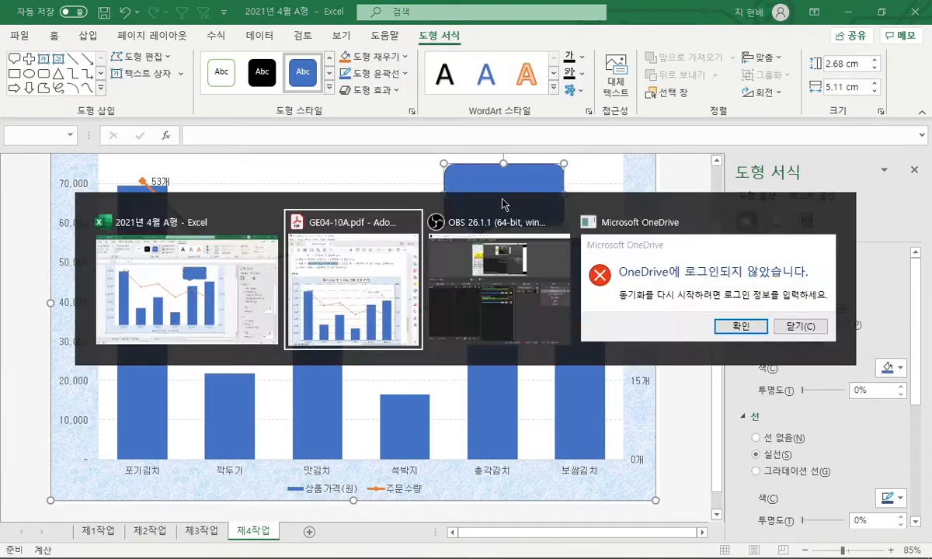
pyautogui.hotkey('alt', 'Tab')
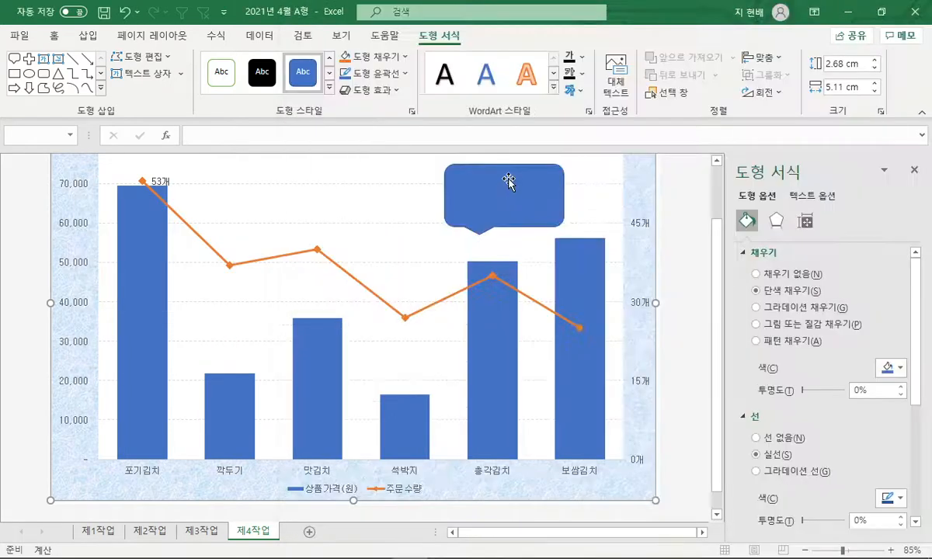
pyautogui.write('2021년 신상품')
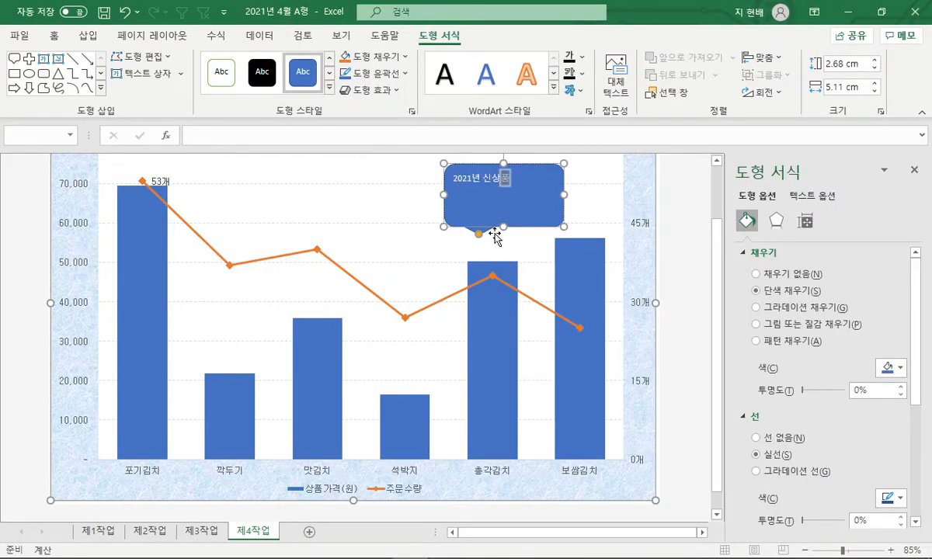
pyautogui.click(501, 235)
pyautogui.click(519, 227)
# Step: Format the callout text in 굴림 with black font colour, centred horizontally and vertically in the shape
pyautogui.click(54, 36)
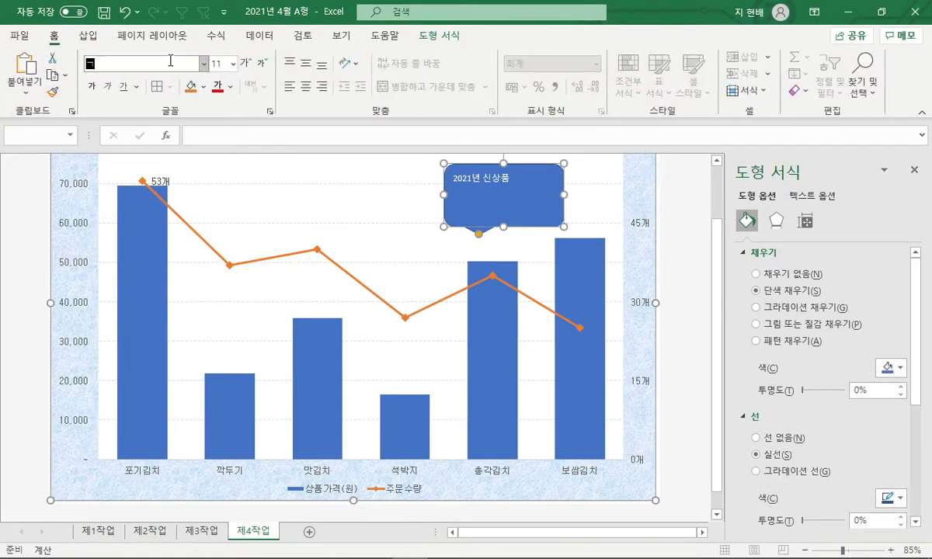
pyautogui.write('굴림')
pyautogui.press('Return')
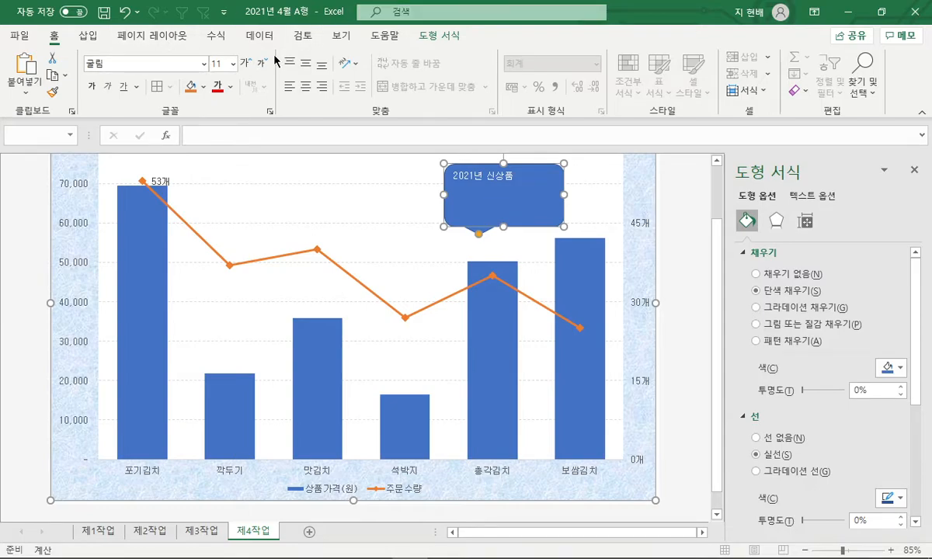
pyautogui.click(230, 86)
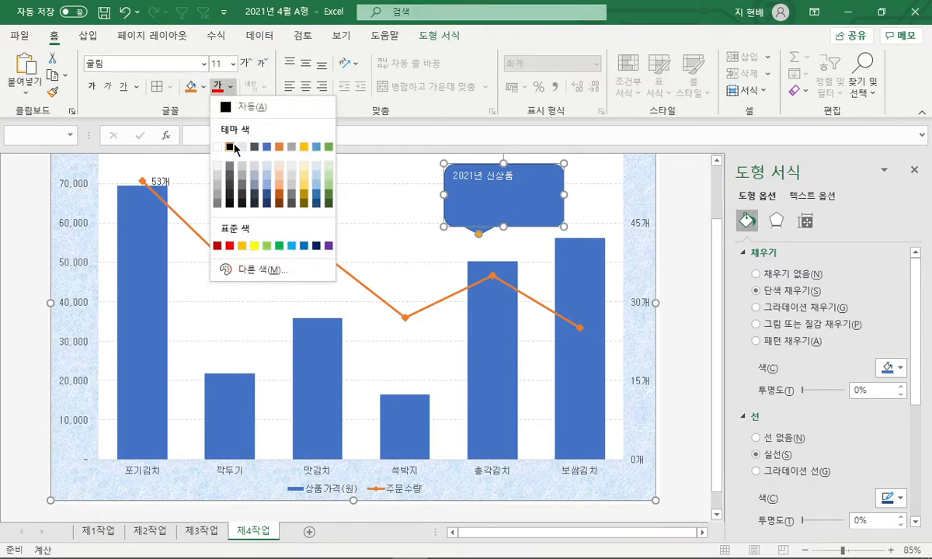
pyautogui.click(229, 147)
pyautogui.click(305, 86)
pyautogui.click(306, 63)
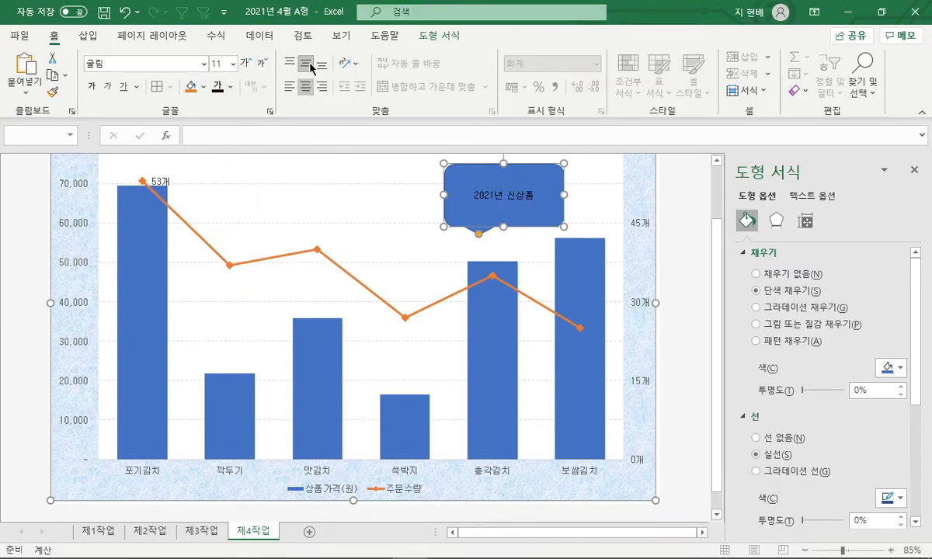
# Step: Check the callout's look in the exam PDF and fill the callout shape with white
pyautogui.hotkey('alt', 'Tab')
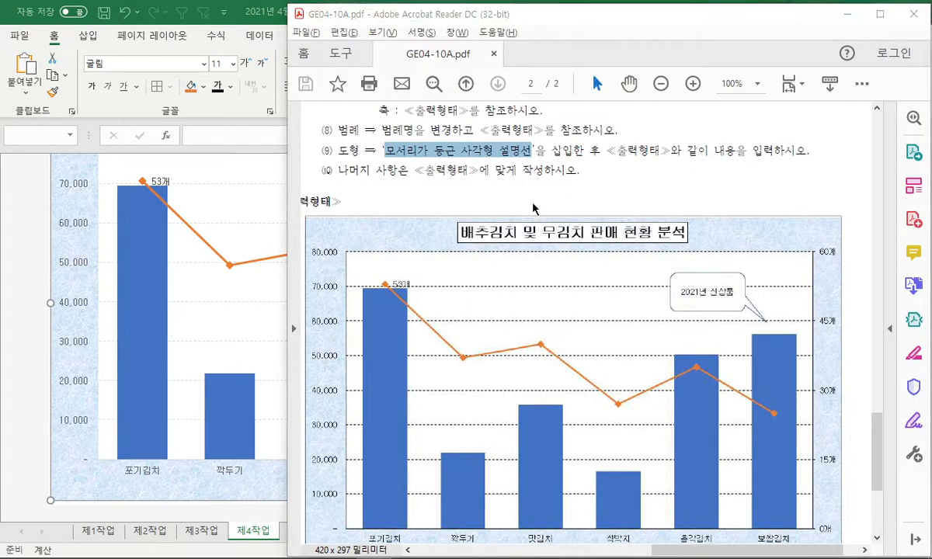
pyautogui.hotkey('alt', 'Tab')
pyautogui.rightClick(497, 222)
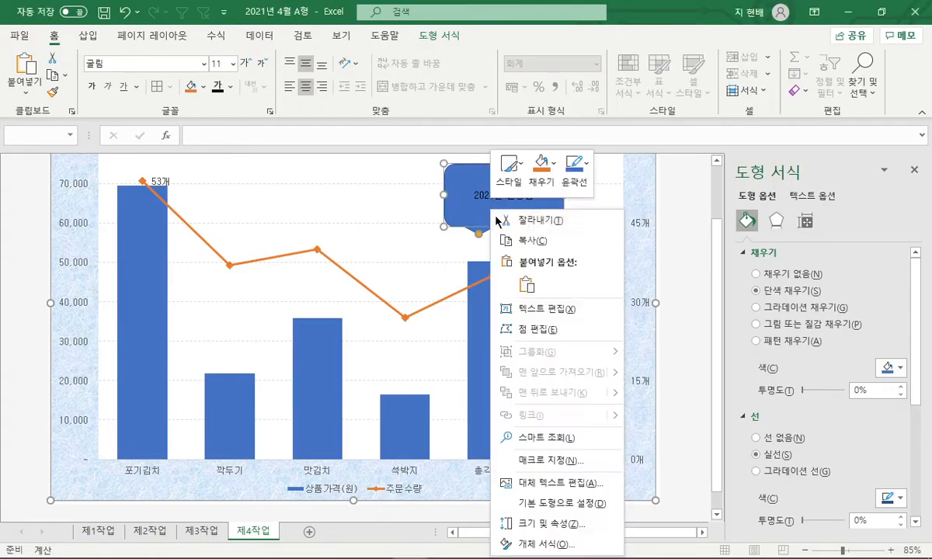
pyautogui.click(541, 167)
pyautogui.click(549, 211)
pyautogui.click(593, 218)
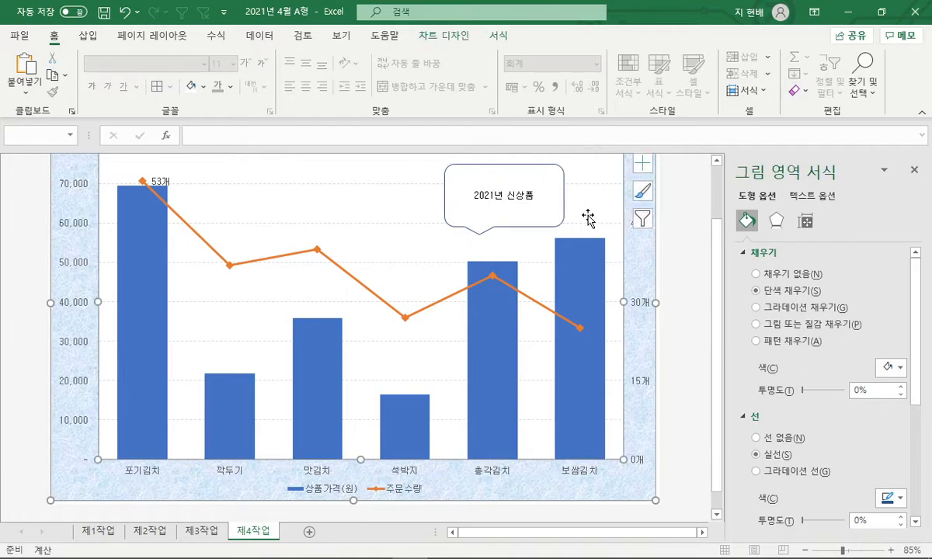
pyautogui.click(552, 216)
# Step: Shrink the callout closely around its text to match the proportions of the sample output in the exam PDF
pyautogui.hotkey('alt', 'Tab')
pyautogui.hotkey('alt', 'Tab')
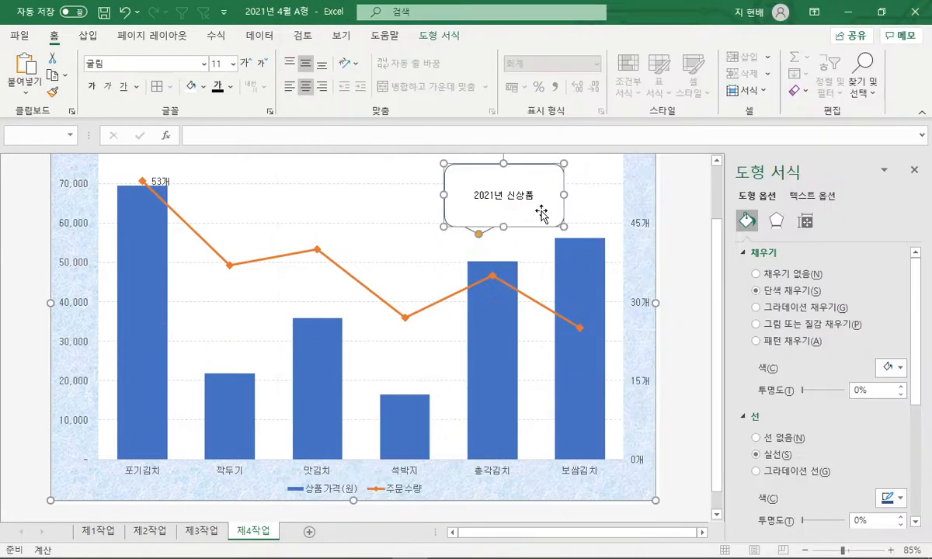
pyautogui.hotkey('alt', 'Tab')
pyautogui.hotkey('alt', 'Tab')
pyautogui.hotkey('alt', 'Tab')
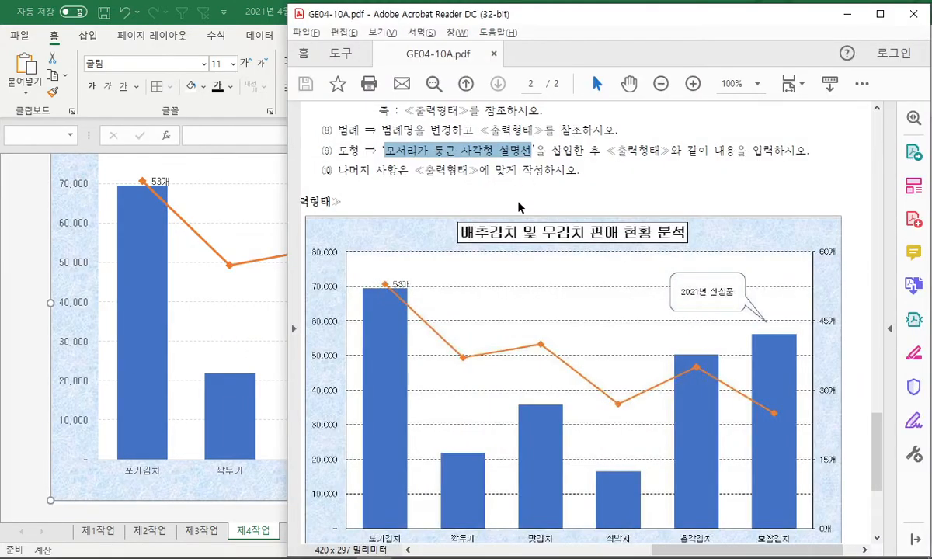
pyautogui.hotkey('alt', 'Tab')
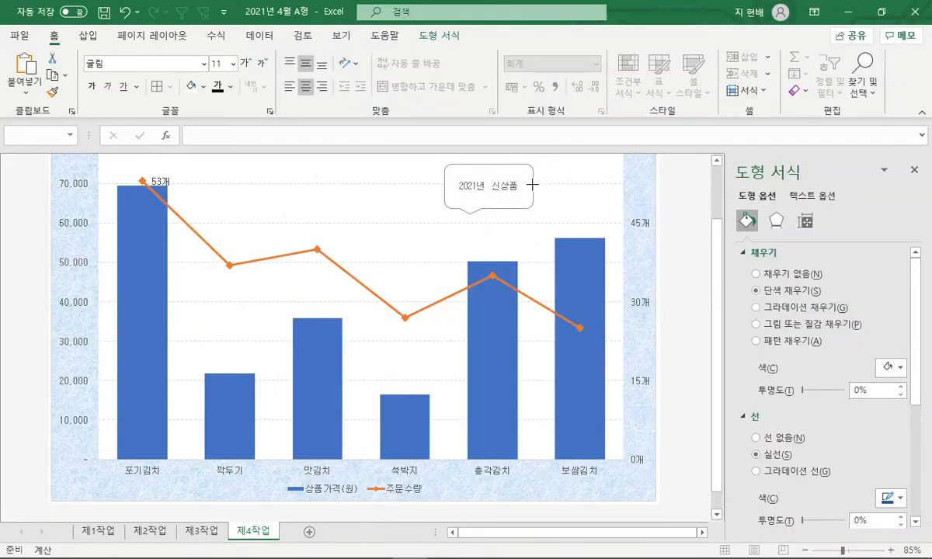
pyautogui.hotkey('alt', 'Tab')
pyautogui.hotkey('alt', 'Tab')
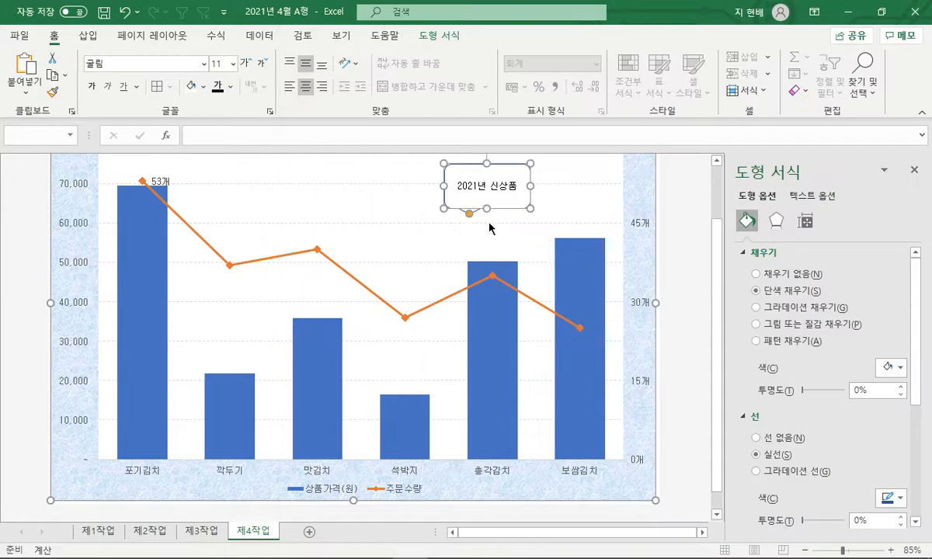
# Step: Point the callout's tail at the space just above the 보쌈김치 bar and adjust the callout's position to match the PDF output
pyautogui.moveTo(472, 215); pyautogui.dragTo(575, 224)
pyautogui.hotkey('alt', 'Tab')
pyautogui.hotkey('alt', 'Tab')
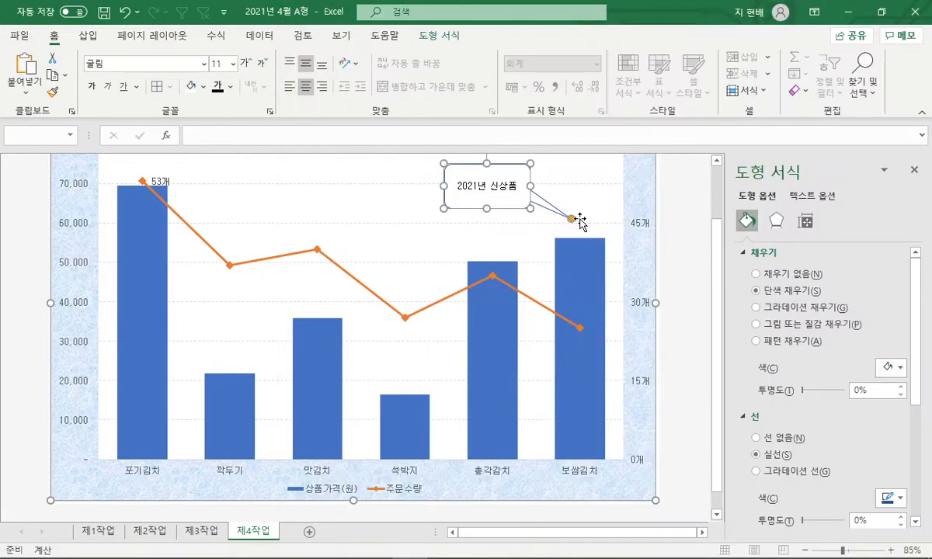
pyautogui.hotkey('alt', 'Tab')
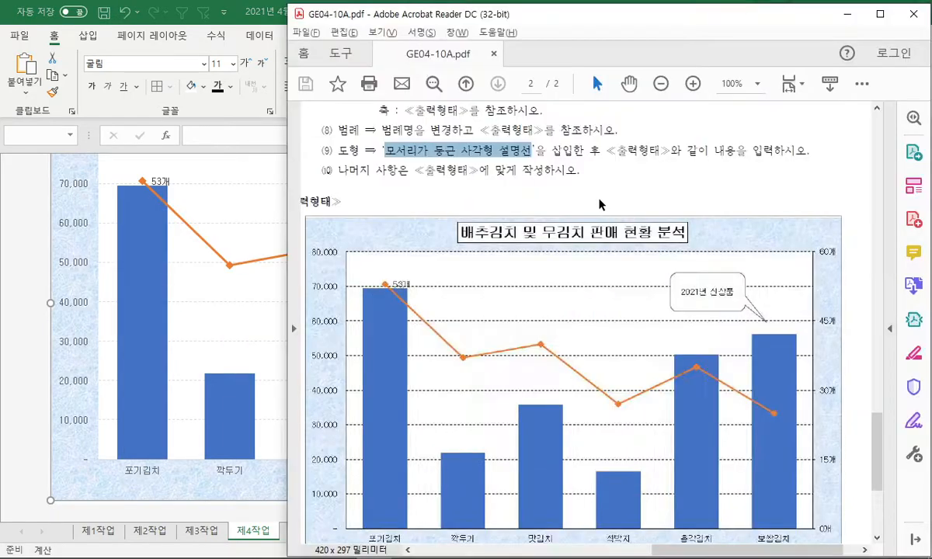
pyautogui.hotkey('alt', 'Tab')
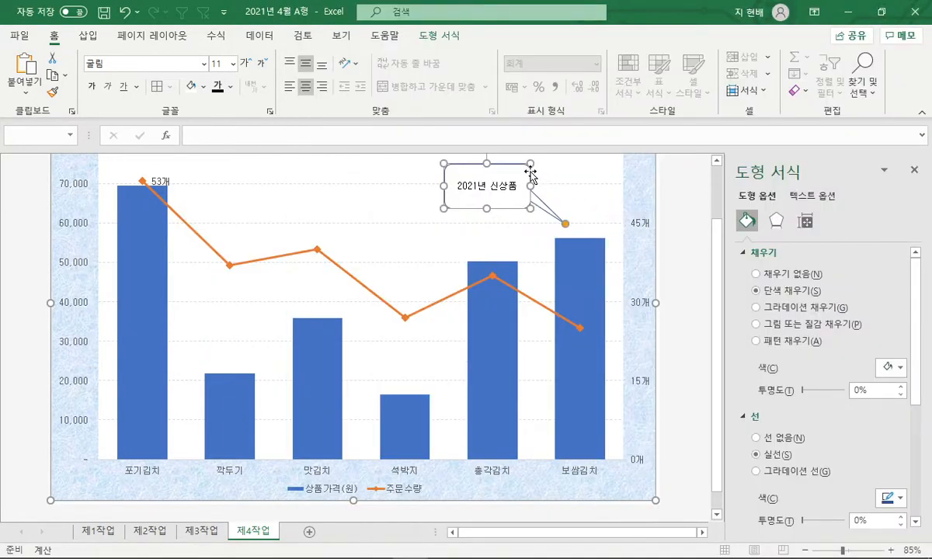
pyautogui.click(651, 204)
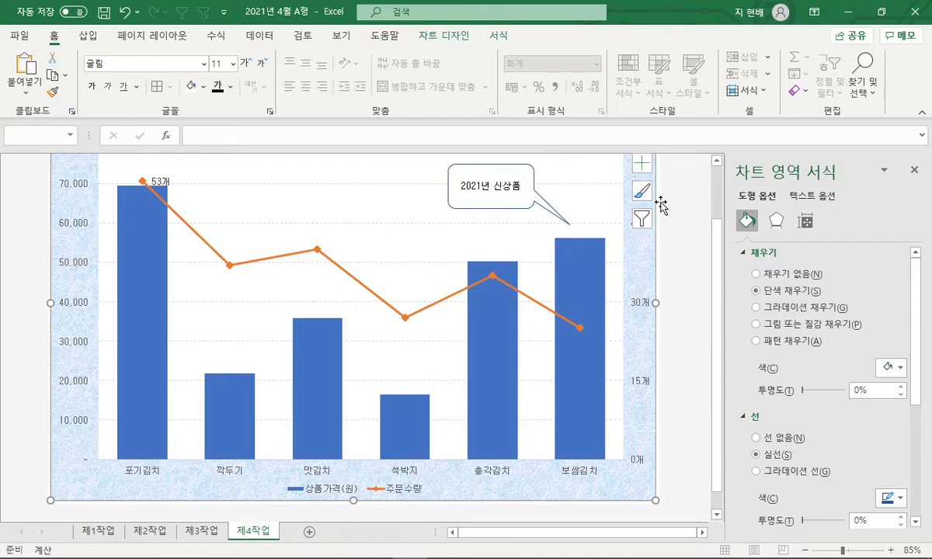
# Step: Check condition (10) and the sample output in the exam PDF, and set the whole chart's text colour to black
pyautogui.hotkey('alt', 'Tab')
pyautogui.moveTo(380, 171); pyautogui.dragTo(577, 174)
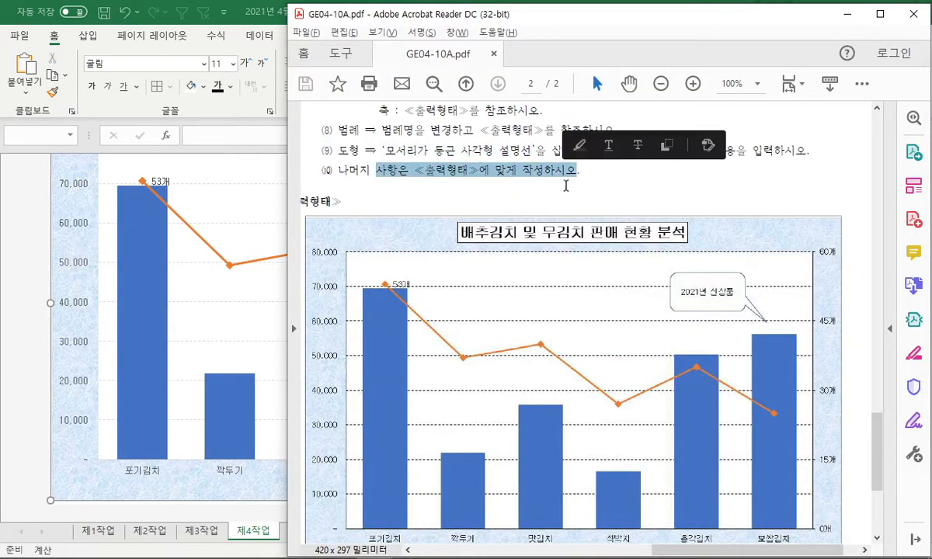
pyautogui.click(566, 179)
pyautogui.scroll(-1, 587, 186)
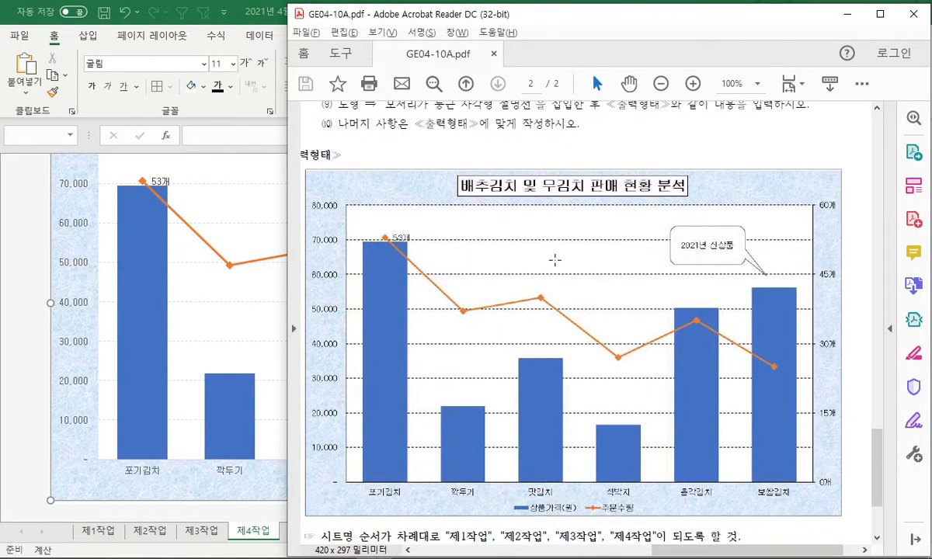
pyautogui.hotkey('alt', 'Tab')
pyautogui.scroll(2, 351, 249)
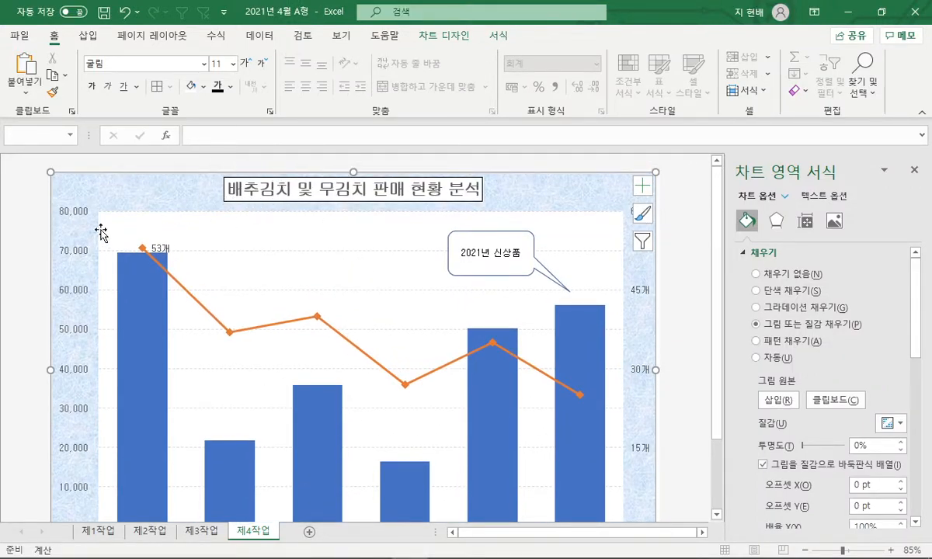
pyautogui.click(224, 91)
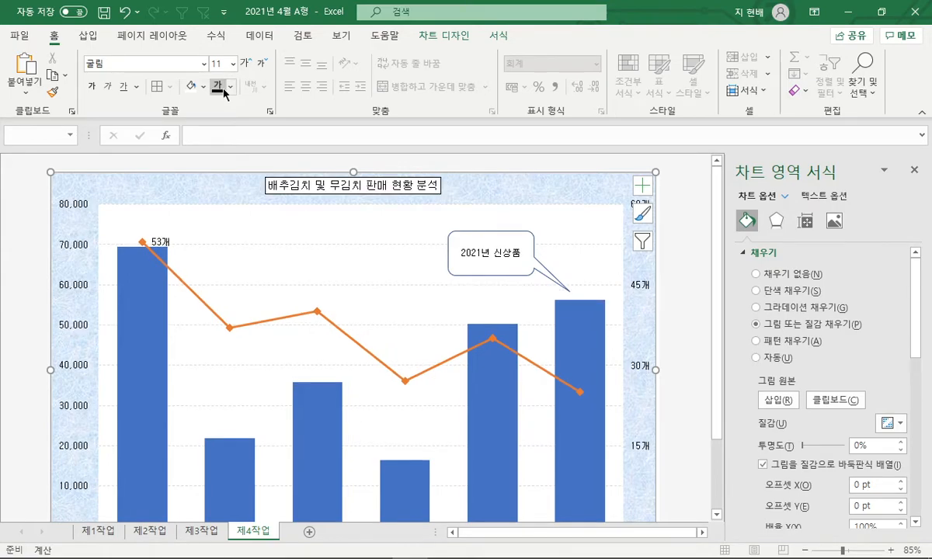
# Step: Make the chart title 배추김치 및 무김치 판매 현황 분석 bold and set its font size to 20
pyautogui.click(303, 185)
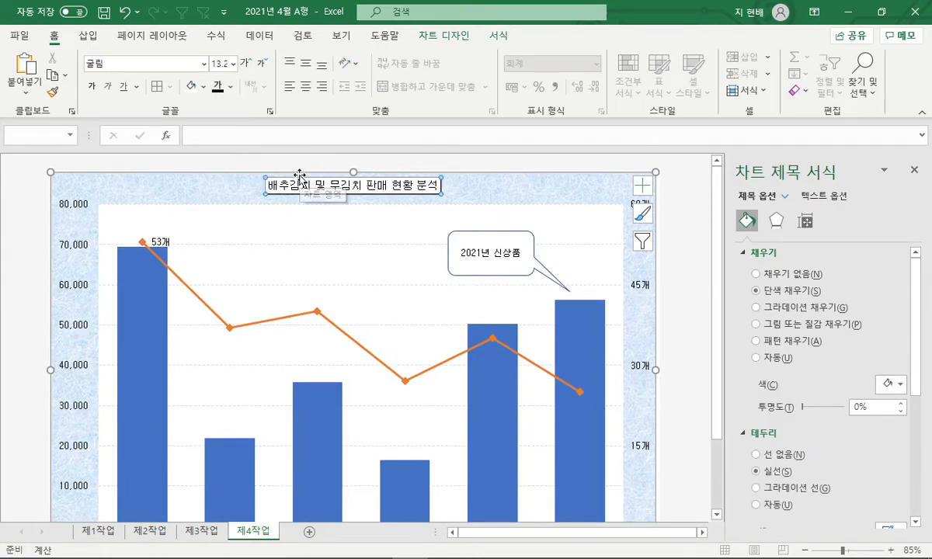
pyautogui.click(91, 86)
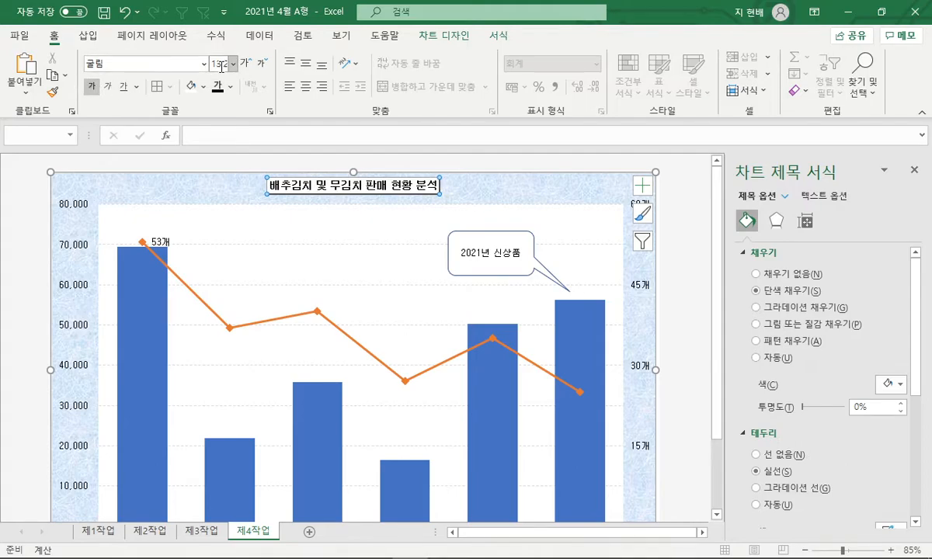
pyautogui.click(233, 64)
pyautogui.click(231, 233)
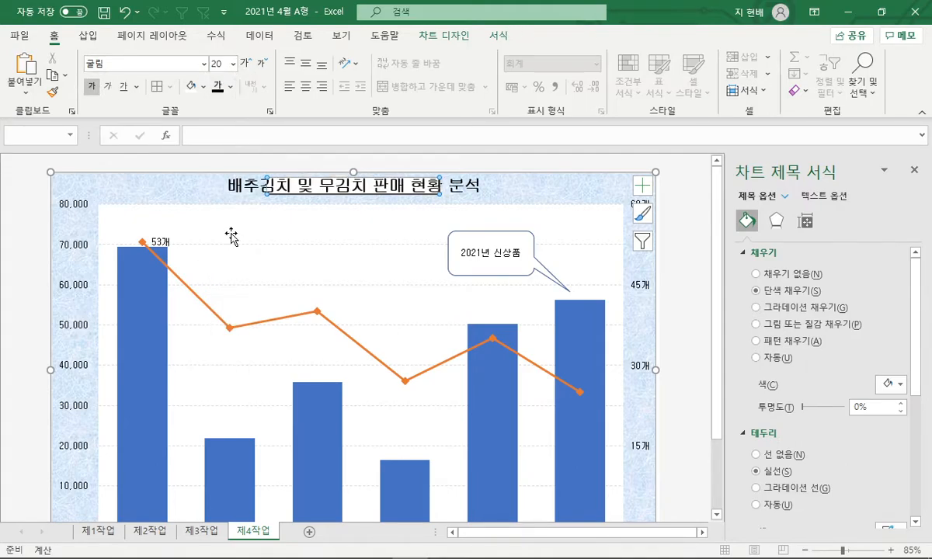
pyautogui.click(692, 246)
pyautogui.scroll(-1, 691, 246)
pyautogui.scroll(1, 196, 202)
# Step: Compare the chart with the exam PDF's output and give the chart area a solid black border
pyautogui.hotkey('alt', 'Tab')
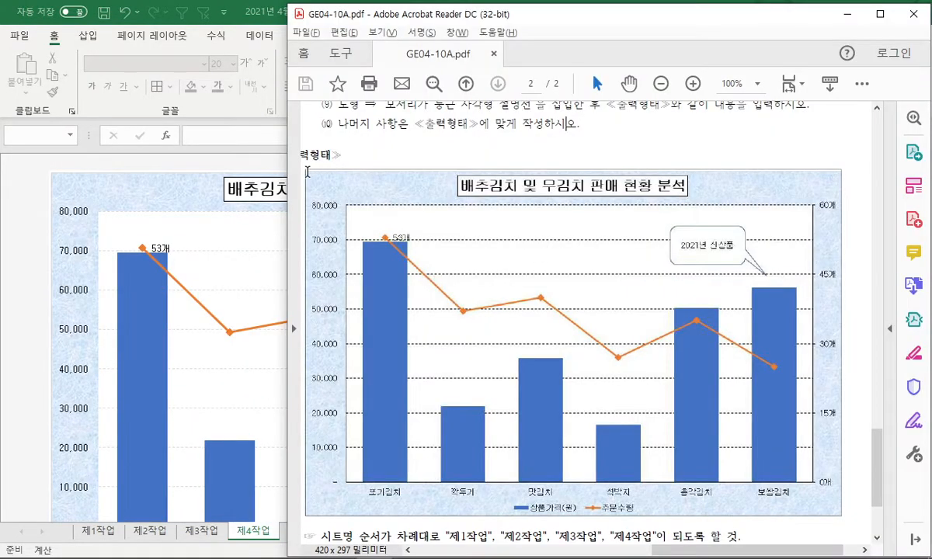
pyautogui.hotkey('alt', 'Tab')
pyautogui.click(222, 182)
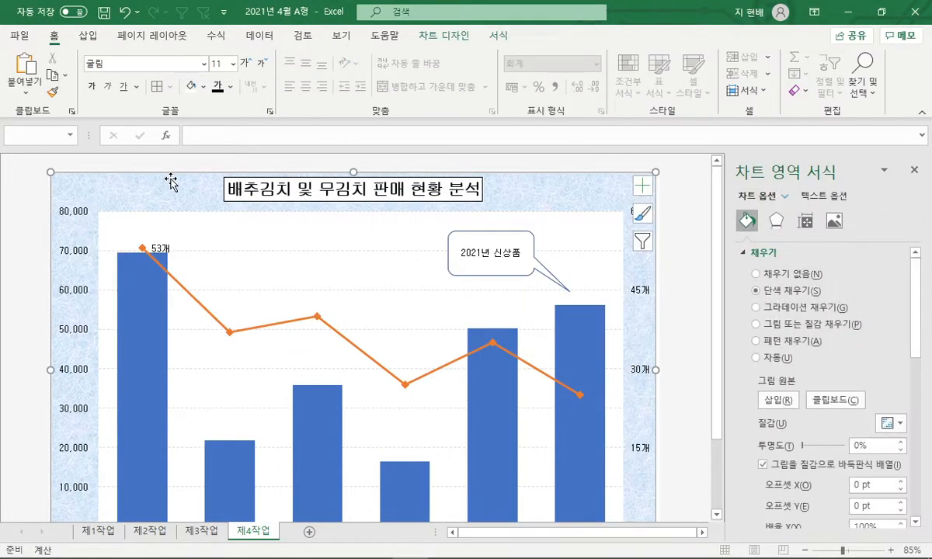
pyautogui.scroll(-5, 873, 332)
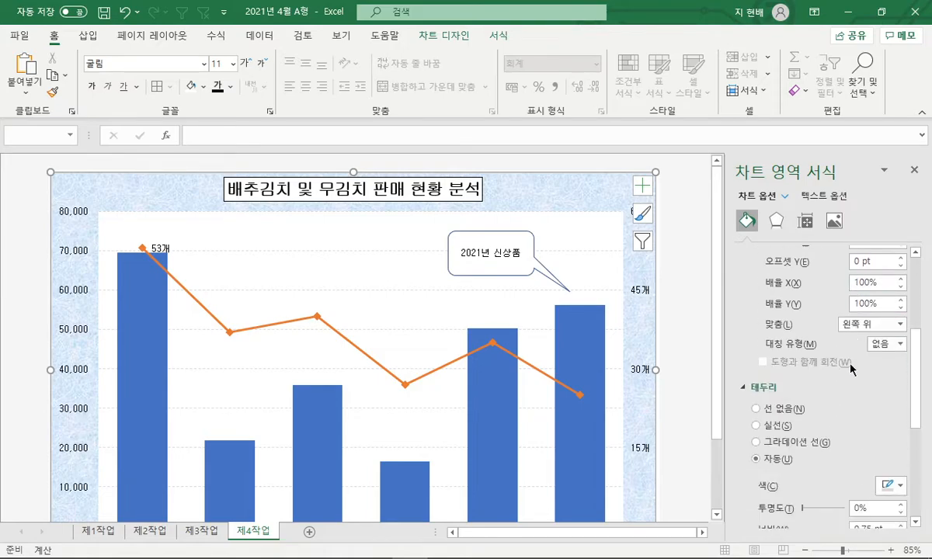
pyautogui.click(890, 487)
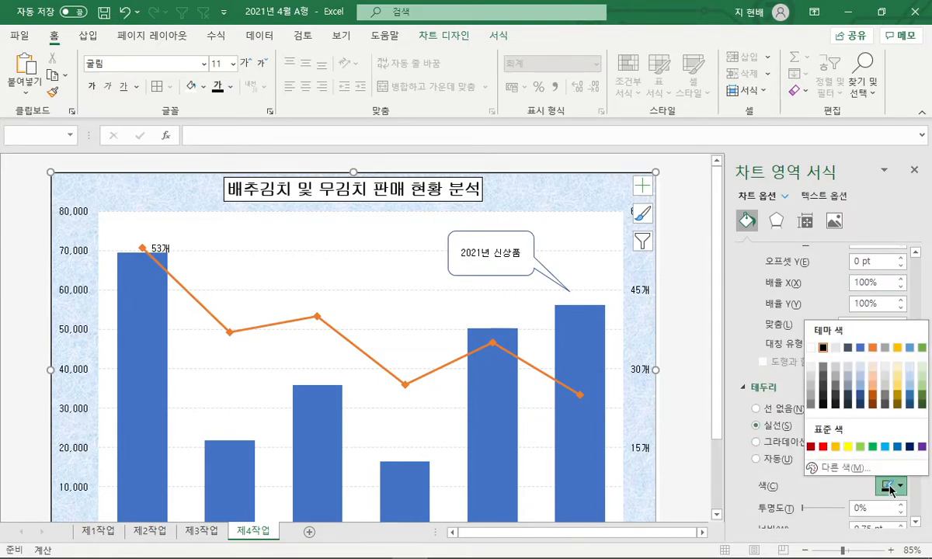
pyautogui.click(823, 348)
# Step: Set the colour of the chart's major gridlines to black
pyautogui.click(599, 252)
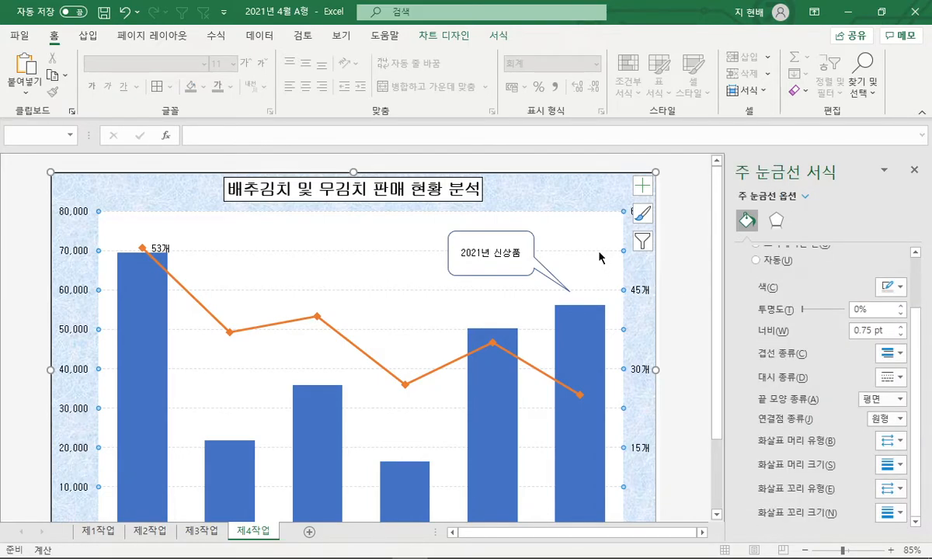
pyautogui.scroll(2, 824, 355)
pyautogui.click(890, 351)
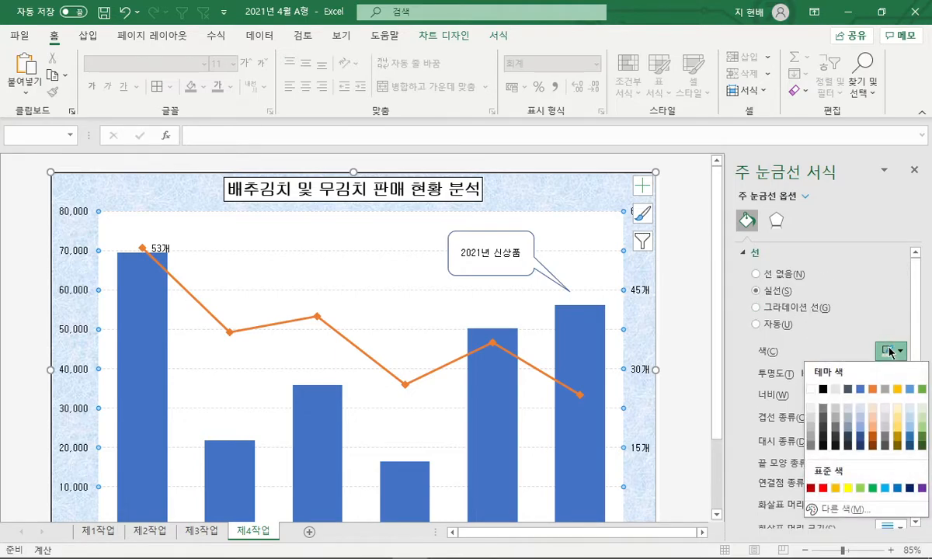
pyautogui.click(822, 390)
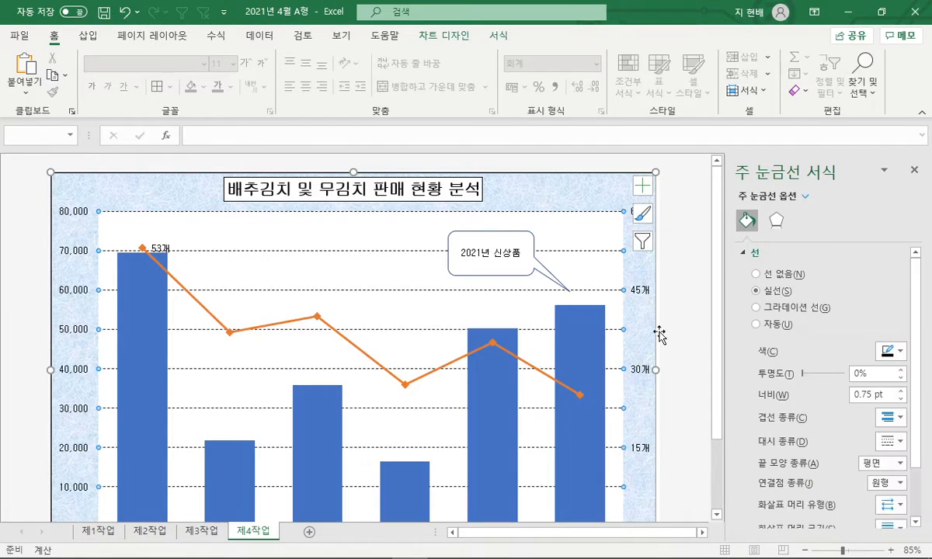
# Step: Give the horizontal category axis a solid black line
pyautogui.click(637, 299)
pyautogui.scroll(-2, 631, 311)
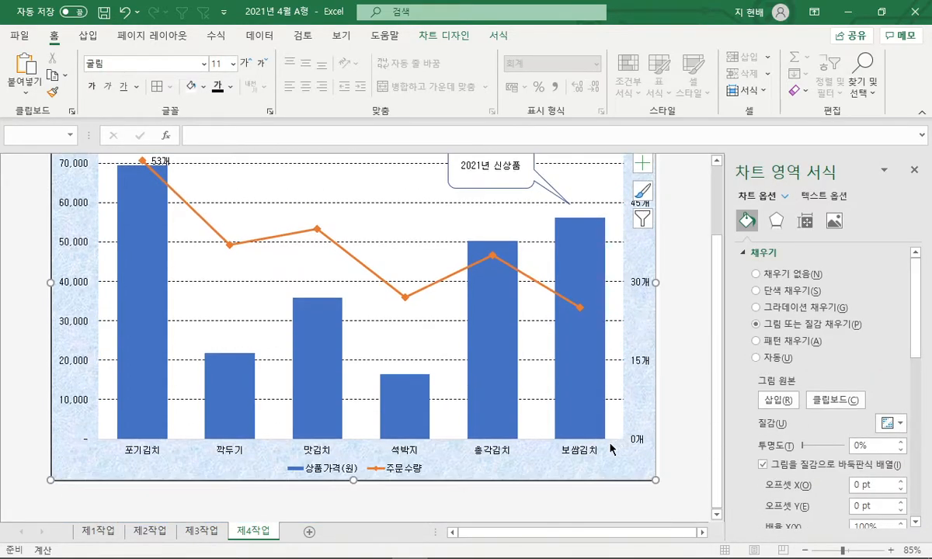
pyautogui.click(586, 447)
pyautogui.click(760, 451)
# Step: Give the secondary vertical axis with the 개 units a solid black line
pyautogui.click(631, 383)
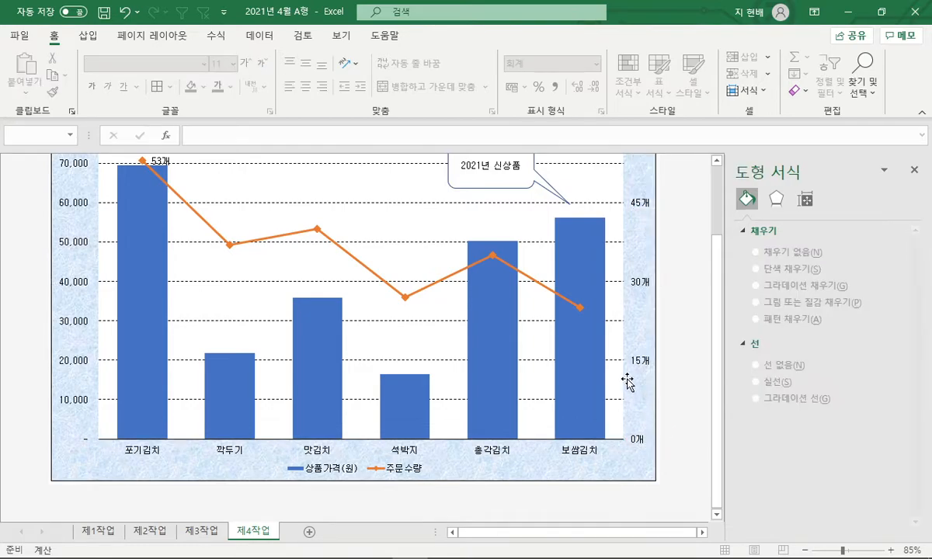
pyautogui.scroll(-3, 830, 378)
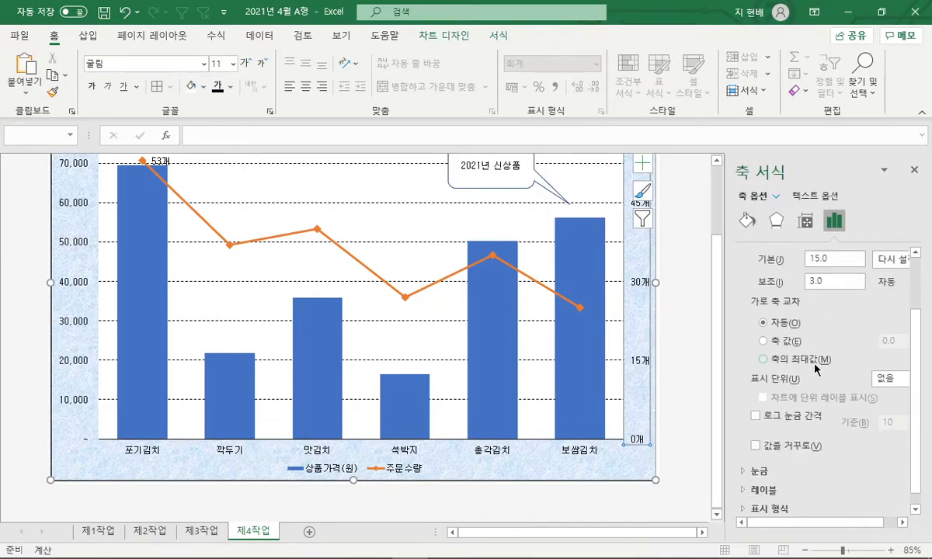
pyautogui.scroll(3, 793, 326)
pyautogui.click(745, 220)
pyautogui.click(767, 450)
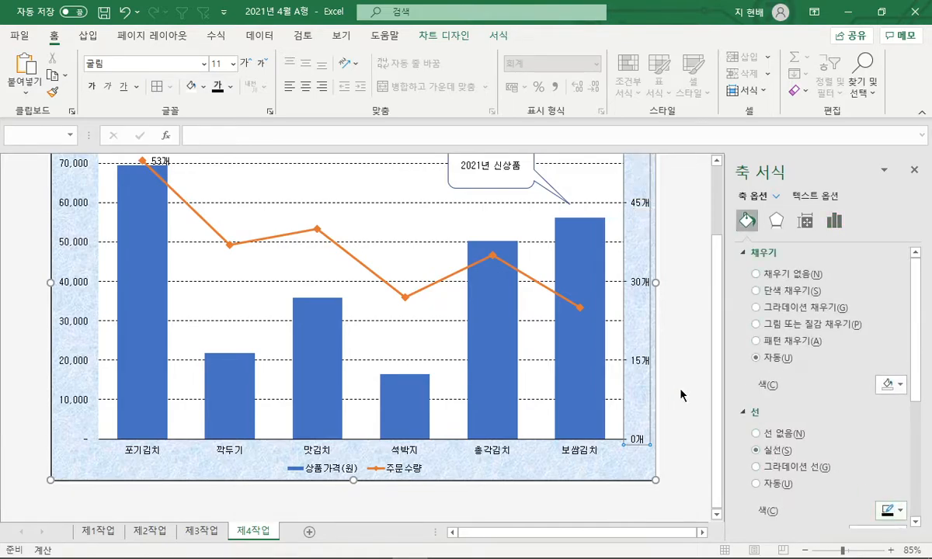
pyautogui.click(681, 350)
# Step: Give the primary vertical axis with the price values a solid black line
pyautogui.scroll(1, 663, 311)
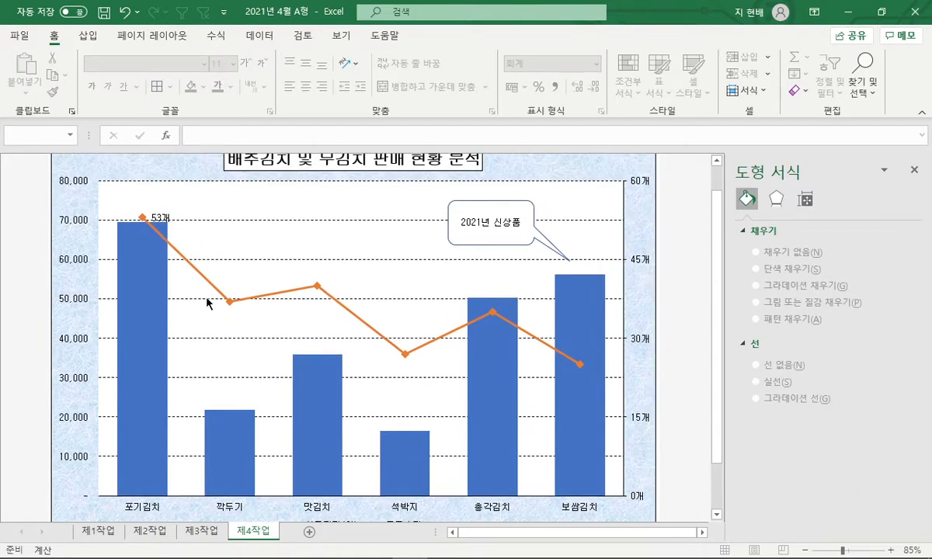
pyautogui.click(82, 258)
pyautogui.click(746, 221)
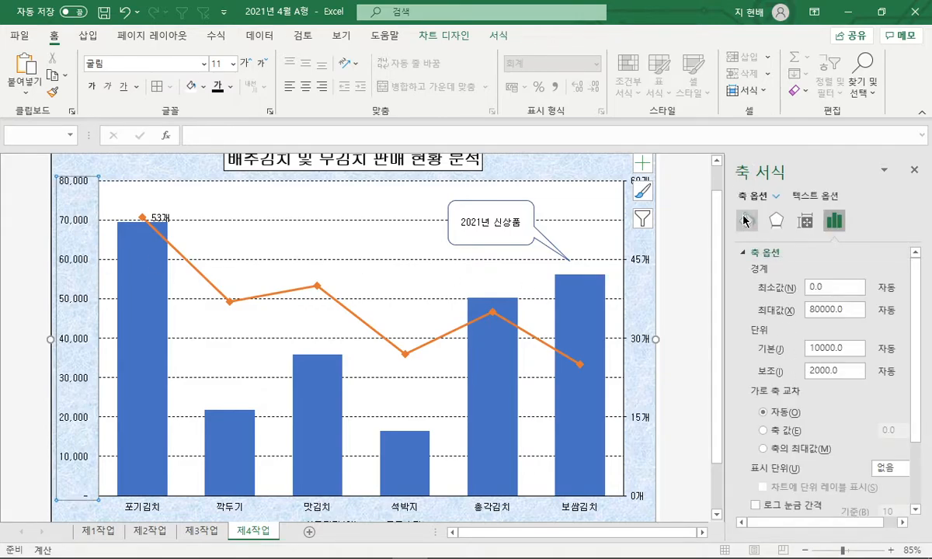
pyautogui.click(769, 450)
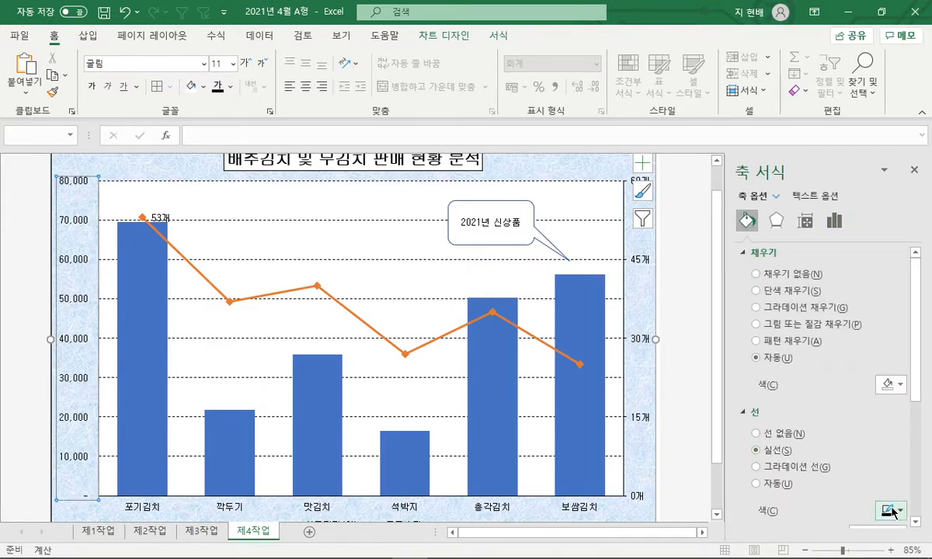
pyautogui.click(684, 363)
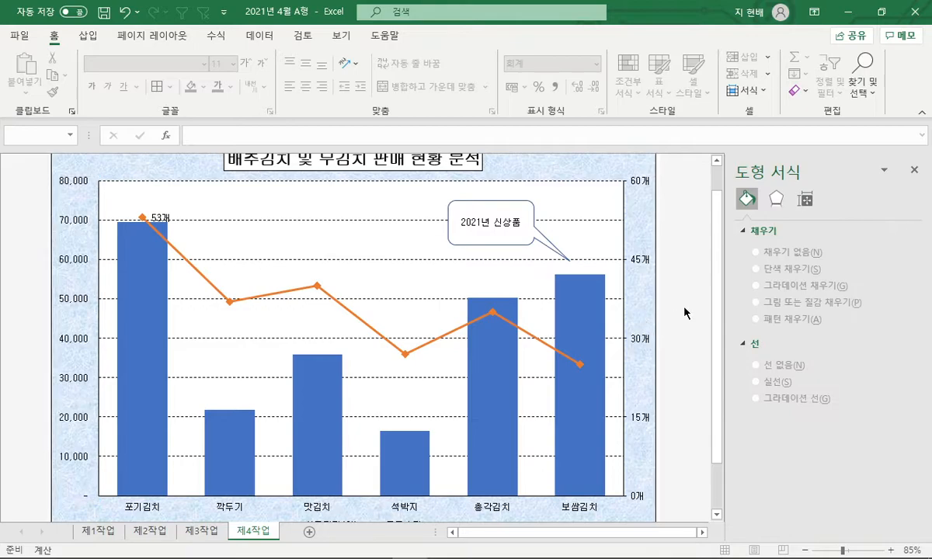
# Step: Check the output example in GE04-10A.pdf in Acrobat Reader against the Excel chart, close the formatting pane and review the whole chart
pyautogui.click(374, 553)
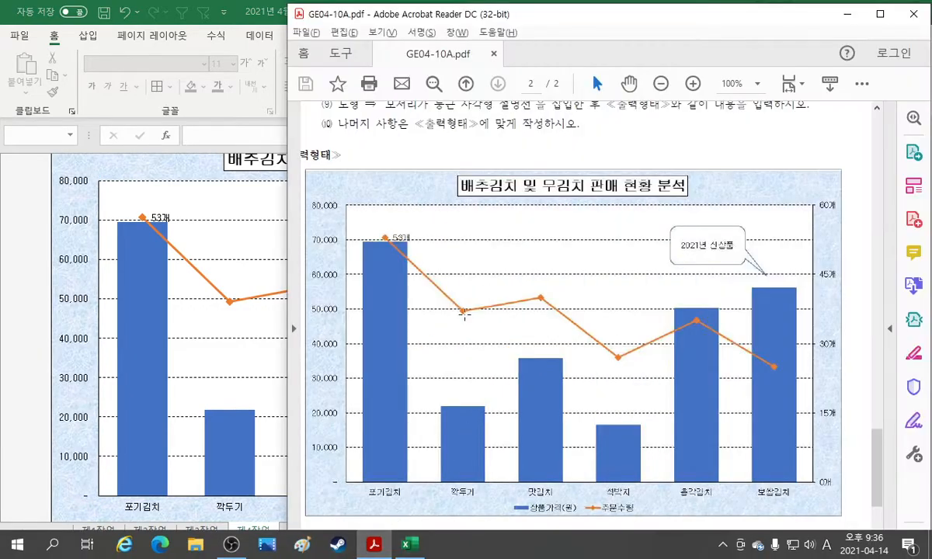
pyautogui.scroll(-2, 547, 220)
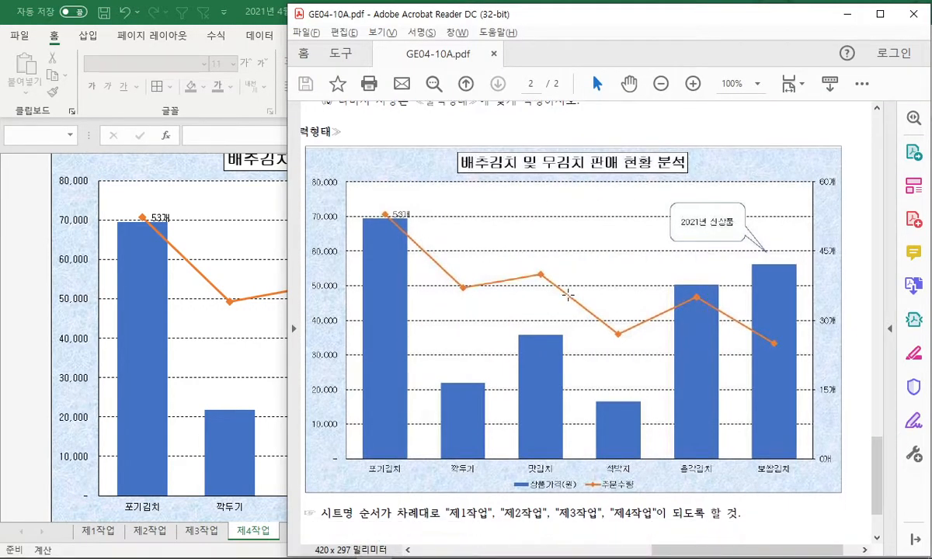
pyautogui.scroll(1, 568, 295)
pyautogui.hotkey('alt', 'Tab')
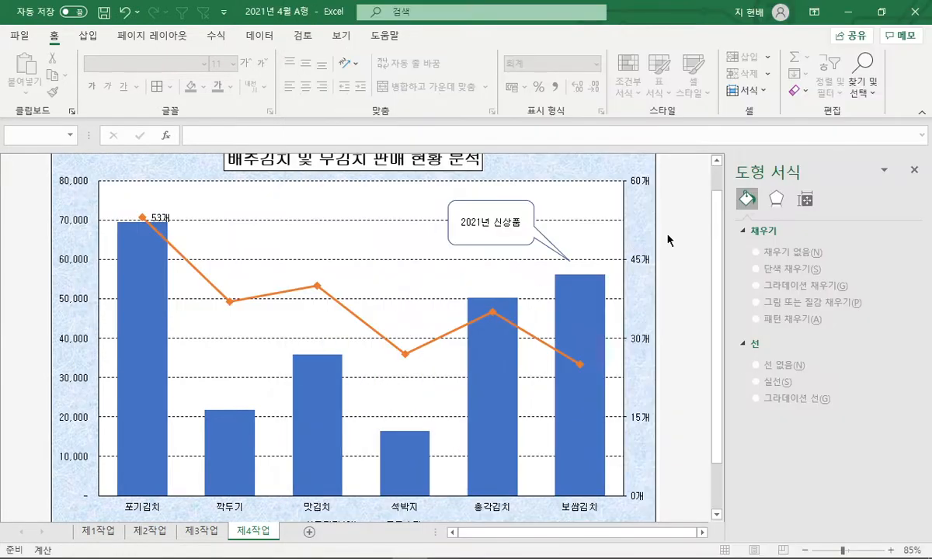
pyautogui.scroll(1, 672, 237)
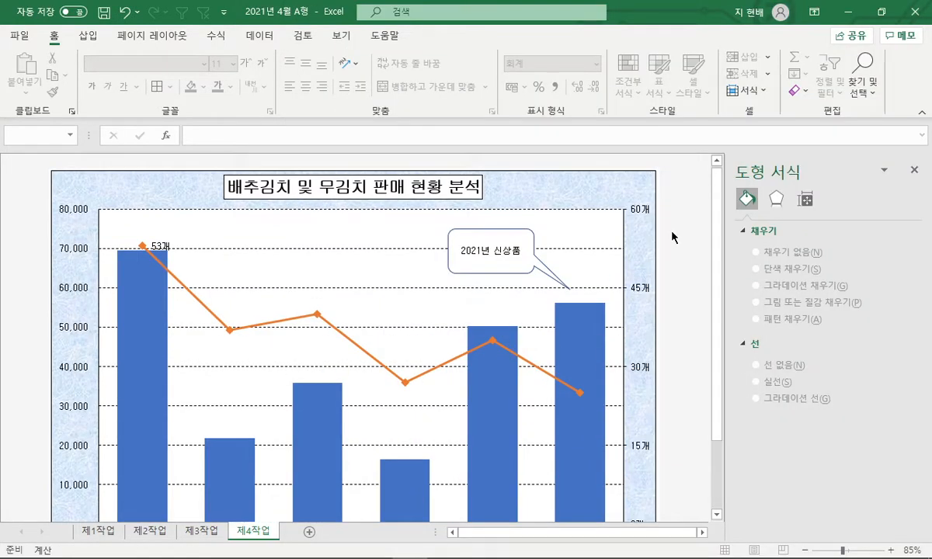
pyautogui.click(915, 170)
pyautogui.scroll(-1, 697, 258)
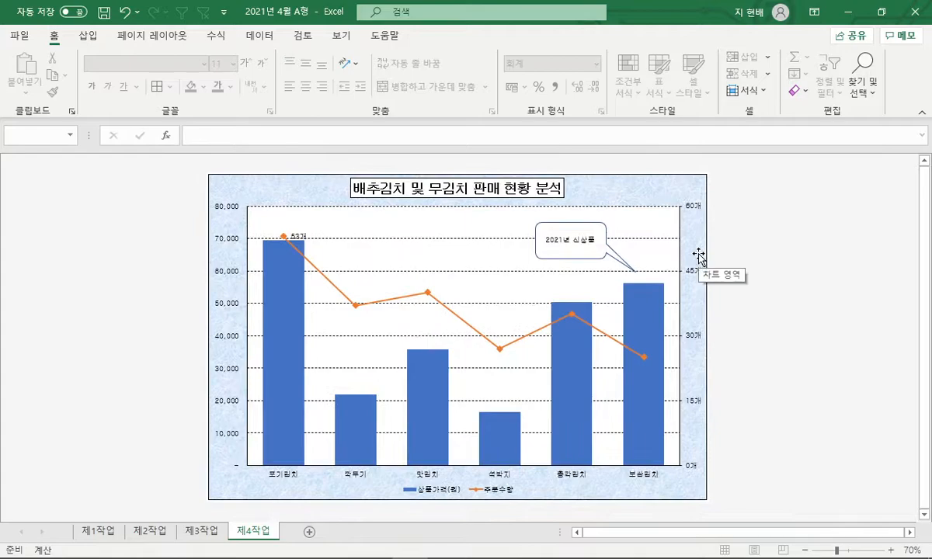
pyautogui.scroll(1, 677, 272)
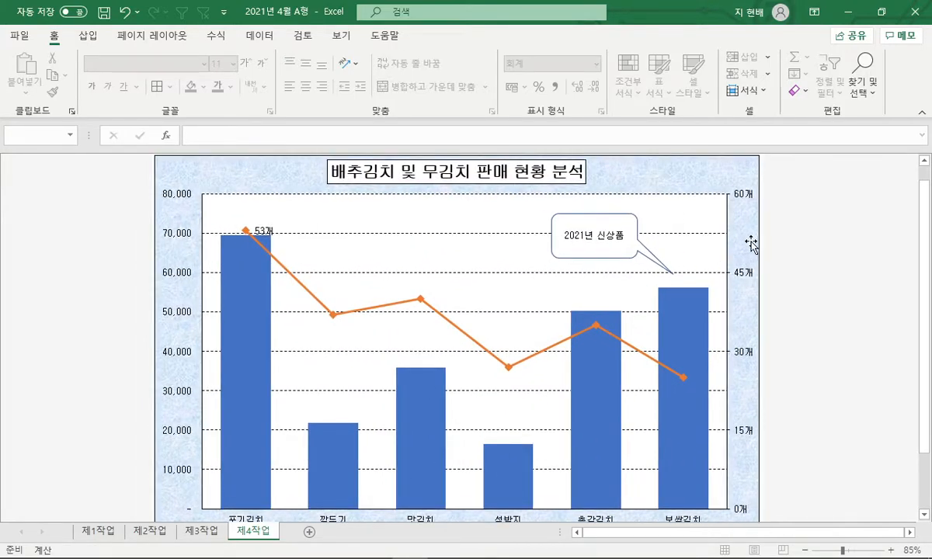
pyautogui.scroll(-1, 780, 243)
pyautogui.scroll(1, 792, 250)
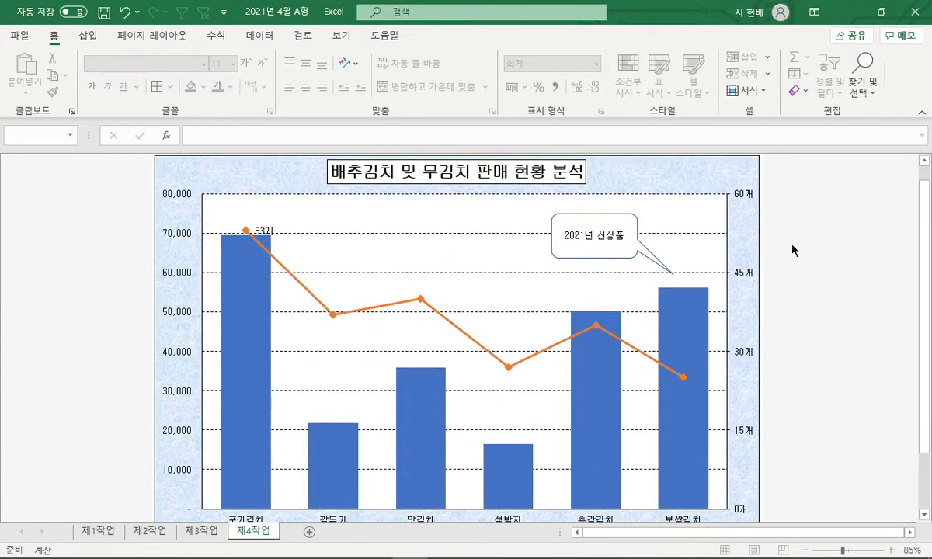